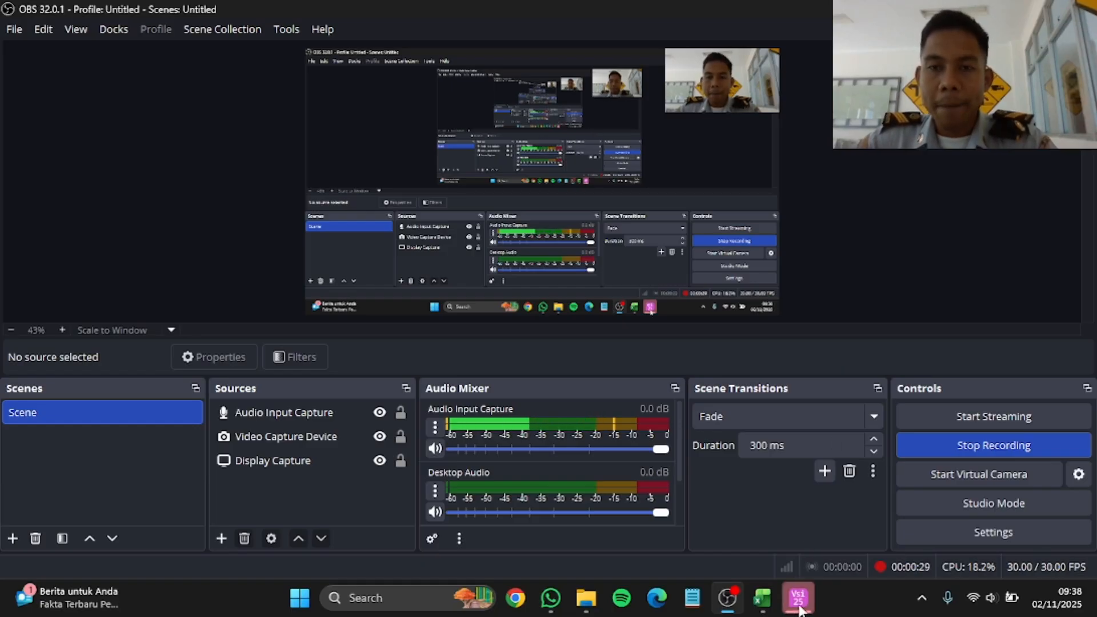
# Step: Switch to PTV Vissim, show the Network Editor and turn off the online background map
pyautogui.moveTo(799, 607)
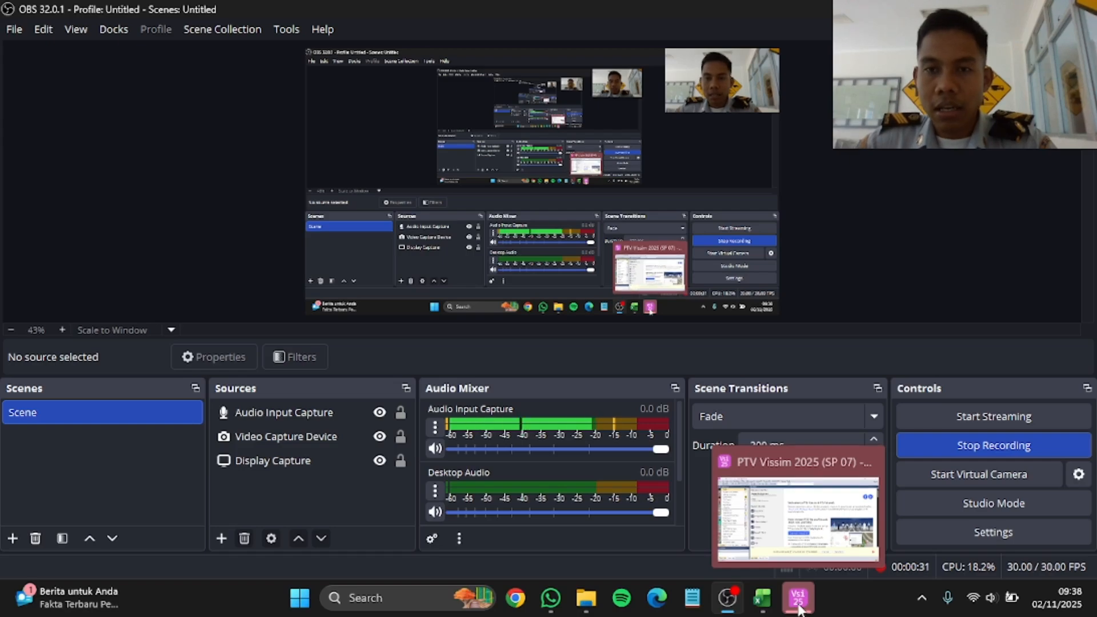
pyautogui.click(799, 607)
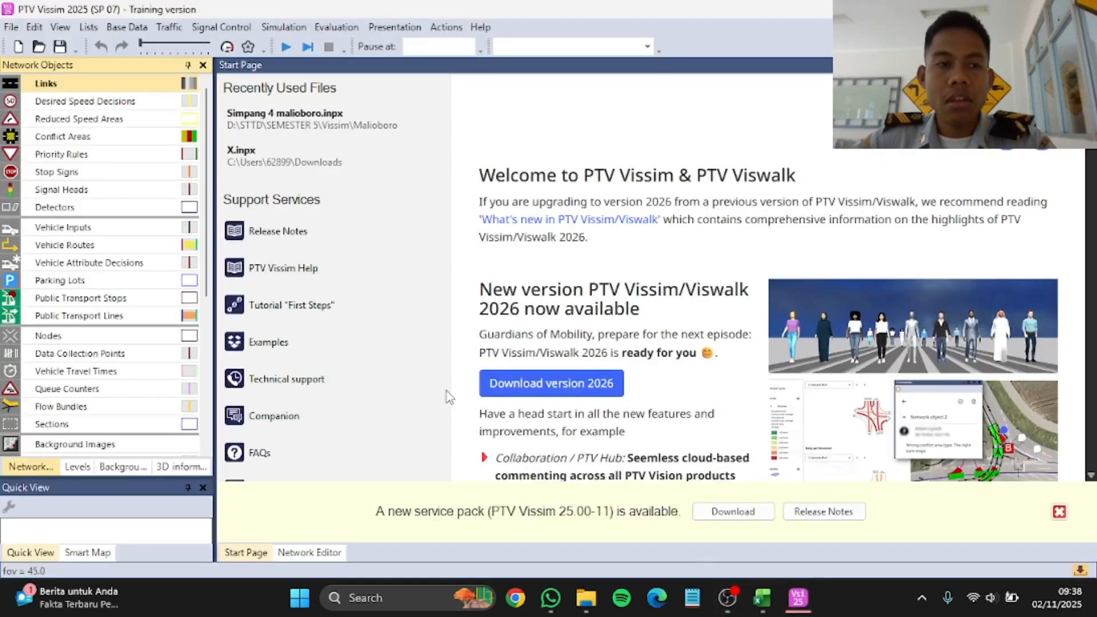
pyautogui.click(325, 555)
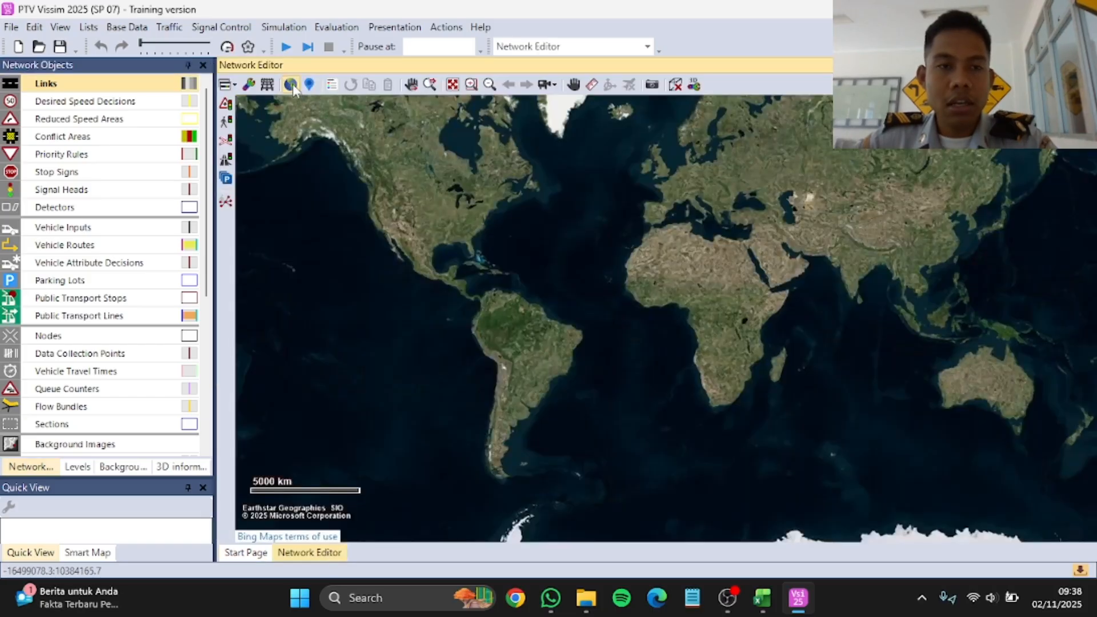
pyautogui.click(291, 84)
# Step: Add the image Simpang 4 Malioboro.jpg from the Downloads folder to the network as a new background image
pyautogui.scroll(-5, 86, 291)
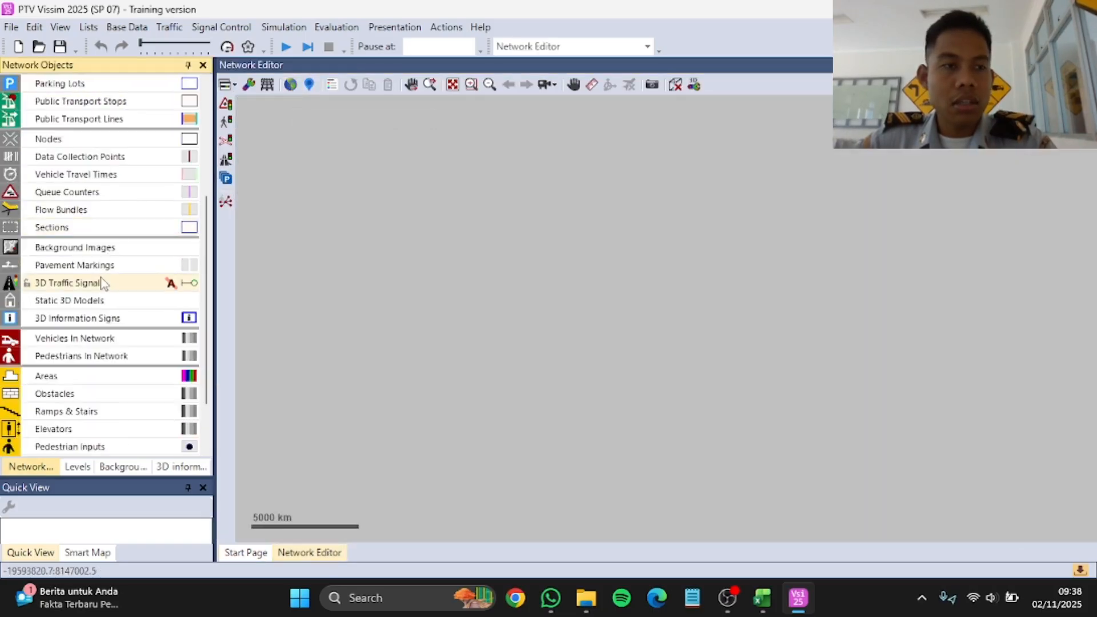
pyautogui.click(101, 250)
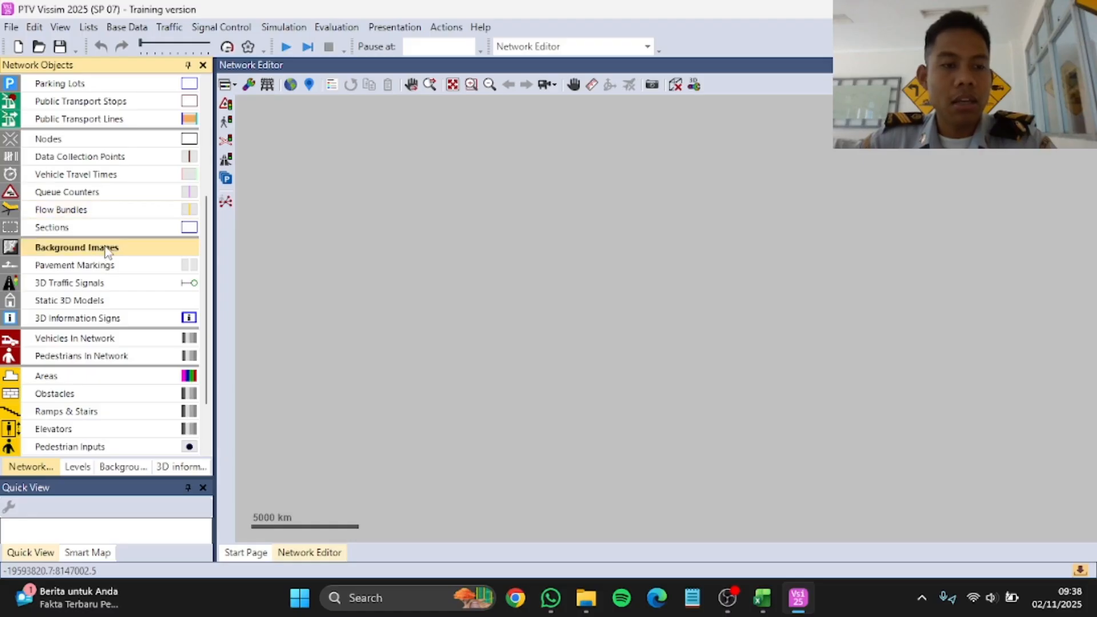
pyautogui.rightClick(581, 283)
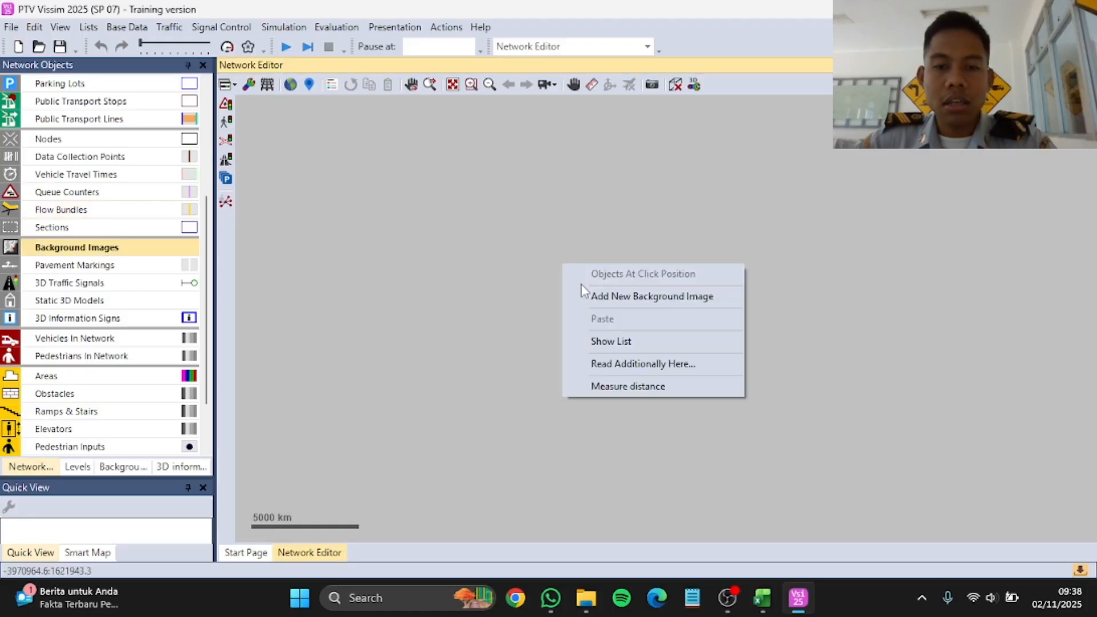
pyautogui.click(615, 301)
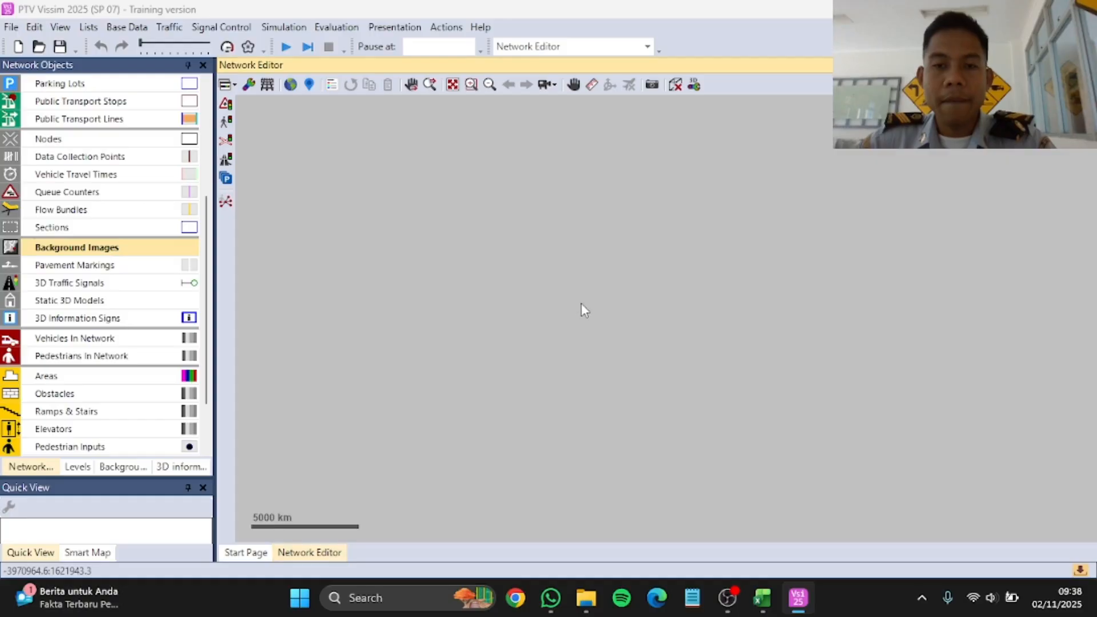
pyautogui.scroll(5, 355, 274)
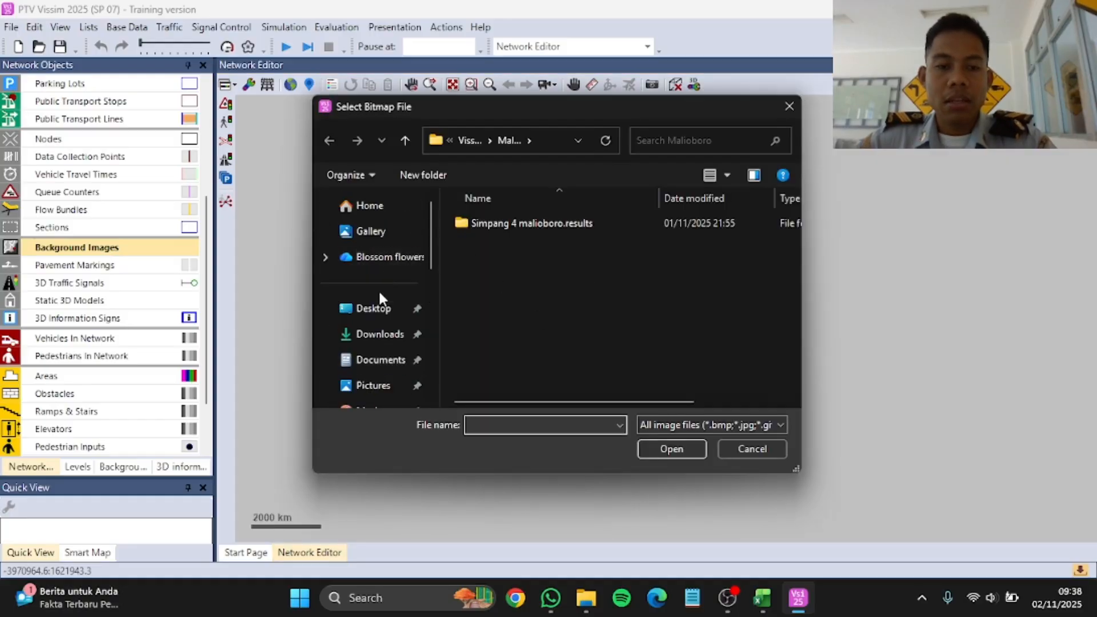
pyautogui.click(377, 334)
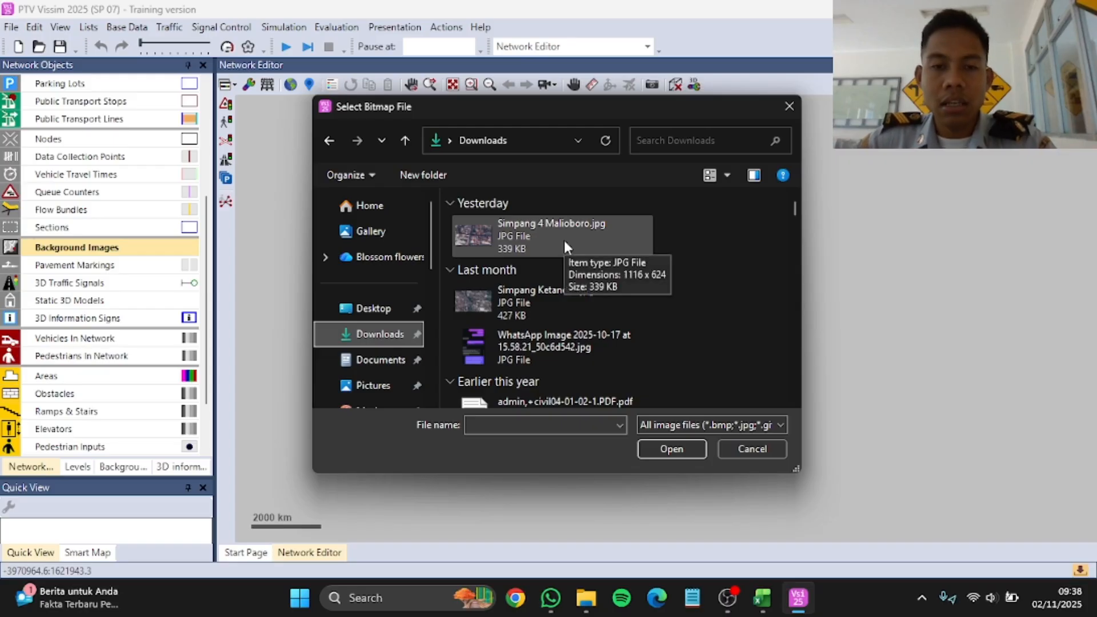
pyautogui.click(563, 241)
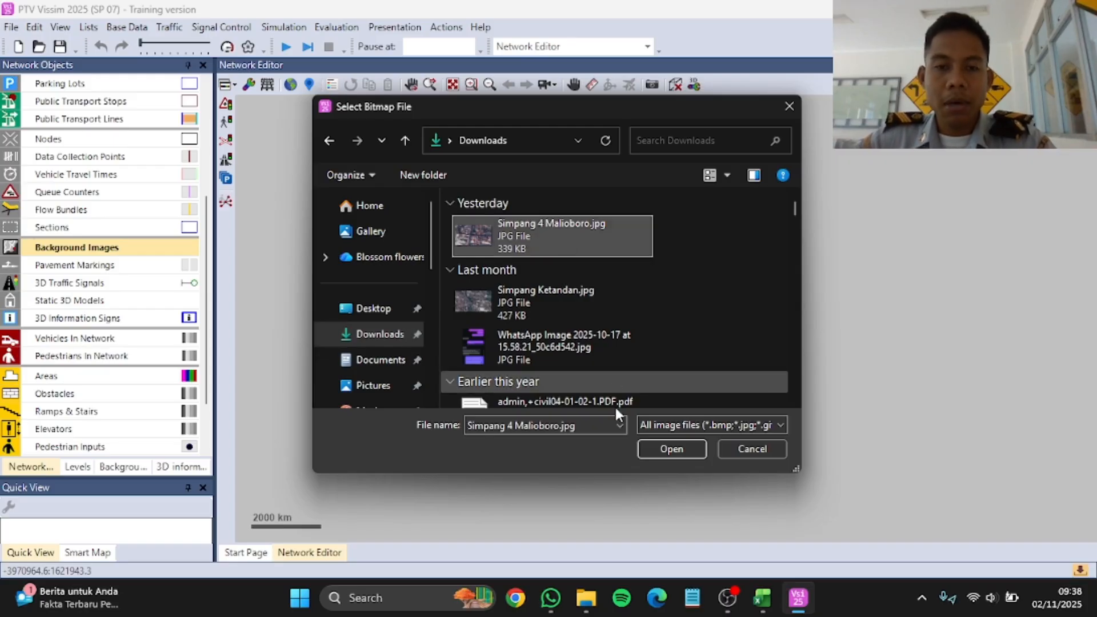
pyautogui.click(672, 448)
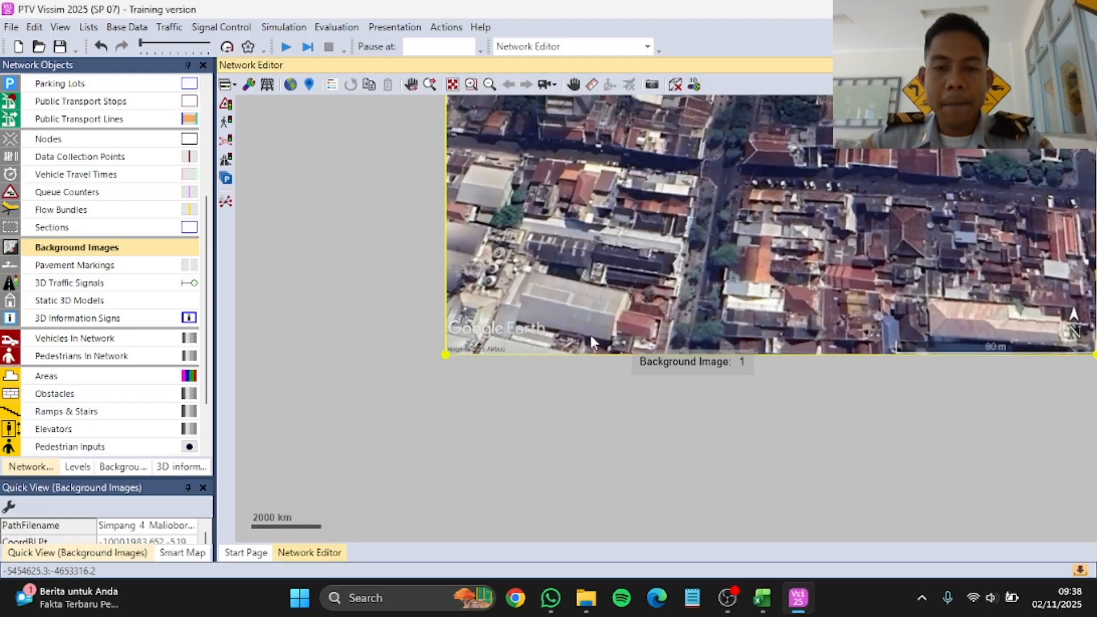
# Step: Scale the background image by tracing its printed scale bar from end to end and setting the distance to 80 m
pyautogui.scroll(-2, 601, 321)
pyautogui.scroll(-2, 657, 303)
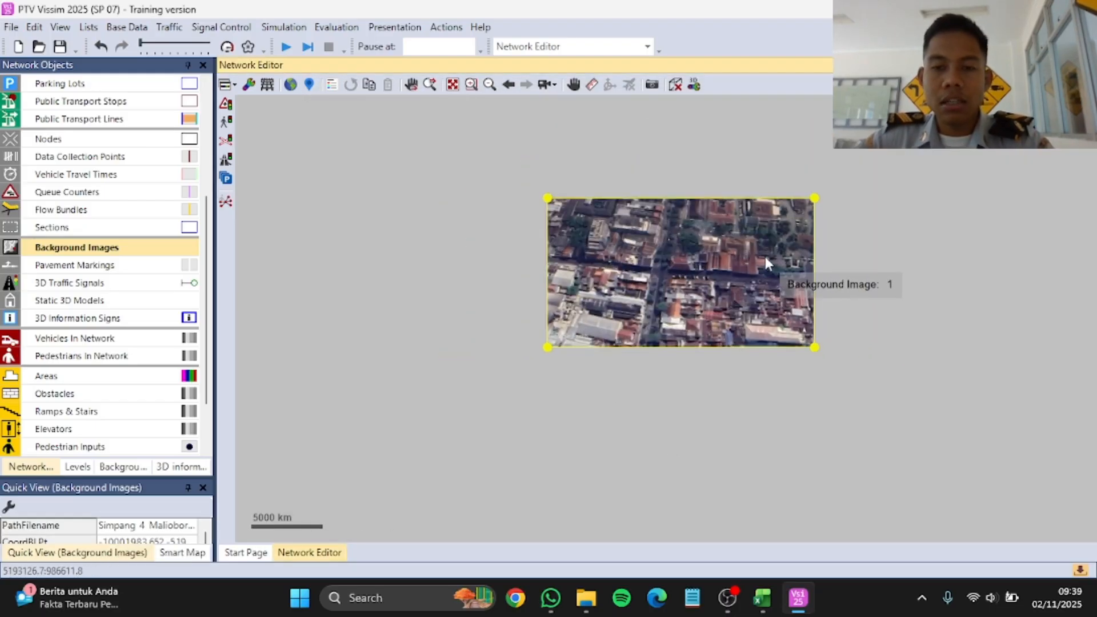
pyautogui.scroll(1, 755, 266)
pyautogui.scroll(1, 752, 272)
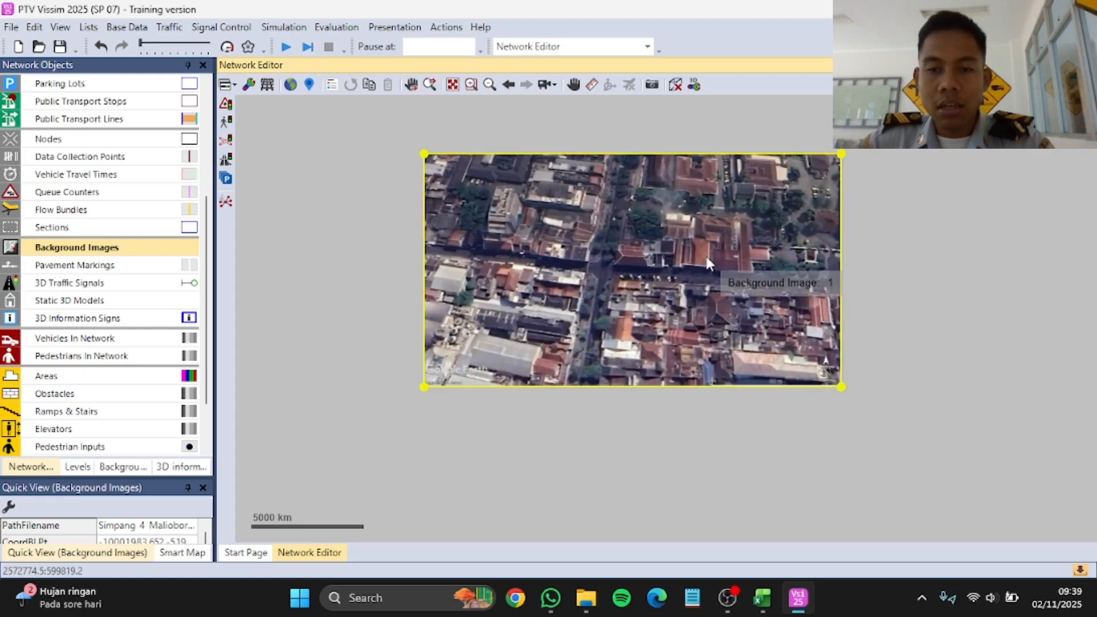
pyautogui.rightClick(706, 260)
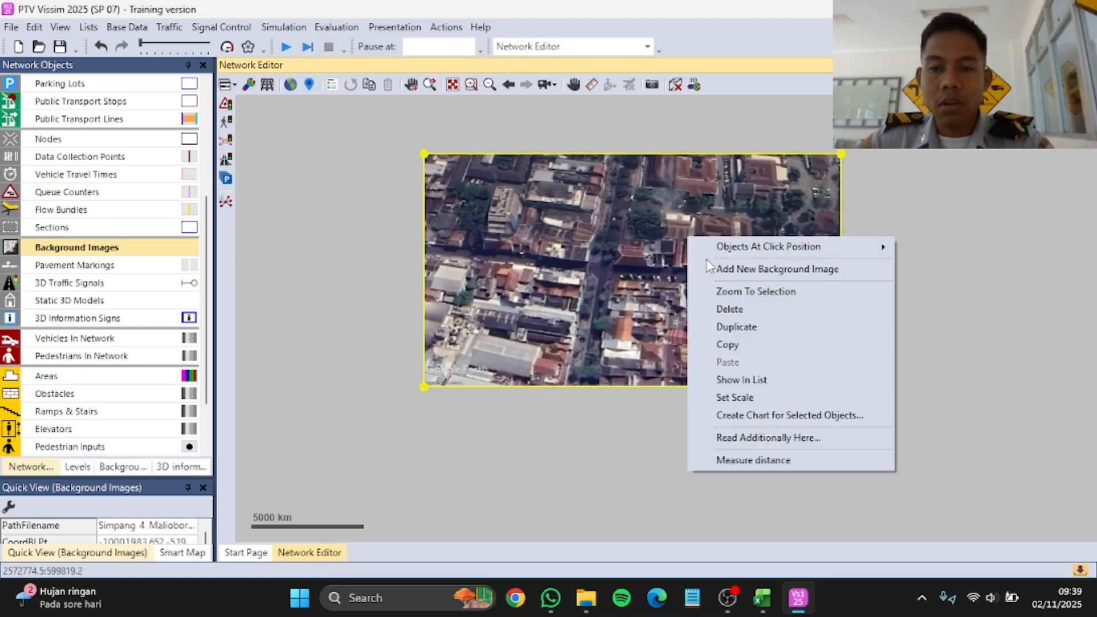
pyautogui.click(762, 396)
pyautogui.scroll(6, 826, 368)
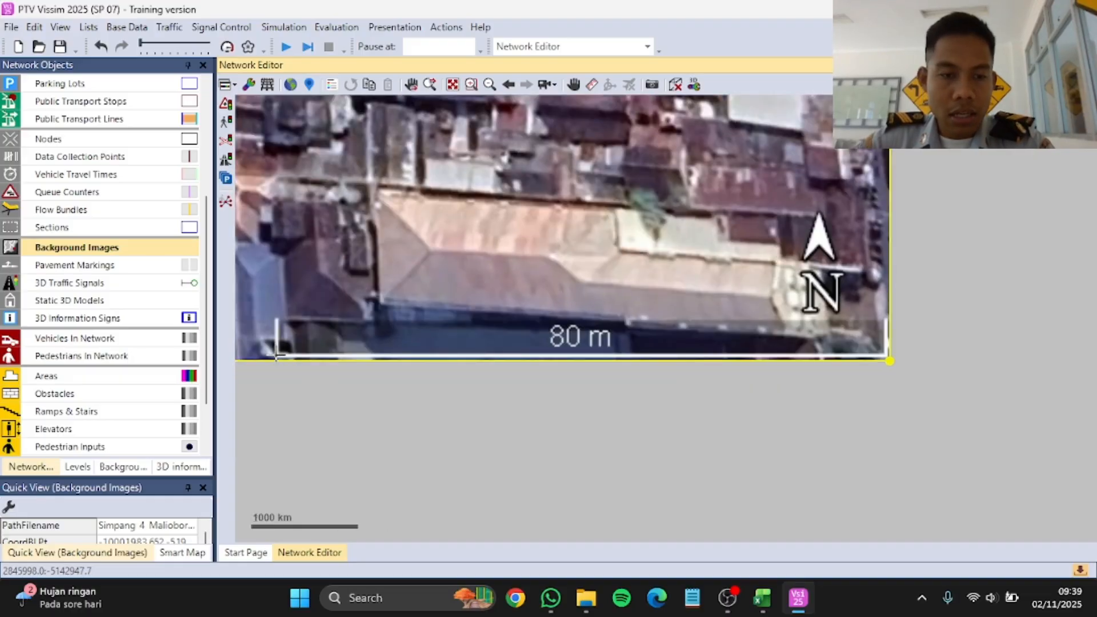
pyautogui.moveTo(277, 356); pyautogui.dragTo(883, 354)
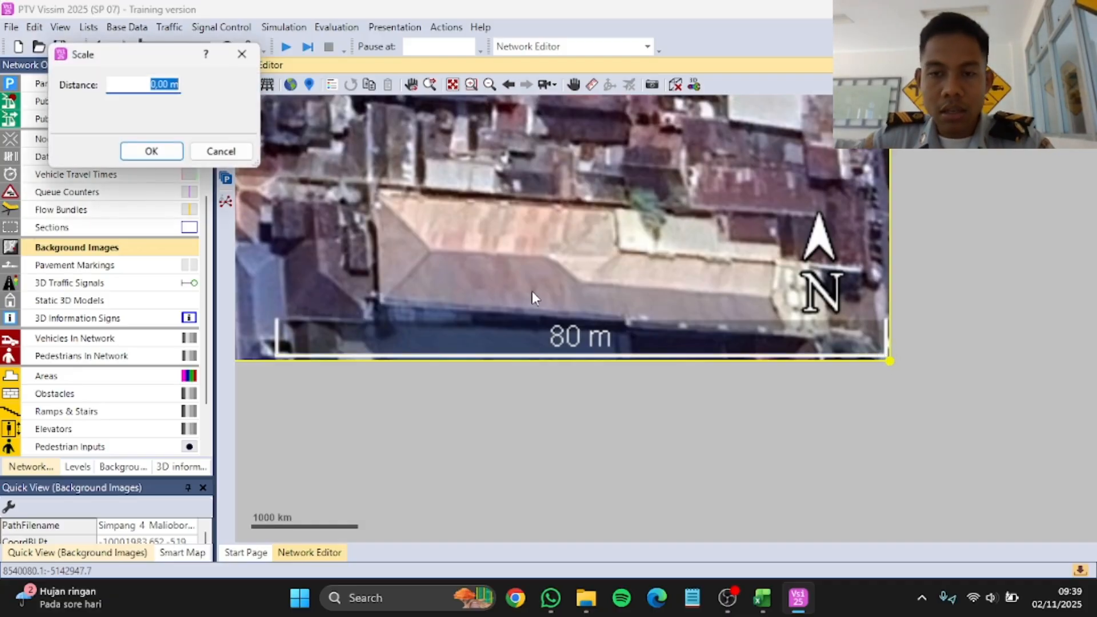
pyautogui.write('80')
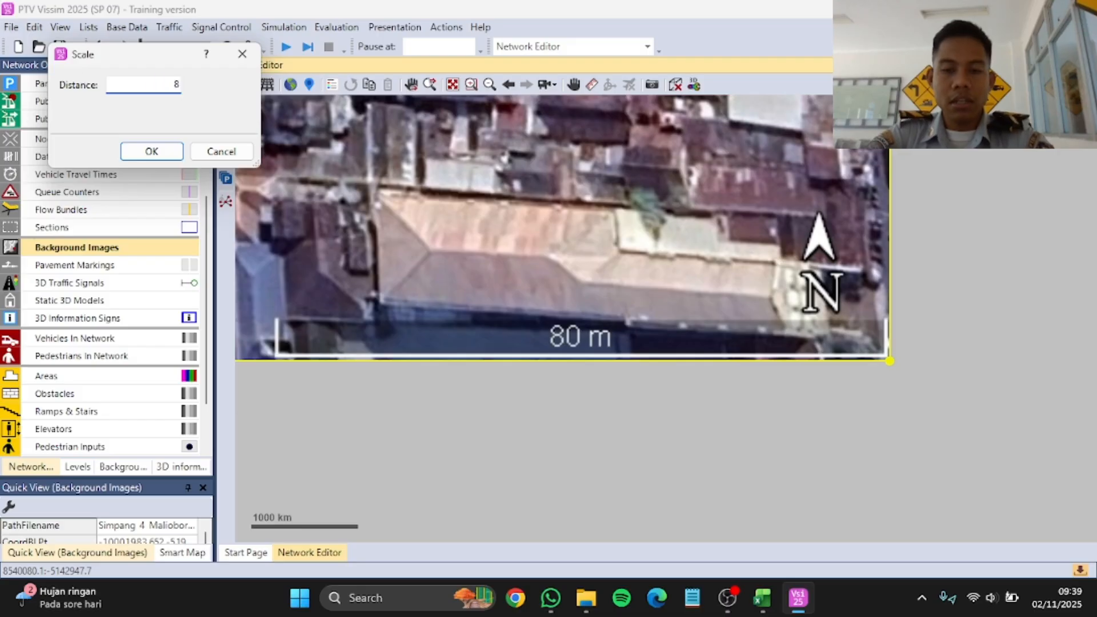
pyautogui.click(135, 151)
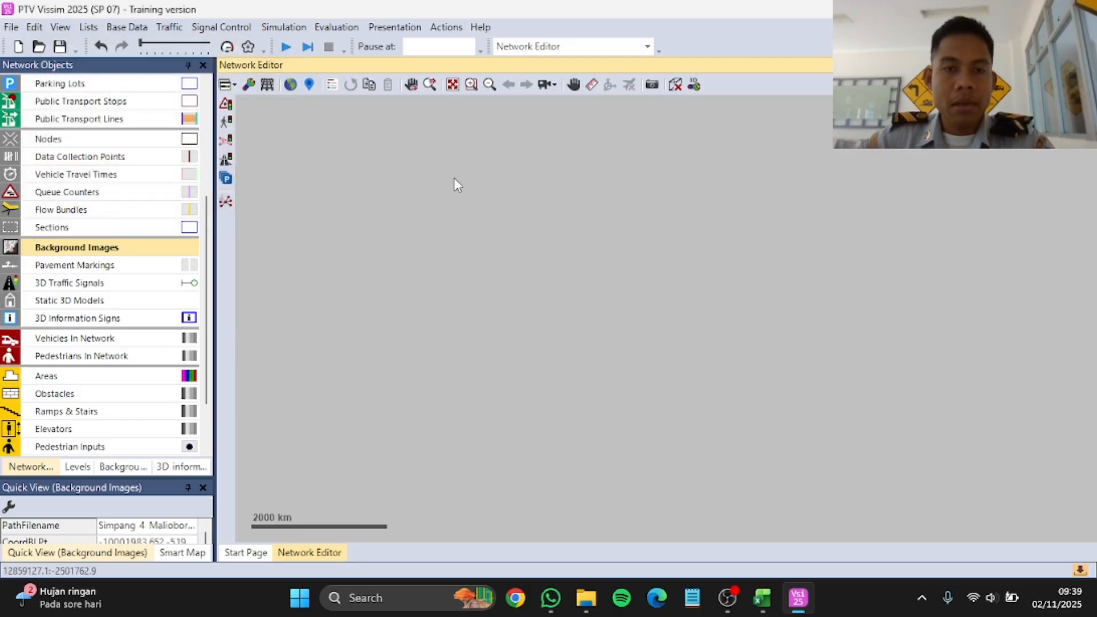
# Step: Lock background images so they cannot be selected in the network editor
pyautogui.click(453, 86)
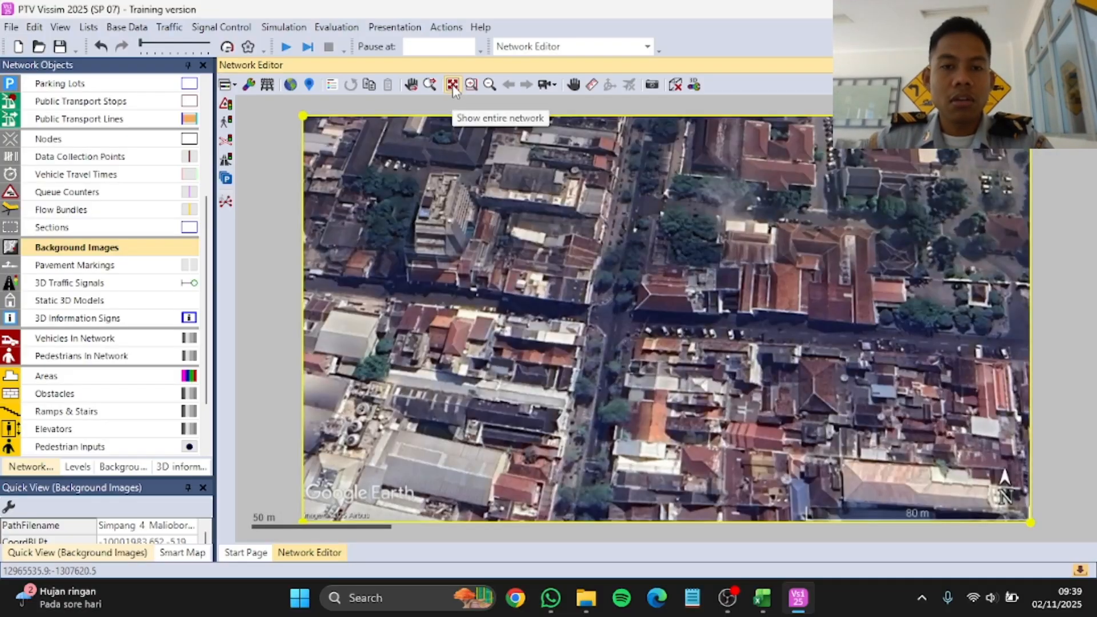
pyautogui.click(86, 227)
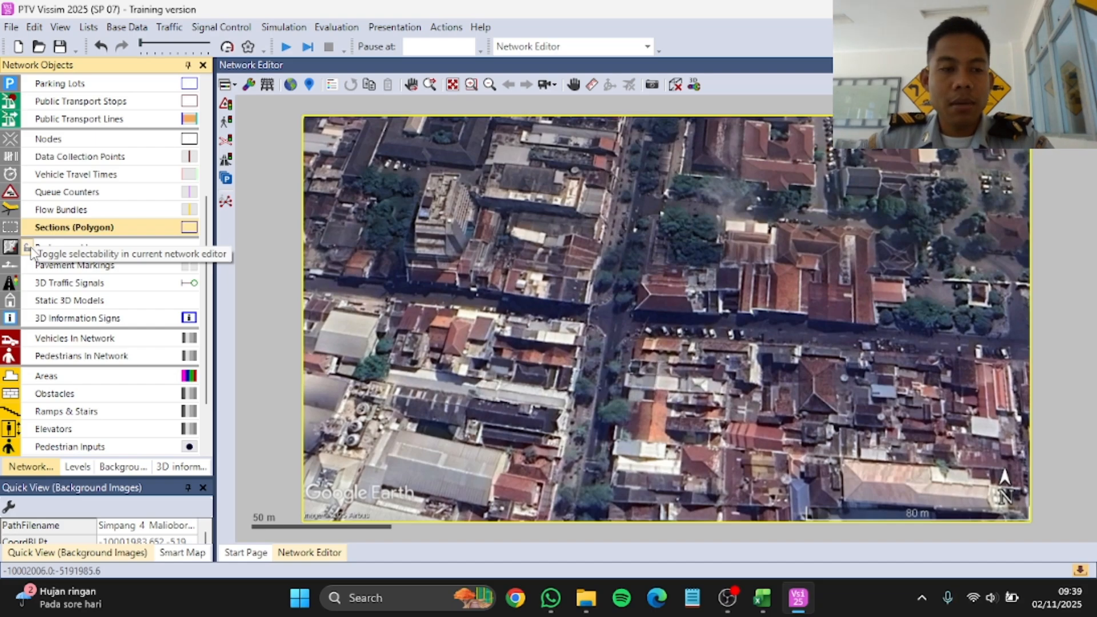
pyautogui.click(30, 248)
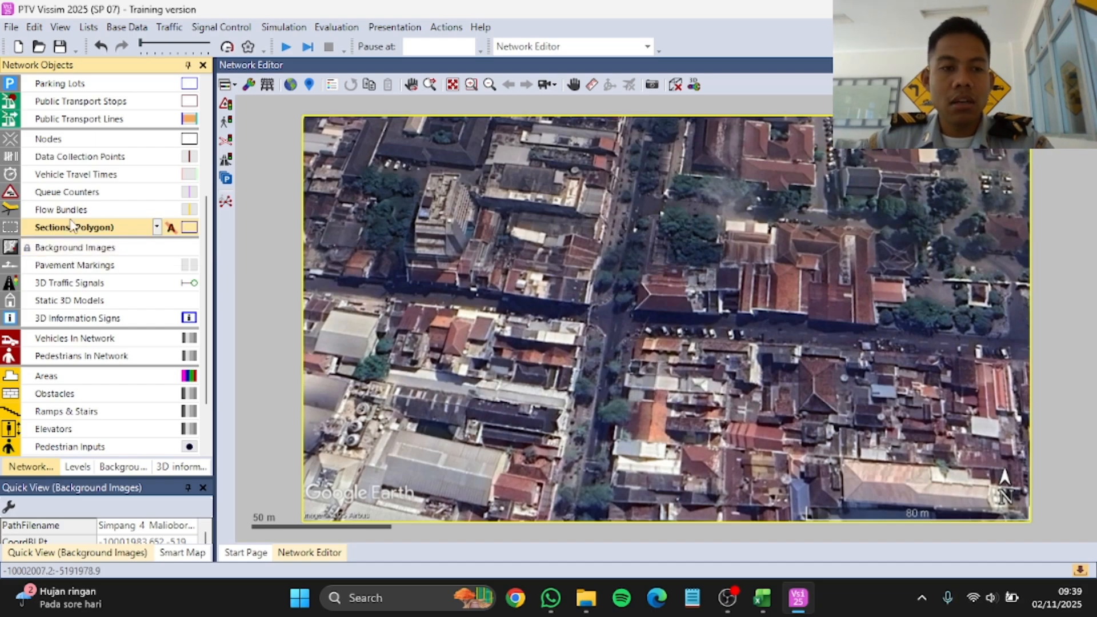
# Step: Draw a link about 103 m long along the western road, from the image's west edge to the intersection, accepting the reference point warning
pyautogui.scroll(4, 72, 224)
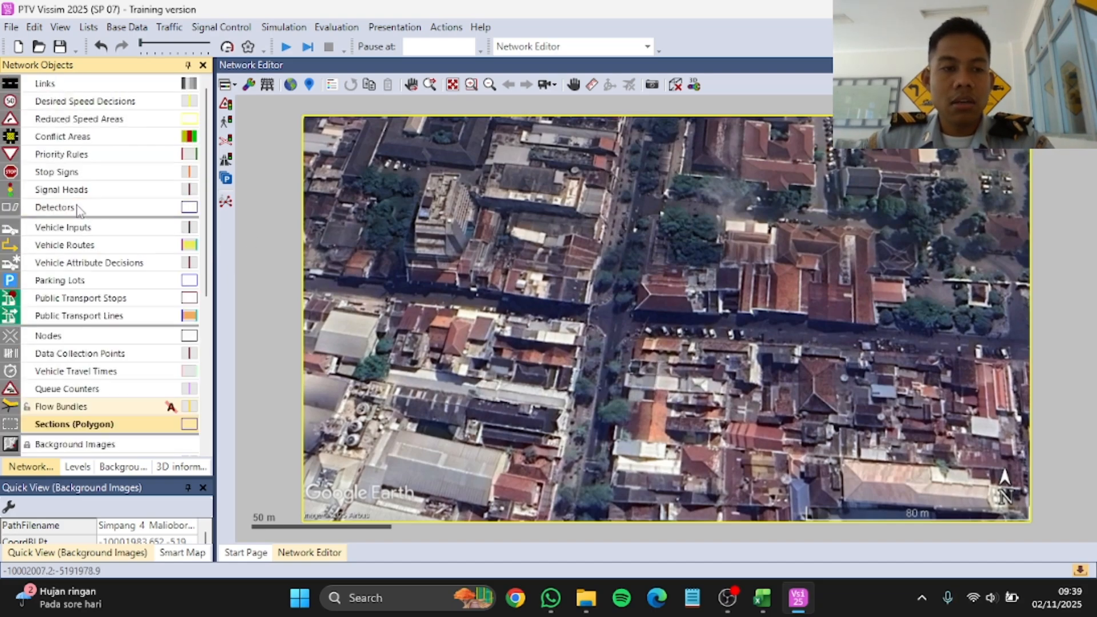
pyautogui.click(79, 86)
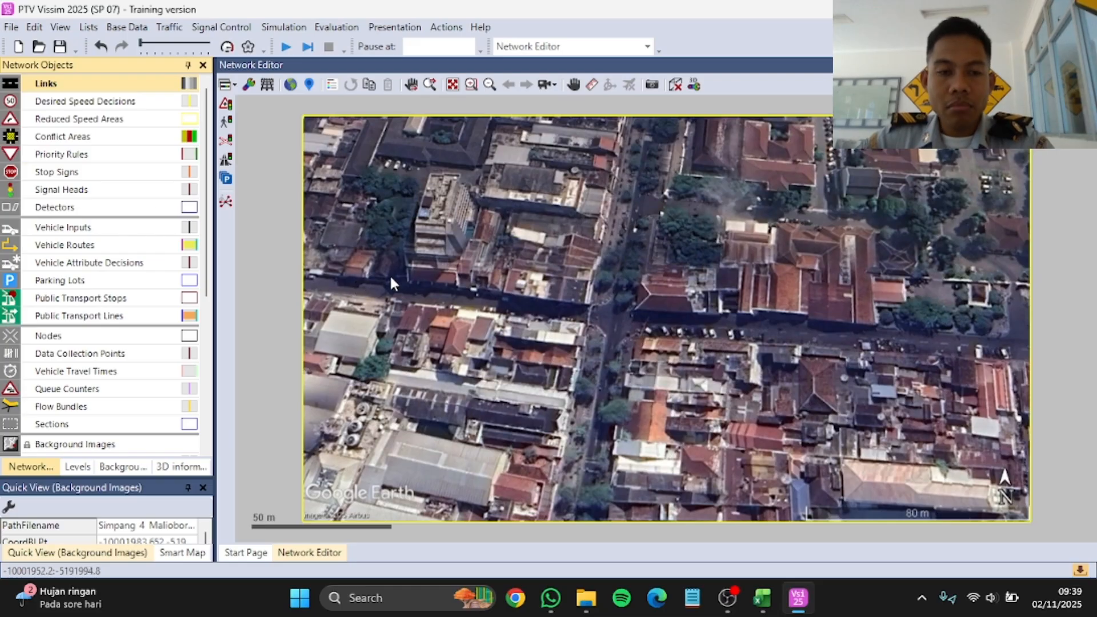
pyautogui.scroll(2, 389, 273)
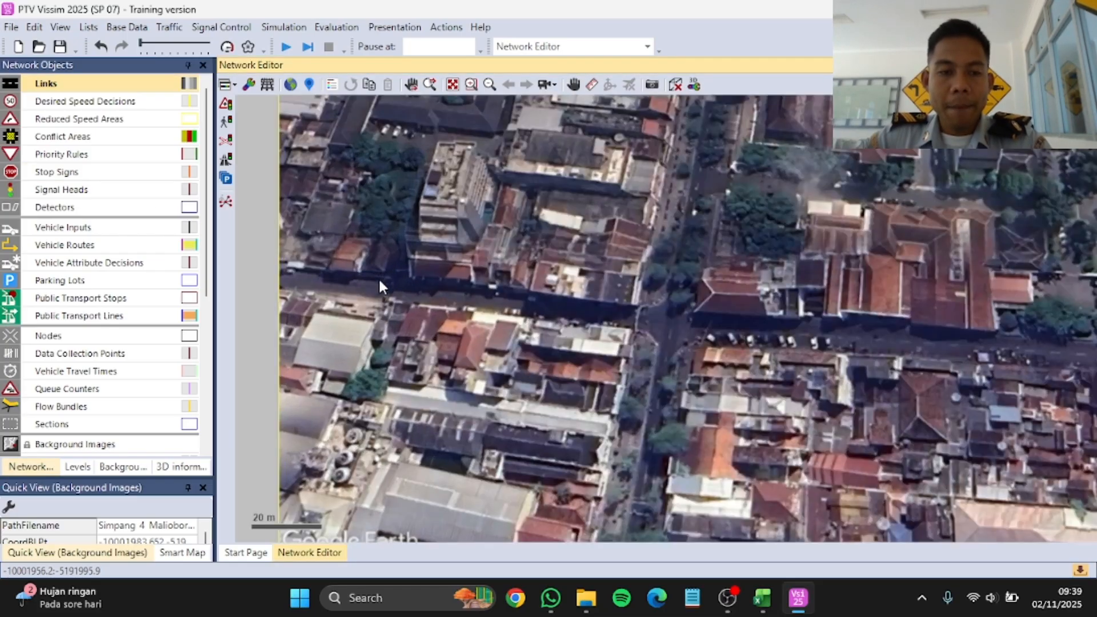
pyautogui.scroll(1, 388, 282)
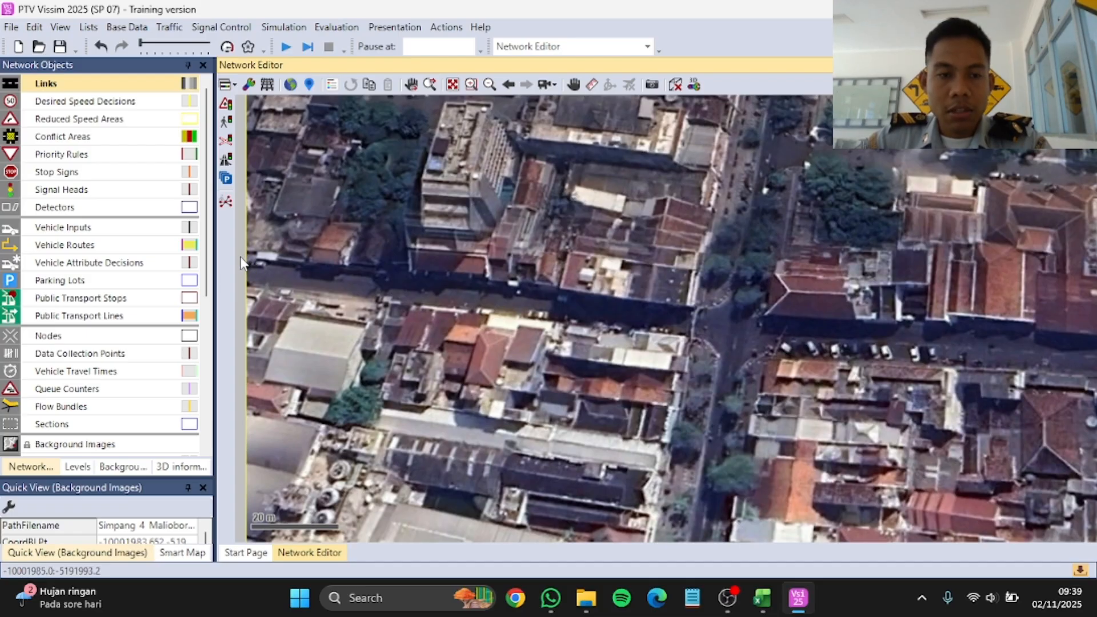
pyautogui.moveTo(243, 261); pyautogui.dragTo(684, 315)
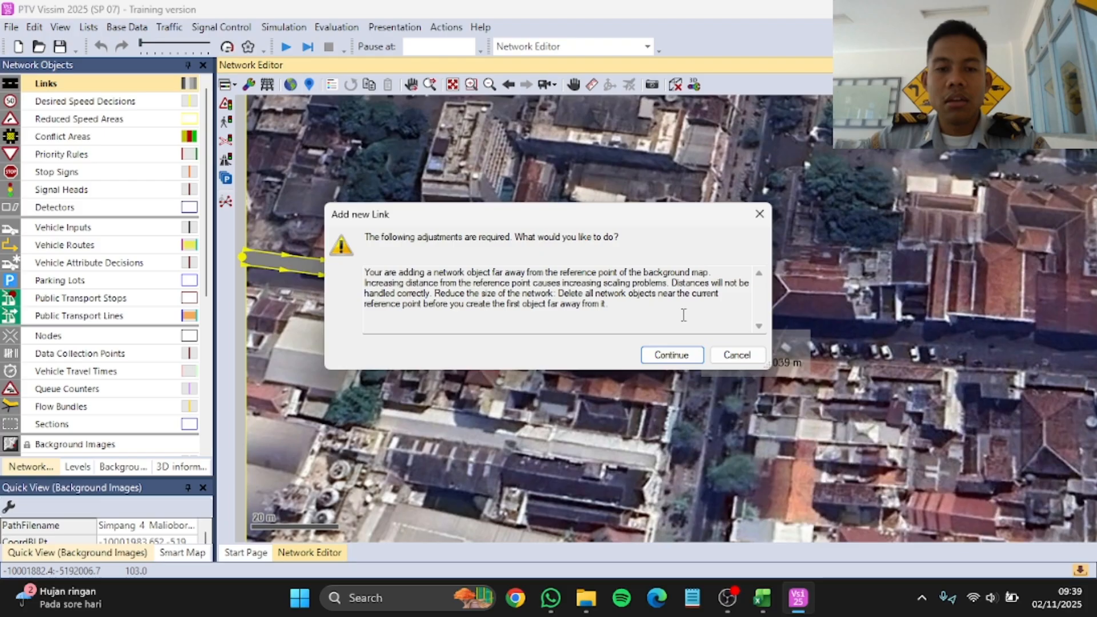
pyautogui.click(681, 357)
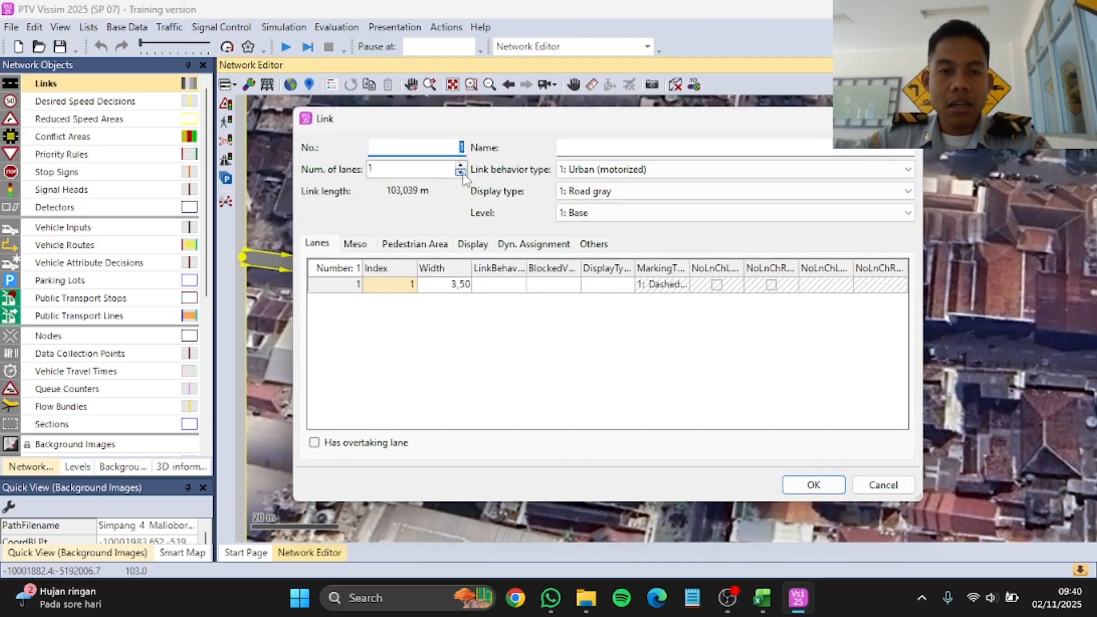
# Step: Give the new link two lanes, each 1.75 wide, and name it Jalan Barat
pyautogui.click(460, 167)
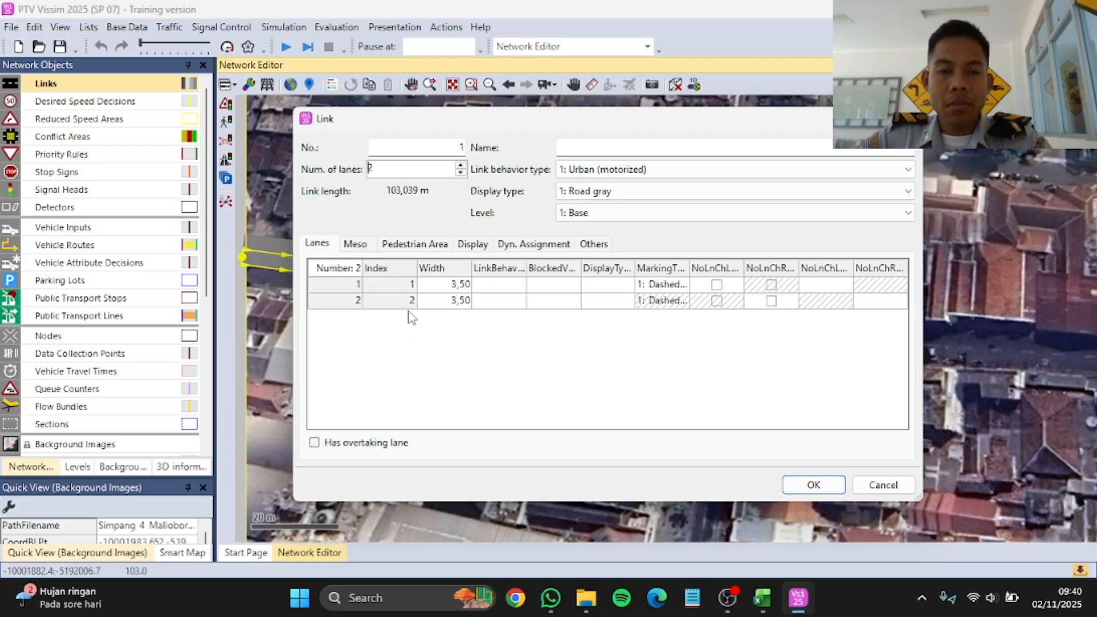
pyautogui.moveTo(474, 126); pyautogui.dragTo(536, 133)
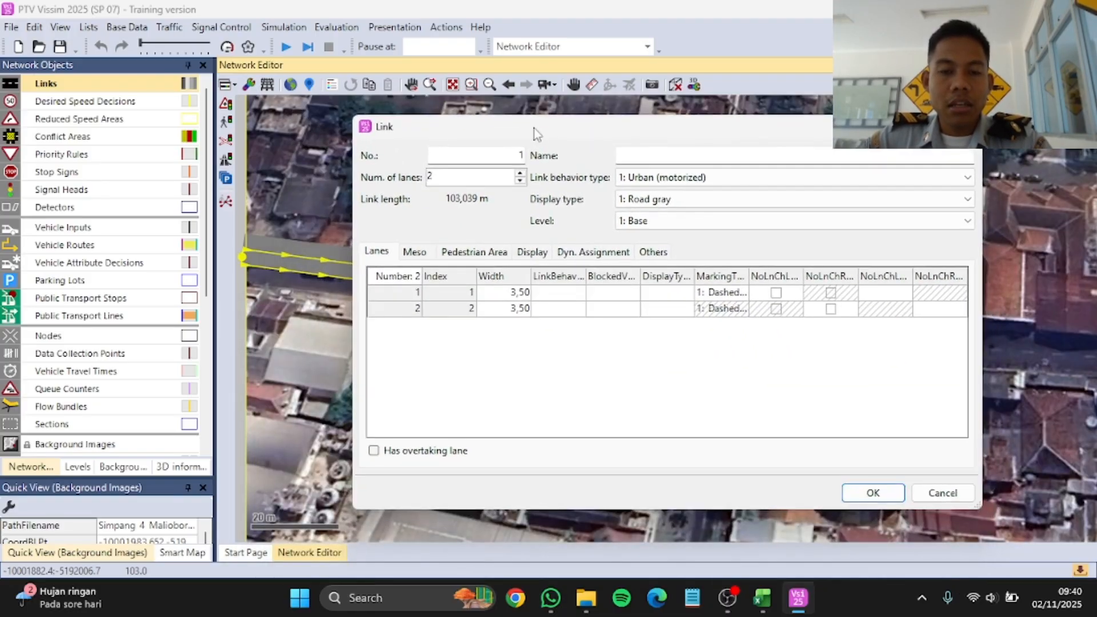
pyautogui.moveTo(603, 137); pyautogui.dragTo(587, 136)
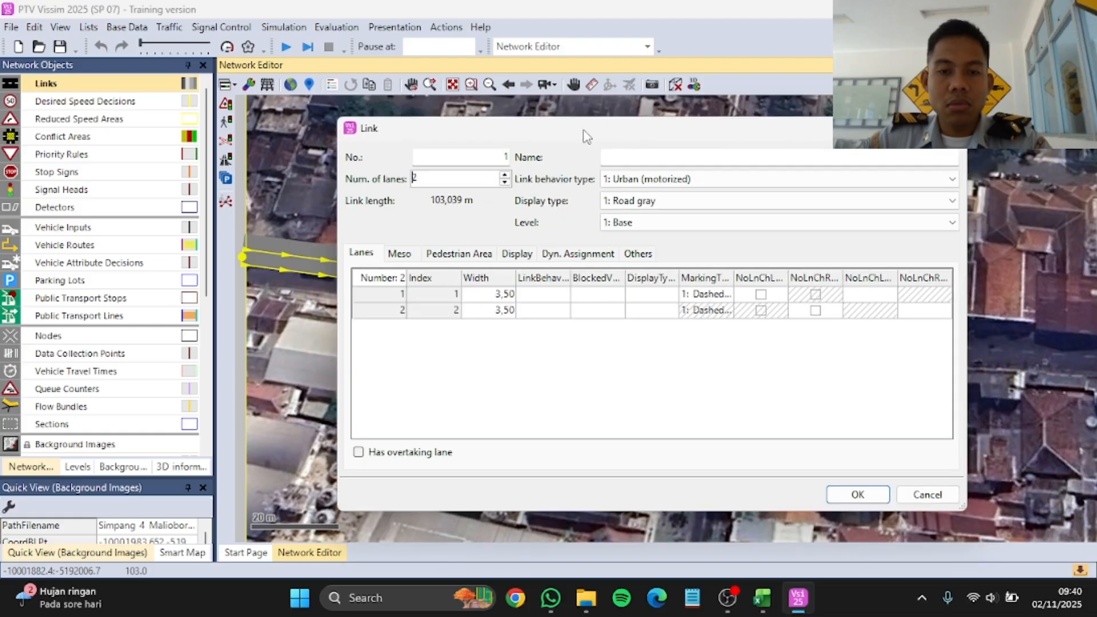
pyautogui.click(506, 299)
pyautogui.click(507, 298)
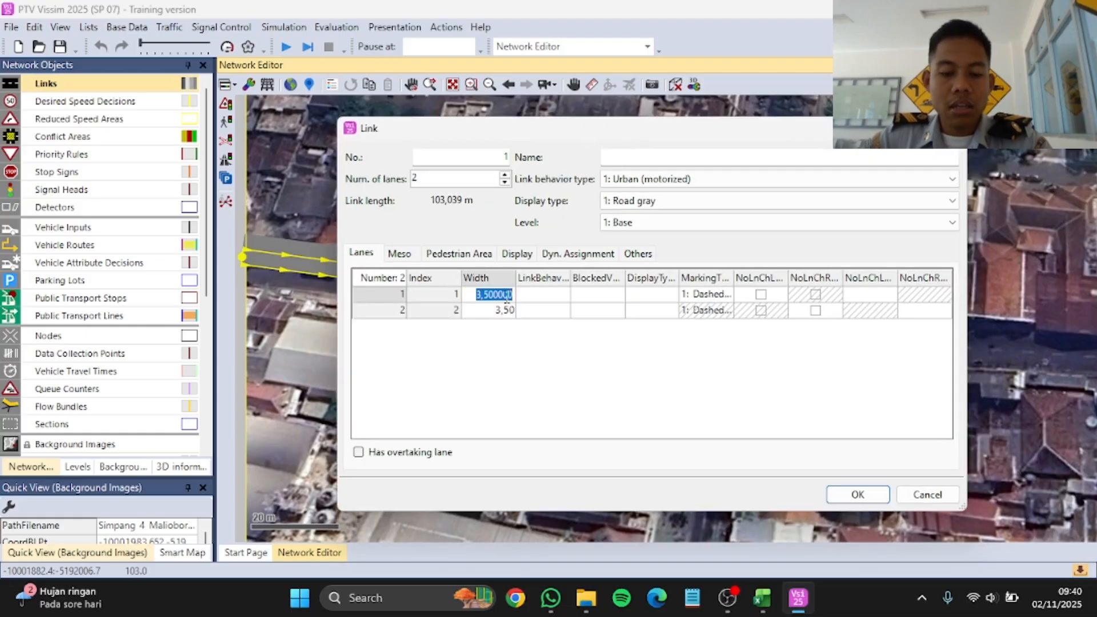
pyautogui.write('1,75')
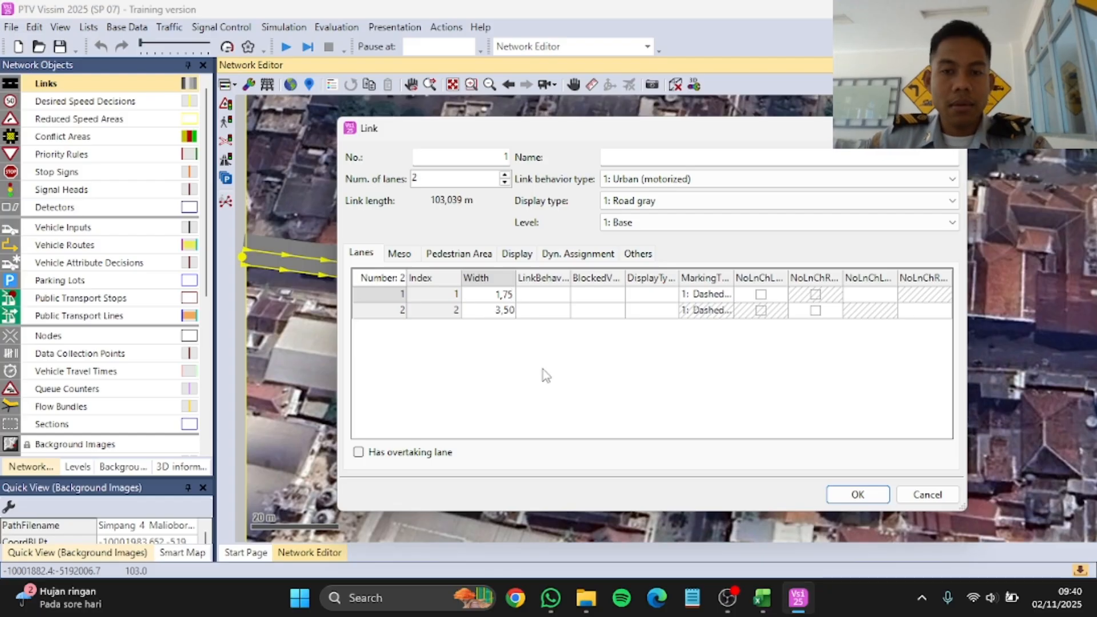
pyautogui.click(509, 311)
pyautogui.write('1')
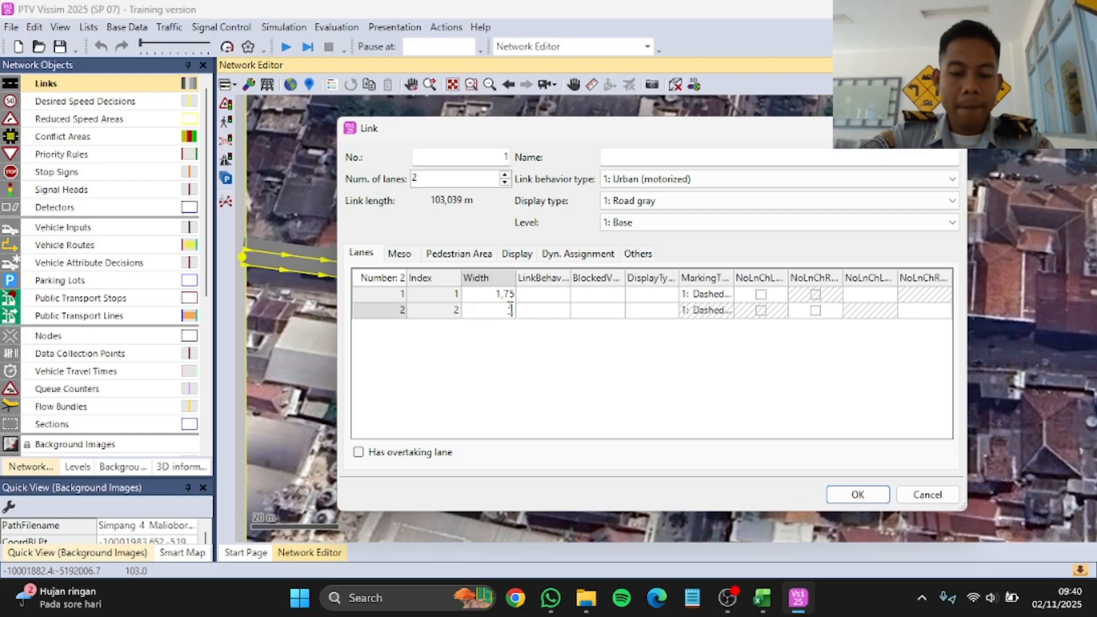
pyautogui.click(718, 157)
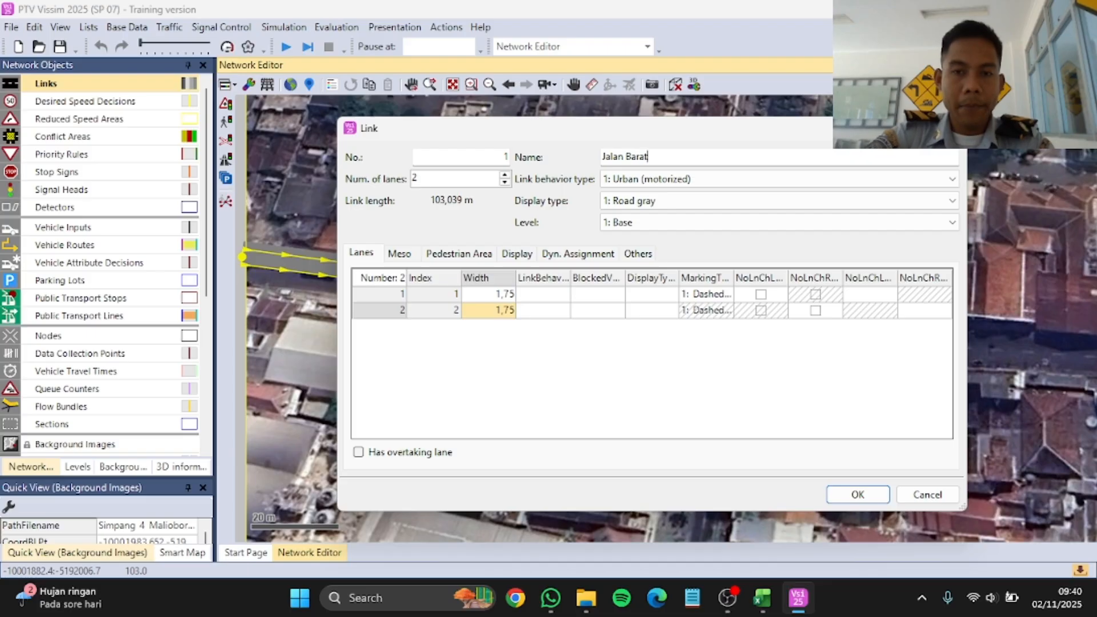
pyautogui.click(857, 494)
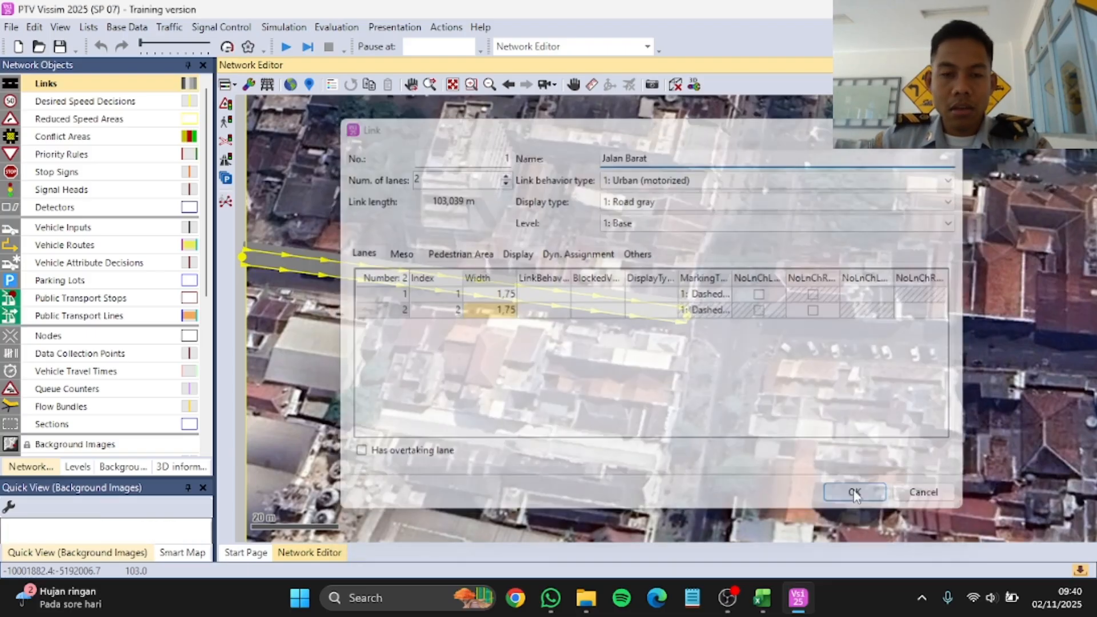
# Step: Generate a two-lane link in the opposite direction for the Jalan Barat link
pyautogui.scroll(2, 502, 281)
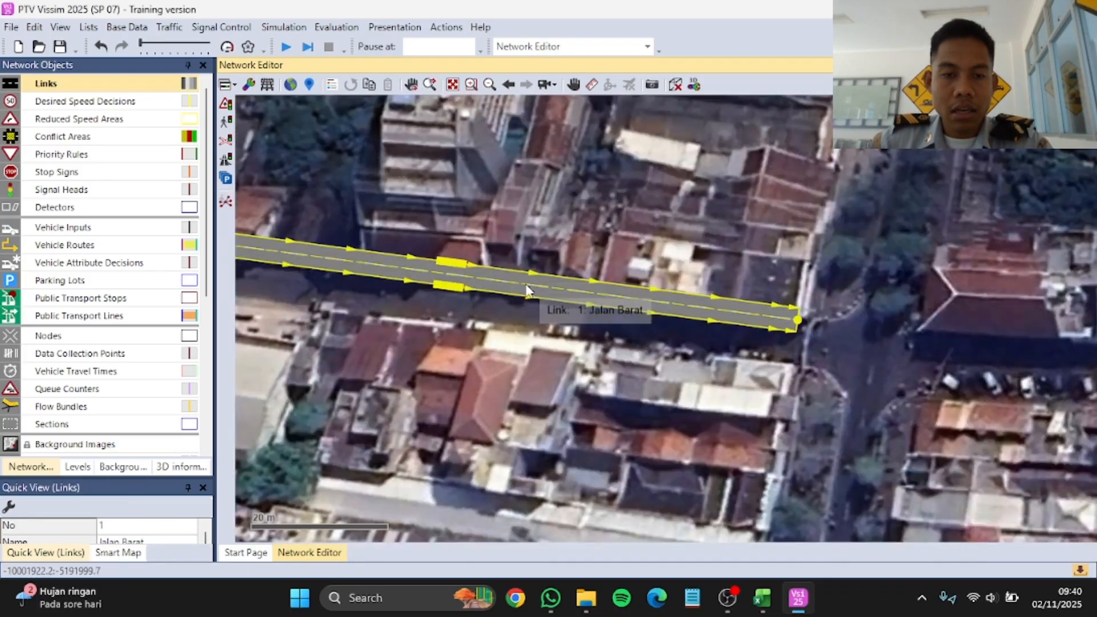
pyautogui.moveTo(526, 290); pyautogui.dragTo(522, 298)
pyautogui.scroll(-1, 654, 326)
pyautogui.scroll(2, 471, 297)
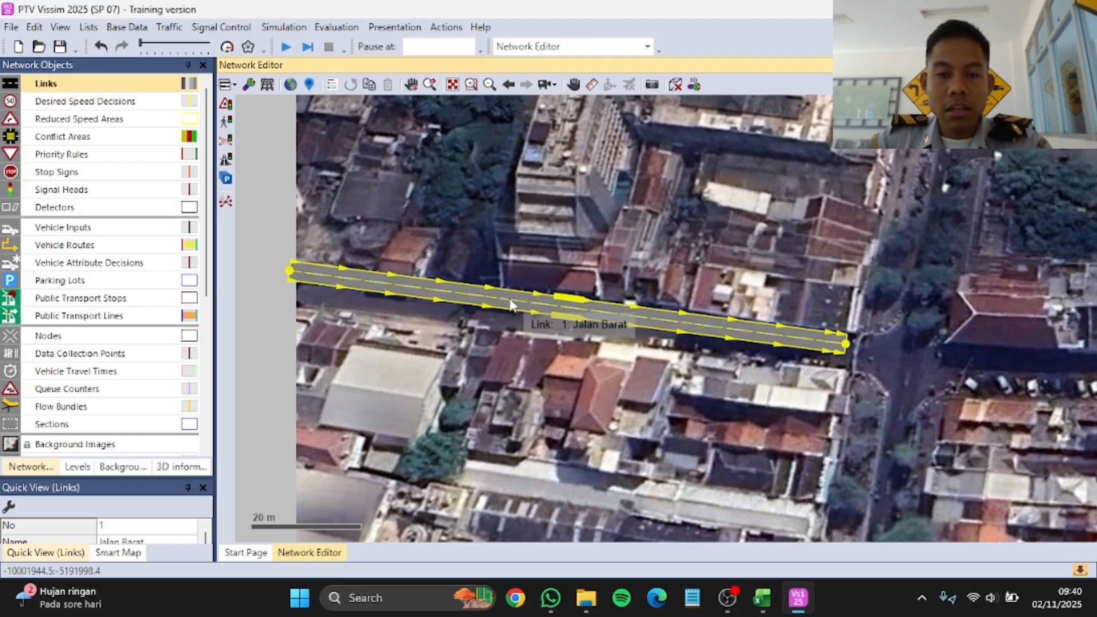
pyautogui.rightClick(510, 303)
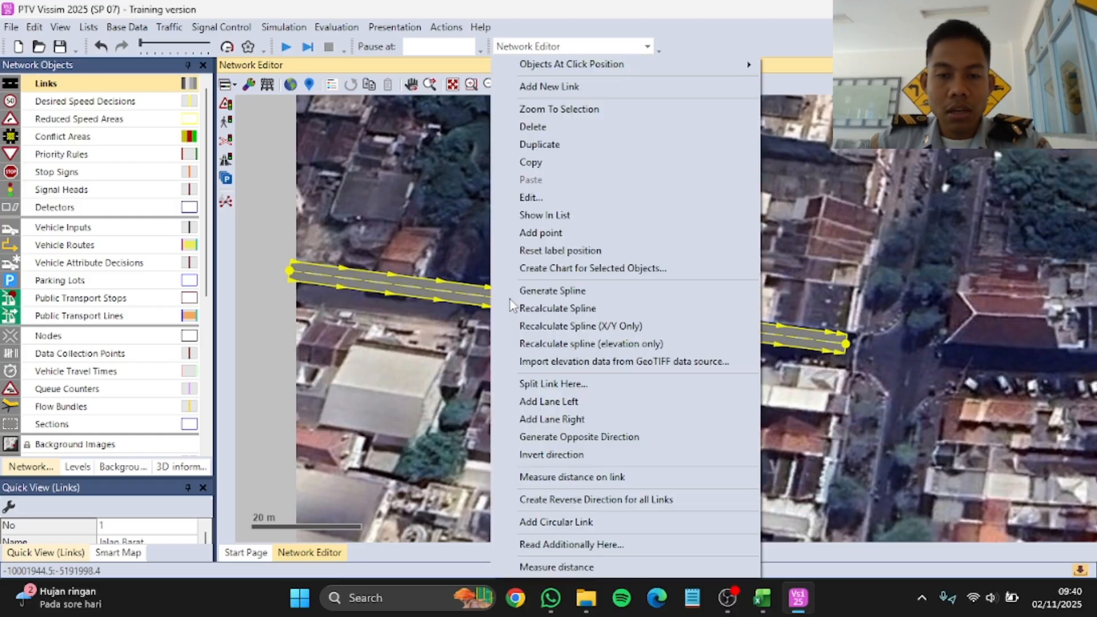
pyautogui.click(557, 437)
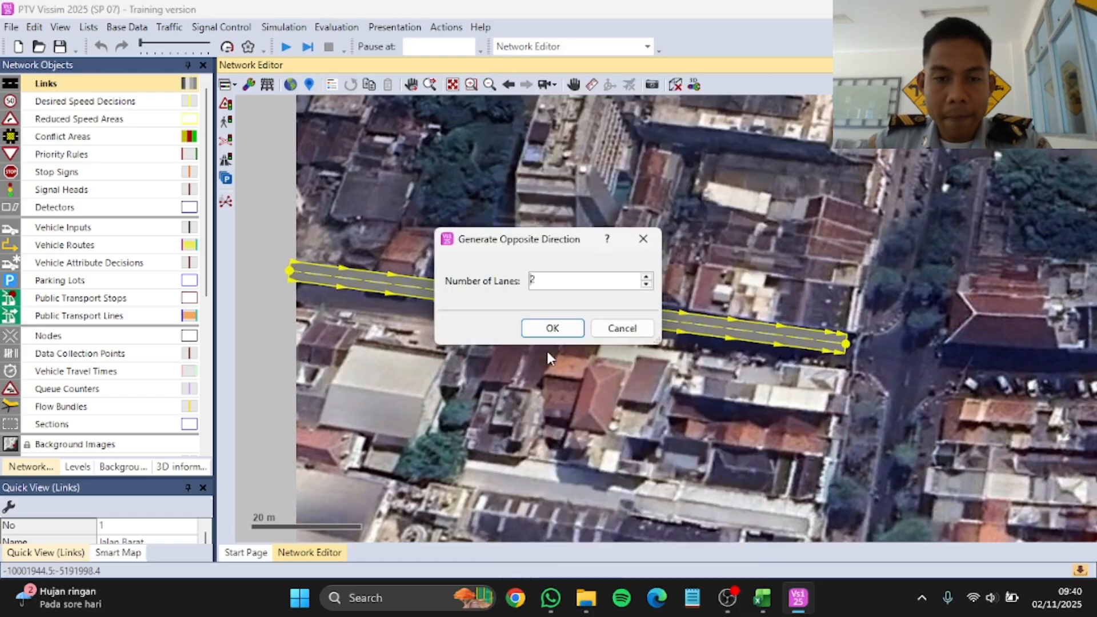
pyautogui.click(551, 329)
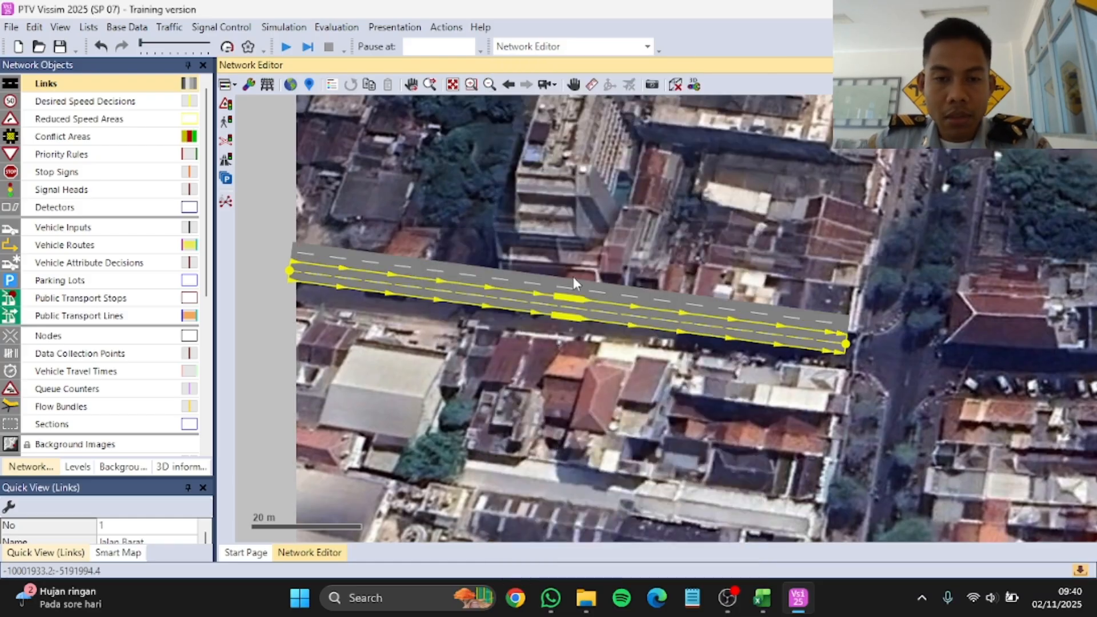
# Step: Move the opposite-direction Jalan Barat link so it runs directly along the original link's southern side
pyautogui.moveTo(576, 288); pyautogui.dragTo(609, 322)
pyautogui.scroll(2, 593, 327)
pyautogui.scroll(1, 594, 314)
pyautogui.scroll(-3, 467, 282)
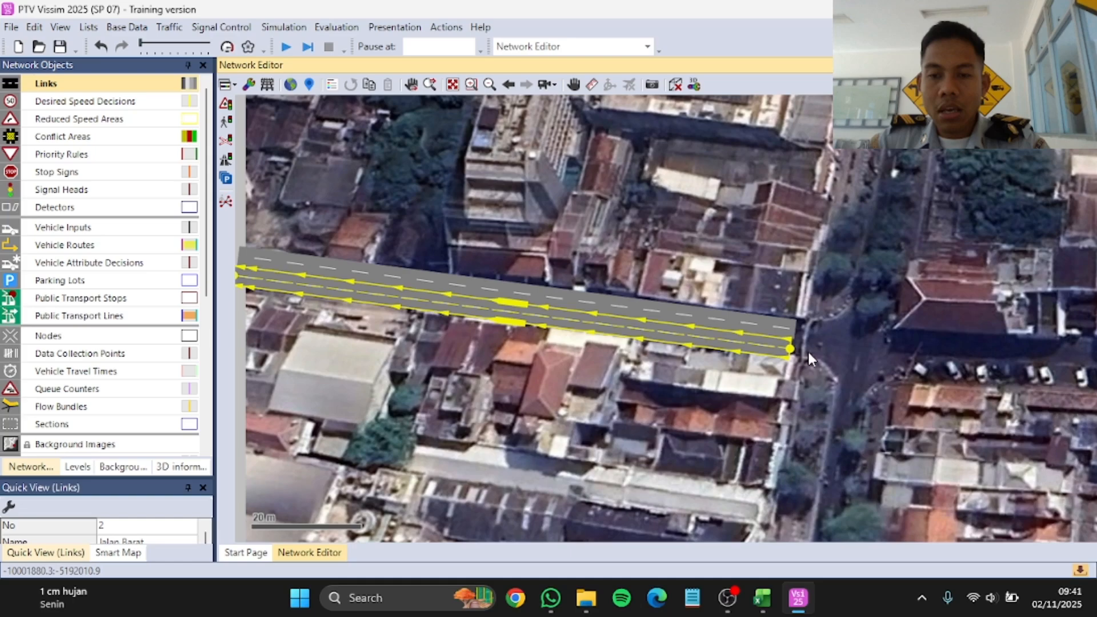
pyautogui.click(592, 345)
# Step: Draw a link about 142 m long along the eastern road, from the intersection to the image's east edge, and name it Jalan Timur
pyautogui.scroll(-3, 434, 269)
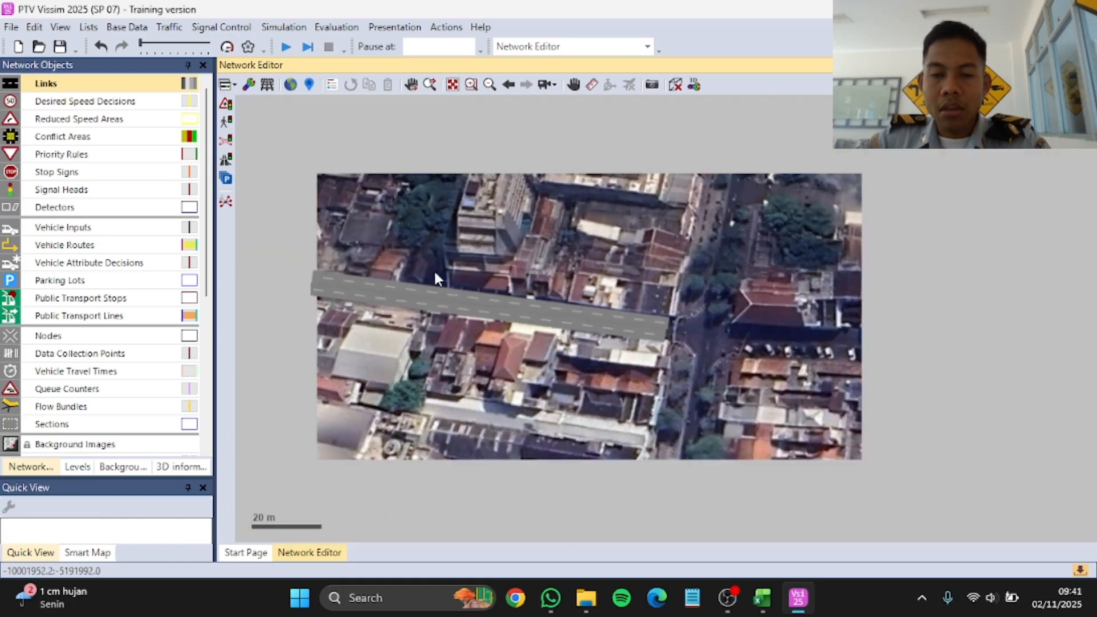
pyautogui.scroll(-3, 786, 303)
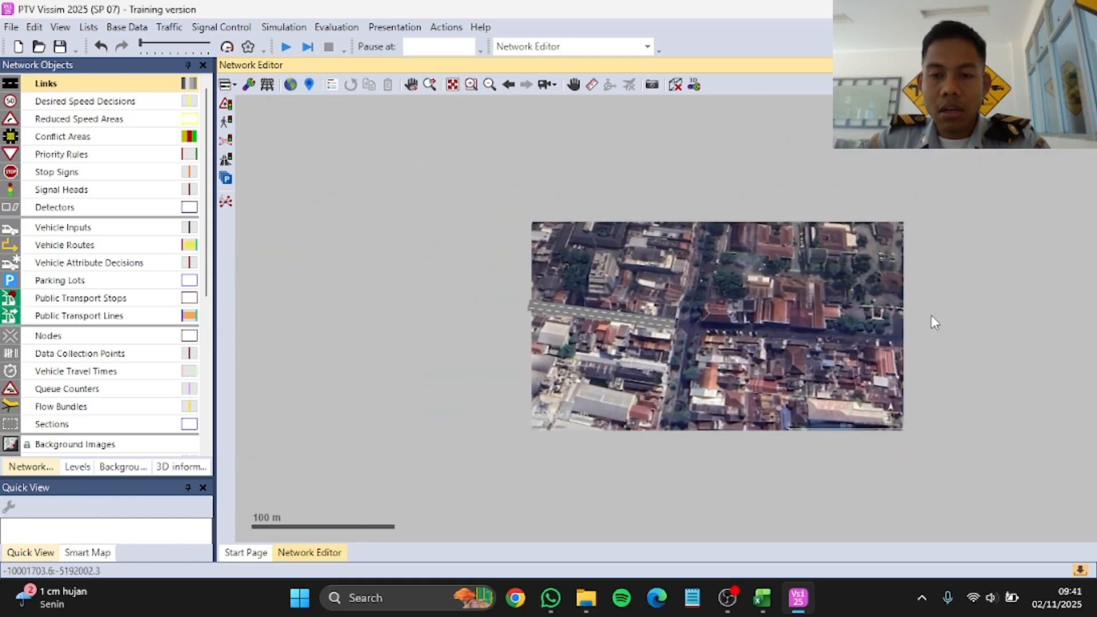
pyautogui.scroll(2, 930, 314)
pyautogui.scroll(1, 927, 312)
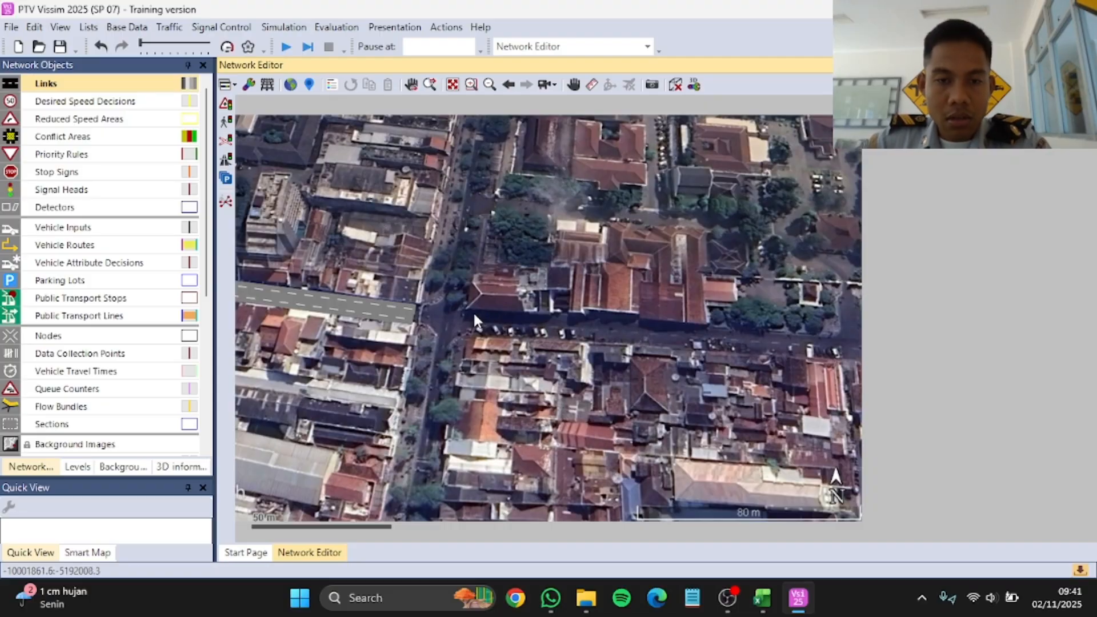
pyautogui.moveTo(473, 312); pyautogui.dragTo(867, 341)
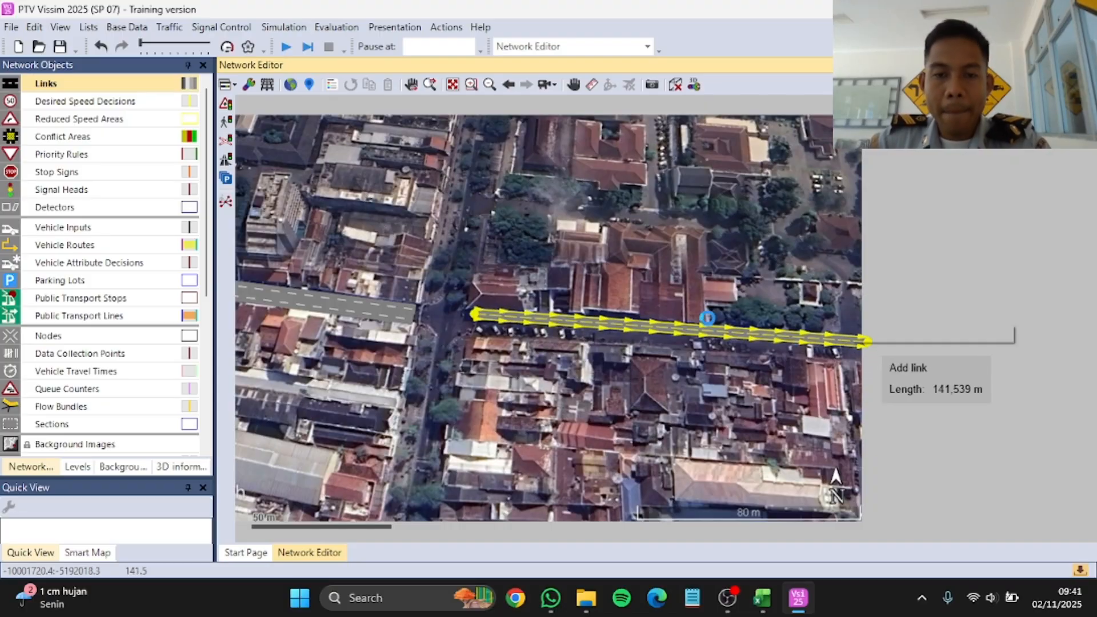
pyautogui.click(665, 158)
pyautogui.write('Jalan Ba')
pyautogui.press('BackSpace')
pyautogui.press('BackSpace')
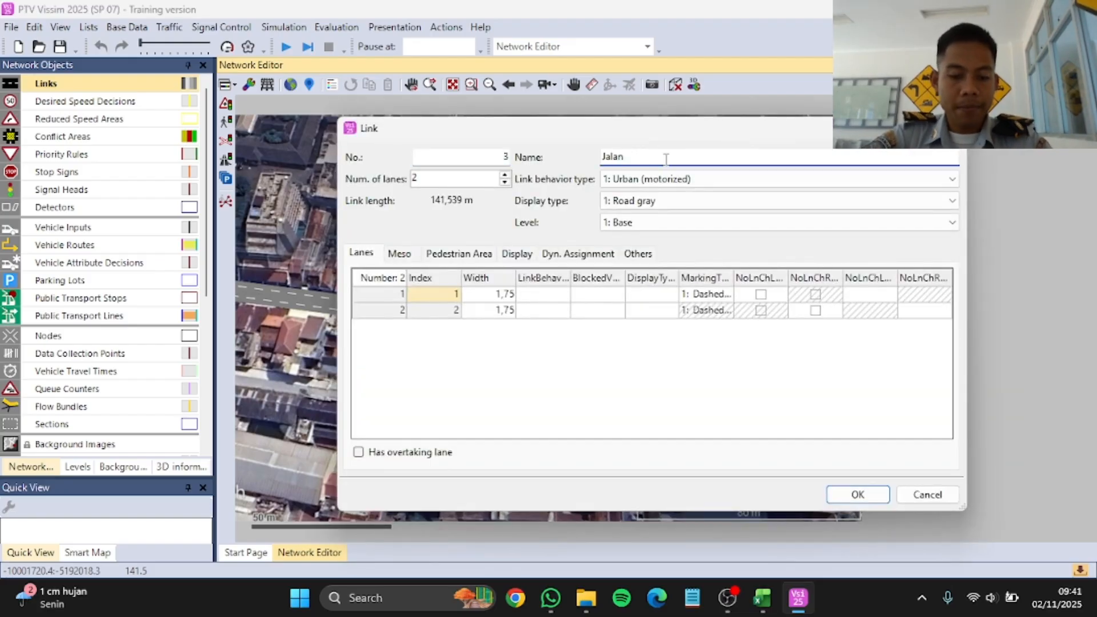
pyautogui.write('Timur')
pyautogui.click(857, 495)
# Step: Generate a two-lane link in the opposite direction for the Jalan Timur link
pyautogui.scroll(2, 618, 321)
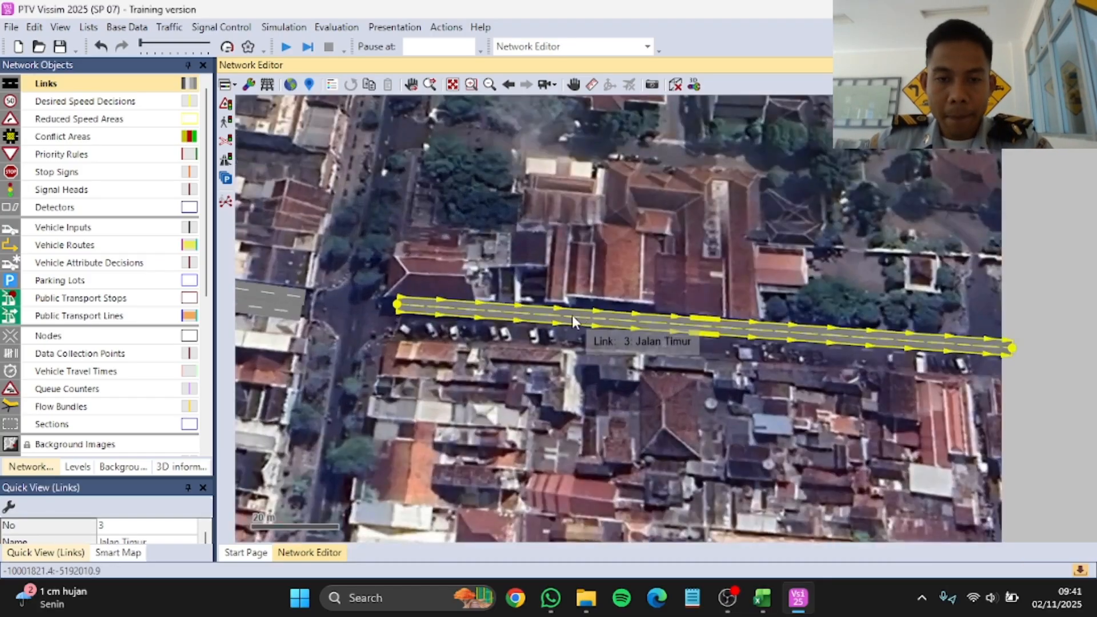
pyautogui.rightClick(640, 319)
pyautogui.click(737, 441)
pyautogui.click(551, 323)
# Step: Move the opposite-direction Jalan Timur link to the original link's southern side and fine-tune it so the two run side by side
pyautogui.moveTo(737, 315); pyautogui.dragTo(732, 346)
pyautogui.scroll(3, 563, 333)
pyautogui.scroll(2, 517, 311)
pyautogui.scroll(-2, 754, 327)
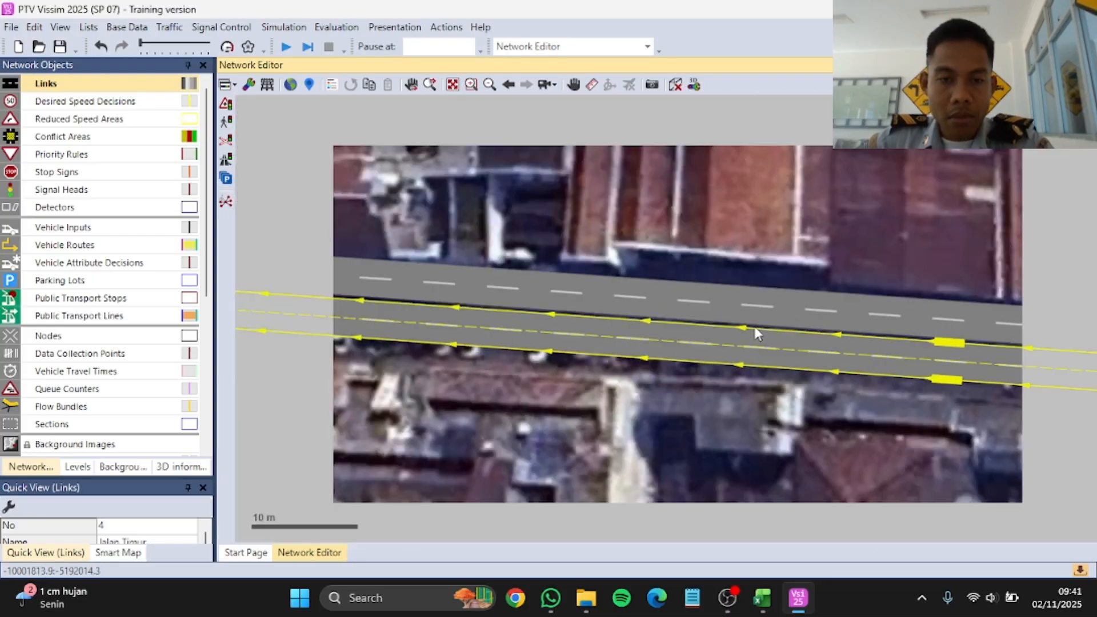
pyautogui.moveTo(444, 323); pyautogui.dragTo(443, 320)
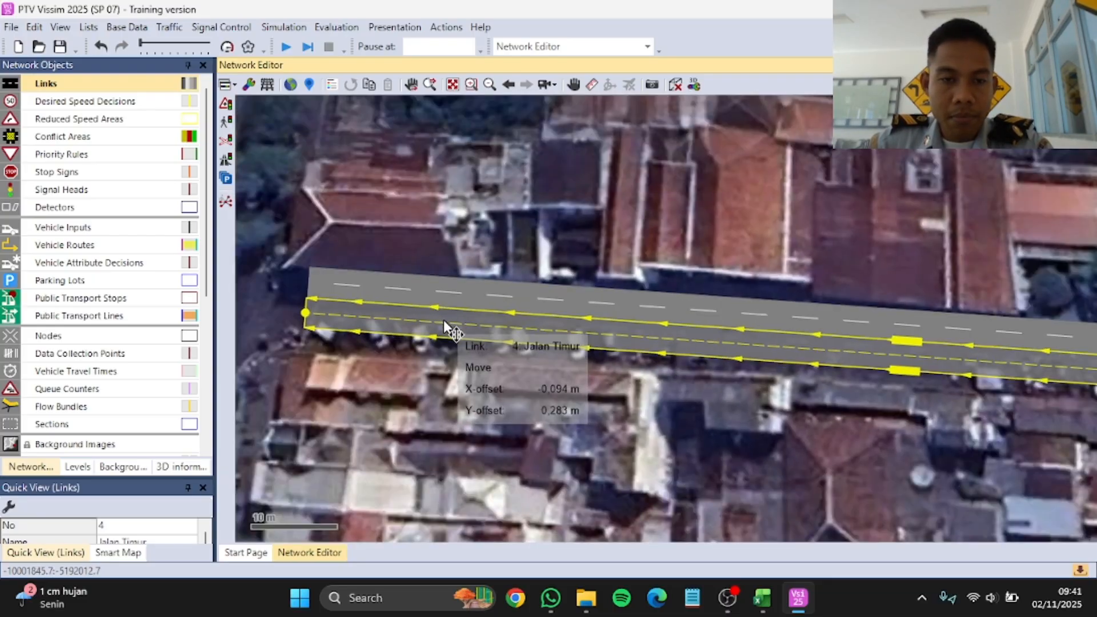
pyautogui.click(724, 204)
# Step: Draw a link about 66 m long along the southern road, from the image's south edge up to the intersection
pyautogui.scroll(-2, 861, 276)
pyautogui.scroll(-5, 862, 277)
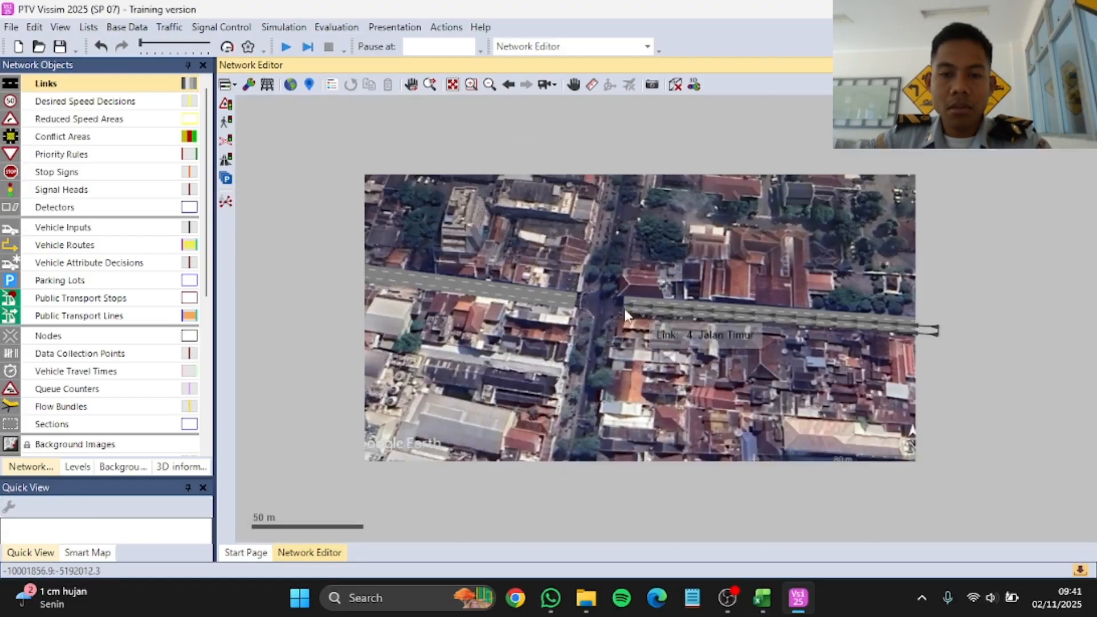
pyautogui.scroll(4, 579, 420)
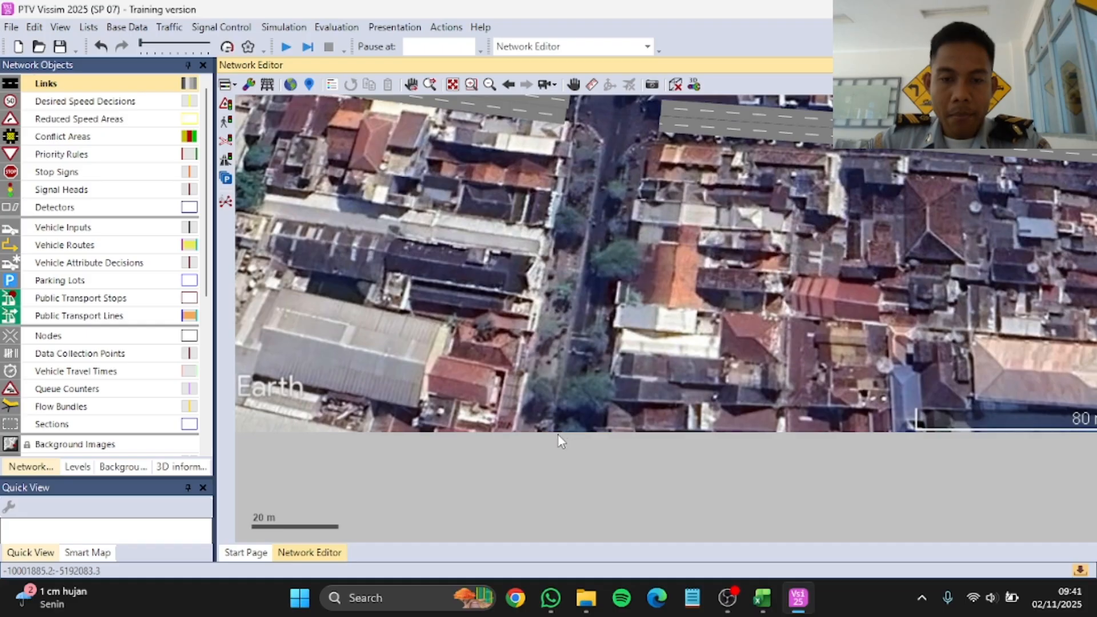
pyautogui.moveTo(558, 433); pyautogui.dragTo(610, 155)
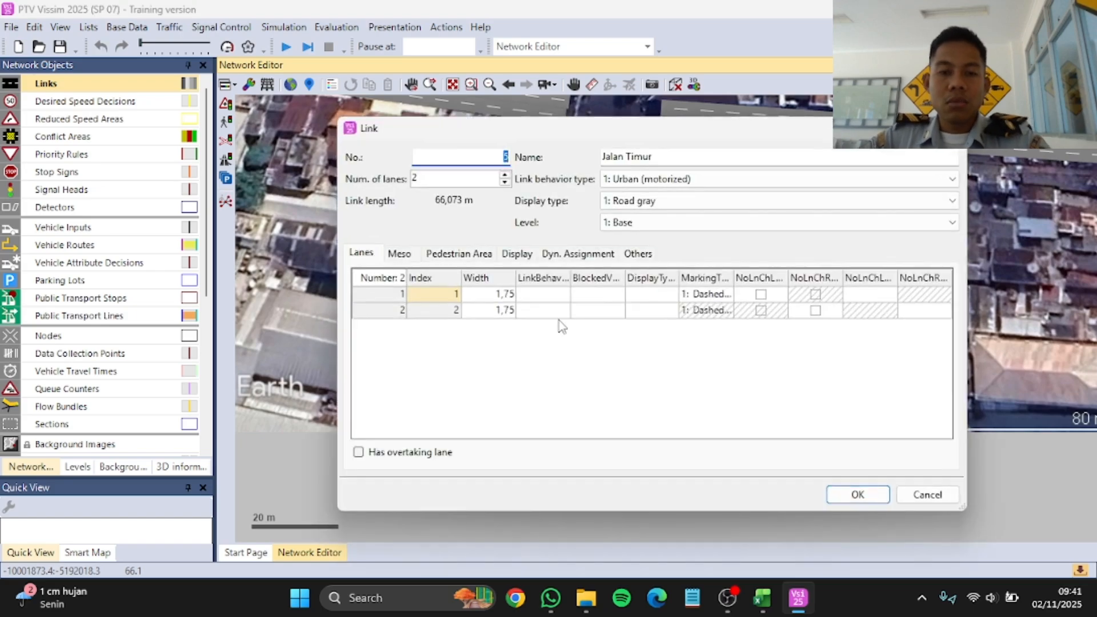
# Step: Name the new link Jalan Selatan and set both of its lanes to a width of 1.25
pyautogui.click(662, 156)
pyautogui.press('BackSpace')
pyautogui.press('BackSpace')
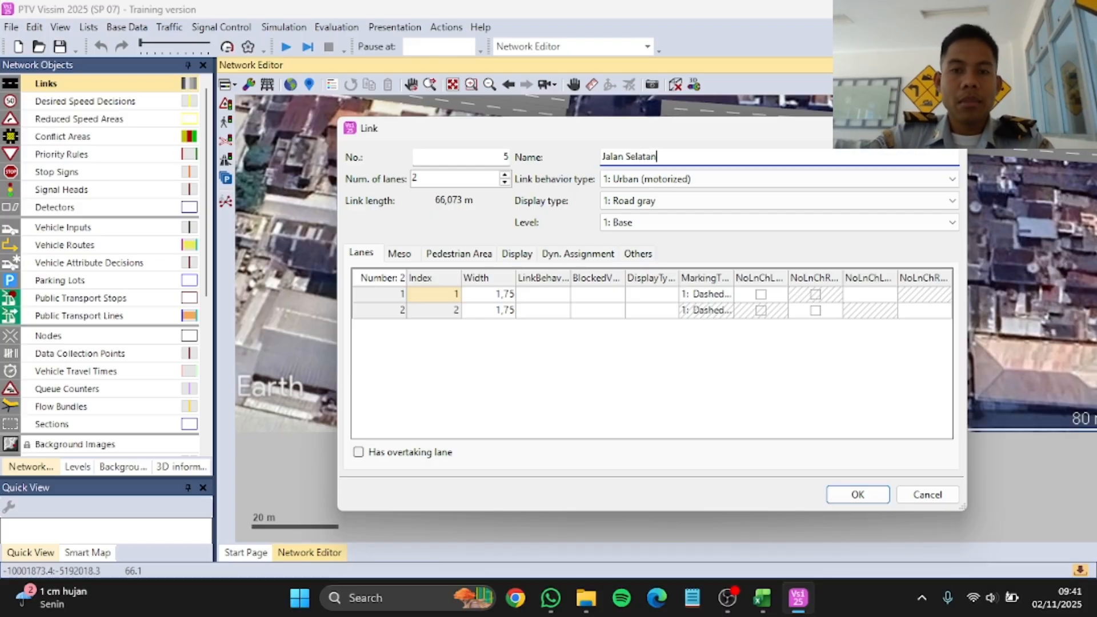
pyautogui.click(496, 297)
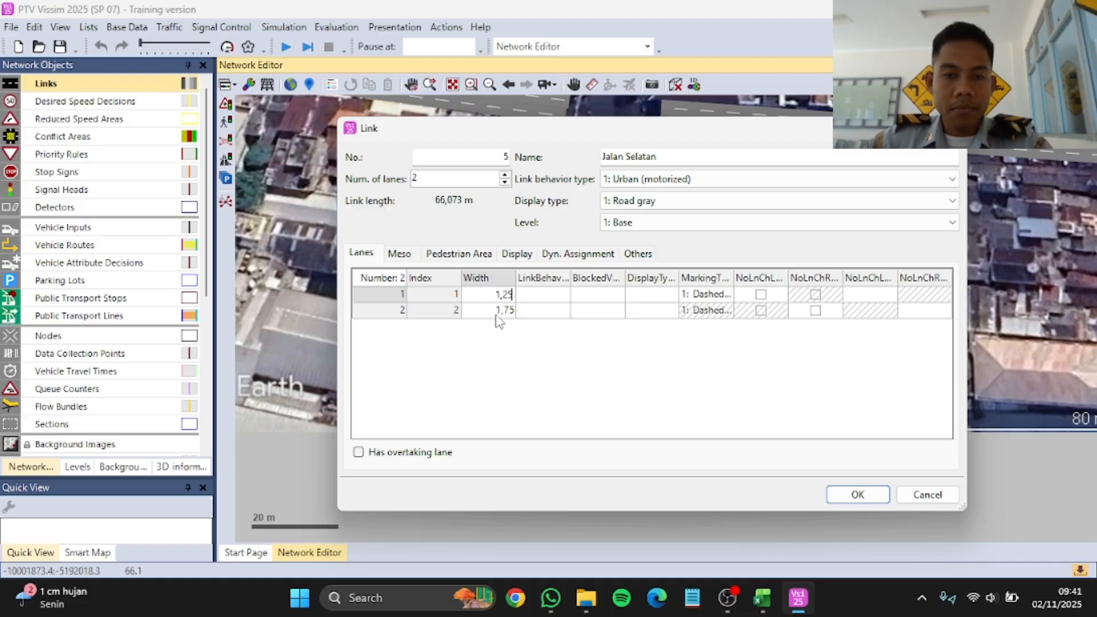
pyautogui.click(496, 313)
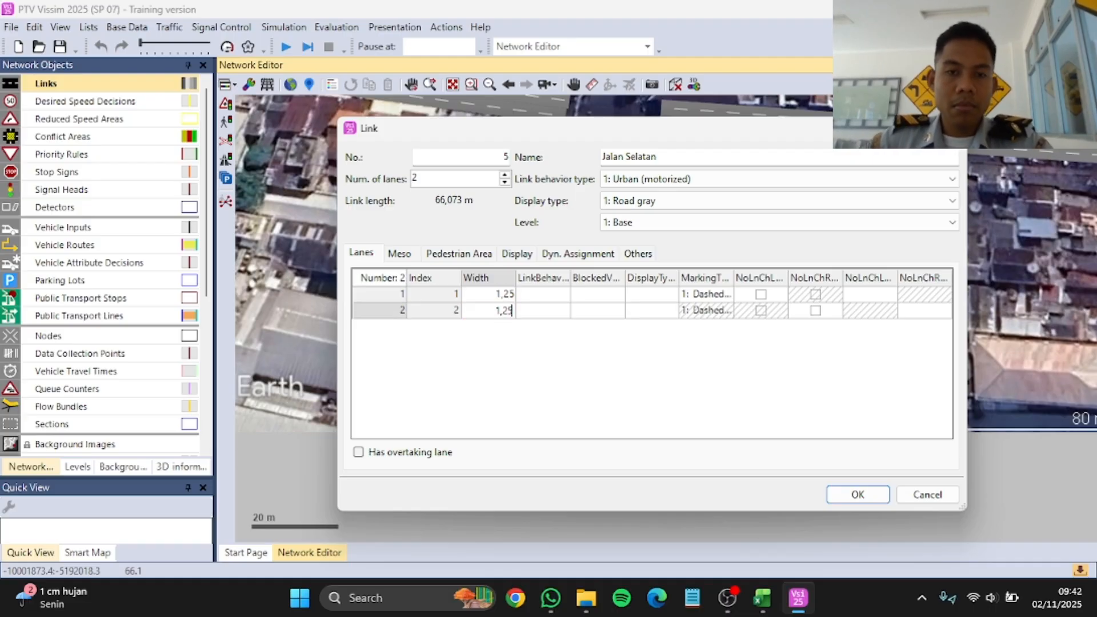
pyautogui.click(857, 494)
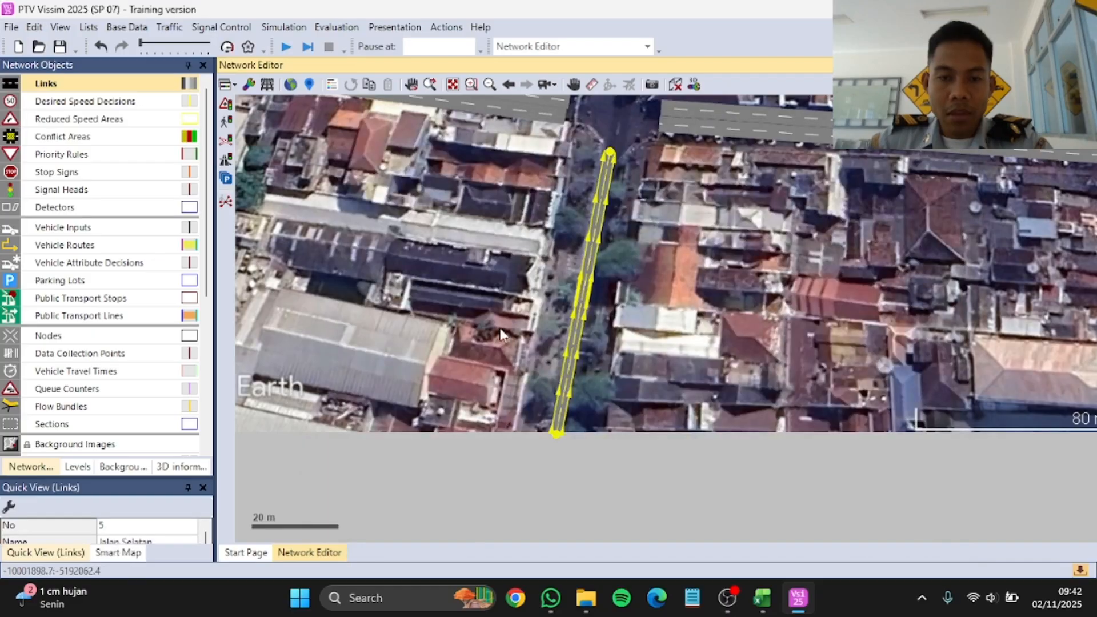
# Step: Generate a two-lane opposite-direction link for Jalan Selatan and move it to the original link's eastern side
pyautogui.scroll(1, 586, 294)
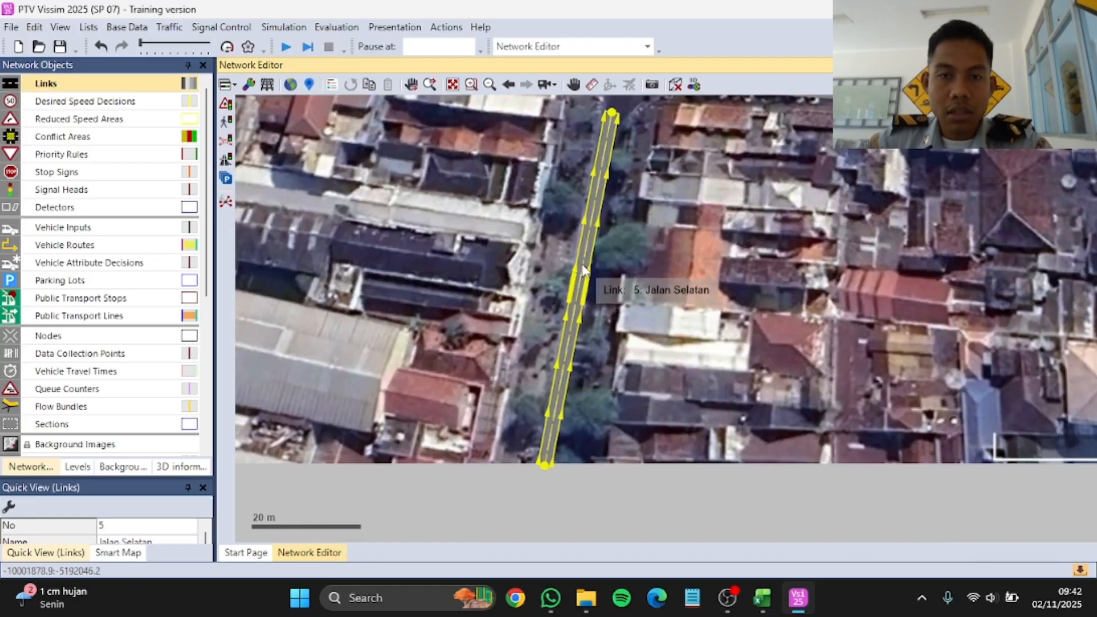
pyautogui.rightClick(583, 270)
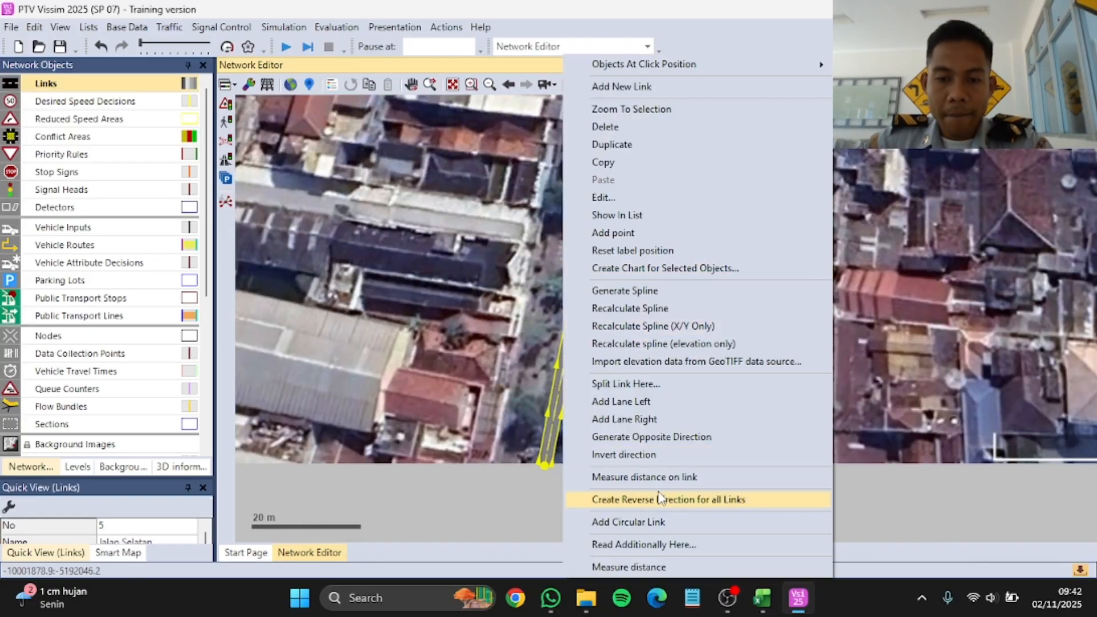
pyautogui.click(666, 443)
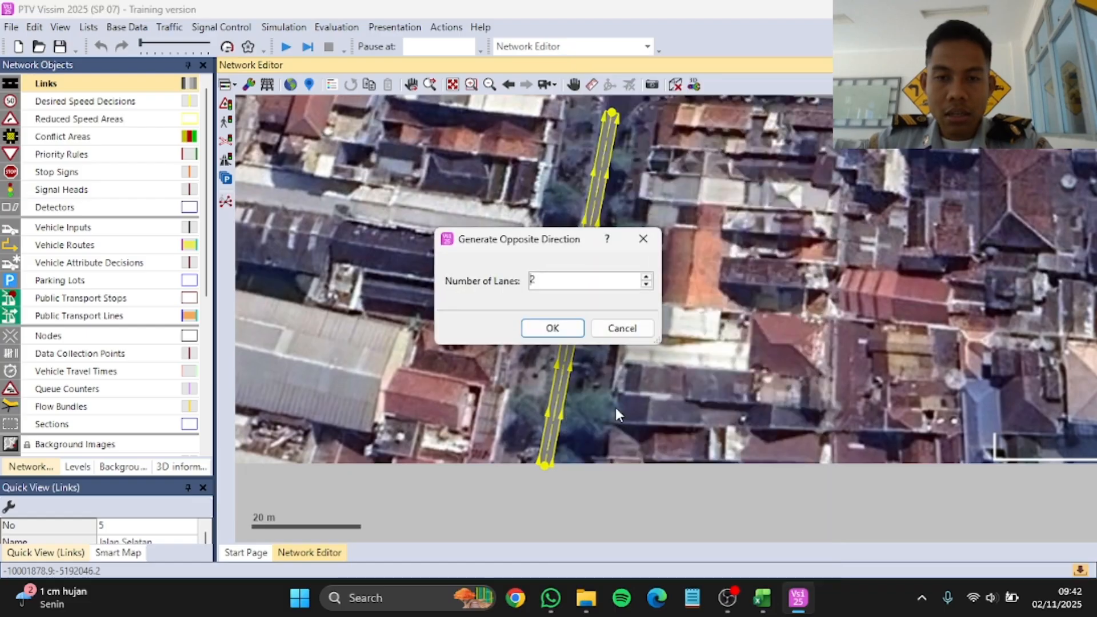
pyautogui.click(577, 331)
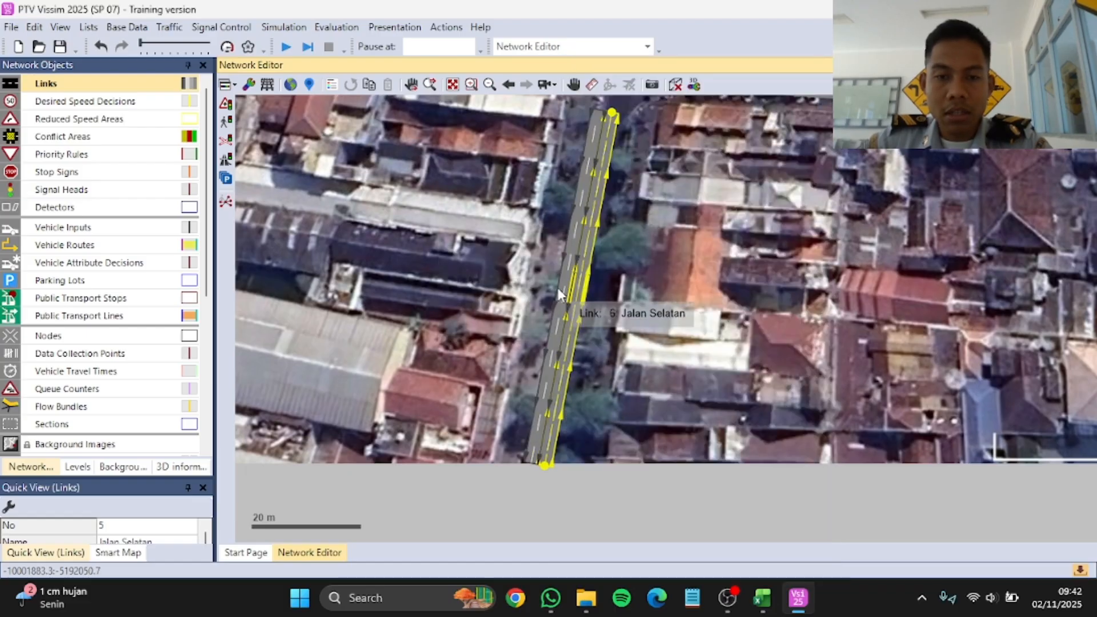
pyautogui.moveTo(566, 313); pyautogui.dragTo(596, 306)
pyautogui.scroll(2, 595, 305)
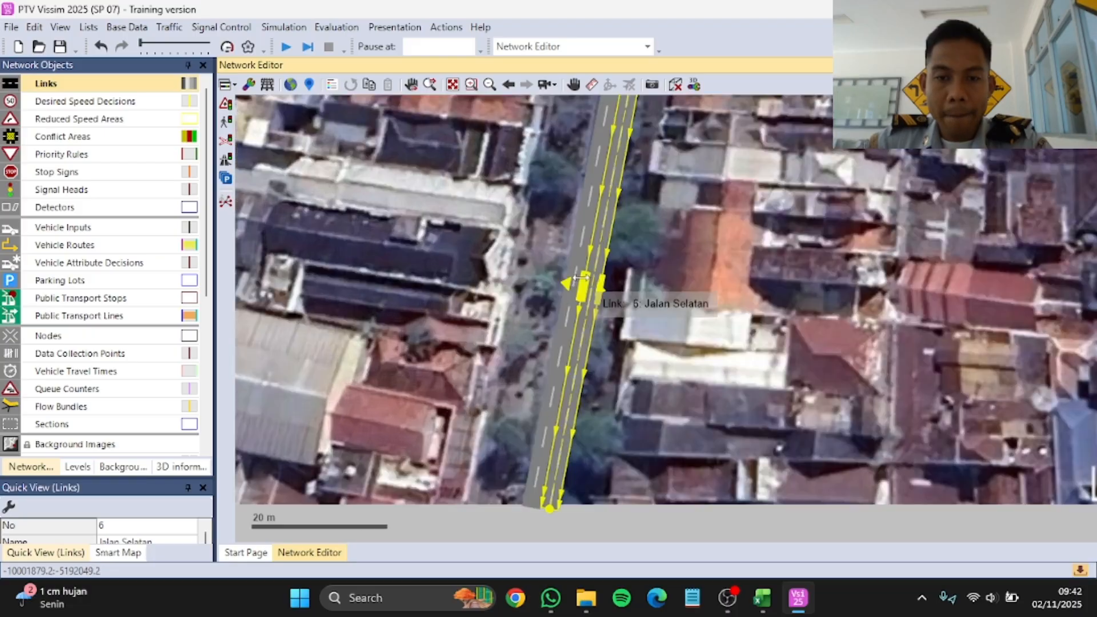
pyautogui.click(619, 330)
# Step: Draw a link about 66 m long along the northern road, from the intersection to the image's north edge, and name it Jalan Utara
pyautogui.scroll(-5, 540, 355)
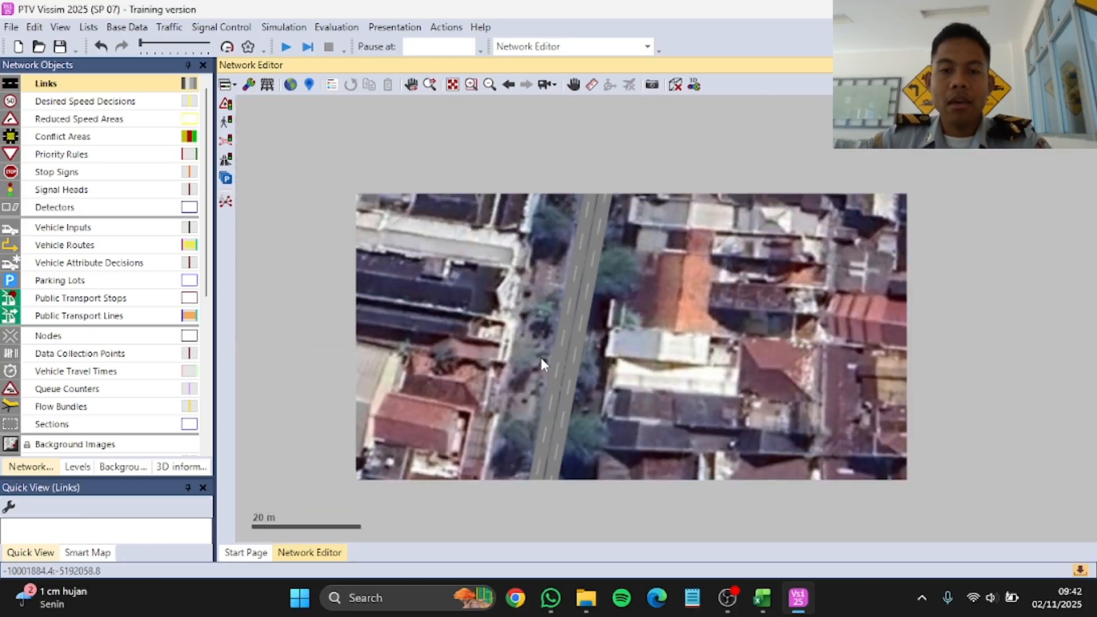
pyautogui.scroll(3, 598, 335)
pyautogui.scroll(-4, 595, 241)
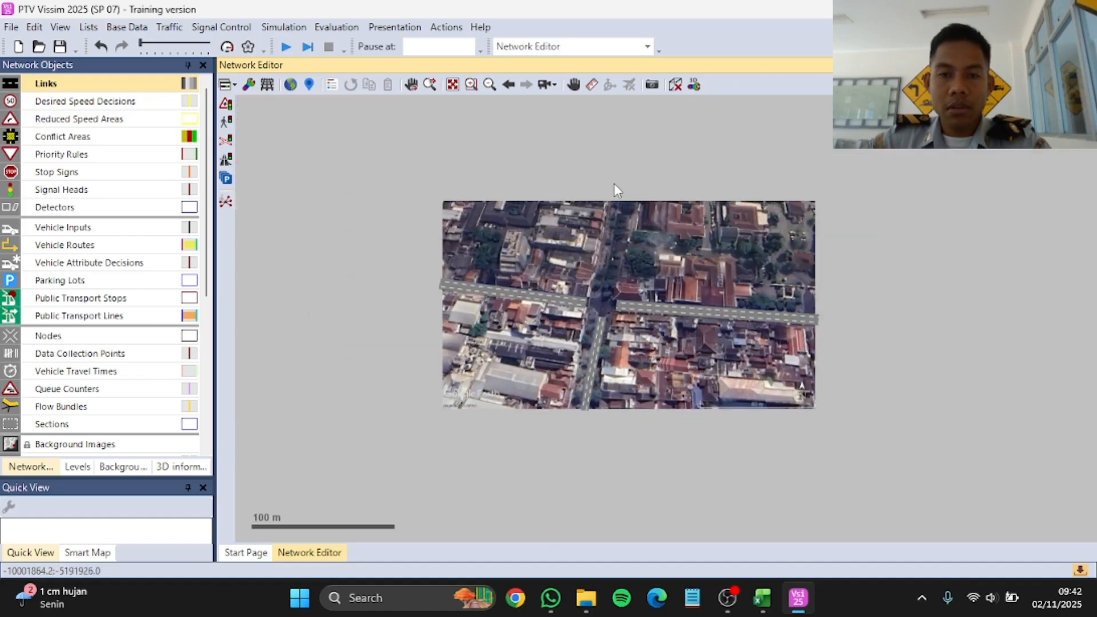
pyautogui.scroll(4, 609, 202)
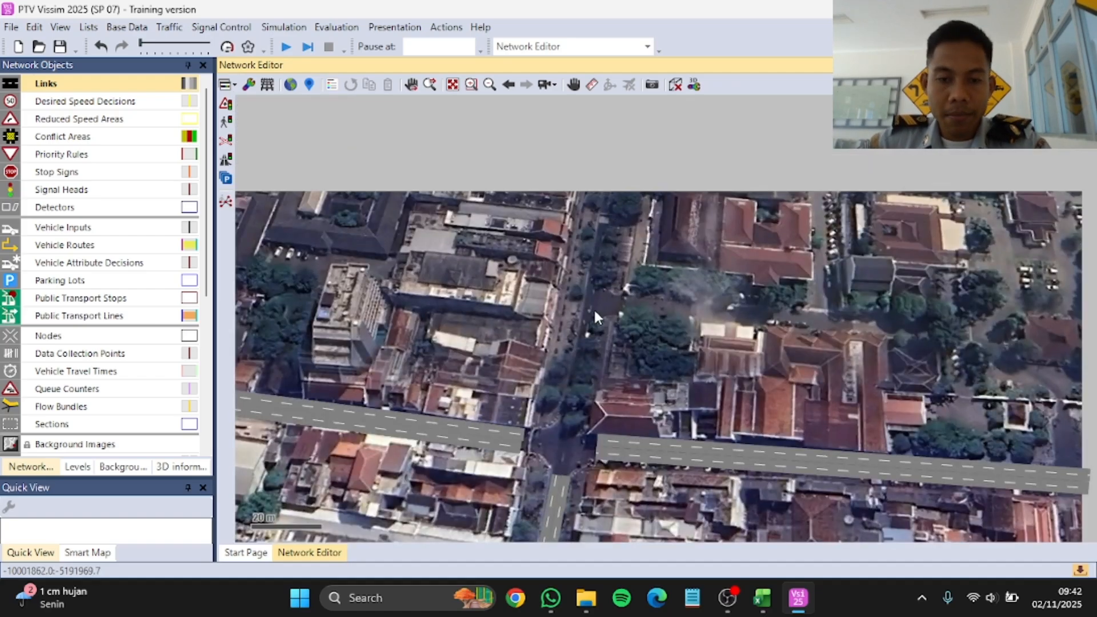
pyautogui.moveTo(567, 407)
pyautogui.mouseDown()
pyautogui.moveTo(593, 215)
pyautogui.moveTo(611, 184)
pyautogui.mouseUp()
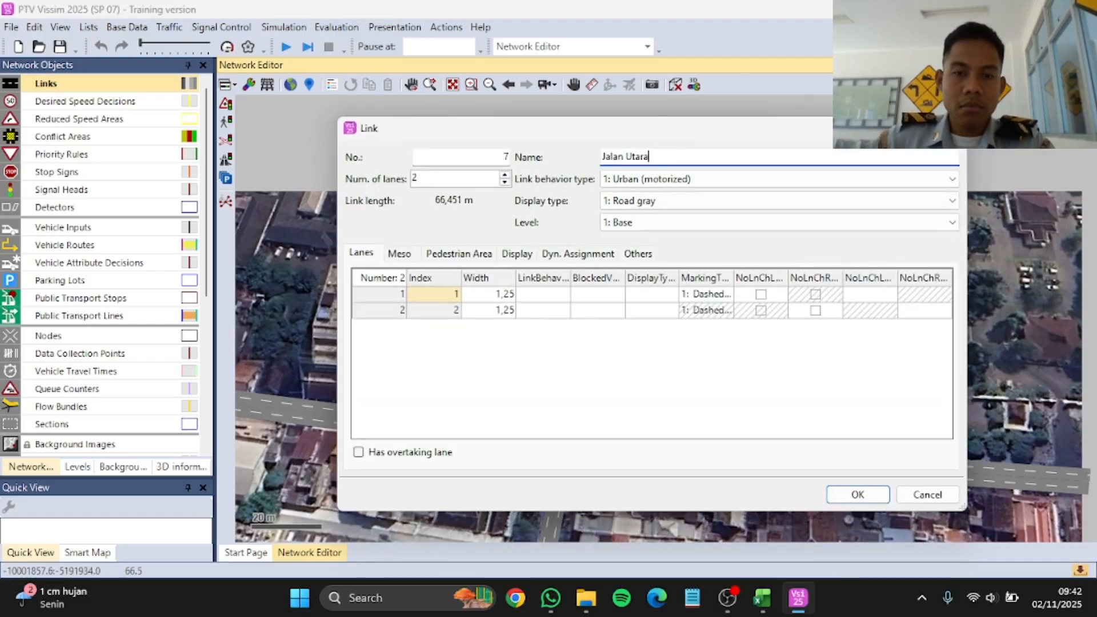
pyautogui.click(857, 494)
# Step: Generate a two-lane opposite-direction link for Jalan Utara and place it along the original link's eastern side
pyautogui.rightClick(584, 320)
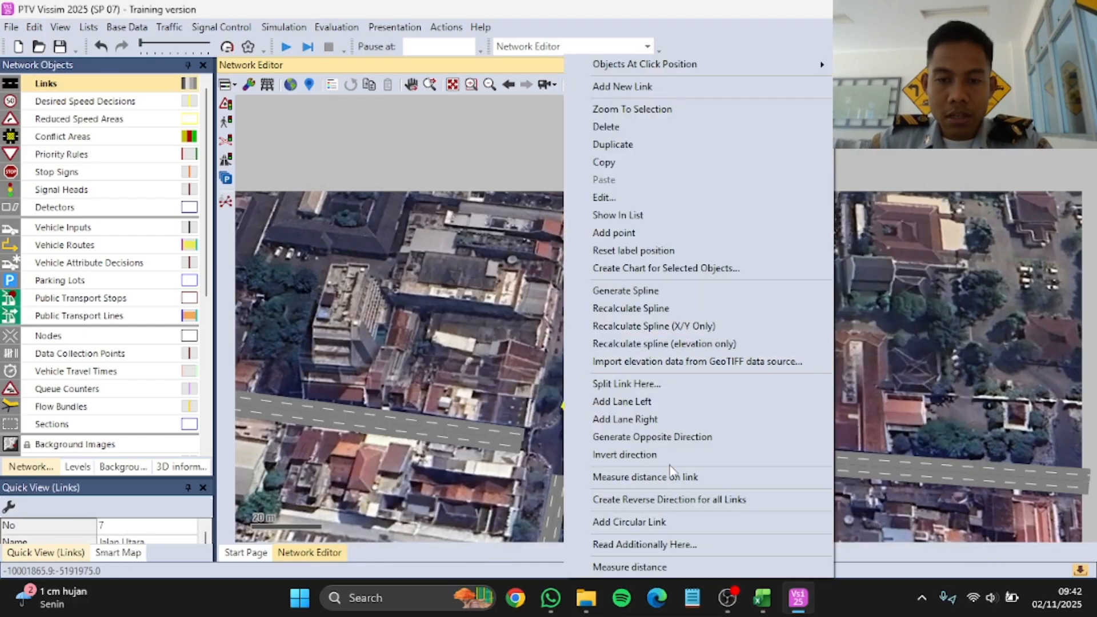
pyautogui.click(652, 436)
pyautogui.click(553, 326)
pyautogui.scroll(3, 571, 338)
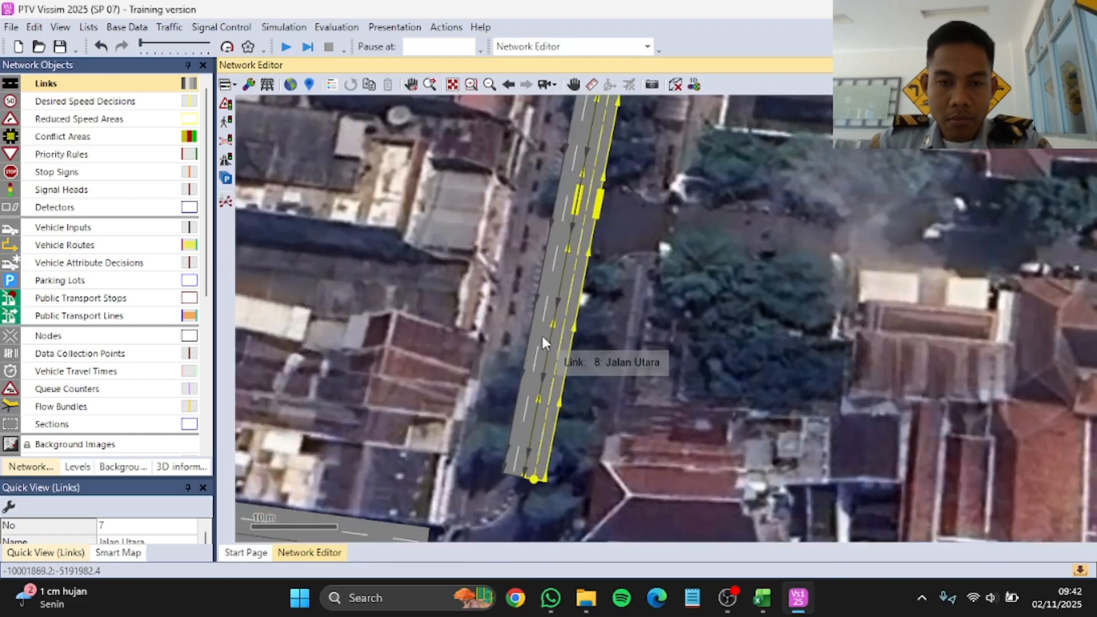
pyautogui.click(663, 351)
pyautogui.scroll(-2, 662, 352)
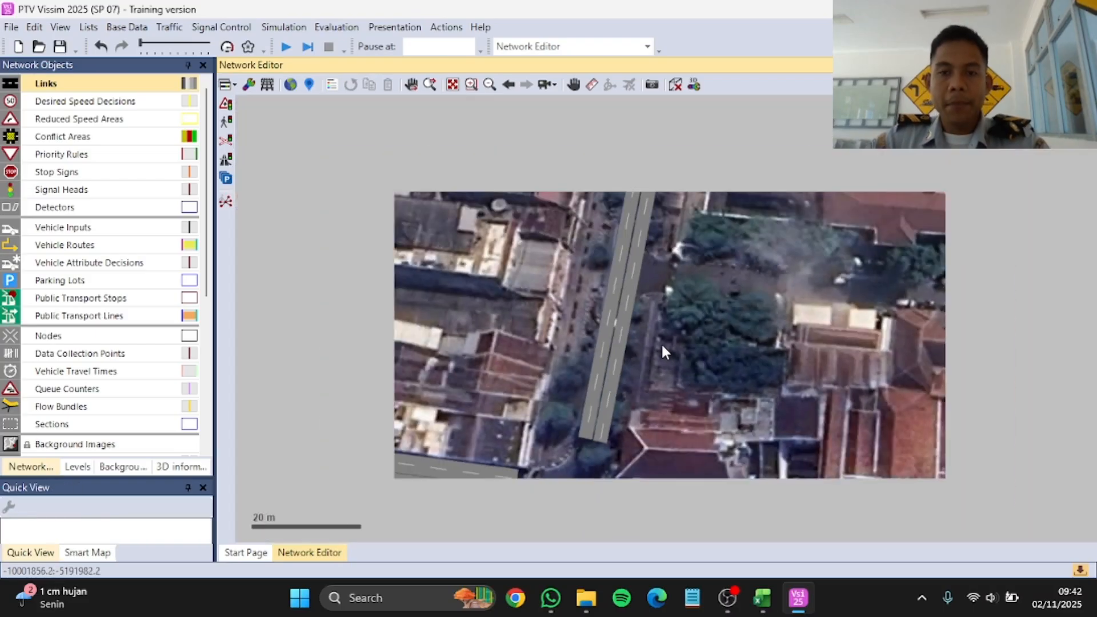
pyautogui.scroll(-3, 661, 342)
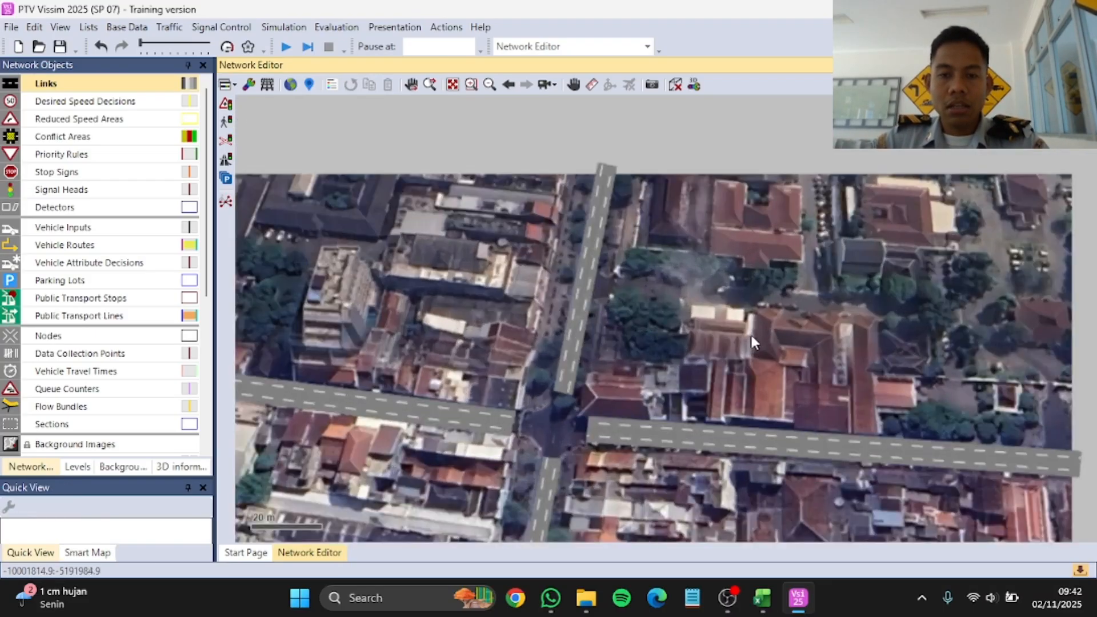
pyautogui.scroll(-3, 750, 341)
pyautogui.scroll(-2, 685, 383)
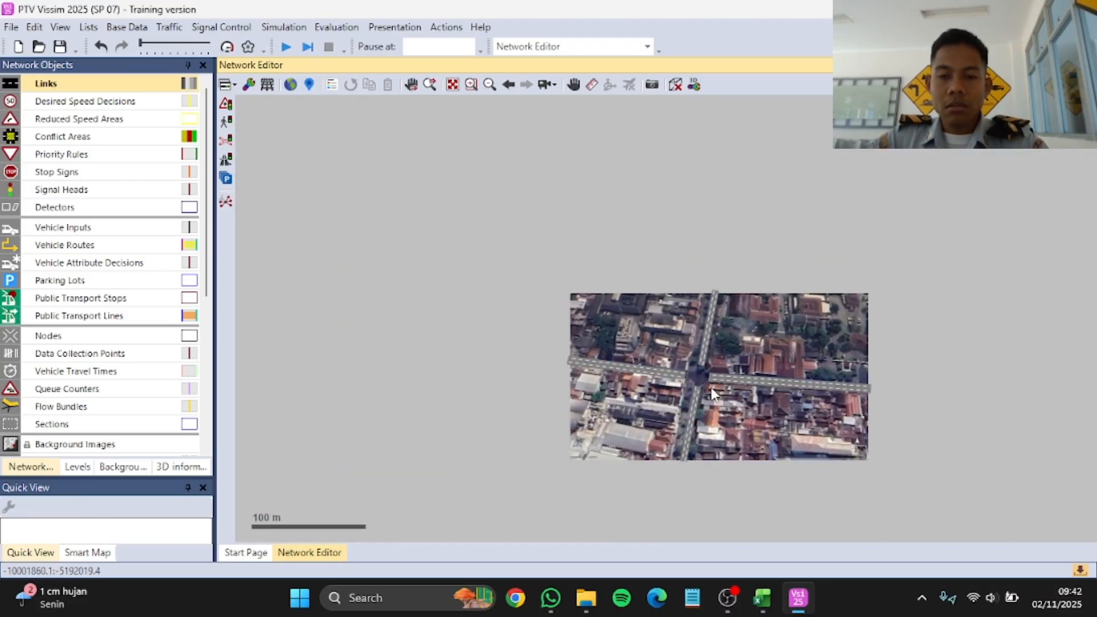
# Step: Draw a two-lane connector about 15.5 m long from the northbound Jalan Selatan link to the westbound Jalan Barat link
pyautogui.scroll(5, 713, 394)
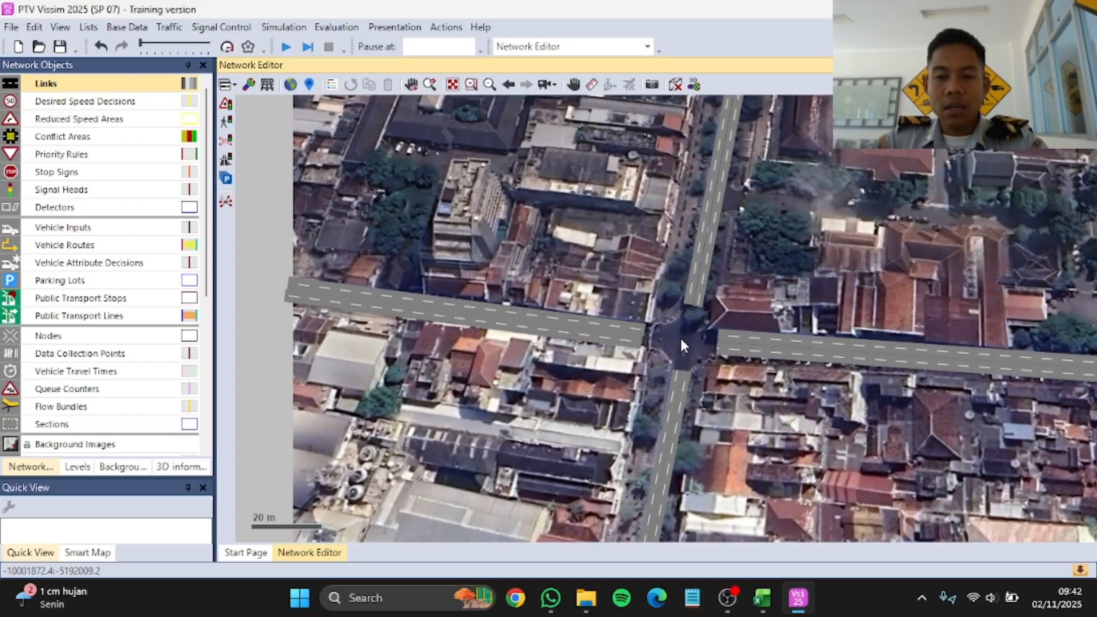
pyautogui.scroll(1, 680, 341)
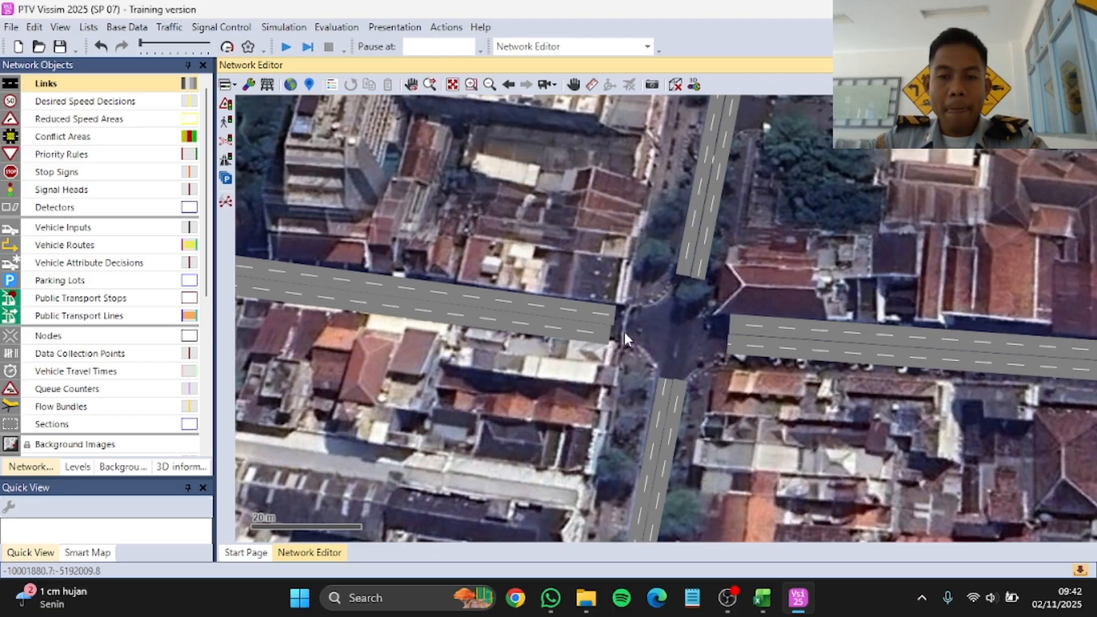
pyautogui.click(117, 88)
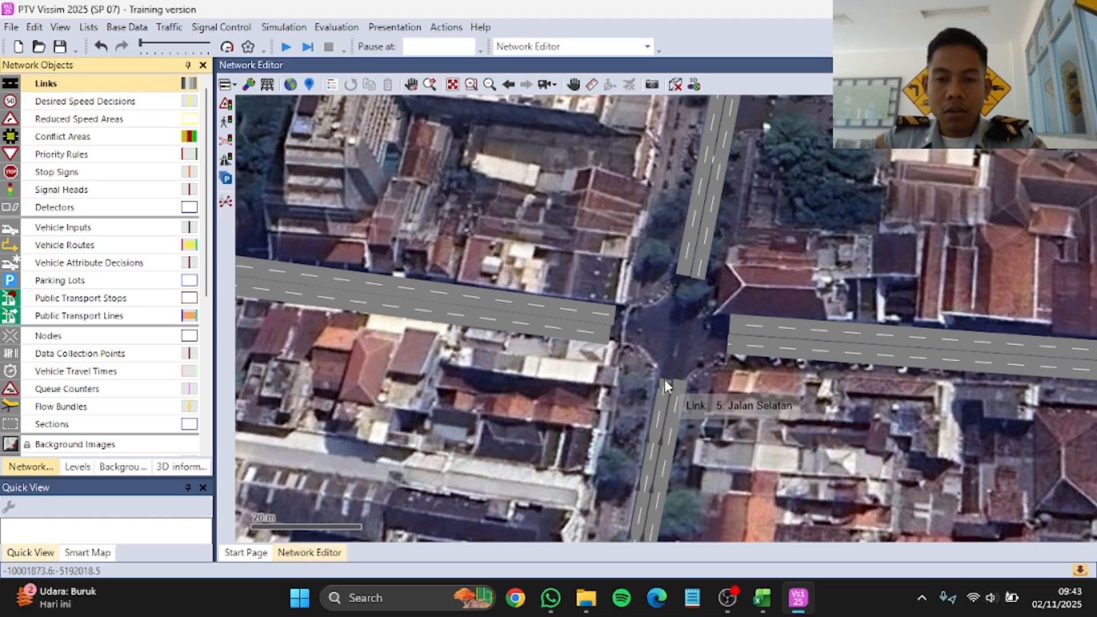
pyautogui.scroll(2, 664, 379)
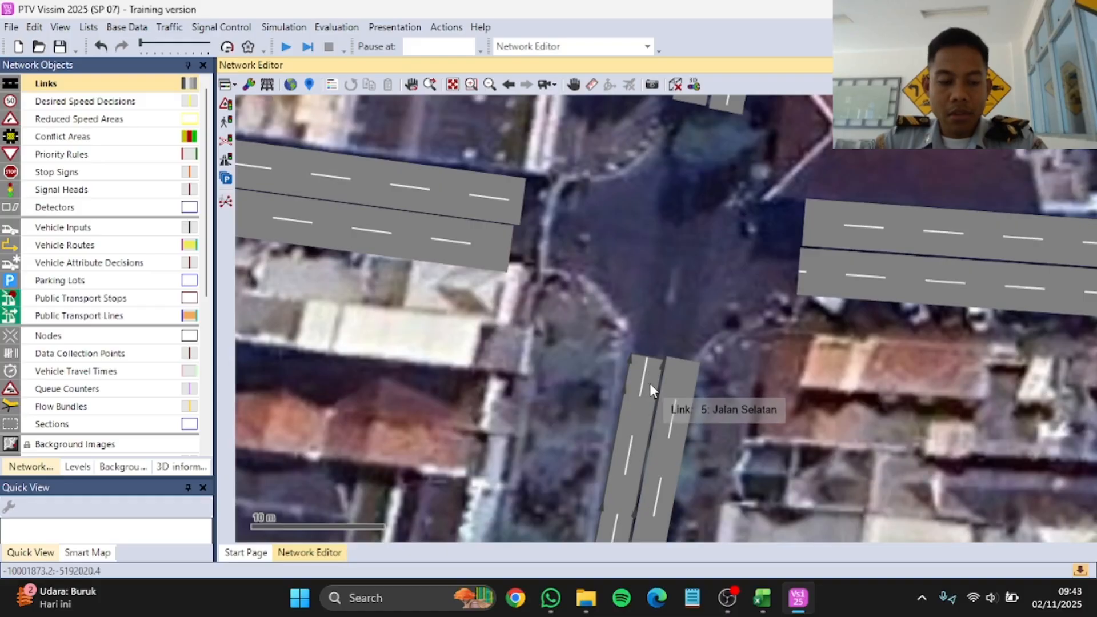
pyautogui.moveTo(643, 382); pyautogui.dragTo(489, 237)
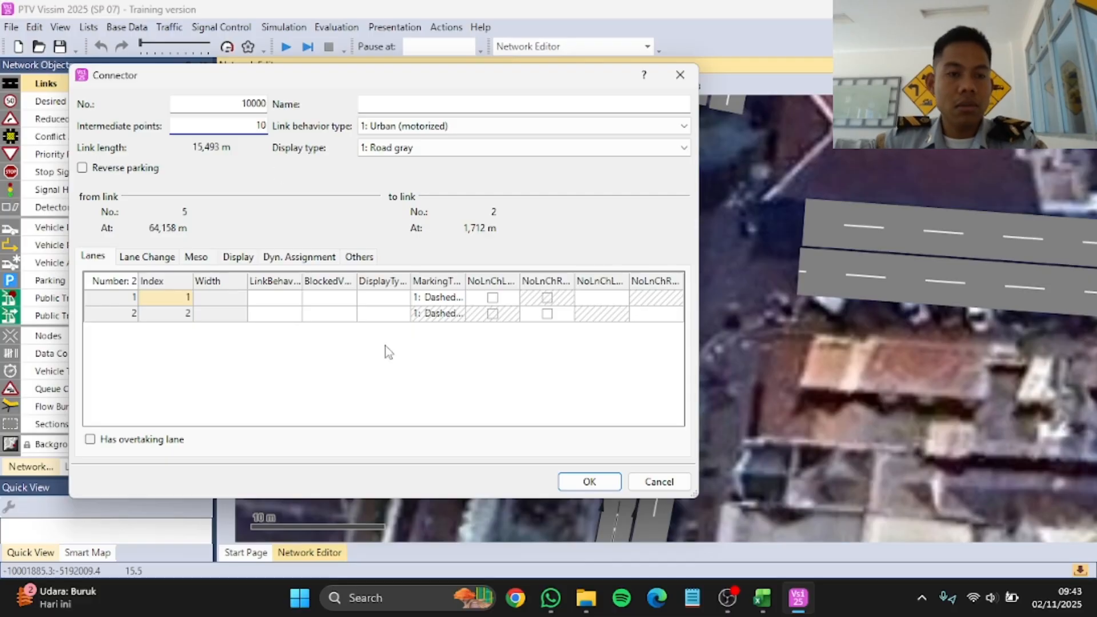
pyautogui.click(589, 481)
pyautogui.click(686, 268)
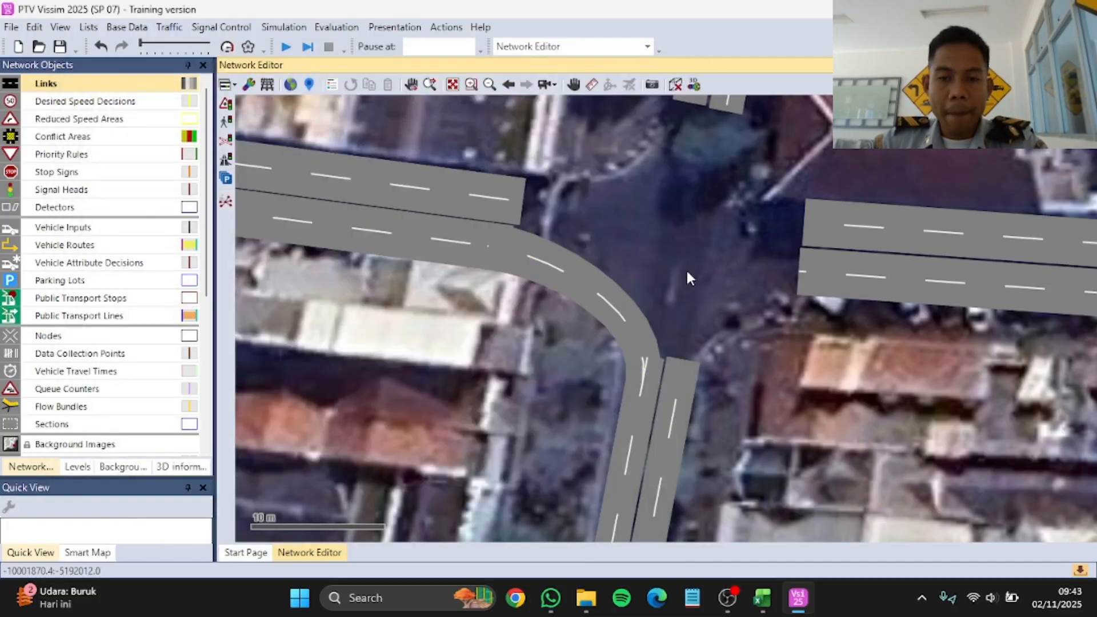
# Step: Connect the northbound Jalan Selatan link to Jalan Utara and Jalan Timur with two-lane connectors about 26 m and 22 m long
pyautogui.scroll(-2, 666, 326)
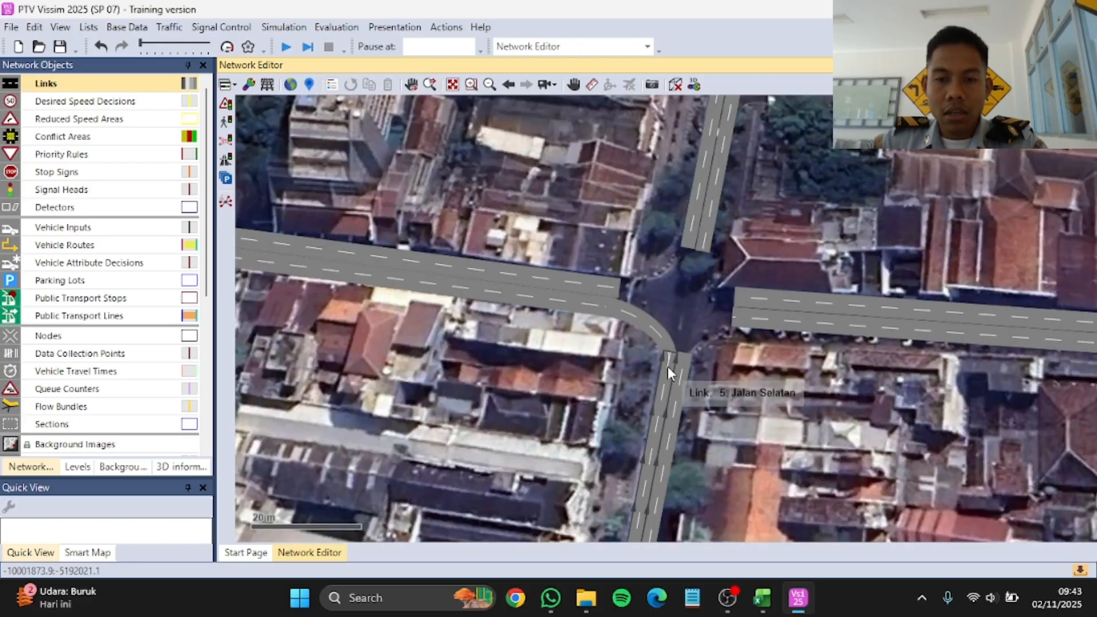
pyautogui.moveTo(667, 365); pyautogui.dragTo(692, 229)
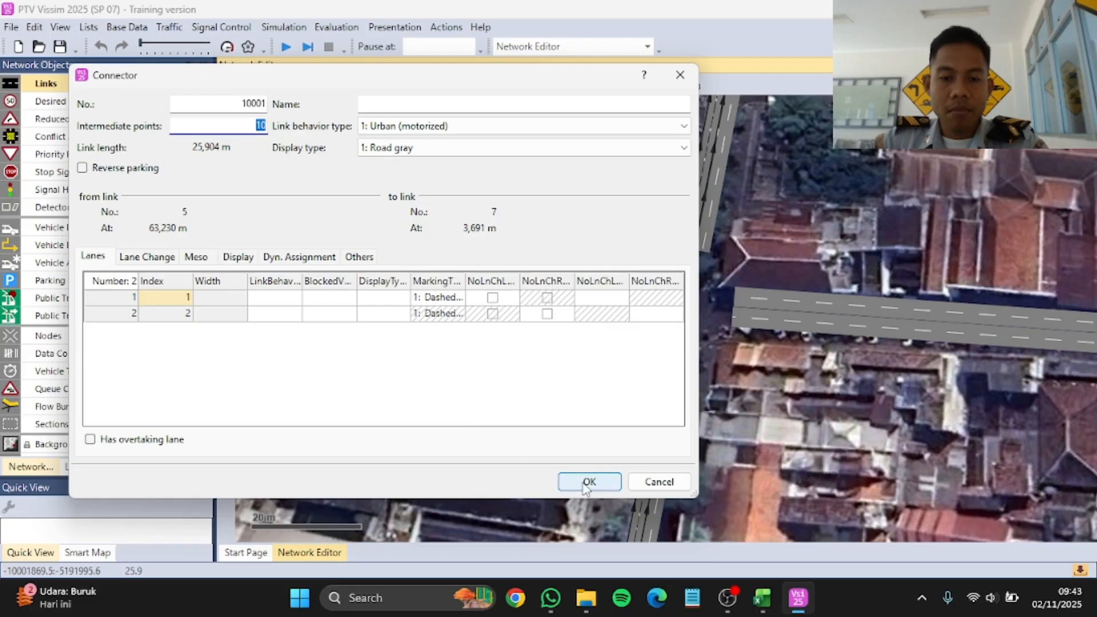
pyautogui.click(588, 481)
pyautogui.scroll(5, 635, 371)
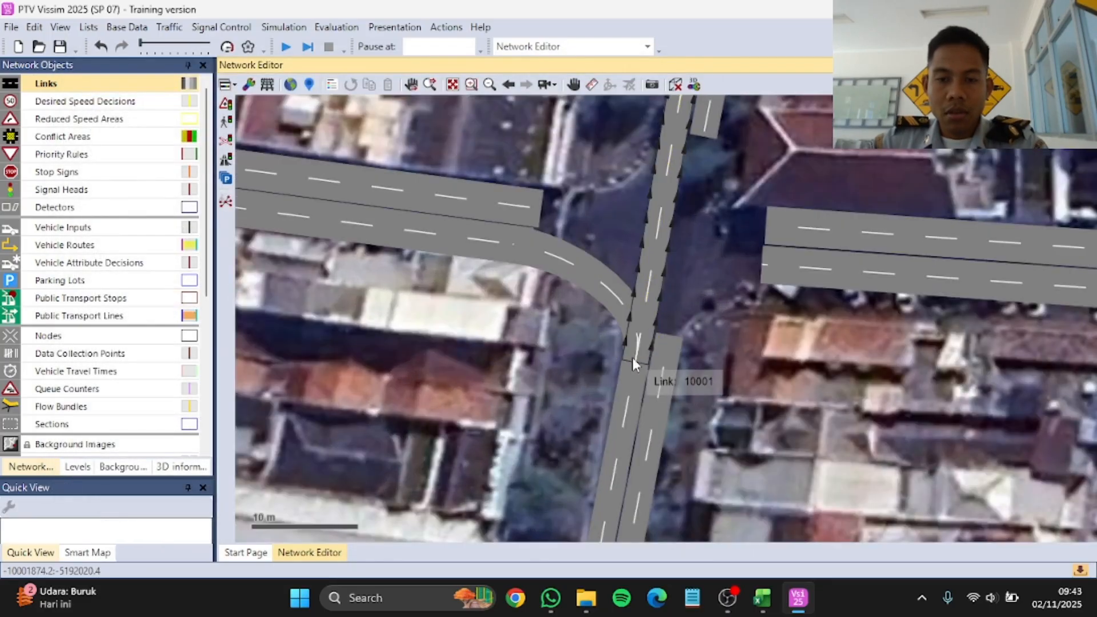
pyautogui.moveTo(635, 359); pyautogui.dragTo(790, 262)
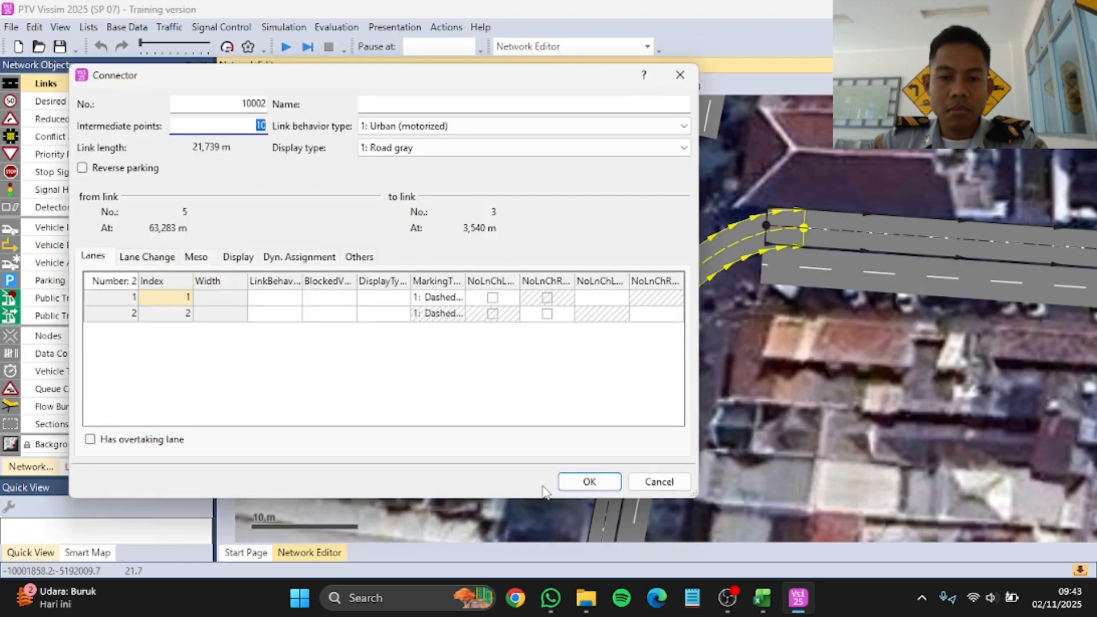
pyautogui.click(588, 481)
pyautogui.scroll(-3, 591, 378)
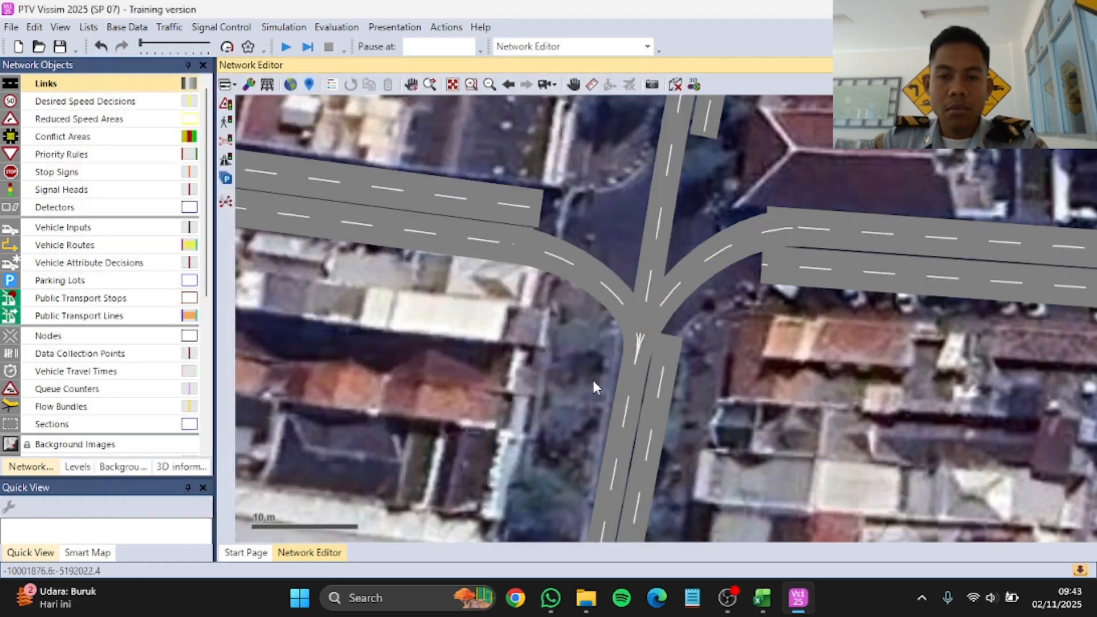
# Step: Connect the eastbound Jalan Barat link to the exit links of Jalan Utara, Jalan Timur and Jalan Selatan with two-lane connectors
pyautogui.scroll(3, 570, 234)
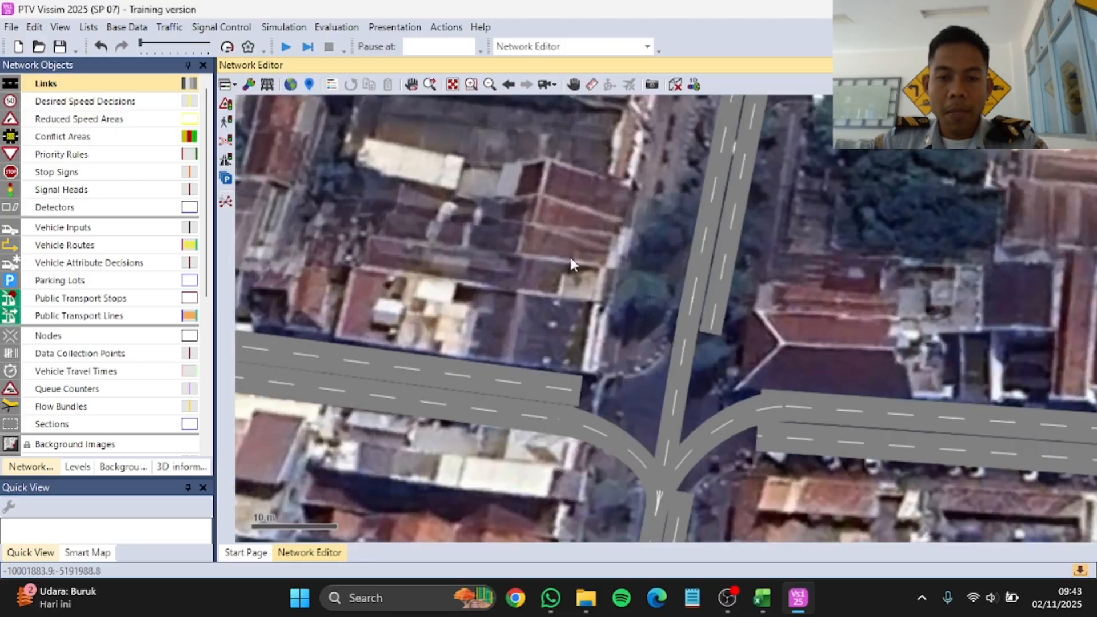
pyautogui.moveTo(559, 383); pyautogui.dragTo(734, 318)
pyautogui.click(591, 481)
pyautogui.moveTo(558, 388); pyautogui.dragTo(682, 507)
pyautogui.click(589, 481)
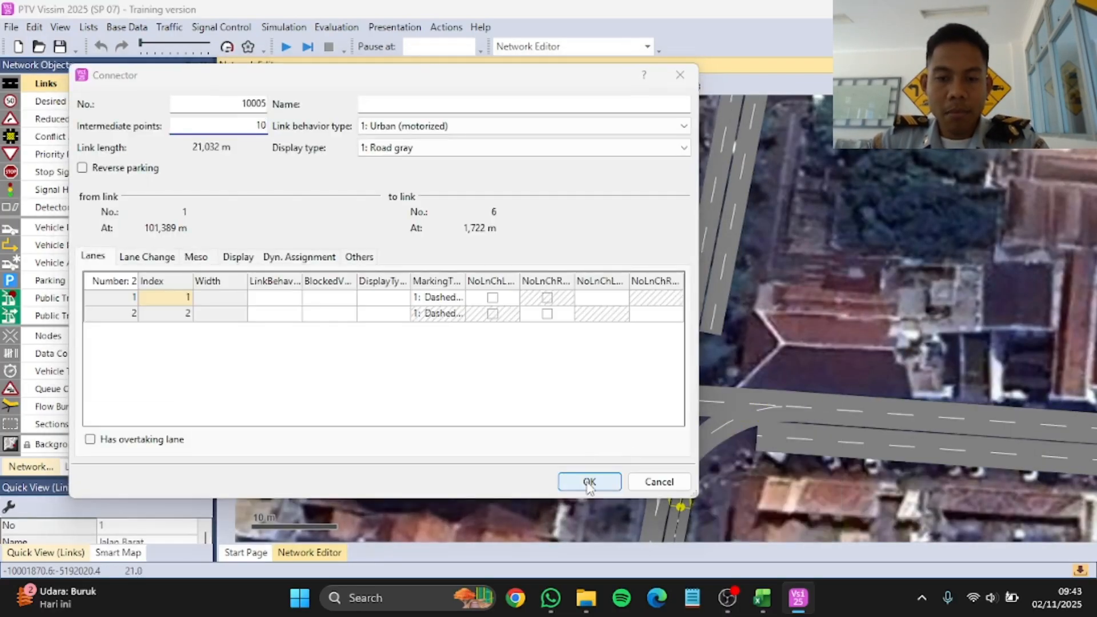
pyautogui.click(589, 481)
# Step: Connect the southbound Jalan Utara link to the exit links of Jalan Timur, Jalan Selatan and Jalan Barat with two-lane connectors
pyautogui.moveTo(720, 282); pyautogui.dragTo(684, 506)
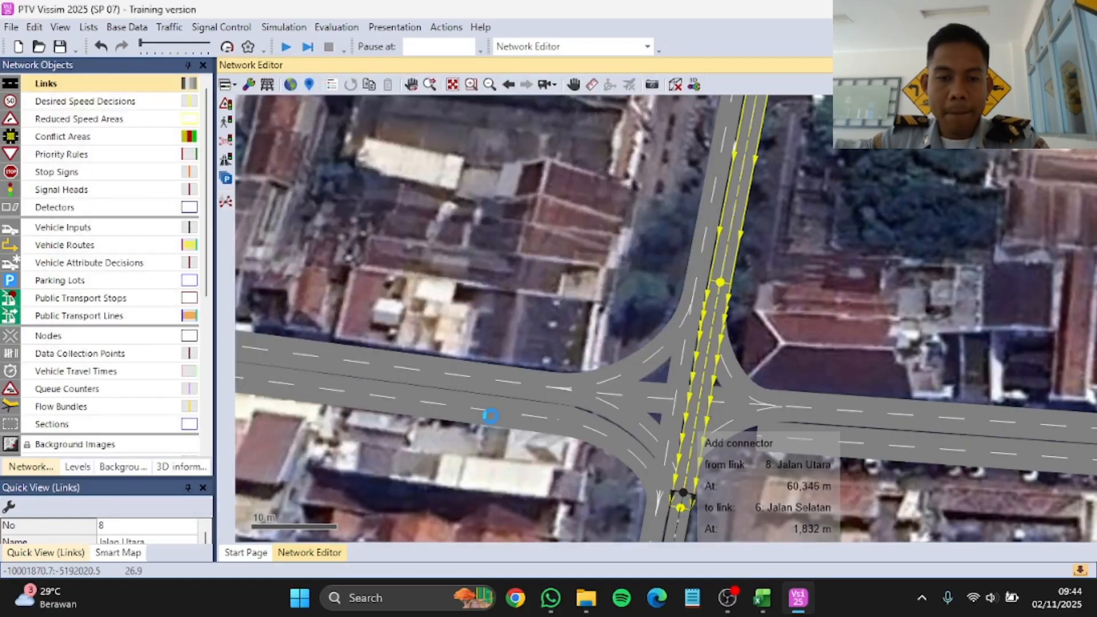
pyautogui.click(589, 482)
pyautogui.moveTo(720, 283); pyautogui.dragTo(547, 427)
pyautogui.click(589, 481)
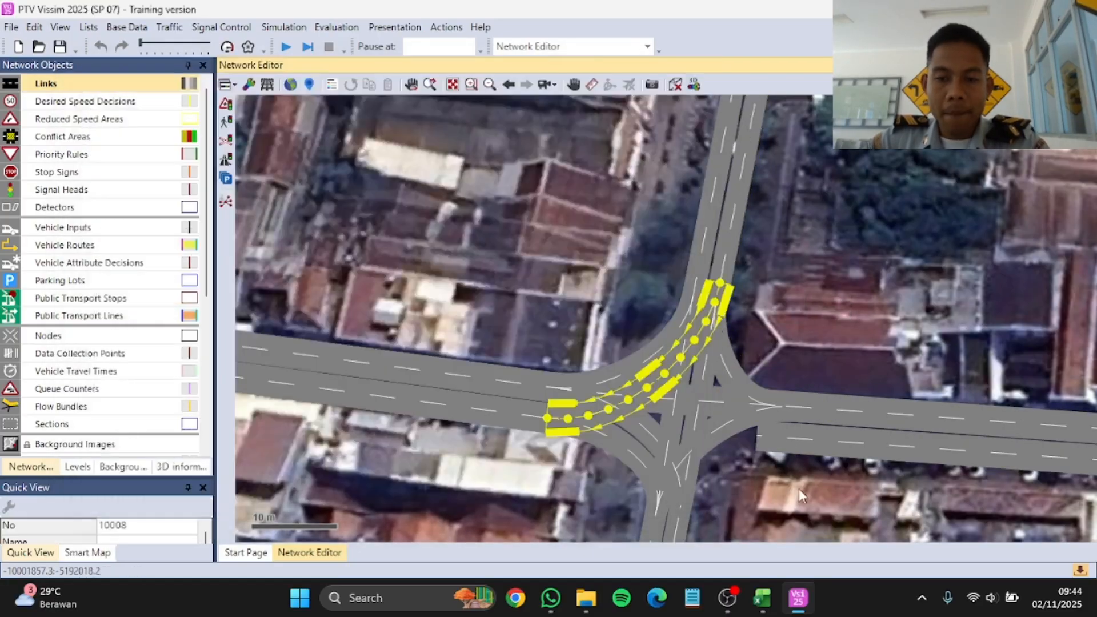
# Step: Connect the westbound Jalan Timur link to the exit links of Jalan Selatan, Jalan Utara and Jalan Barat with two-lane connectors
pyautogui.click(837, 456)
pyautogui.moveTo(788, 436); pyautogui.dragTo(680, 515)
pyautogui.click(589, 482)
pyautogui.click(841, 455)
pyautogui.moveTo(799, 438); pyautogui.dragTo(686, 303)
pyautogui.click(588, 482)
pyautogui.click(589, 481)
pyautogui.scroll(-3, 490, 307)
pyautogui.scroll(-3, 584, 323)
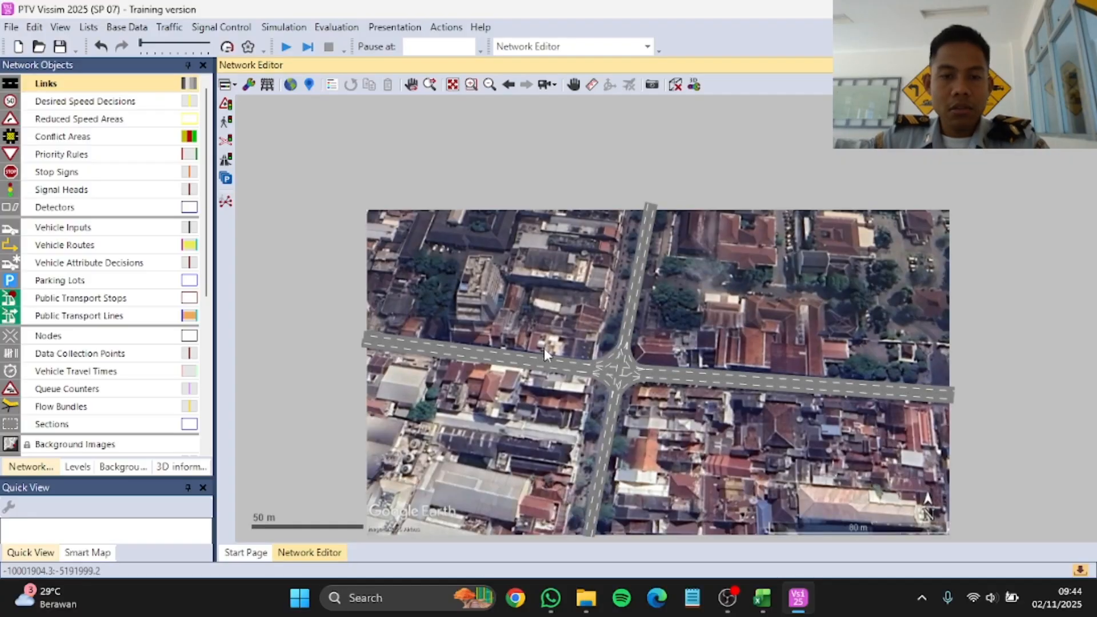
pyautogui.scroll(4, 574, 332)
pyautogui.scroll(-2, 574, 328)
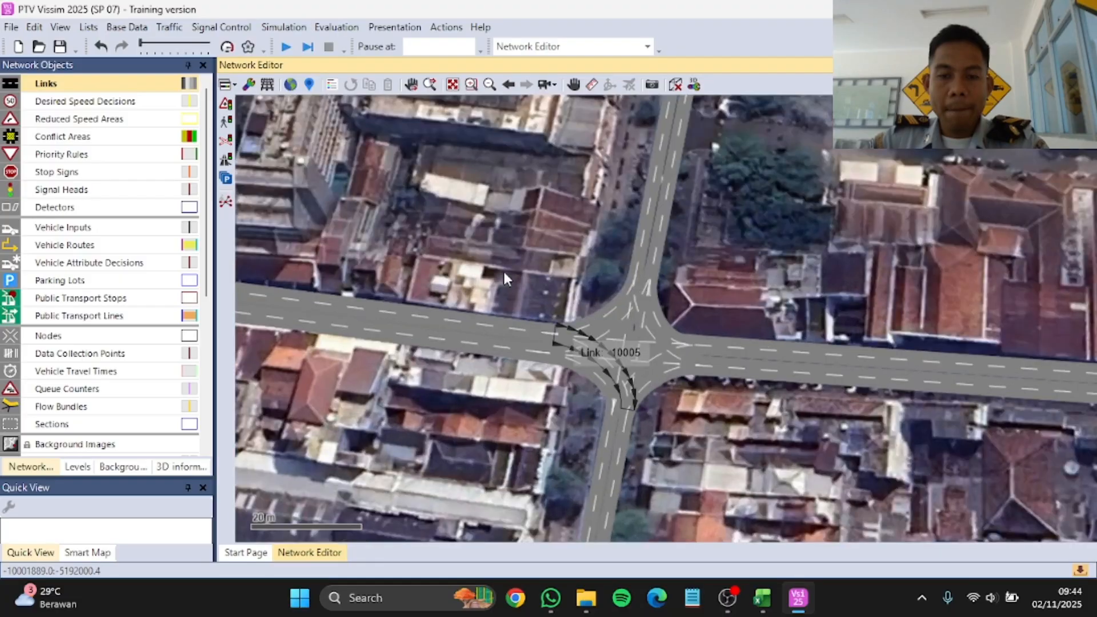
pyautogui.scroll(-2, 503, 269)
pyautogui.scroll(-1, 656, 346)
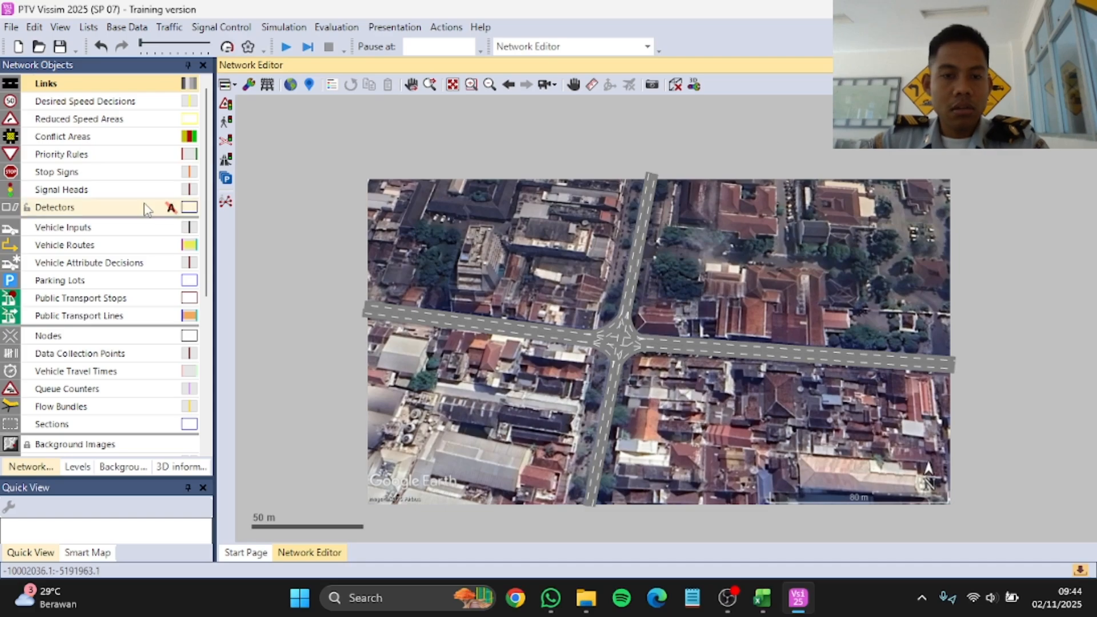
# Step: Add a static vehicle routing decision near the western end of the eastbound Jalan Barat link
pyautogui.click(92, 249)
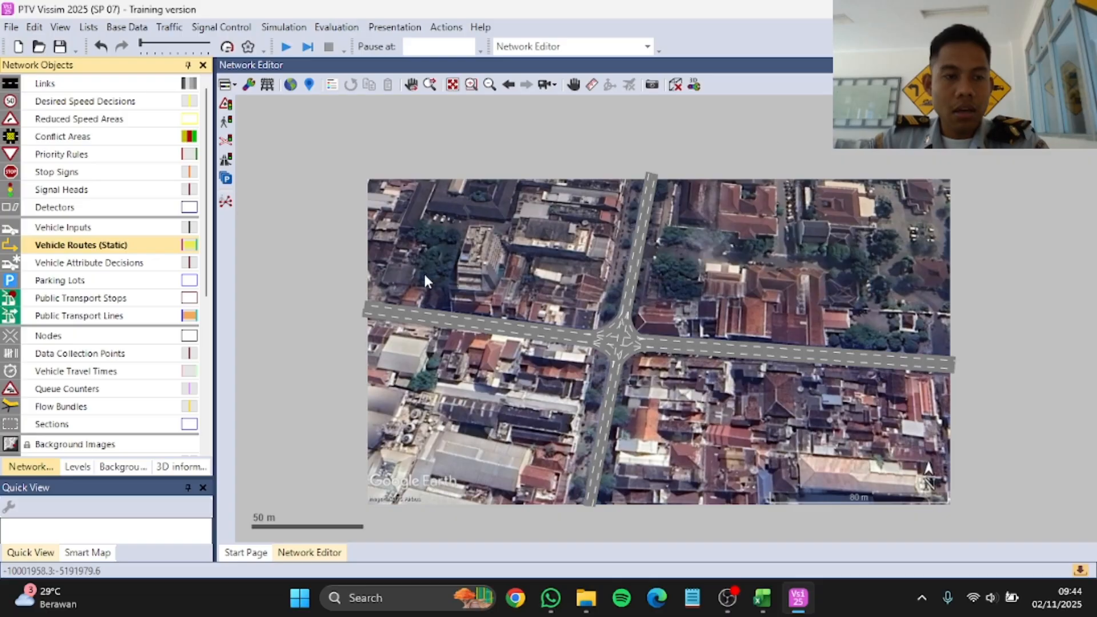
pyautogui.click(423, 276)
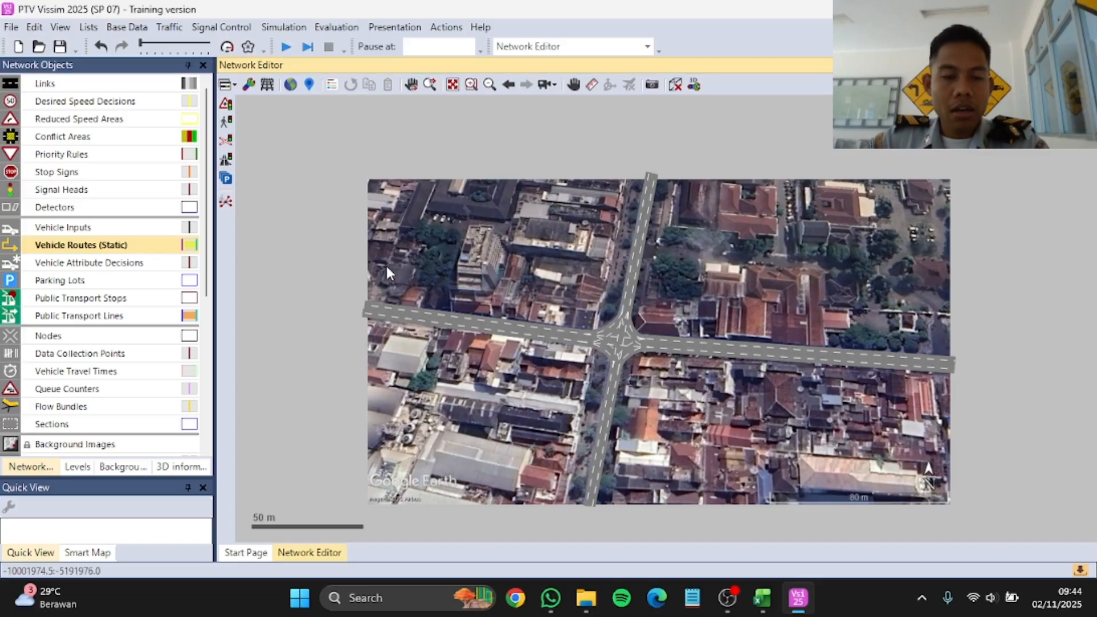
pyautogui.scroll(3, 362, 293)
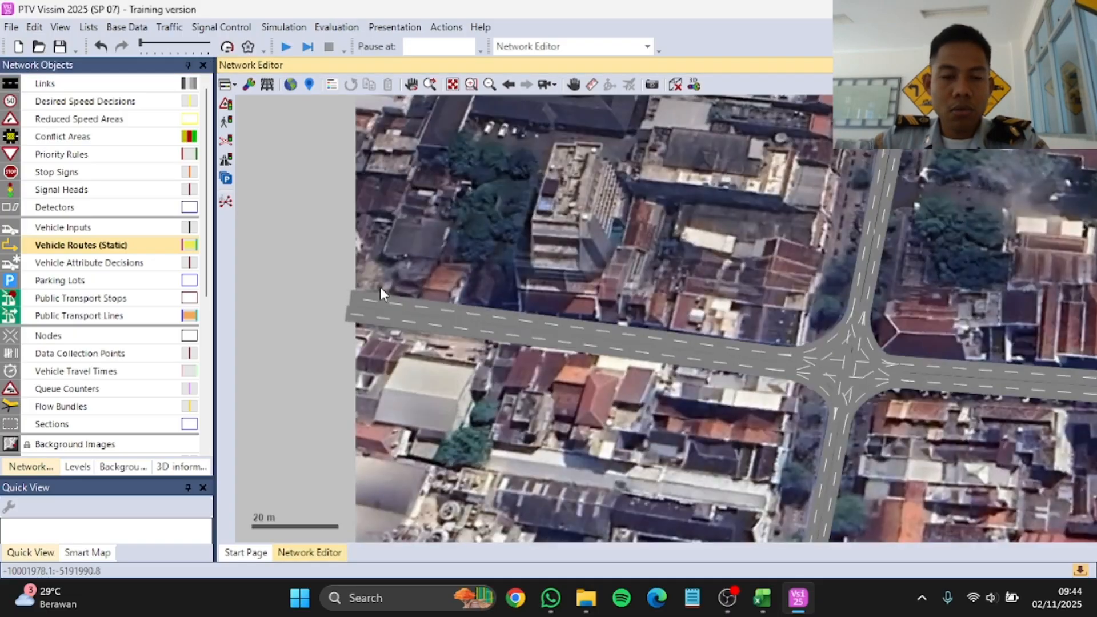
pyautogui.click(366, 298)
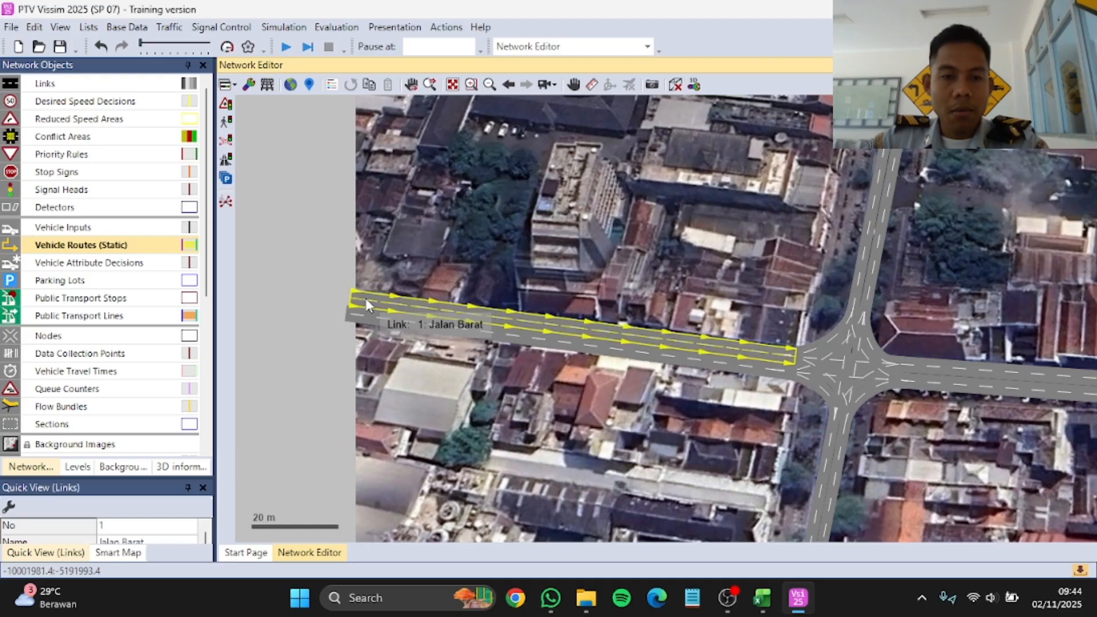
pyautogui.rightClick(366, 298)
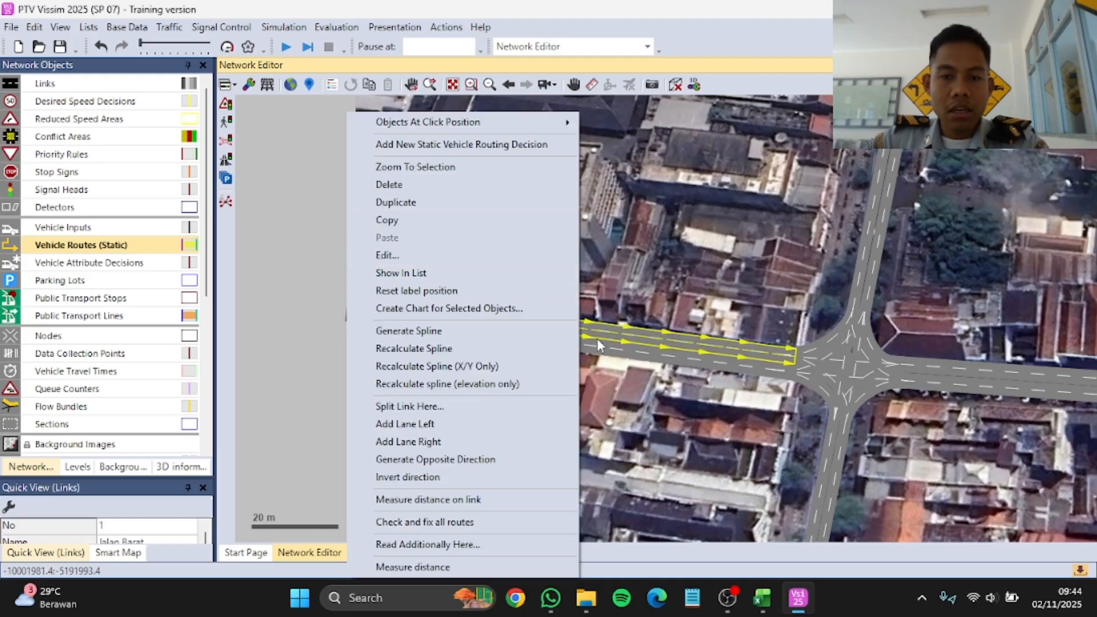
pyautogui.click(403, 150)
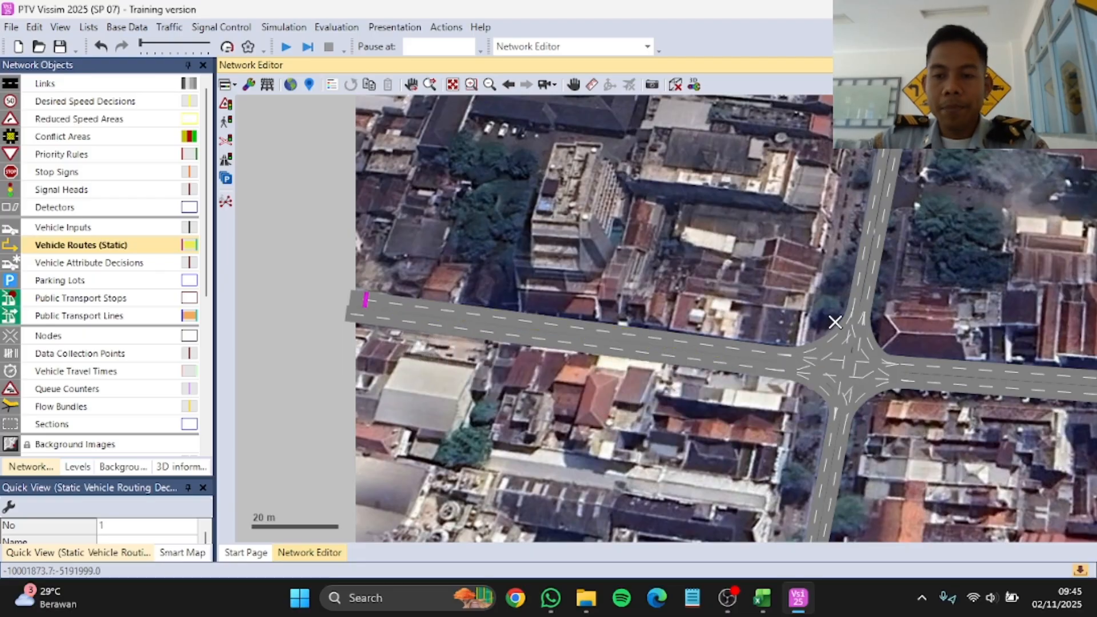
# Step: Add static routes from the Jalan Barat decision to Jalan Utara's outer end, Jalan Timur at about 135 m and Jalan Selatan at about 61 m
pyautogui.scroll(-3, 835, 323)
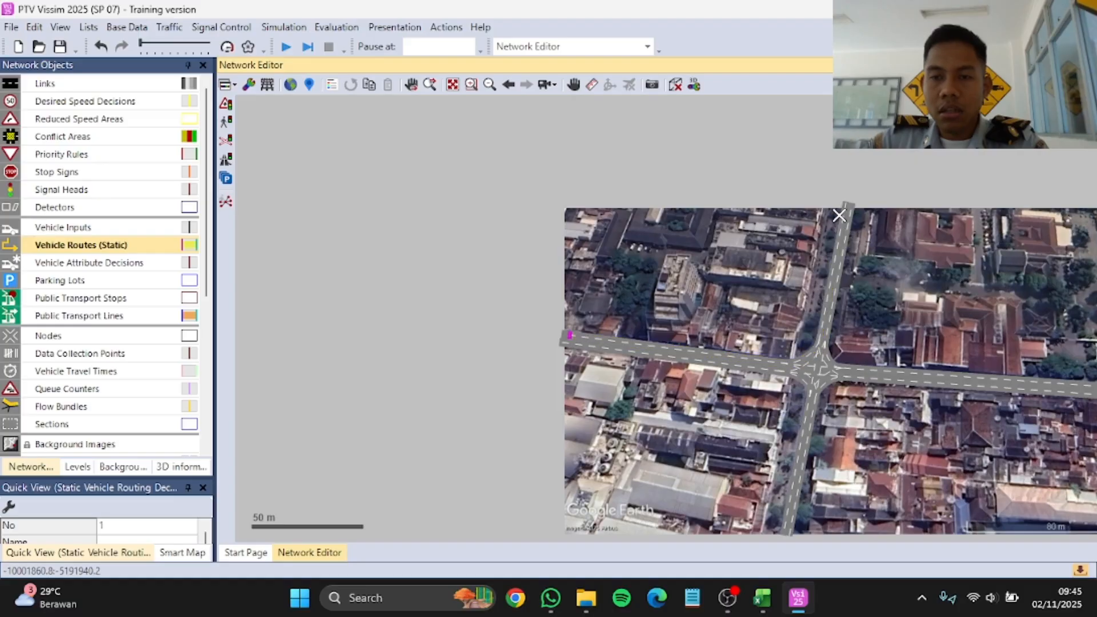
pyautogui.click(842, 215)
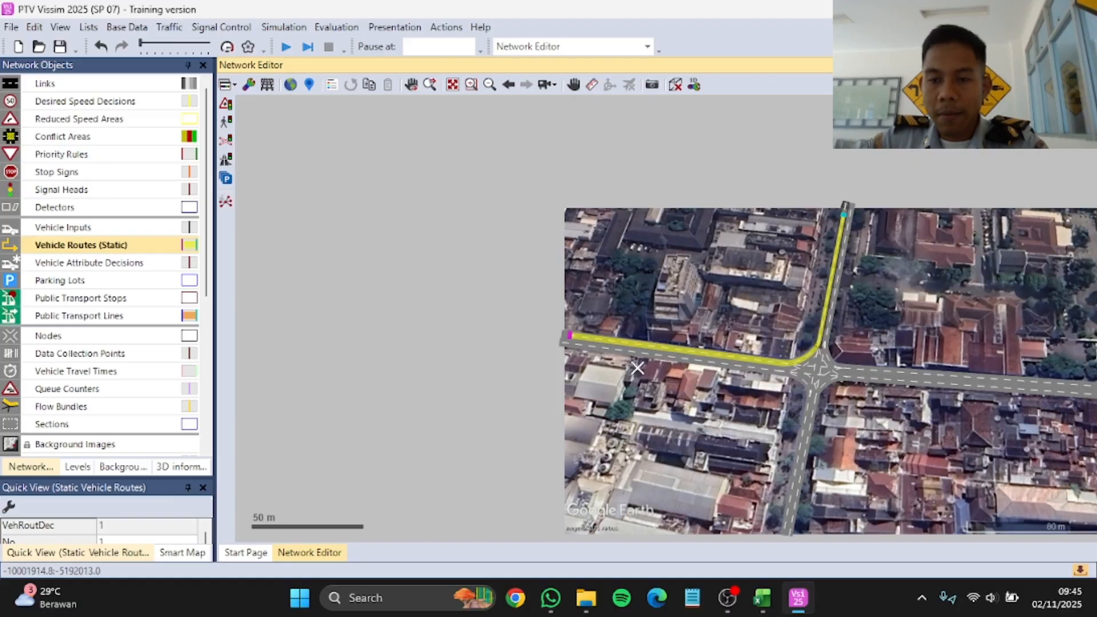
pyautogui.scroll(-2, 681, 386)
pyautogui.scroll(2, 981, 395)
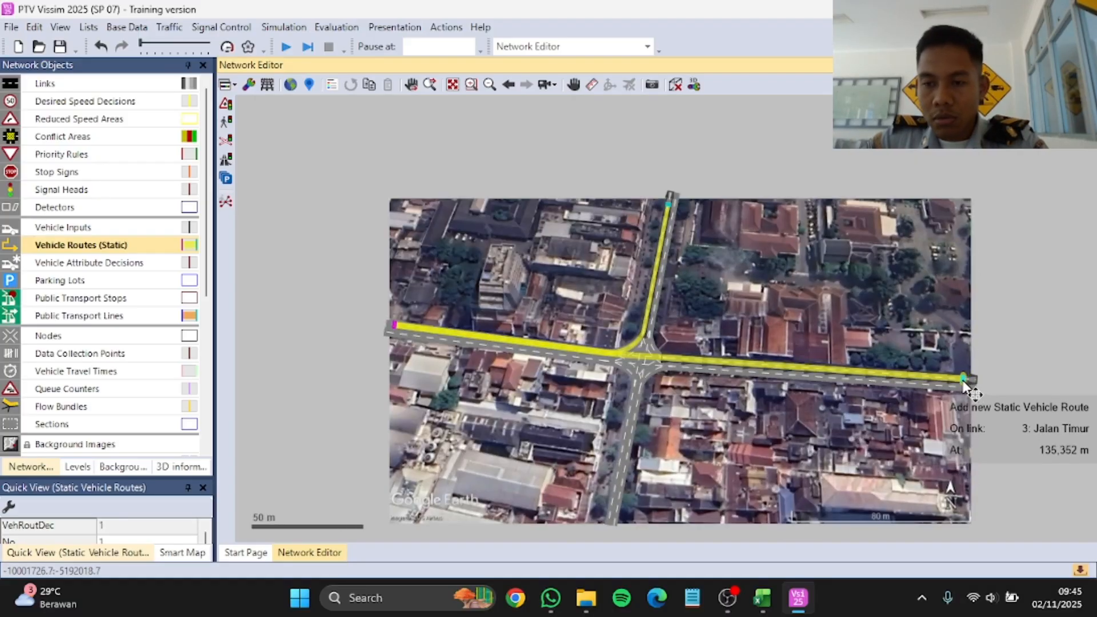
pyautogui.click(963, 382)
pyautogui.scroll(-2, 649, 397)
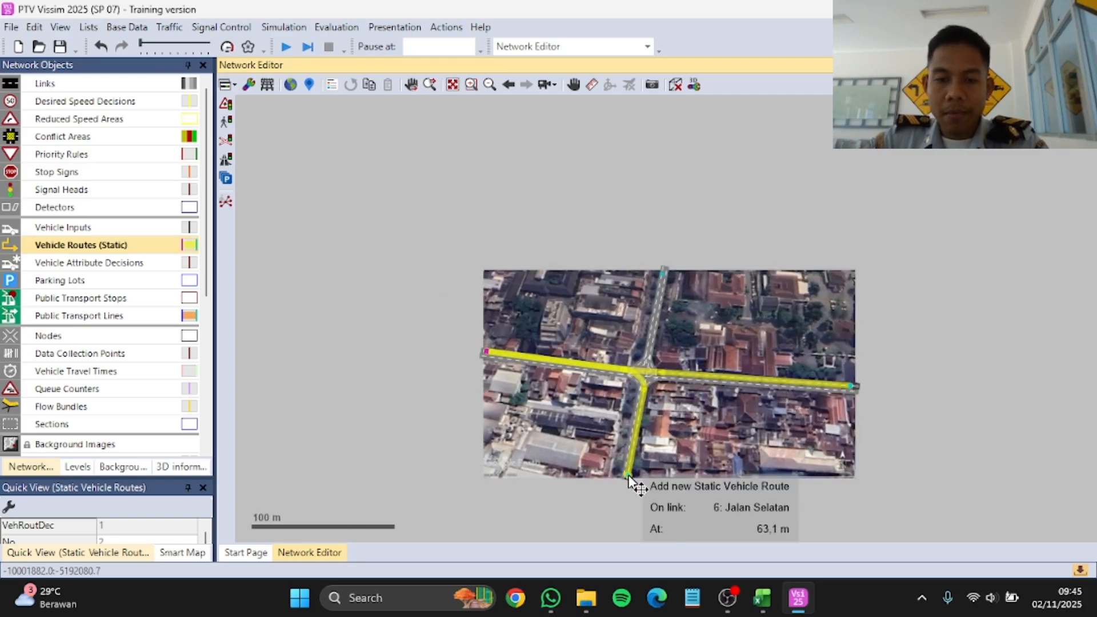
pyautogui.scroll(4, 629, 483)
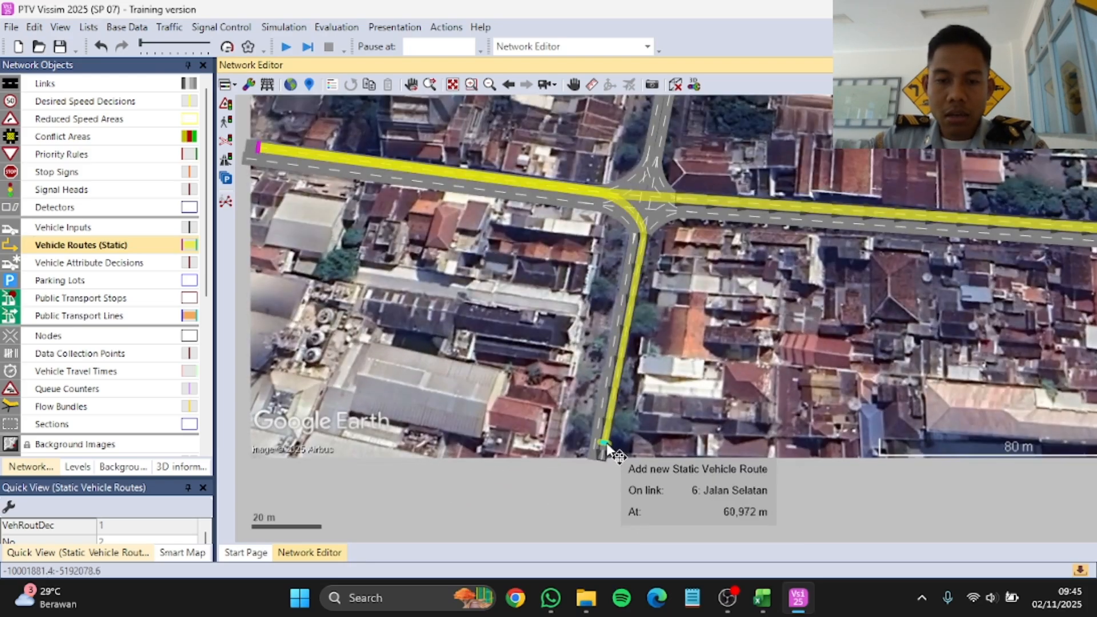
pyautogui.click(605, 446)
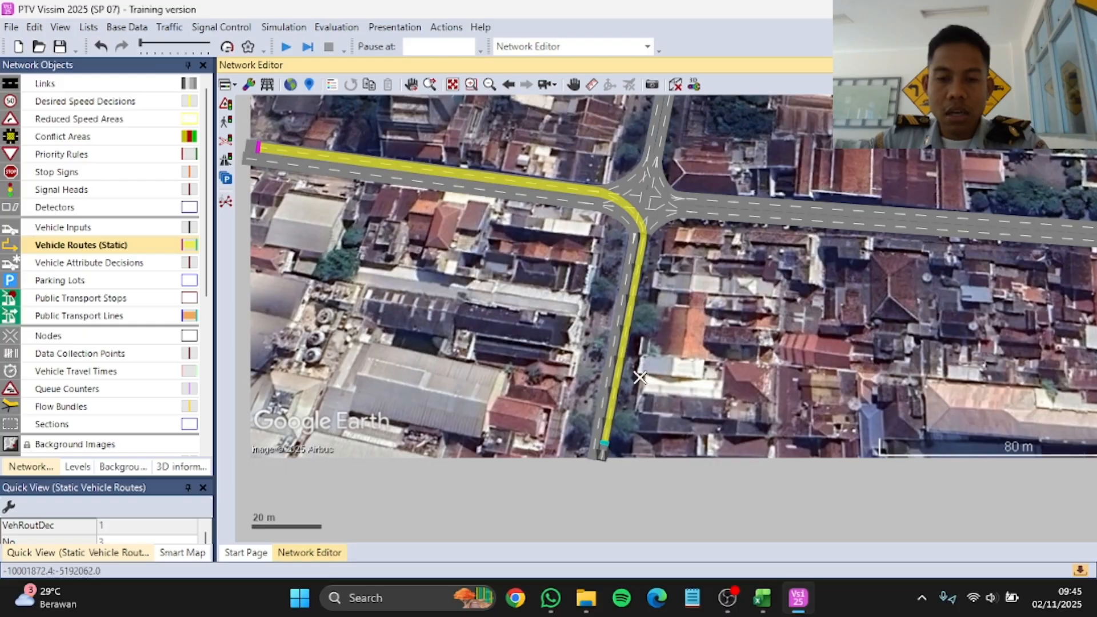
# Step: Add a static vehicle routing decision near the northern end of the southbound Jalan Utara link, at about 7.5 m
pyautogui.scroll(-3, 638, 355)
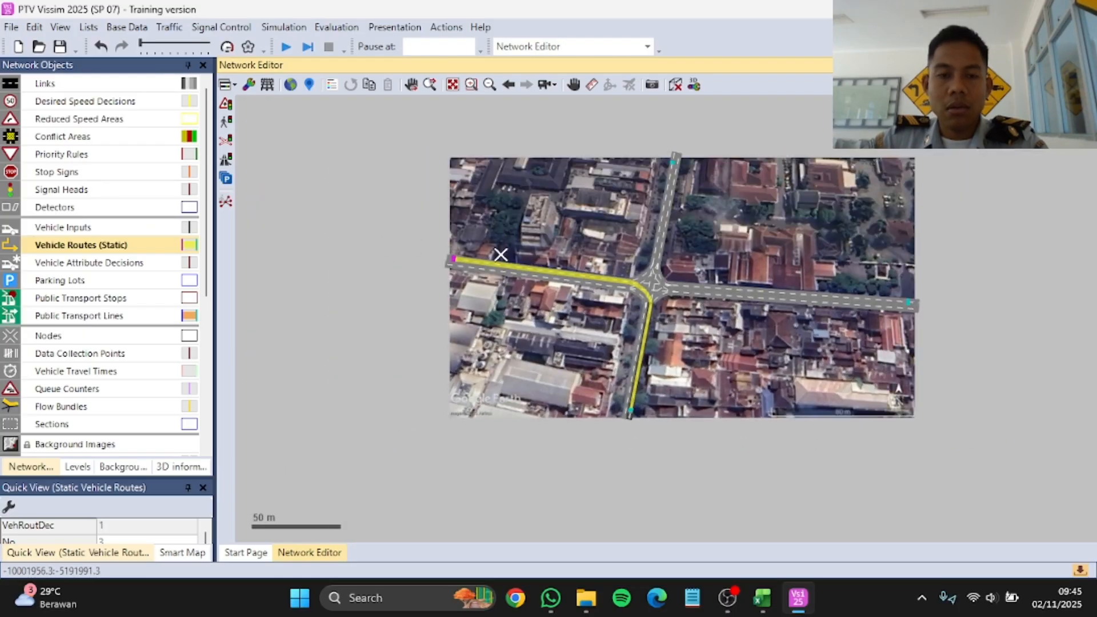
pyautogui.scroll(-2, 578, 260)
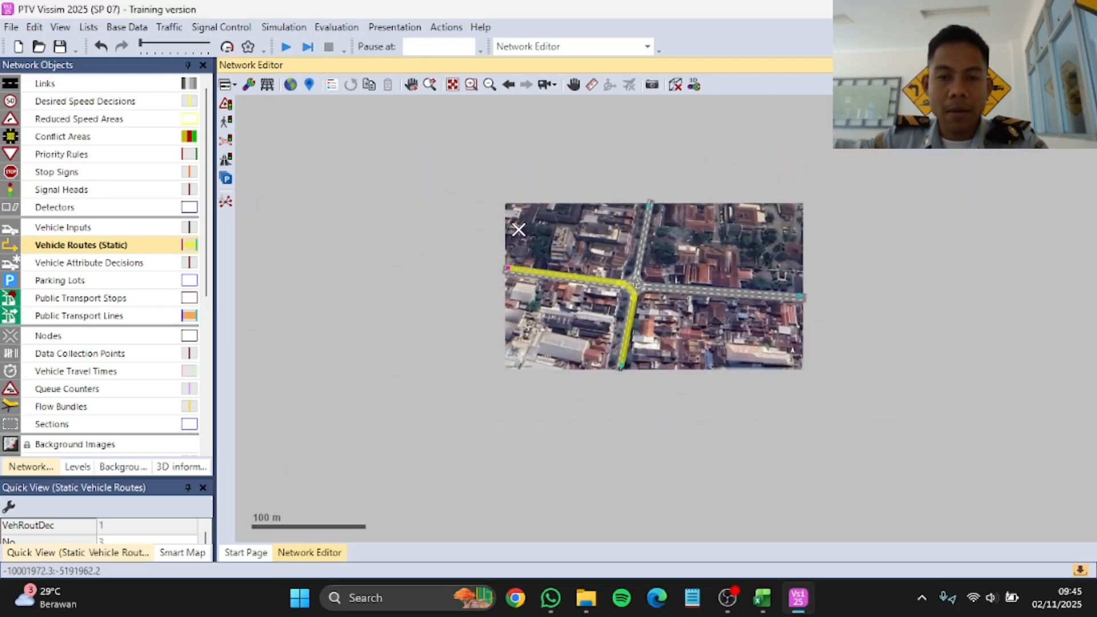
pyautogui.scroll(3, 509, 229)
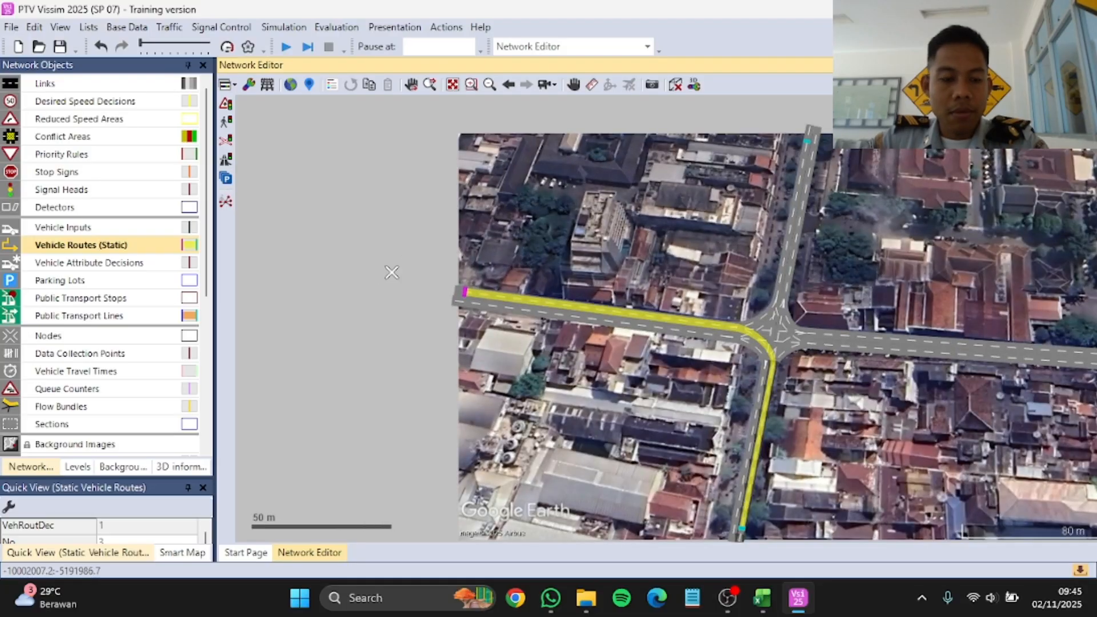
pyautogui.click(122, 244)
pyautogui.click(324, 254)
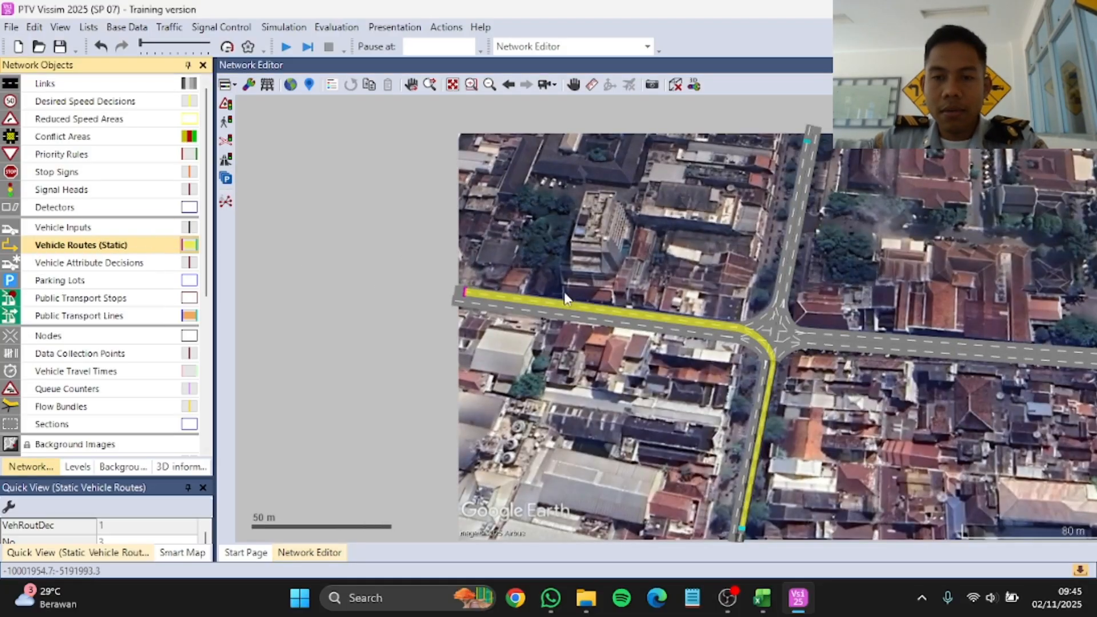
pyautogui.scroll(2, 809, 146)
pyautogui.click(808, 141)
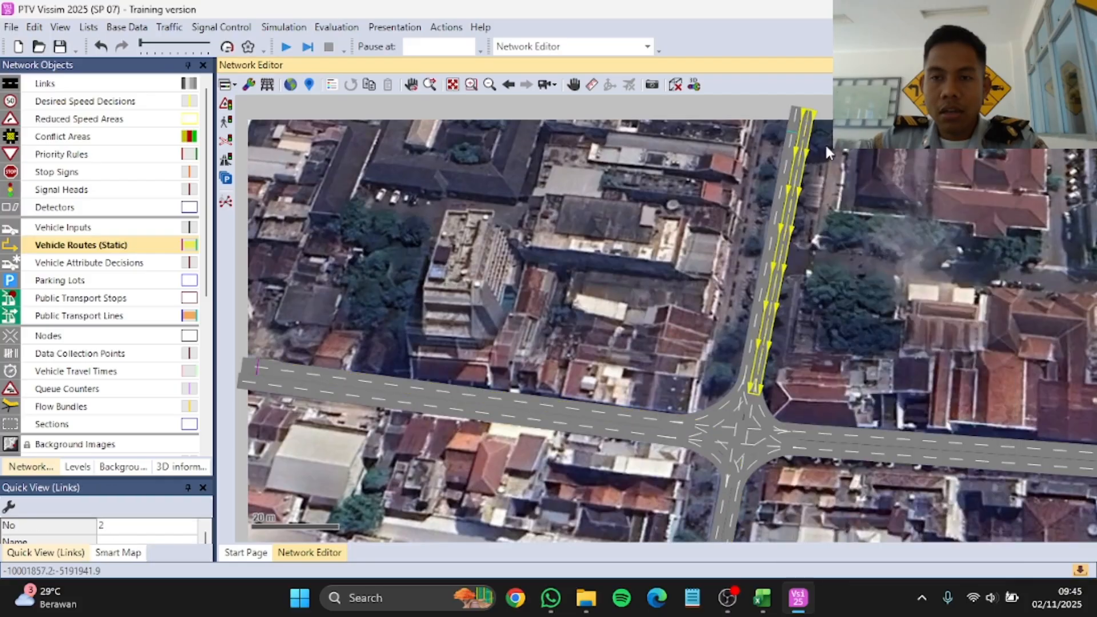
pyautogui.rightClick(815, 141)
# Step: Add static routes from the Jalan Utara decision to Jalan Timur at about 133 m, Jalan Selatan at about 60 m and Jalan Barat at about 99 m
pyautogui.scroll(-5, 737, 358)
pyautogui.scroll(4, 947, 385)
pyautogui.click(944, 407)
pyautogui.scroll(-4, 590, 289)
pyautogui.scroll(4, 498, 412)
pyautogui.click(497, 405)
pyautogui.scroll(-4, 588, 268)
pyautogui.scroll(5, 407, 190)
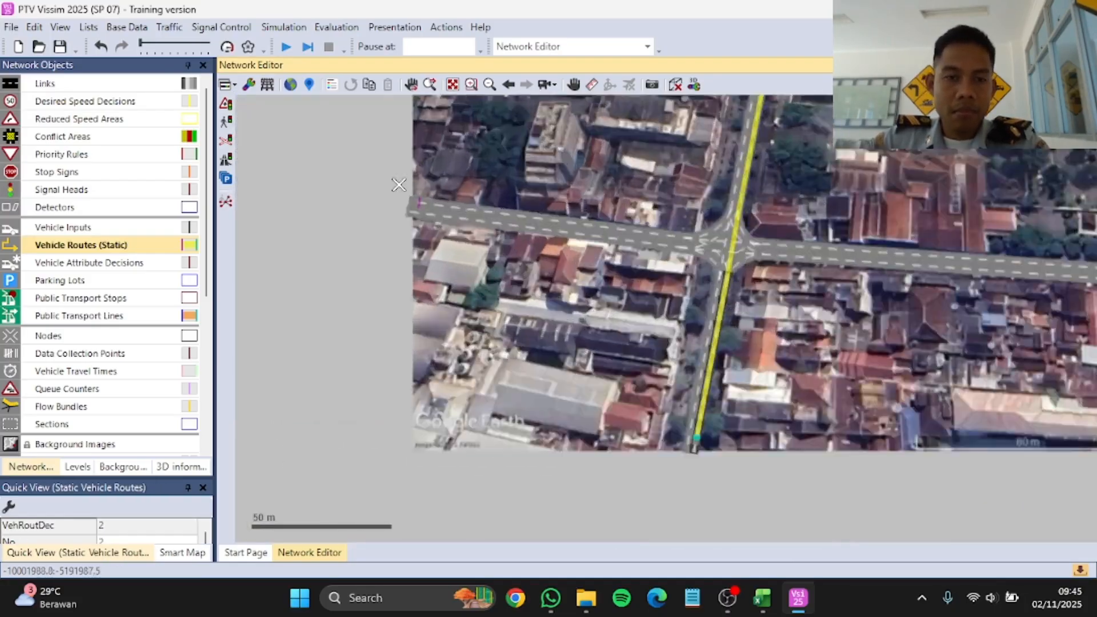
pyautogui.click(418, 223)
# Step: Add a static vehicle routing decision near the eastern end of the westbound Jalan Timur link, at about 12 m
pyautogui.click(146, 247)
pyautogui.scroll(-3, 680, 311)
pyautogui.scroll(4, 966, 302)
pyautogui.click(937, 288)
pyautogui.rightClick(947, 289)
# Step: Add static routes from the Jalan Timur decision to Jalan Selatan at about 63 m, Jalan Barat at about 97 m and Jalan Utara at about 59 m
pyautogui.scroll(-4, 694, 381)
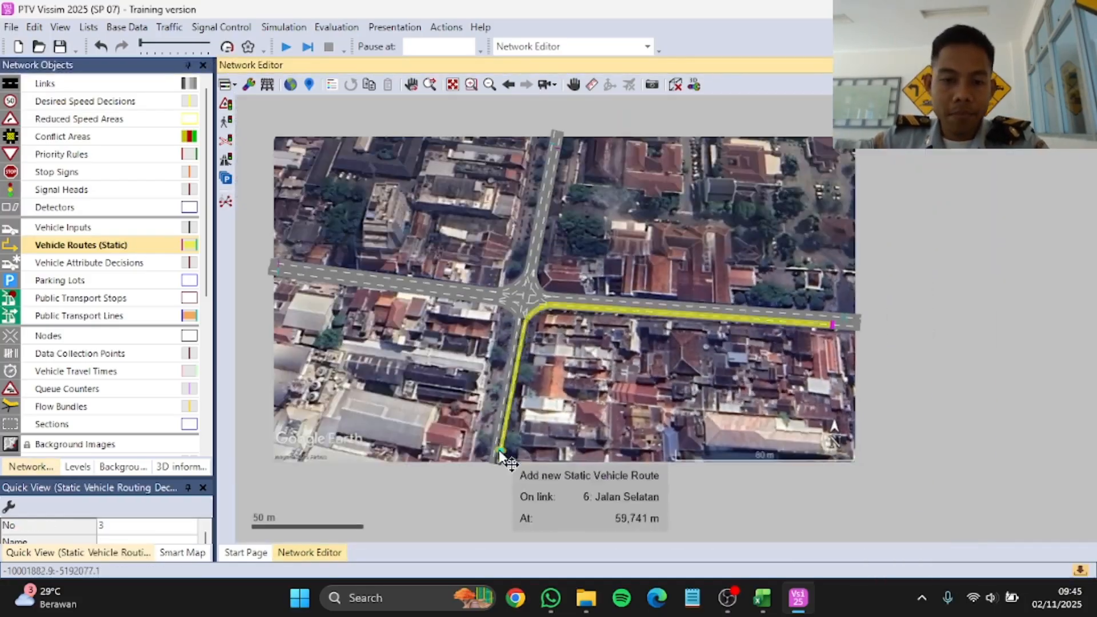
pyautogui.scroll(4, 498, 457)
pyautogui.click(491, 462)
pyautogui.scroll(3, 343, 205)
pyautogui.click(343, 207)
pyautogui.scroll(-3, 605, 354)
pyautogui.scroll(3, 731, 163)
pyautogui.click(727, 164)
pyautogui.scroll(-2, 731, 209)
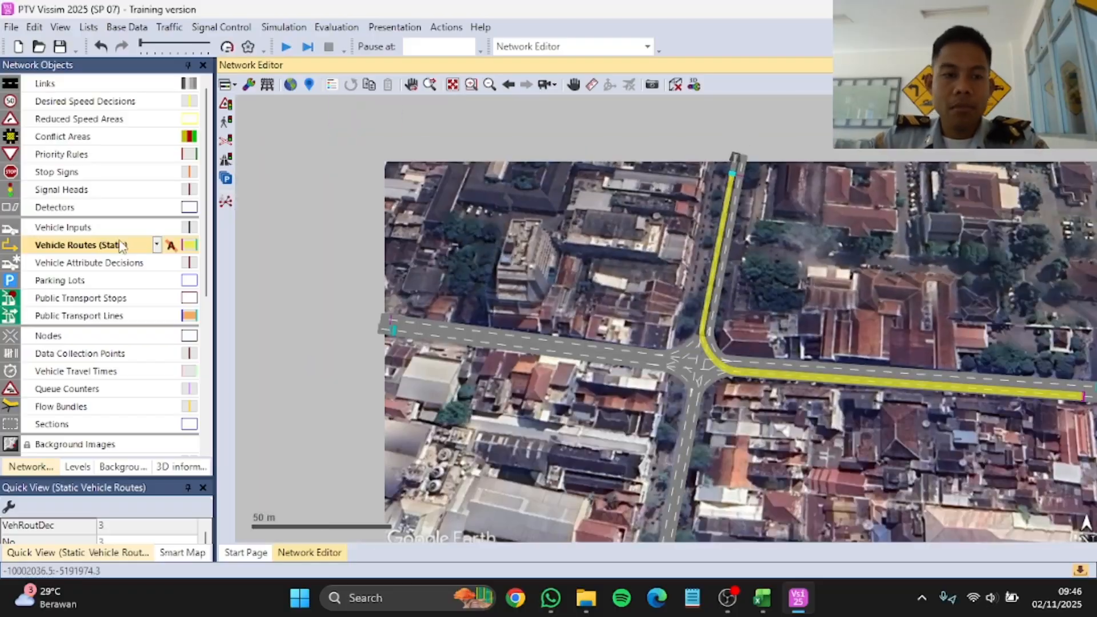
# Step: Add a static vehicle routing decision near the southern end of the northbound Jalan Selatan link, at about 3.6 m
pyautogui.click(121, 245)
pyautogui.scroll(3, 660, 475)
pyautogui.scroll(2, 658, 471)
pyautogui.rightClick(640, 451)
pyautogui.click(685, 144)
# Step: Add static routes from the Jalan Selatan decision to Jalan Barat at about 96 m, Jalan Utara at about 58 m and Jalan Timur at about 131 m
pyautogui.scroll(-4, 656, 388)
pyautogui.scroll(3, 486, 240)
pyautogui.click(491, 246)
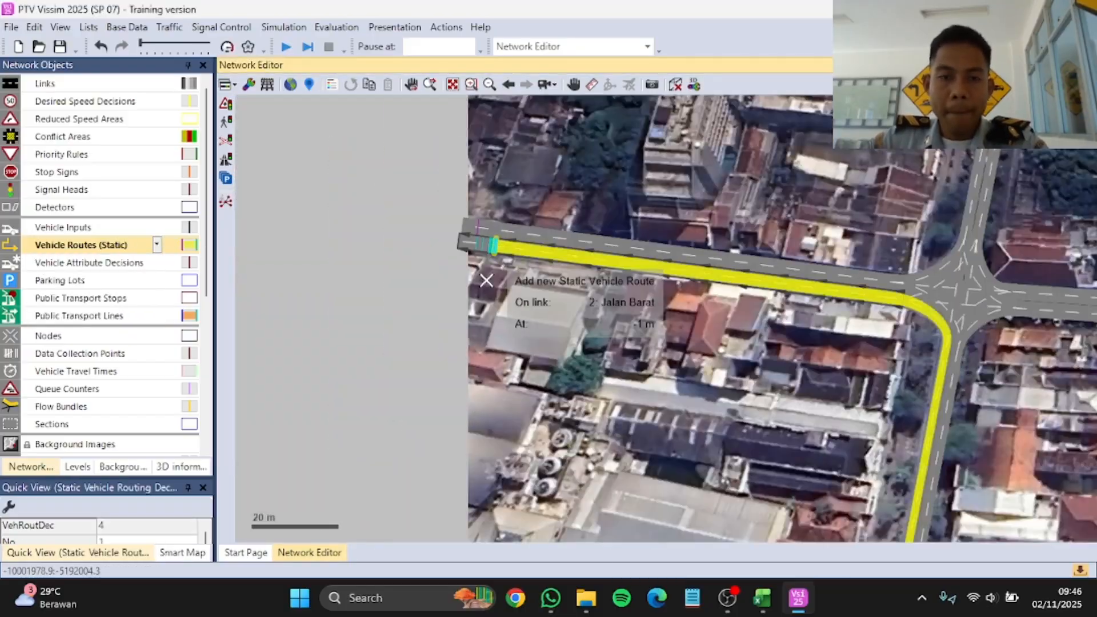
pyautogui.scroll(-3, 628, 343)
pyautogui.scroll(4, 743, 166)
pyautogui.click(729, 173)
pyautogui.scroll(-4, 743, 177)
pyautogui.scroll(4, 848, 342)
pyautogui.click(850, 378)
pyautogui.scroll(-3, 847, 331)
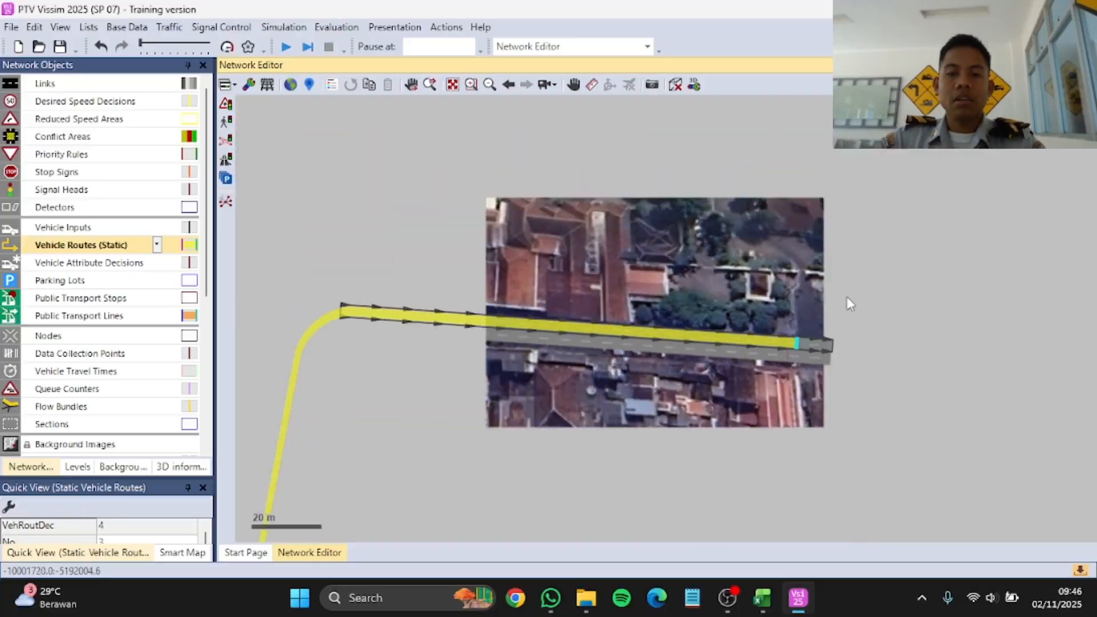
pyautogui.click(847, 297)
# Step: Show the list of static vehicle routing decisions together with their static vehicle routes
pyautogui.scroll(-2, 846, 300)
pyautogui.scroll(3, 558, 396)
pyautogui.scroll(2, 533, 384)
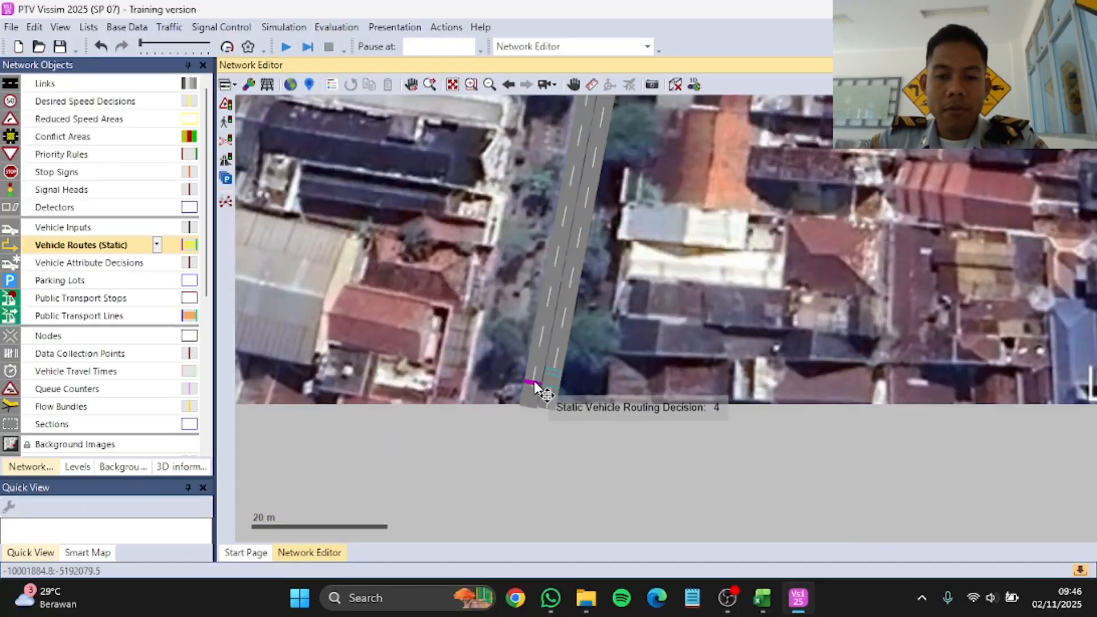
pyautogui.scroll(-4, 550, 283)
pyautogui.scroll(3, 371, 223)
pyautogui.scroll(-2, 354, 231)
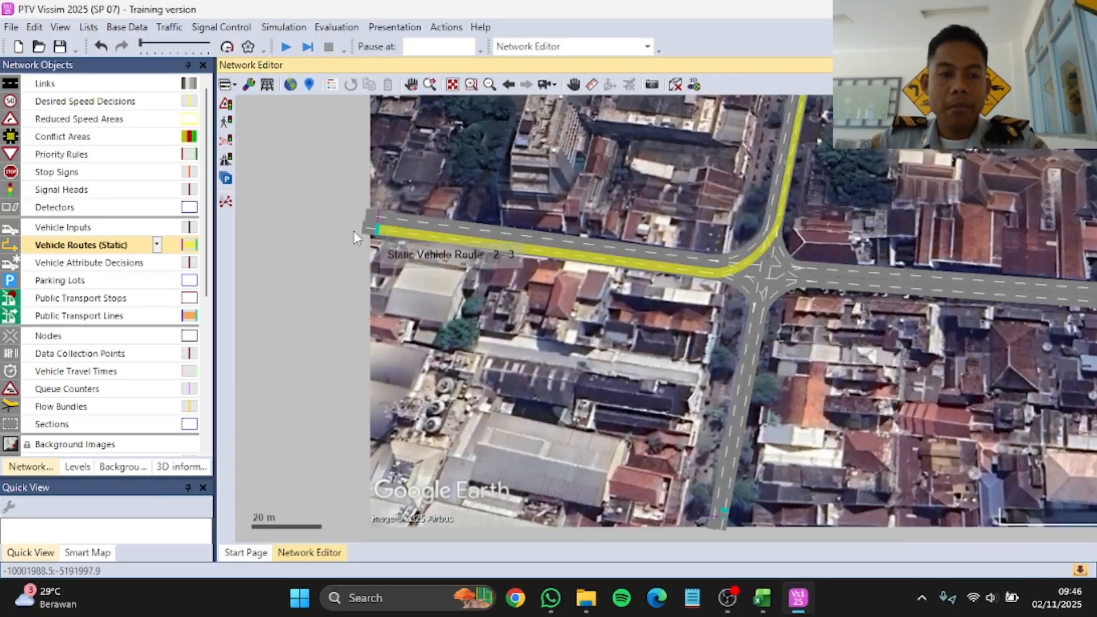
pyautogui.rightClick(122, 251)
pyautogui.moveTo(171, 258)
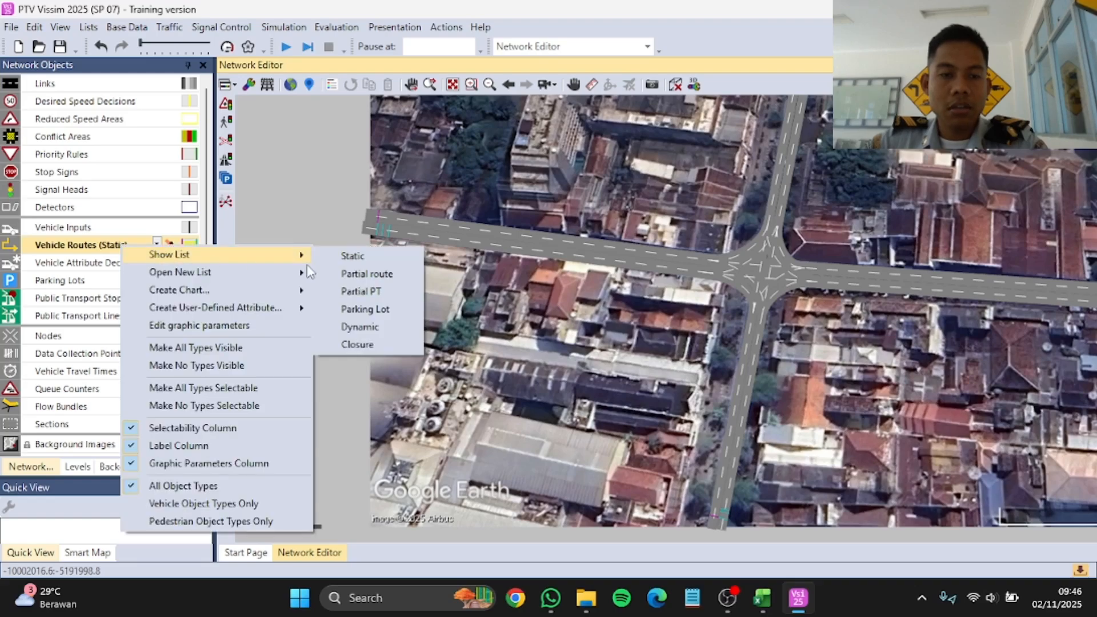
pyautogui.click(355, 256)
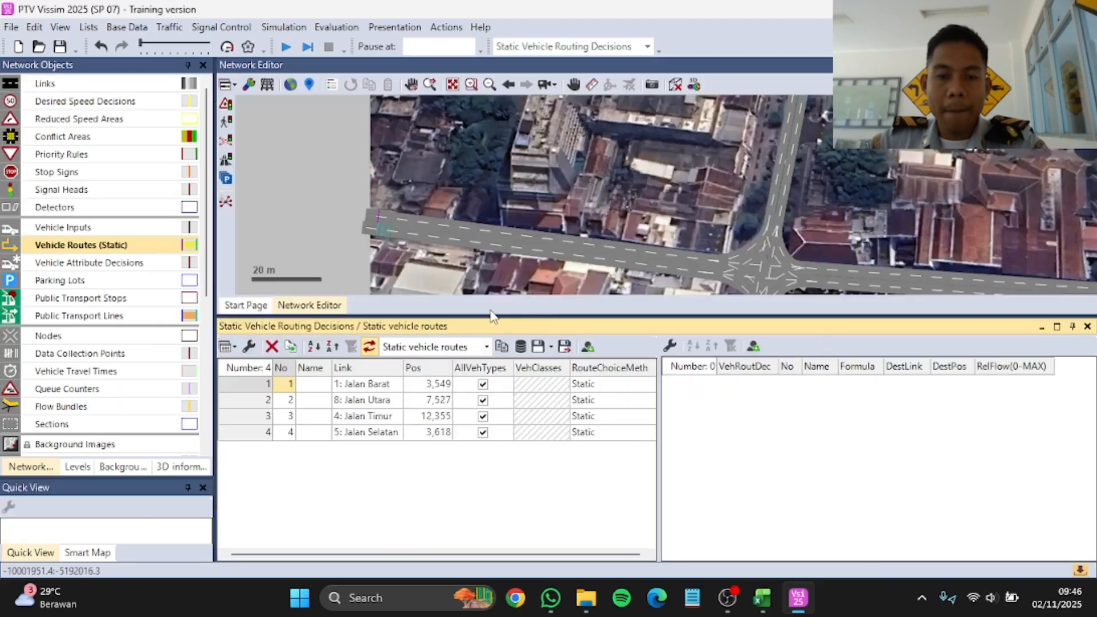
# Step: Review the destination links and positions of the routes belonging to each of the four routing decisions
pyautogui.doubleClick(371, 384)
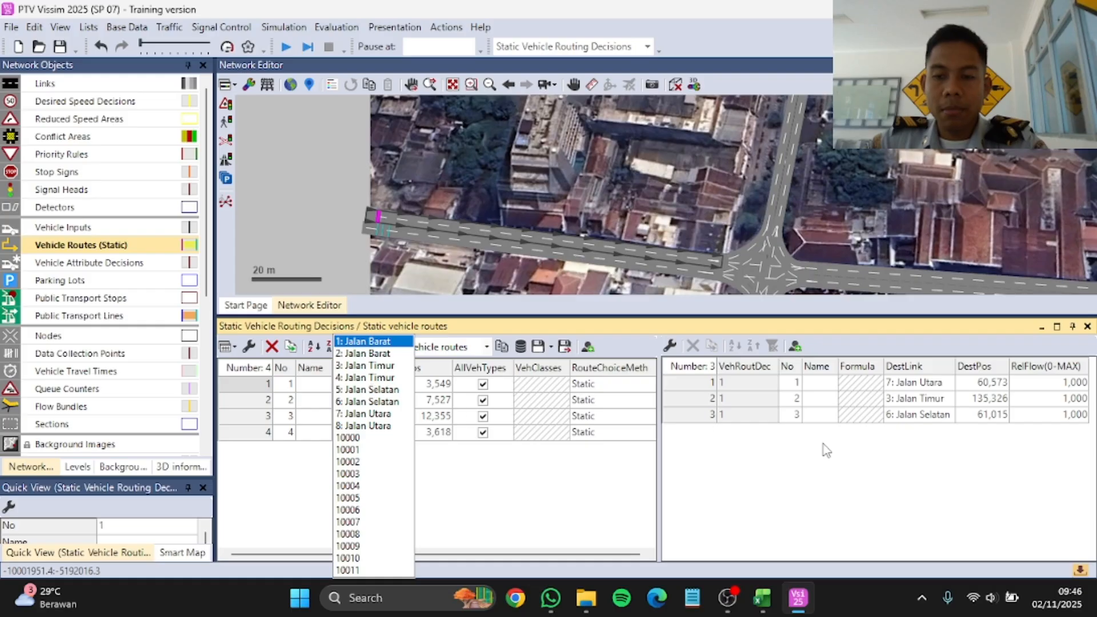
pyautogui.click(832, 466)
pyautogui.click(365, 402)
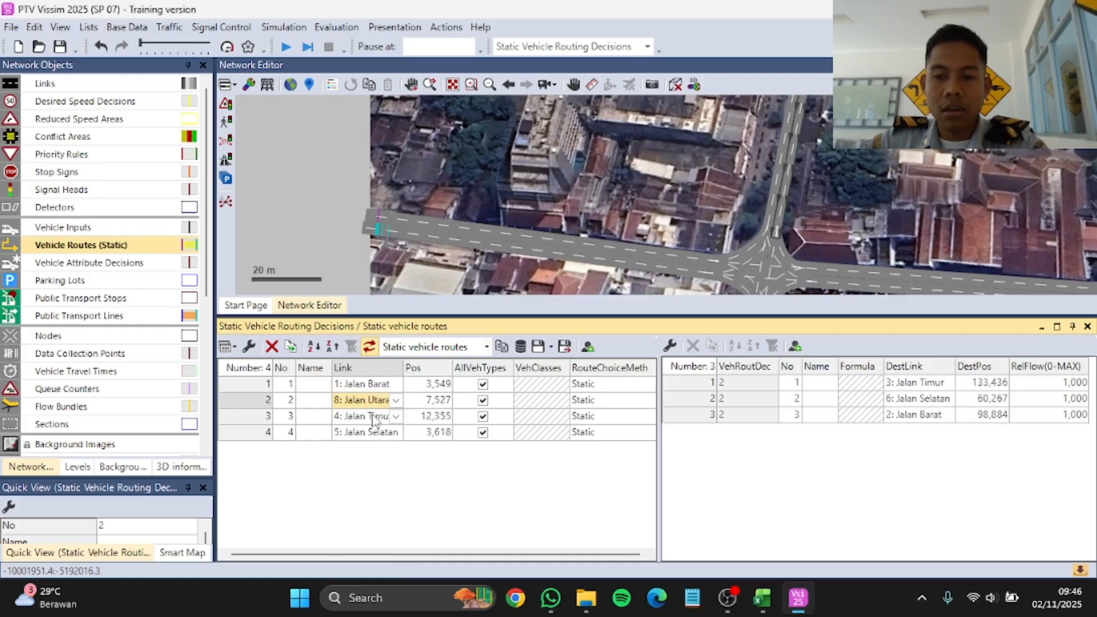
pyautogui.click(374, 421)
pyautogui.click(375, 435)
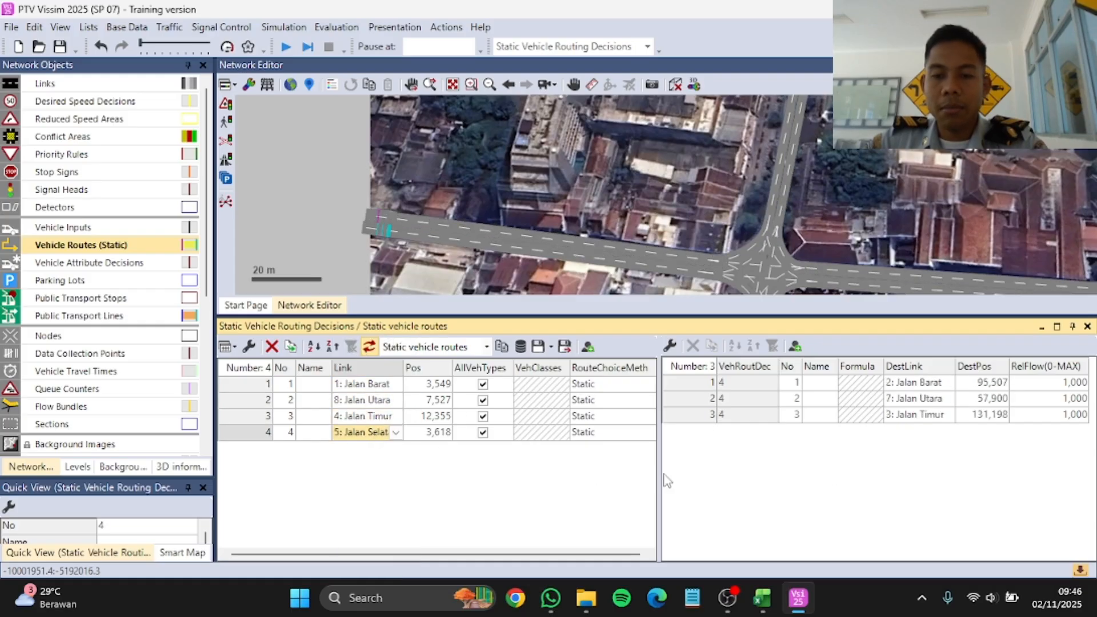
# Step: Set the relative flows of the three routes from the Jalan Barat decision, giving the route to Jalan Utara 0.4
pyautogui.click(383, 385)
pyautogui.click(1057, 383)
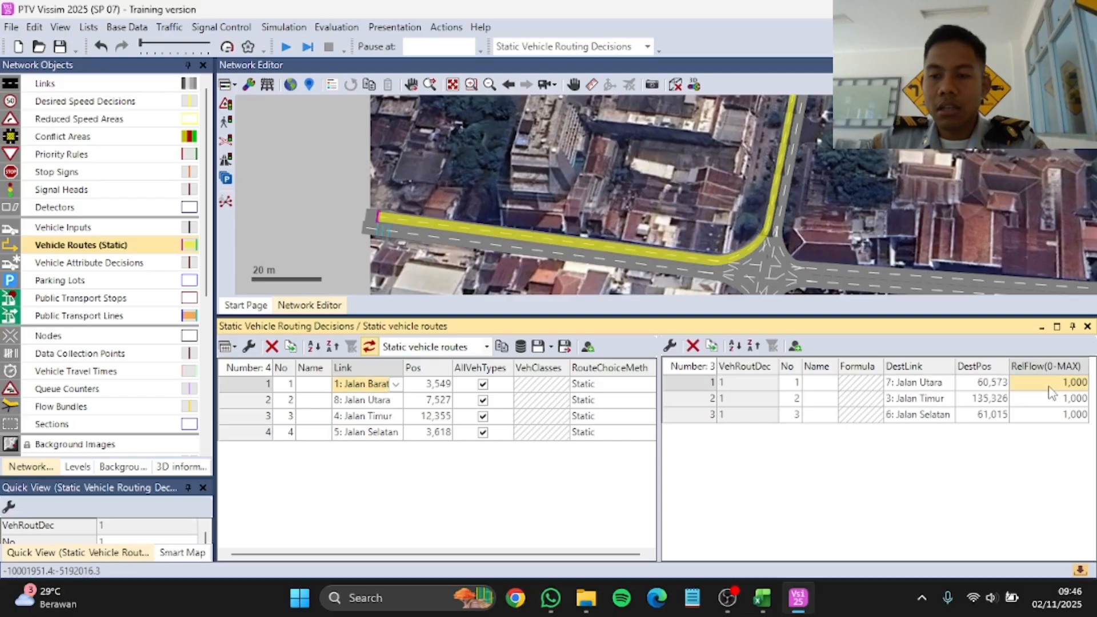
pyautogui.click(1057, 384)
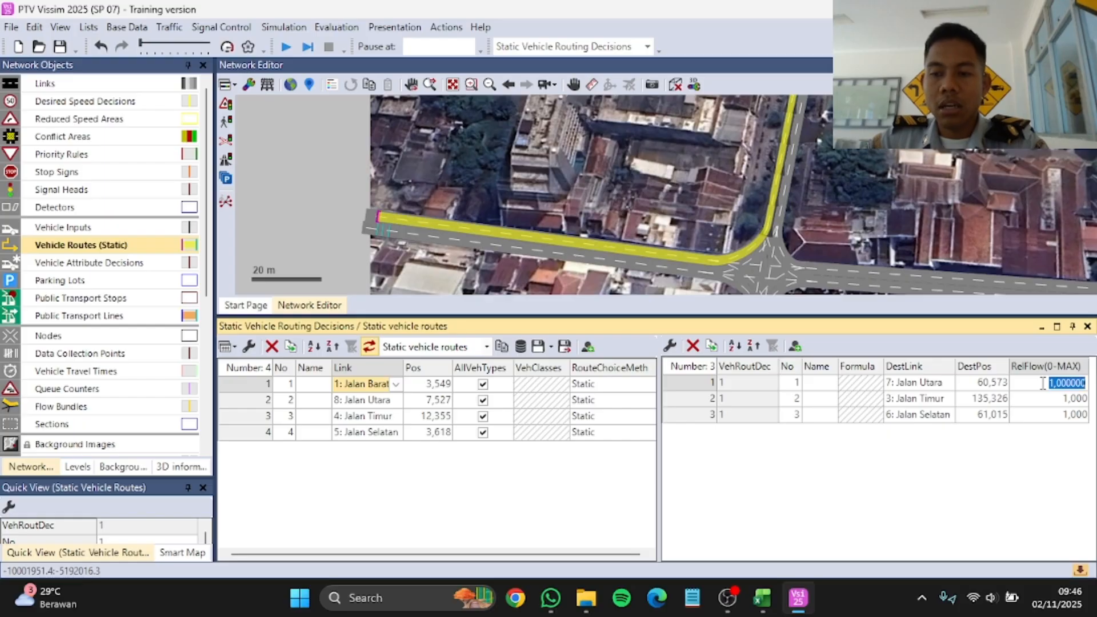
pyautogui.click(1034, 461)
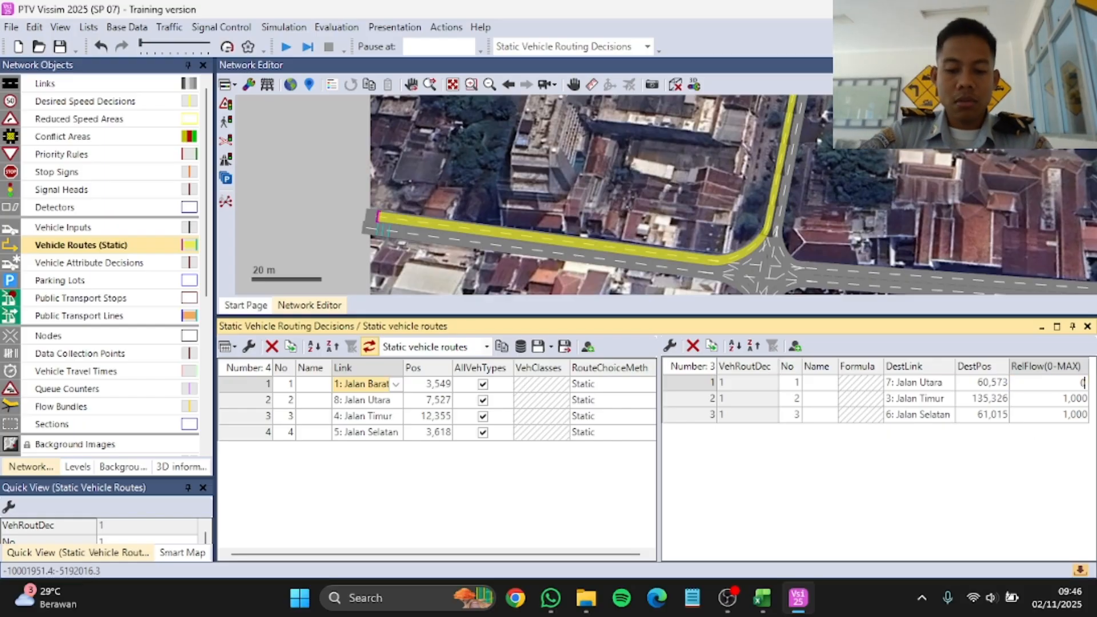
pyautogui.write('0,4')
pyautogui.press('Return')
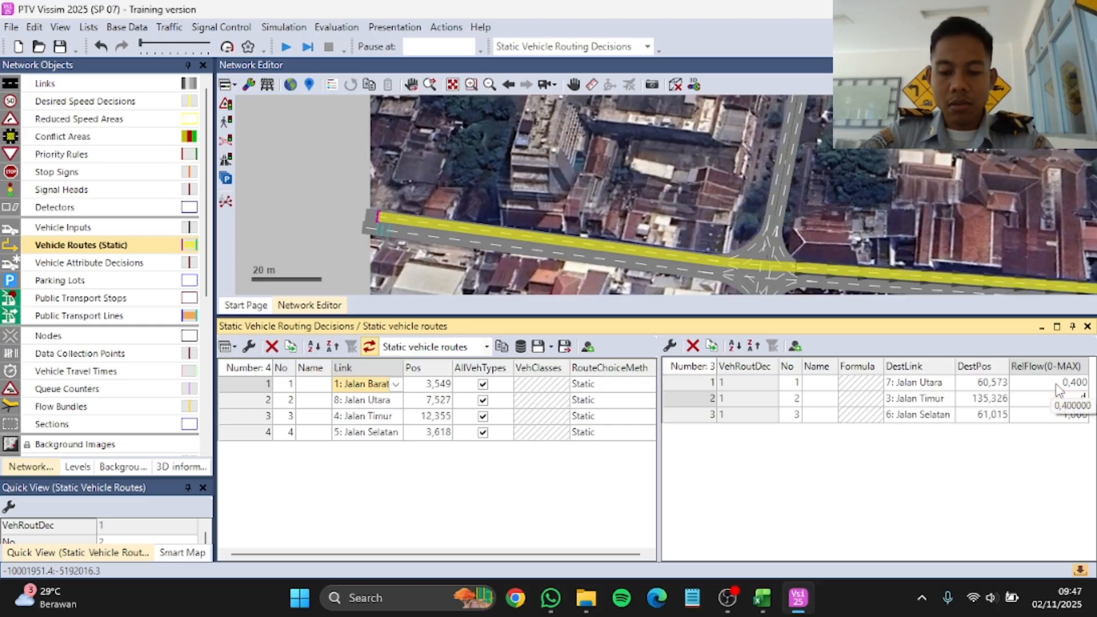
pyautogui.press('Return')
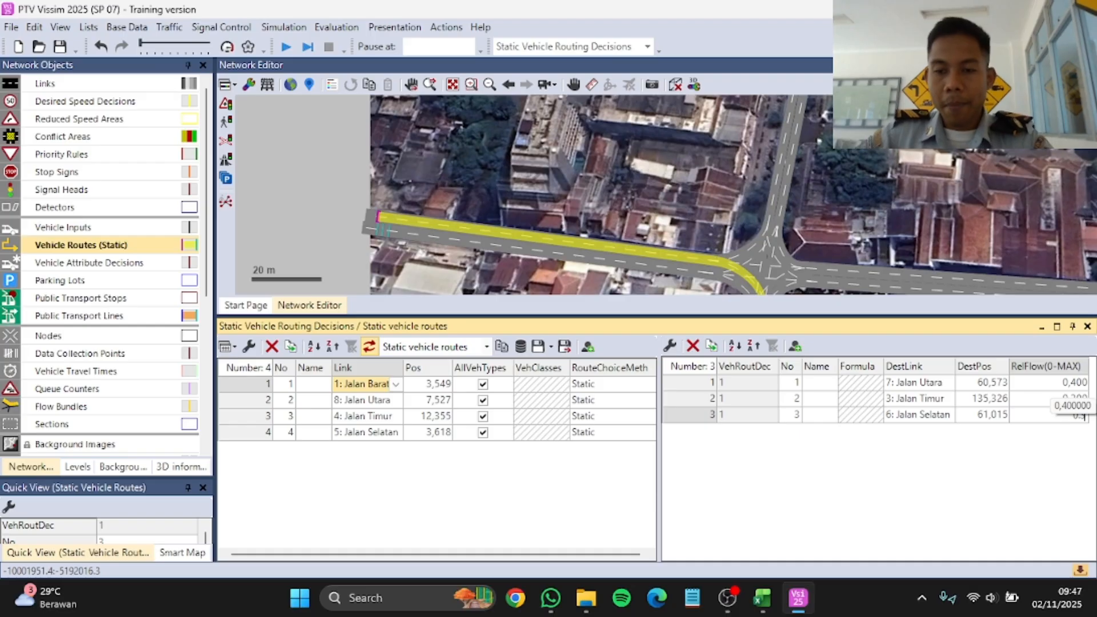
pyautogui.press('Return')
# Step: Set the relative flows from the Jalan Utara decision to 0.3 for Jalan Timur, 0.4 for Jalan Selatan and 0.3 for Jalan Barat
pyautogui.click(372, 399)
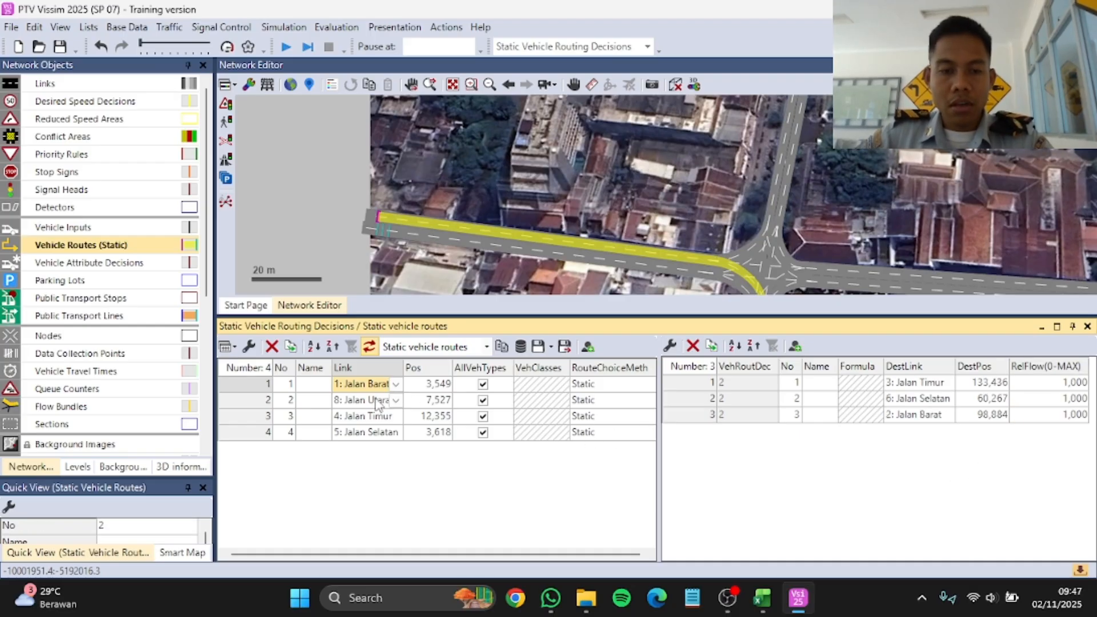
pyautogui.click(1020, 383)
pyautogui.write('0,3')
pyautogui.press('Down')
pyautogui.write('0')
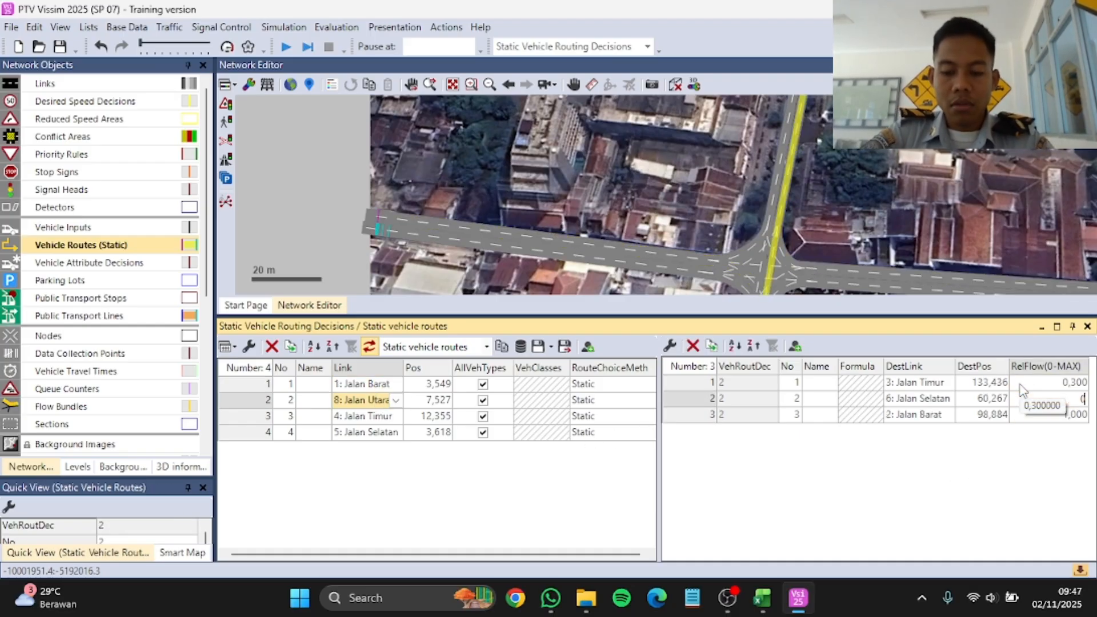
pyautogui.press('Return')
pyautogui.write('0,3')
pyautogui.press('Return')
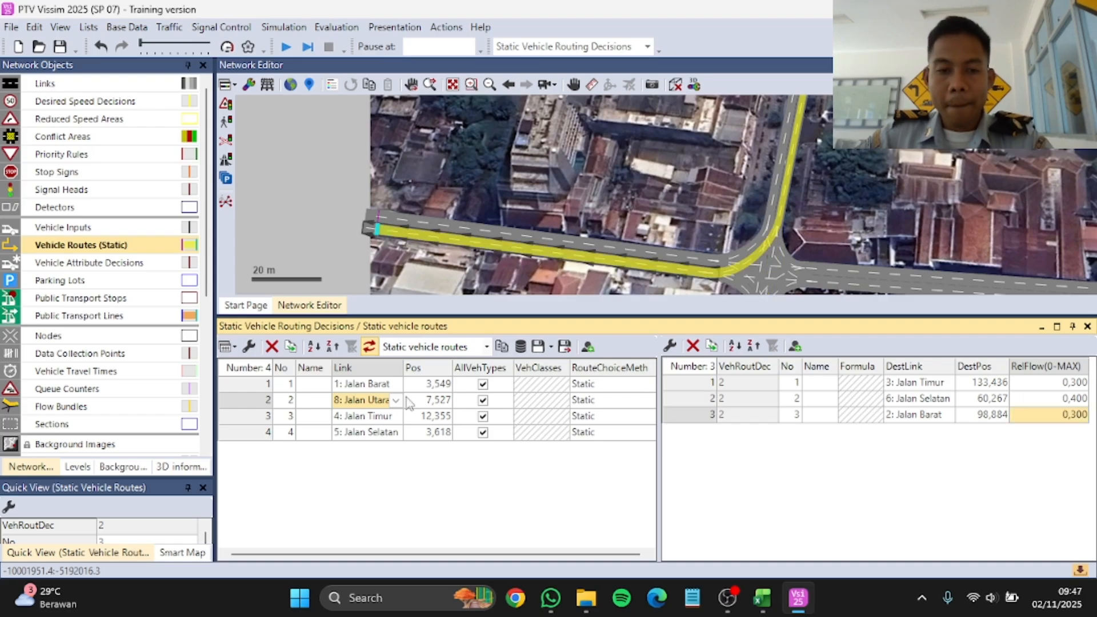
# Step: Set the relative flows from the Jalan Timur decision to 0.2 for Jalan Selatan, 0.5 for Jalan Barat and 0.3 for Jalan Utara
pyautogui.click(388, 414)
pyautogui.click(1022, 383)
pyautogui.write('0,2')
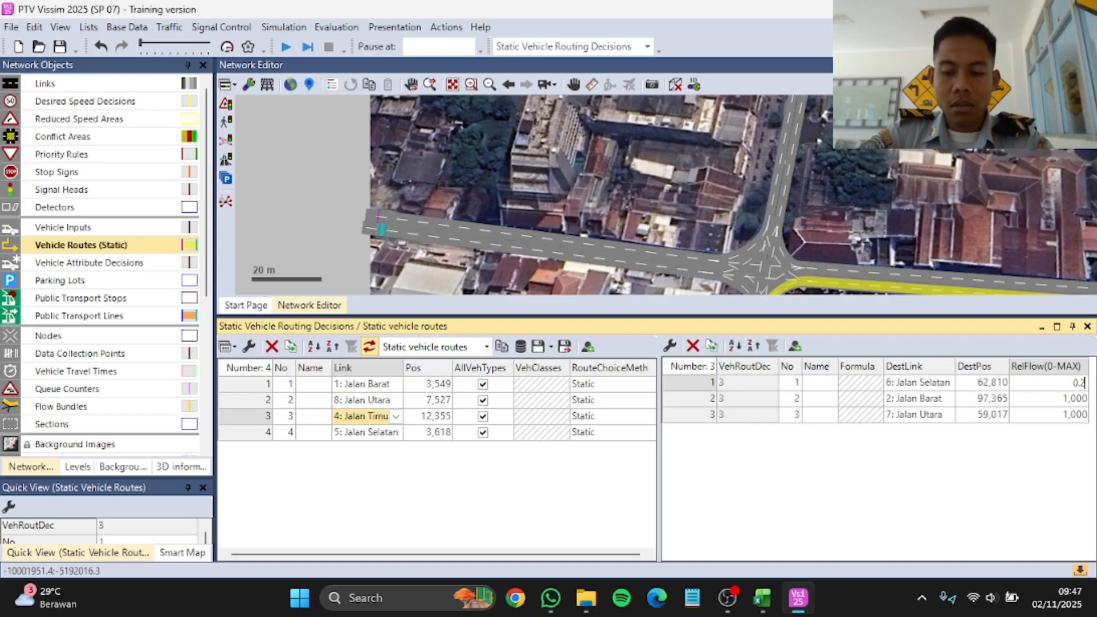
pyautogui.press('Return')
pyautogui.write('0,5')
pyautogui.press('Return')
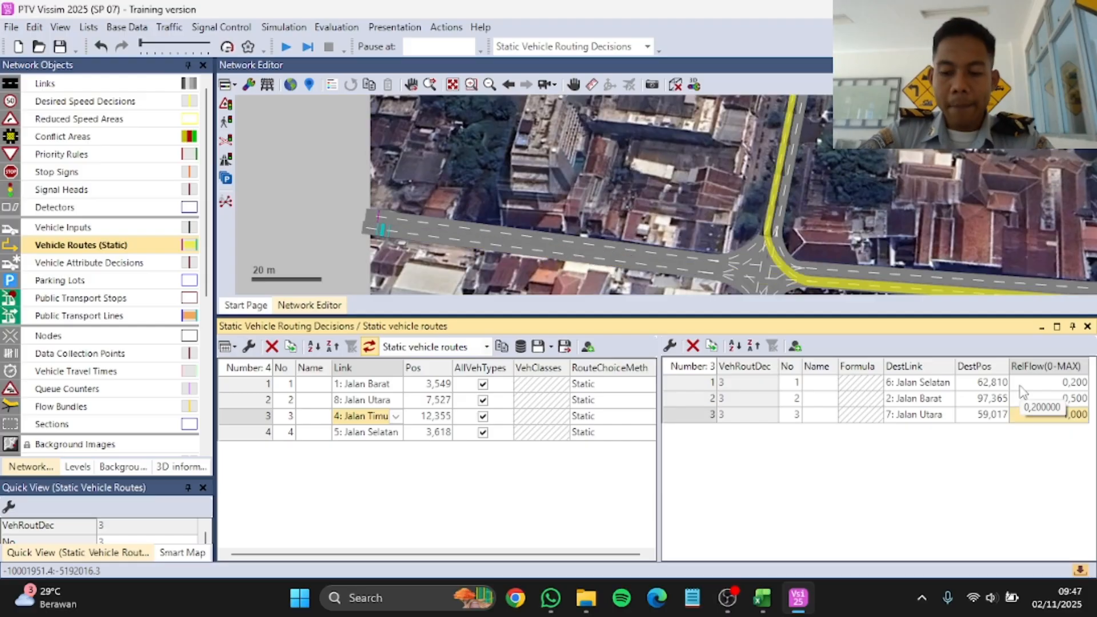
pyautogui.write('0,3')
pyautogui.press('Return')
# Step: Set the relative flows from the Jalan Selatan decision to 0.2 for Jalan Barat, 0.3 for Jalan Utara and 0.5 for Jalan Timur
pyautogui.click(365, 432)
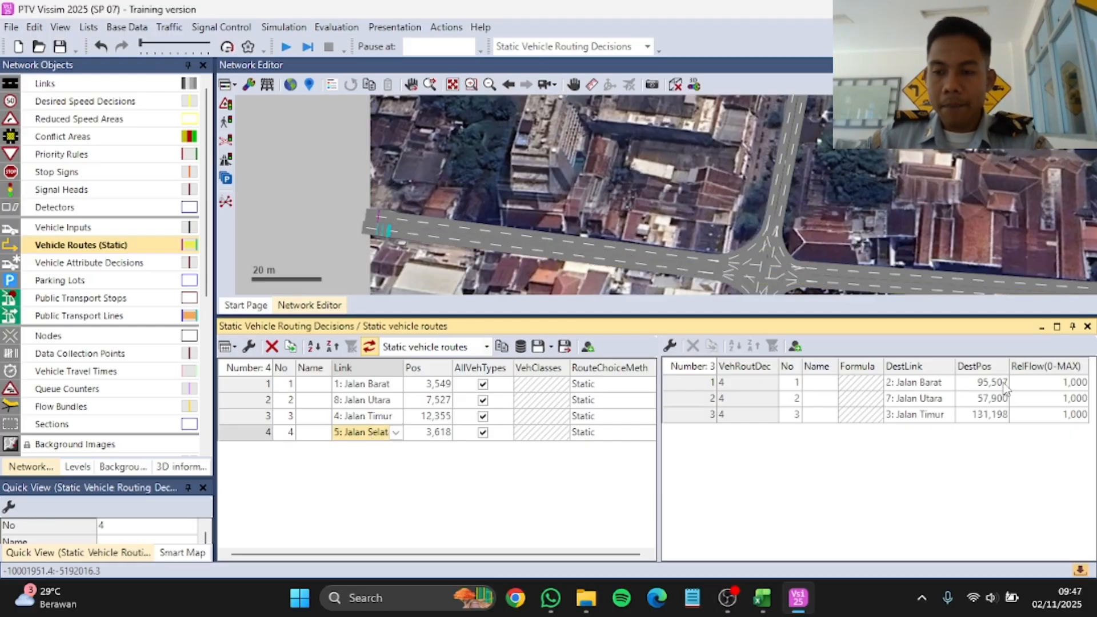
pyautogui.click(1045, 382)
pyautogui.write('0,2')
pyautogui.press('Return')
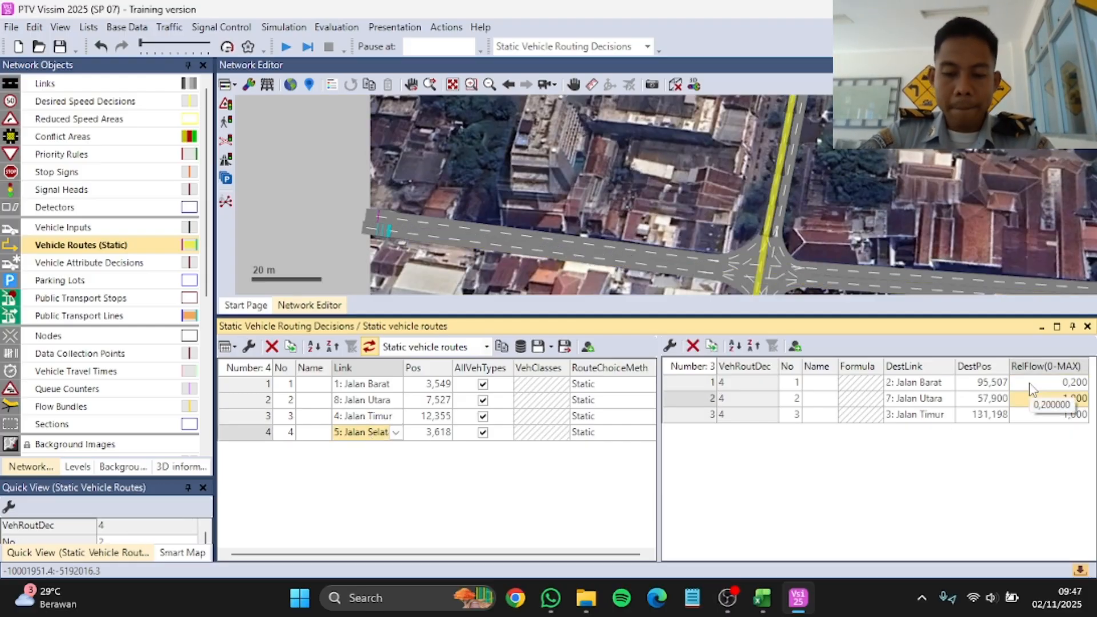
pyautogui.write('0,5')
pyautogui.press('Return')
pyautogui.write('0,5')
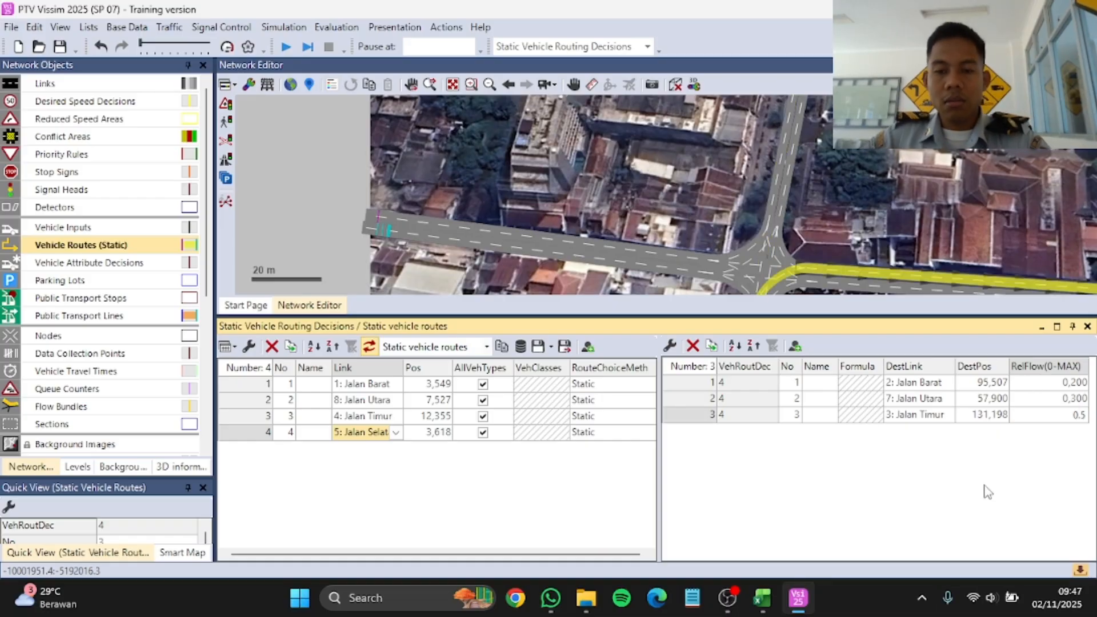
pyautogui.press('Return')
# Step: Enlarge the network view by shrinking the routing decision list, and clear the route selection
pyautogui.moveTo(605, 315); pyautogui.dragTo(617, 424)
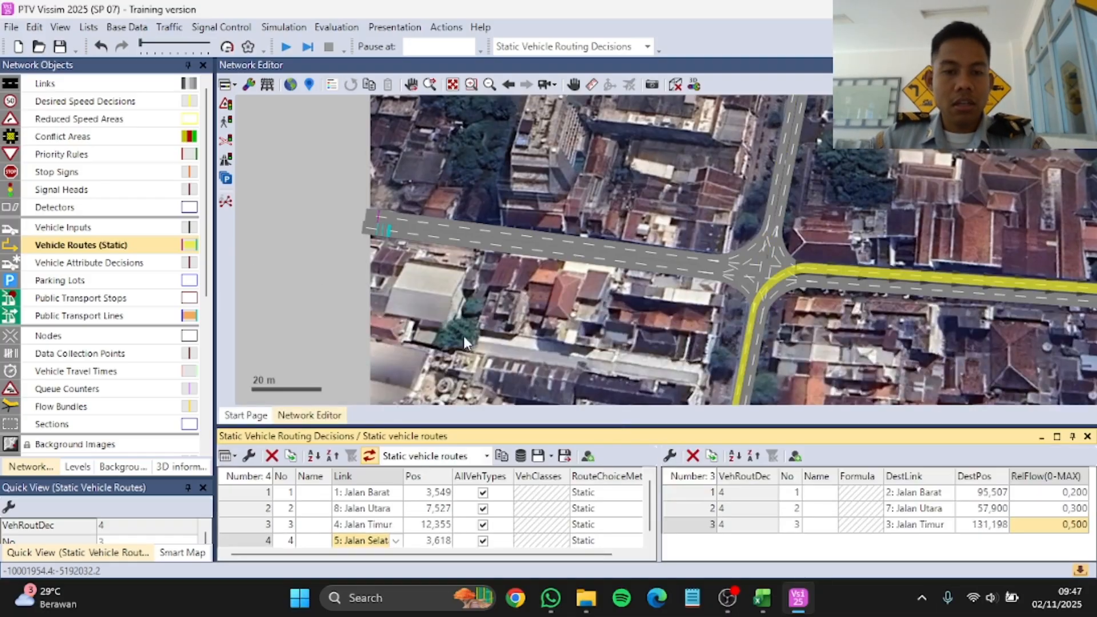
pyautogui.scroll(-1, 503, 271)
pyautogui.click(613, 307)
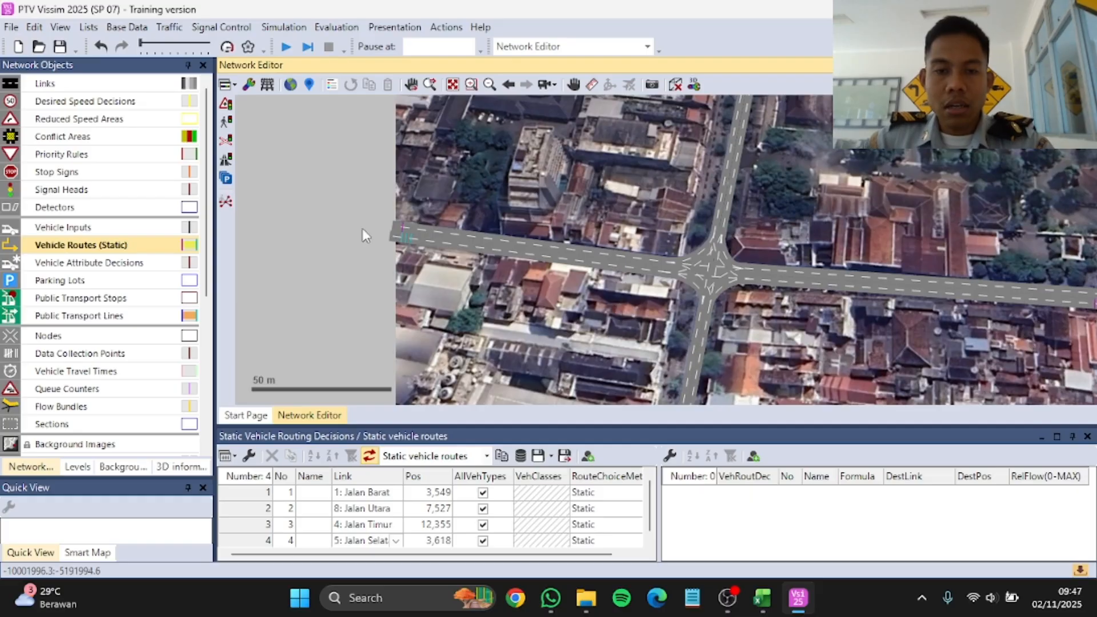
# Step: Set the traffic regulations in the network settings to left-hand traffic and accept the required driving behavior adjustment
pyautogui.scroll(-1, 357, 223)
pyautogui.scroll(-2, 628, 226)
pyautogui.scroll(2, 565, 245)
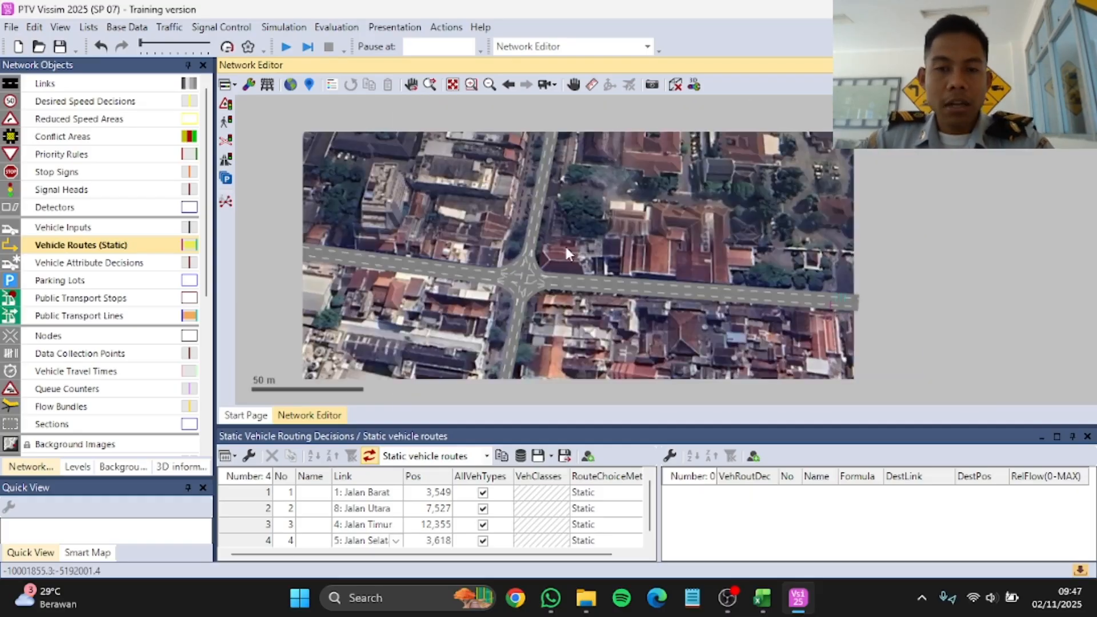
pyautogui.scroll(-1, 569, 264)
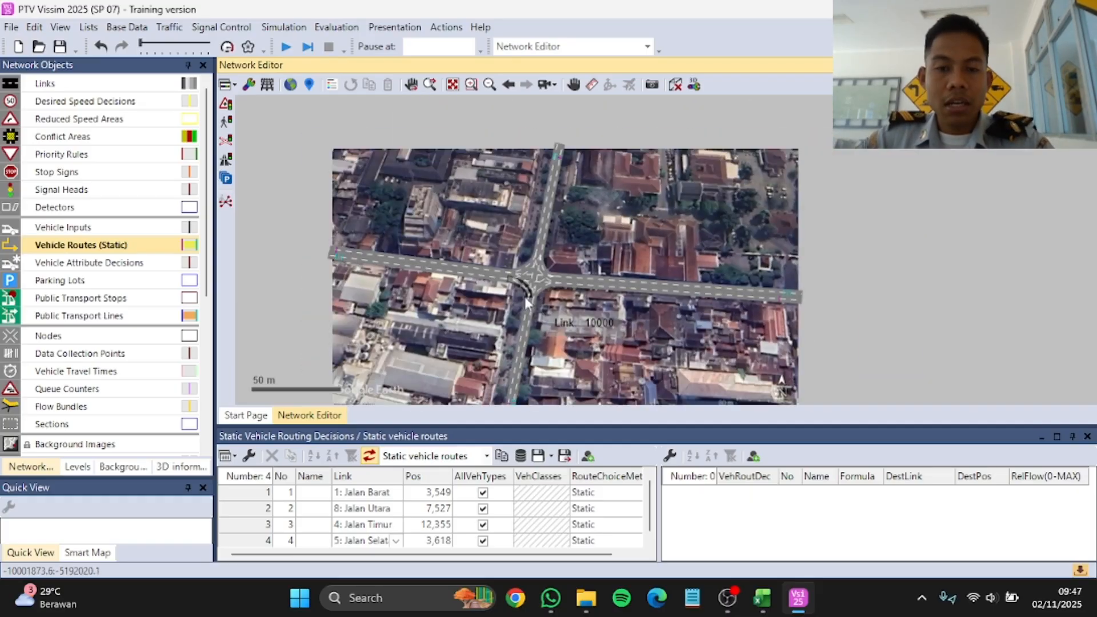
pyautogui.click(117, 28)
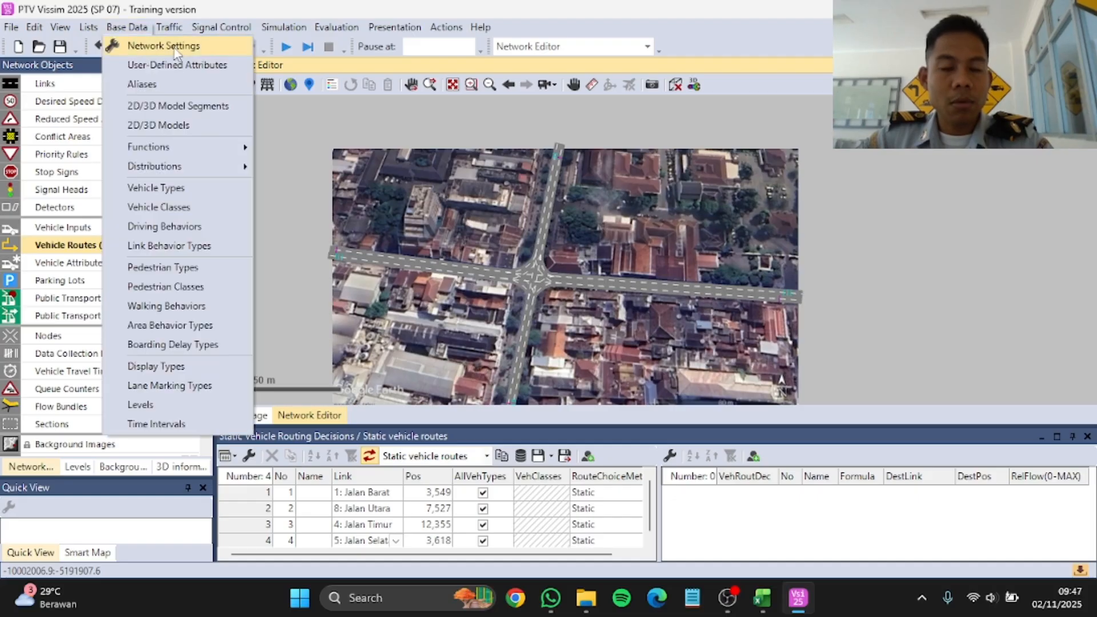
pyautogui.click(173, 43)
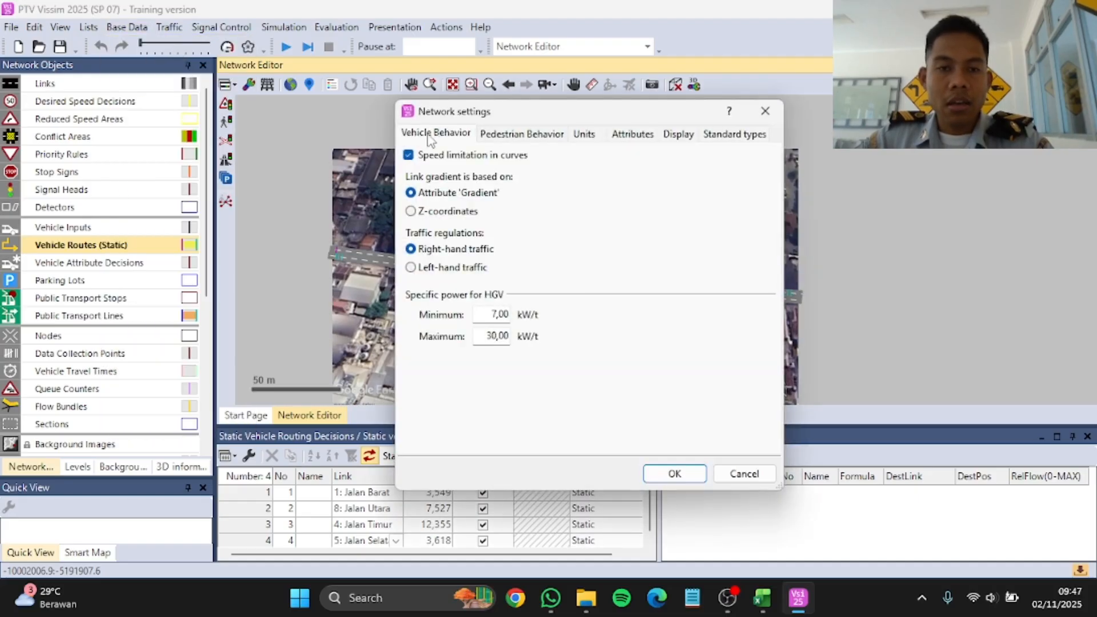
pyautogui.moveTo(543, 114); pyautogui.dragTo(549, 93)
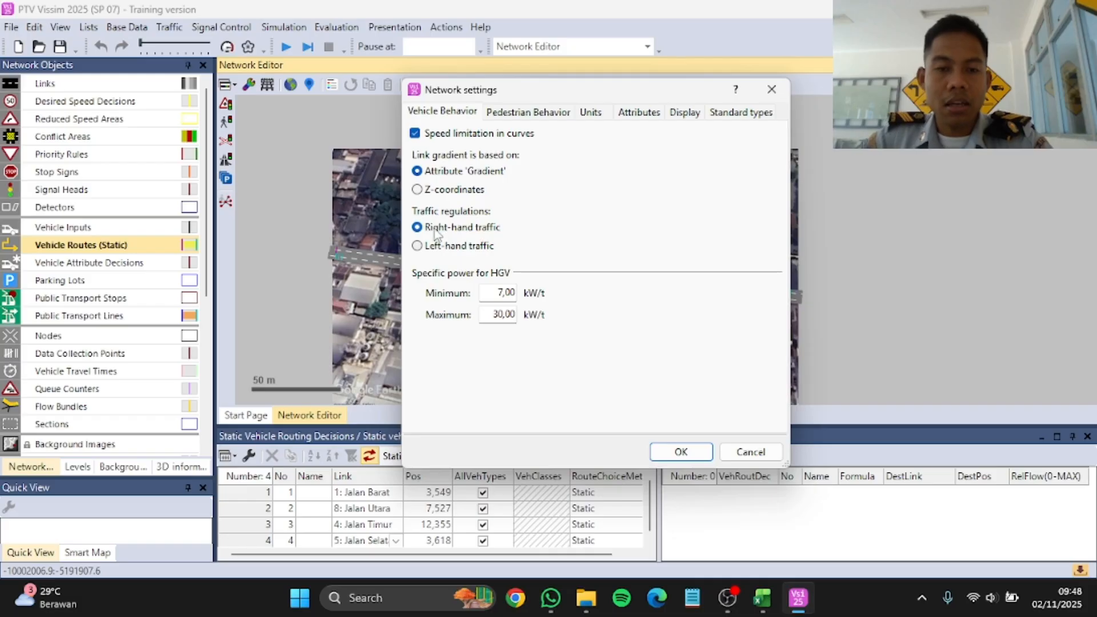
pyautogui.click(483, 249)
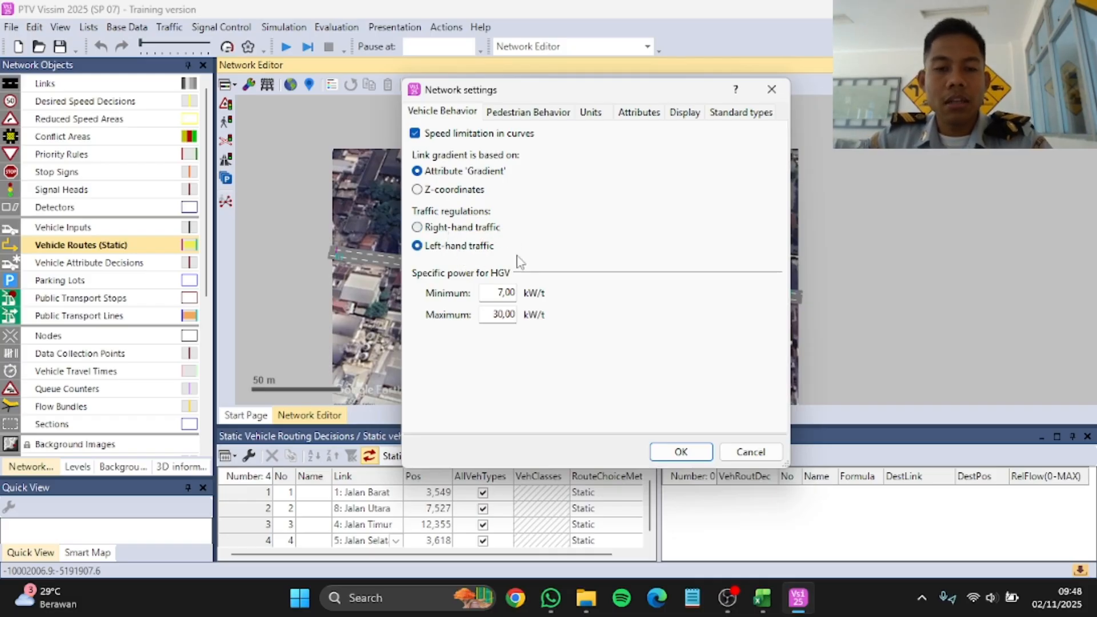
pyautogui.click(670, 448)
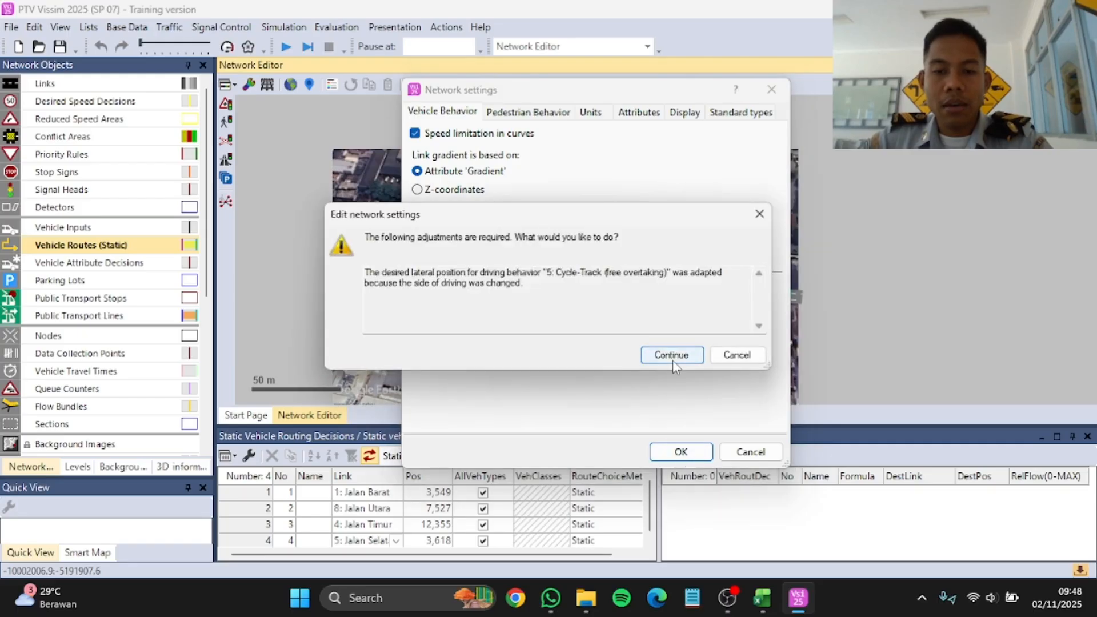
pyautogui.click(671, 357)
# Step: Open the base data list of 2D/3D models and go to its last entries
pyautogui.scroll(-5, 636, 224)
pyautogui.scroll(7, 609, 224)
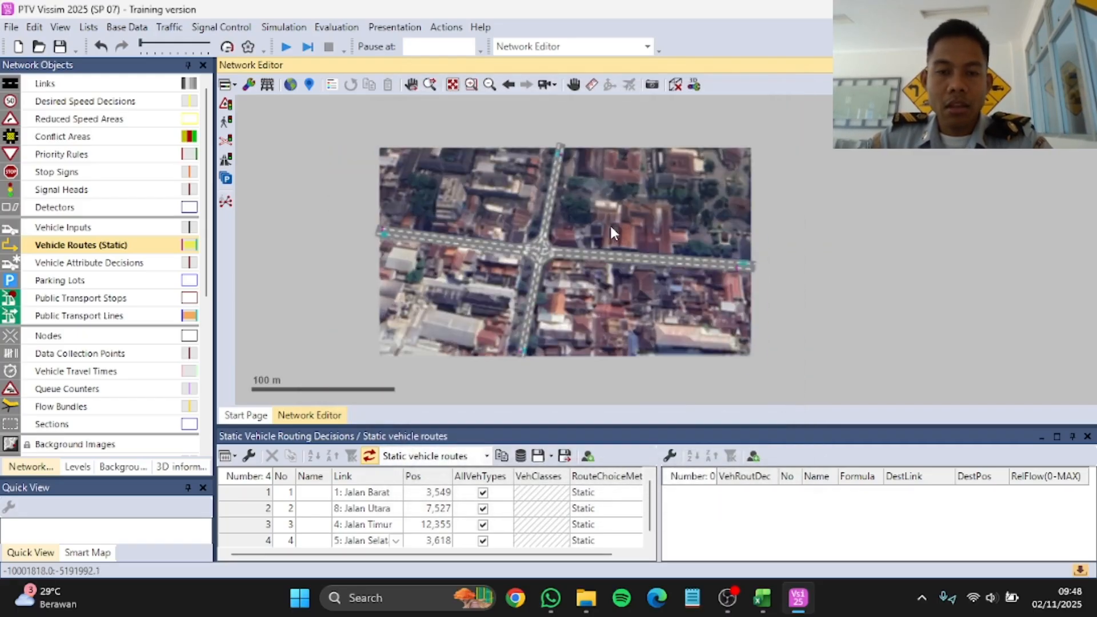
pyautogui.scroll(-1, 609, 238)
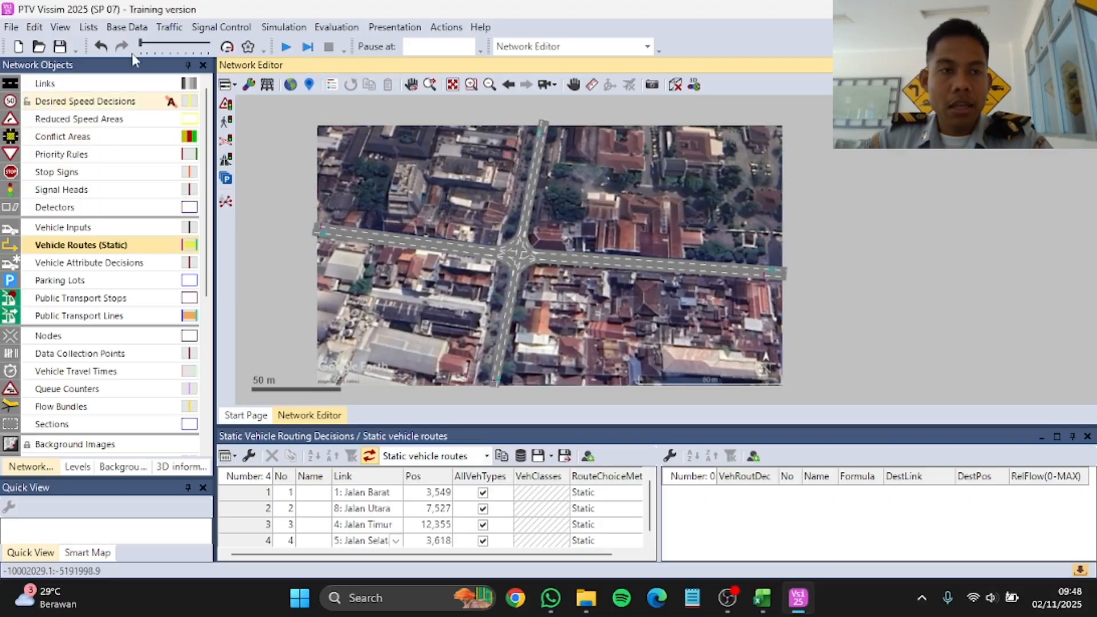
pyautogui.click(126, 28)
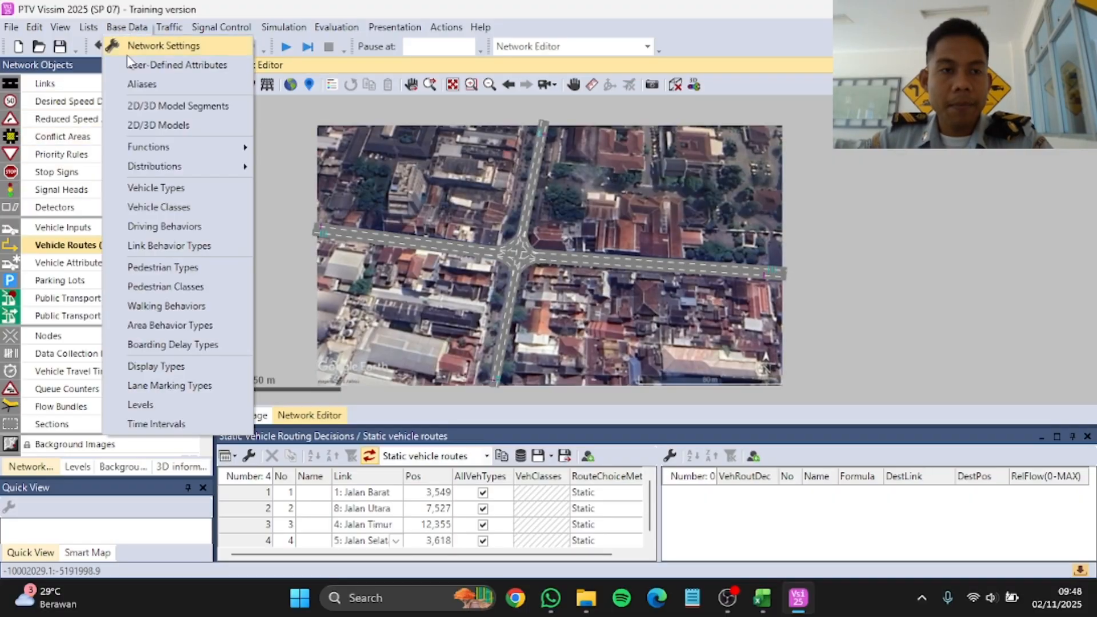
pyautogui.click(181, 127)
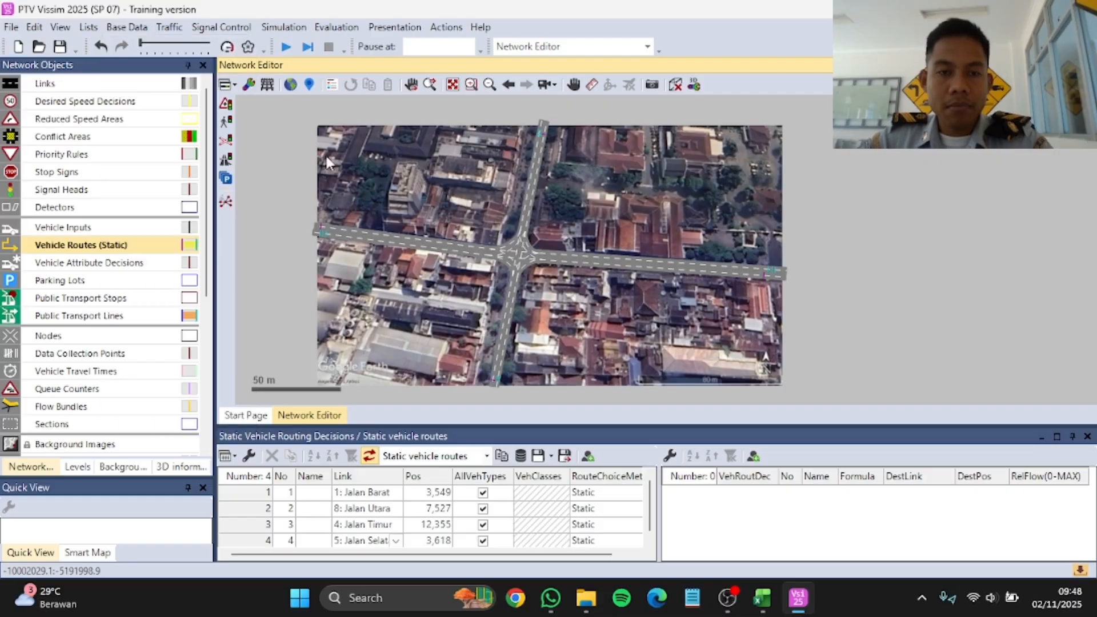
pyautogui.scroll(-7, 451, 500)
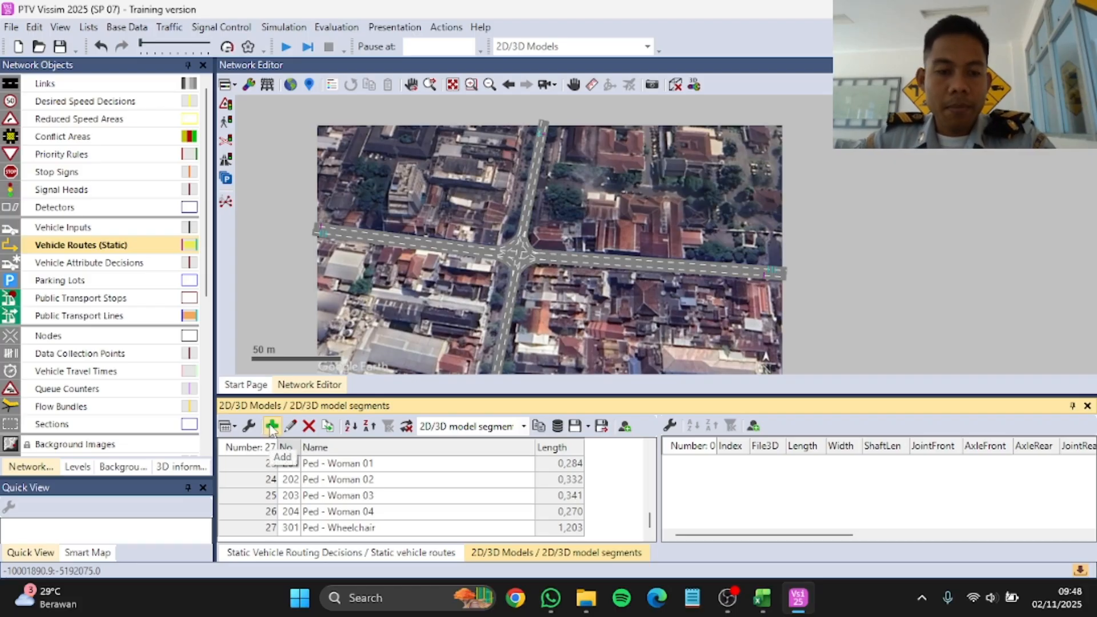
# Step: Add the 2D/3D model "Bike - Motorbike Yamaha MT 07 (2022).u3dm" from the Vehicles\Road folder of the default models directory
pyautogui.click(272, 427)
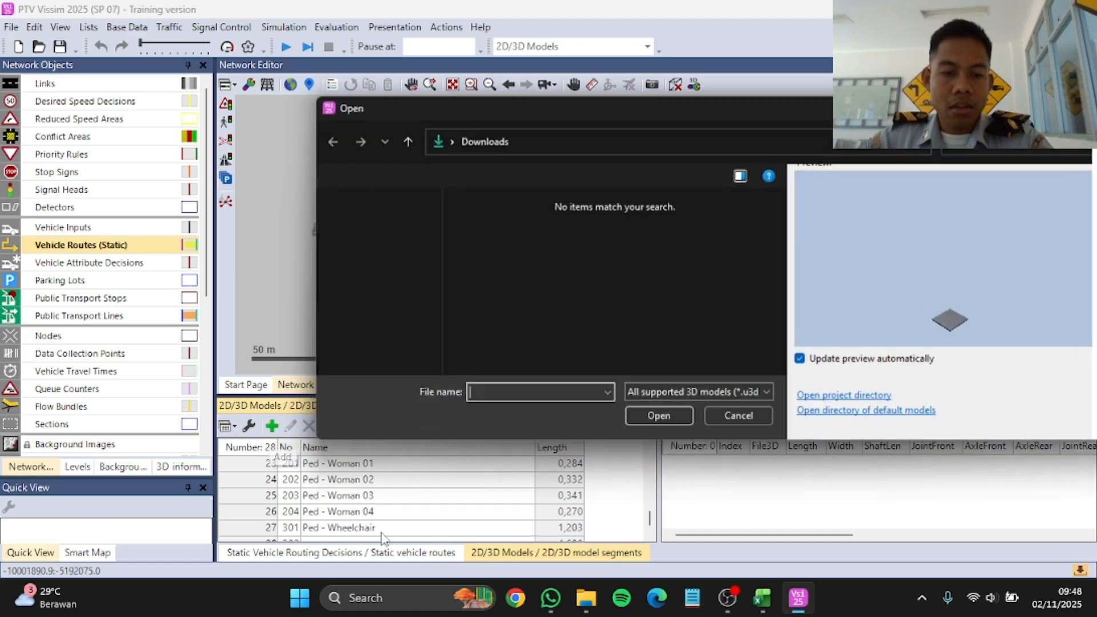
pyautogui.click(826, 416)
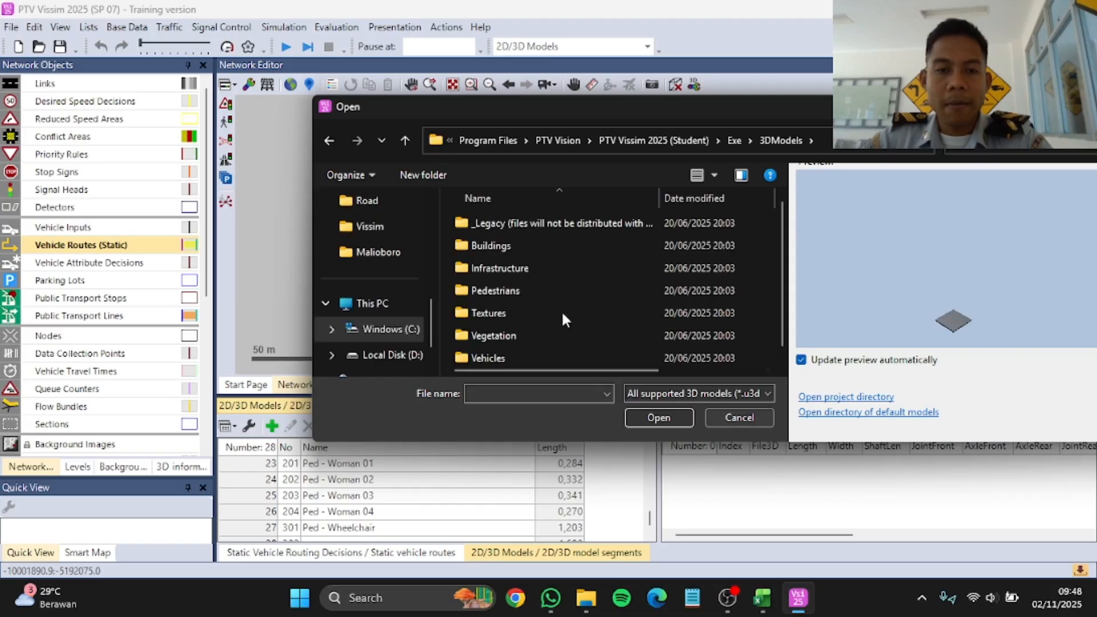
pyautogui.doubleClick(546, 355)
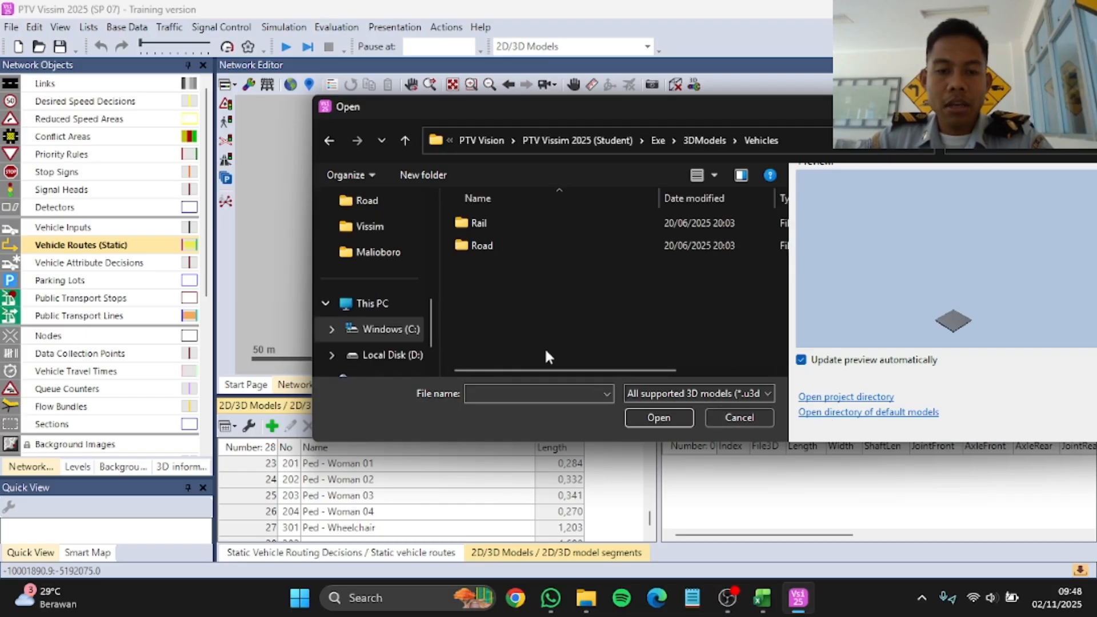
pyautogui.doubleClick(505, 243)
pyautogui.scroll(-2, 520, 285)
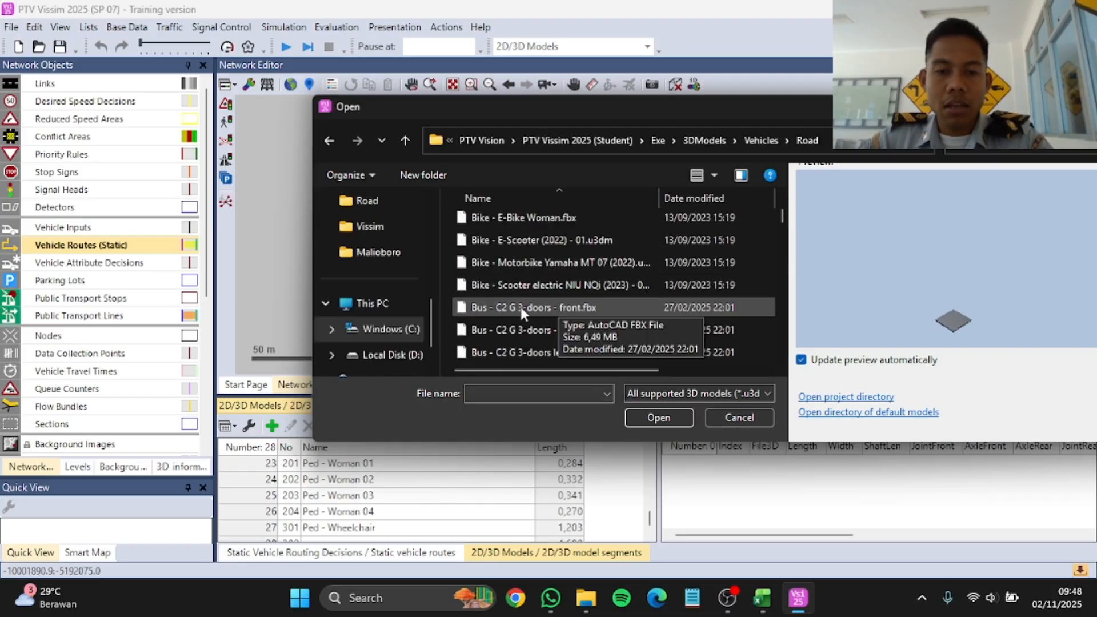
pyautogui.click(570, 260)
pyautogui.click(660, 417)
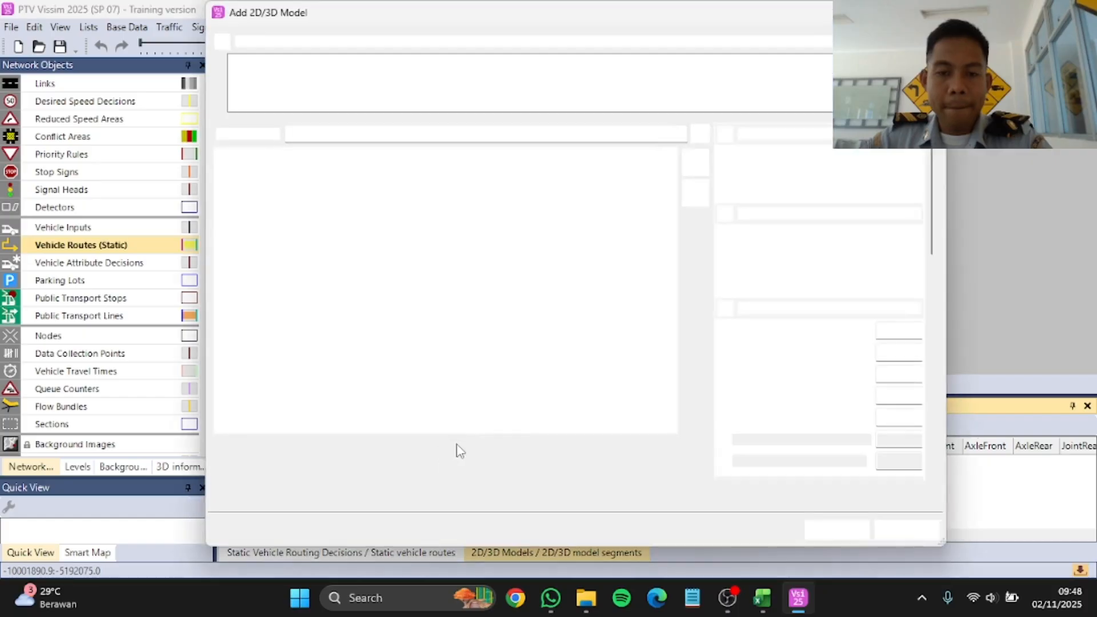
pyautogui.click(819, 525)
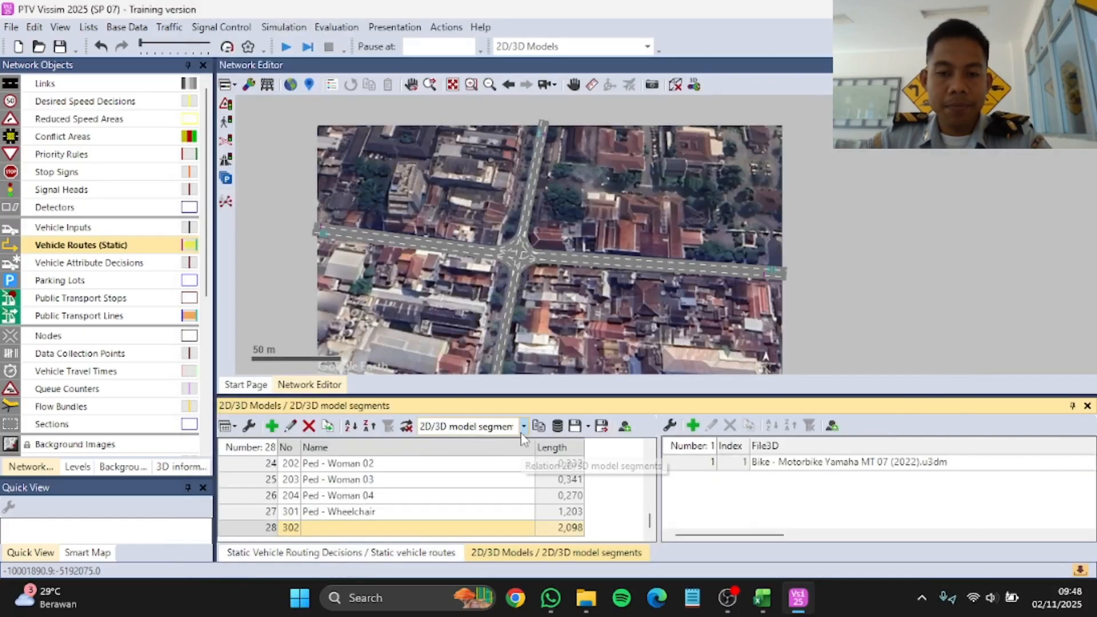
# Step: Name the new motorbike model Motor
pyautogui.click(430, 527)
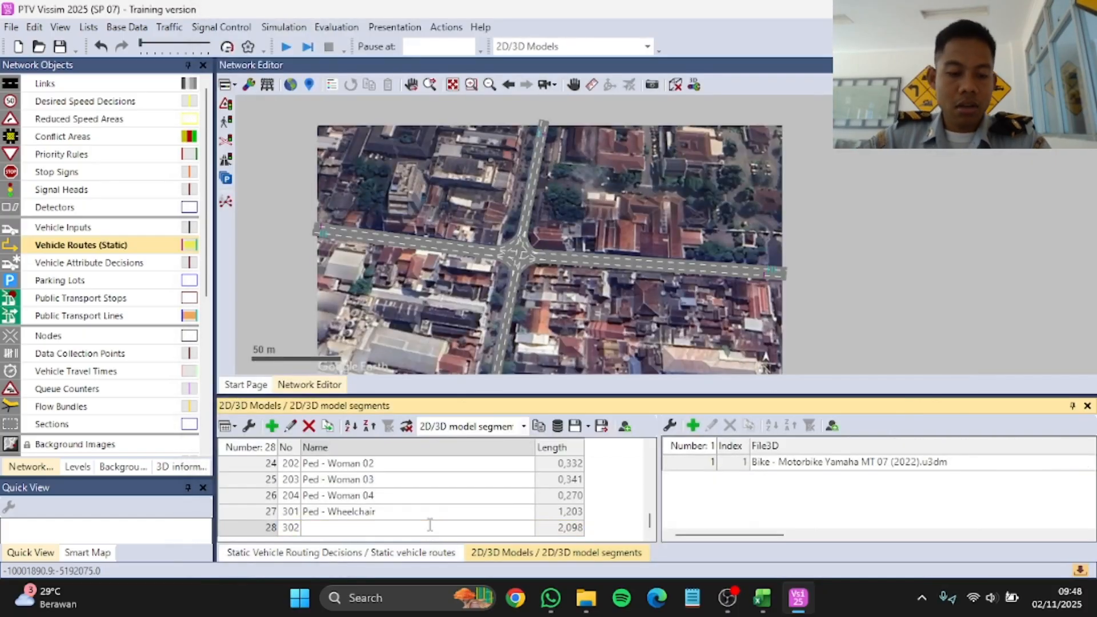
pyautogui.write('Motor')
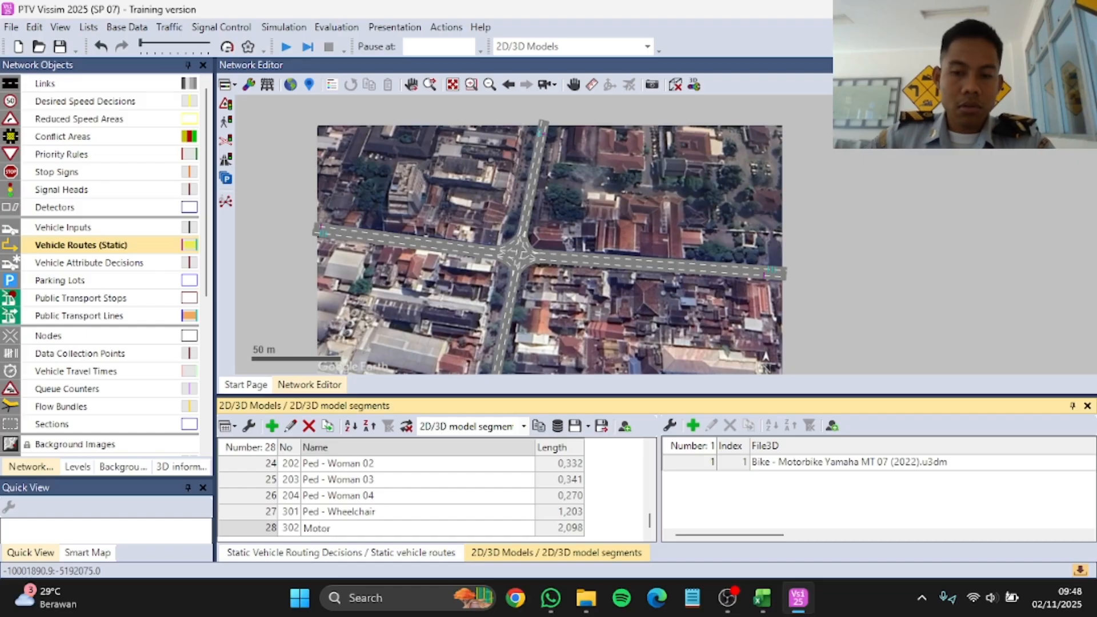
pyautogui.press('Return')
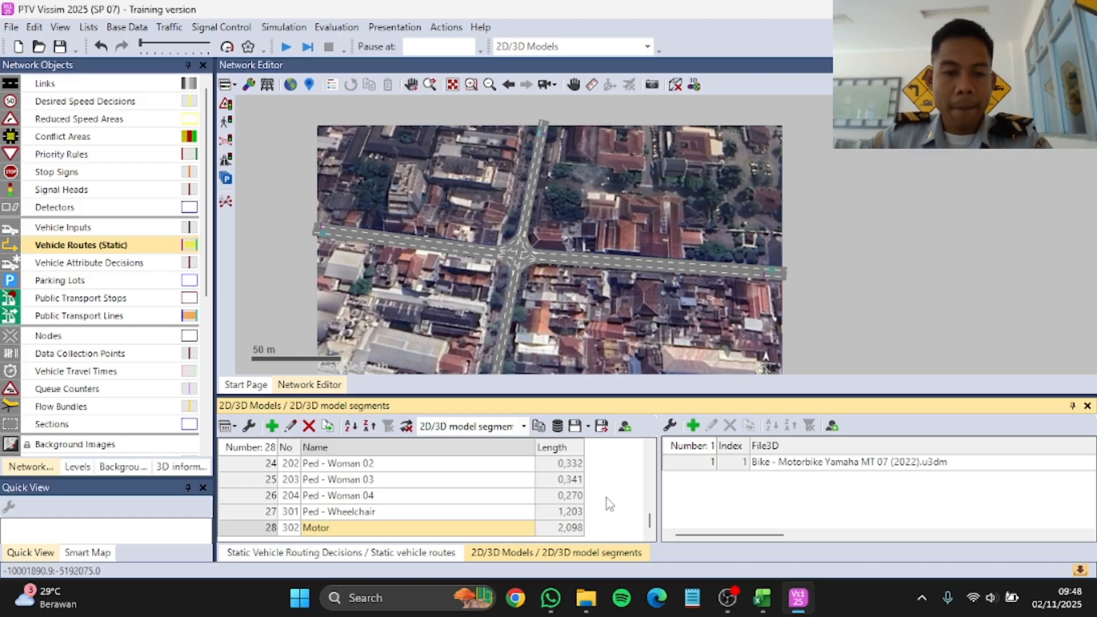
# Step: Add the 2D/3D model "Bus - C2 Standard 2-doors left.fbx" from the Vehicles\Road folder
pyautogui.click(272, 426)
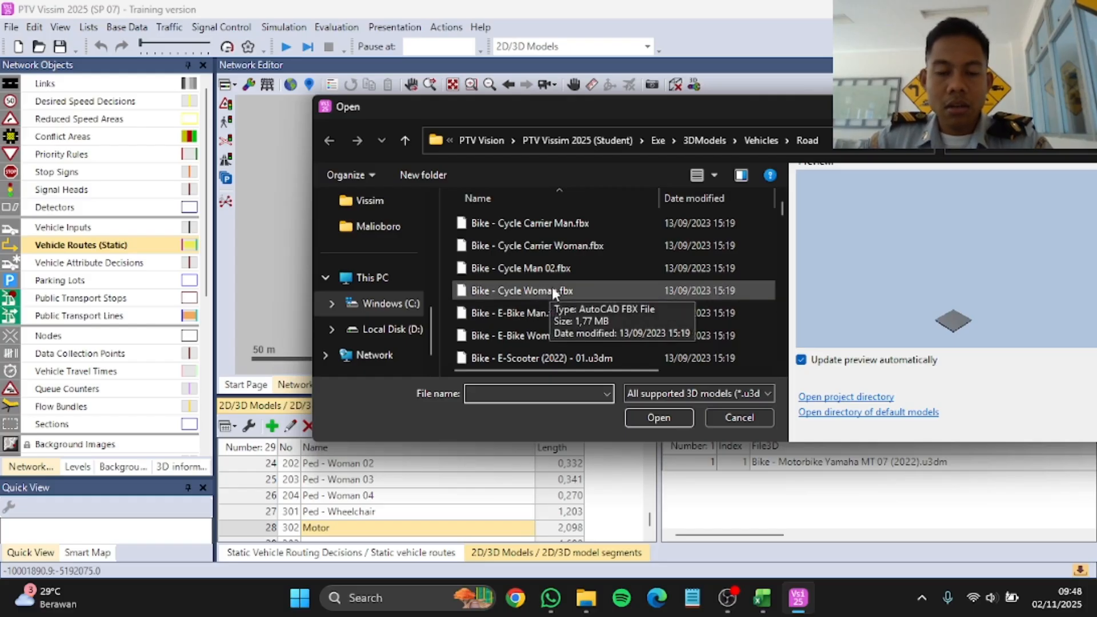
pyautogui.scroll(-3, 552, 287)
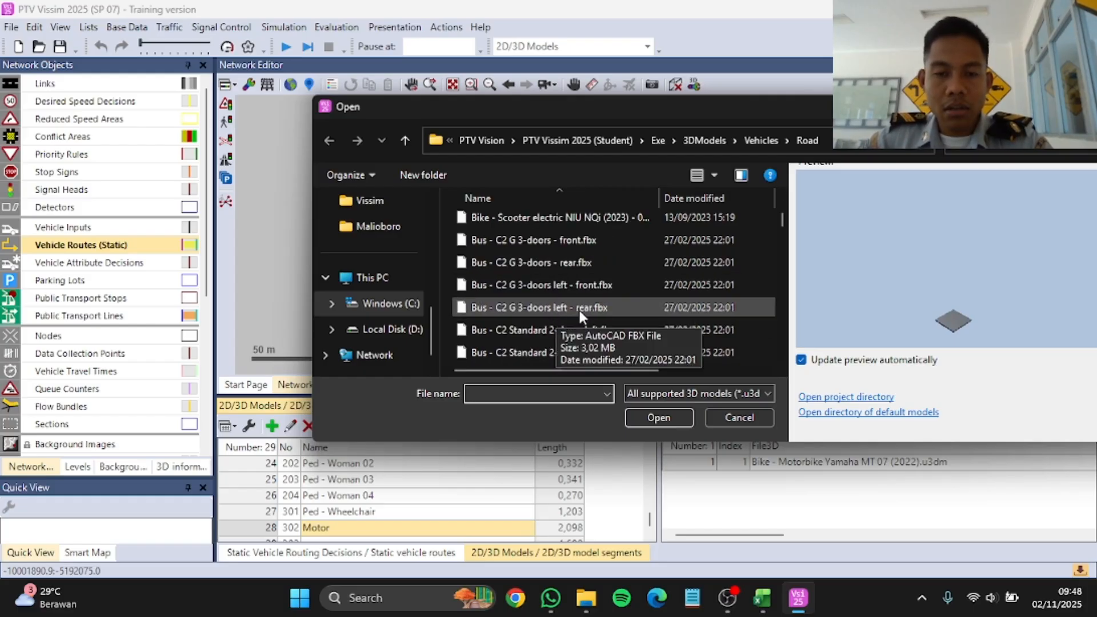
pyautogui.click(573, 306)
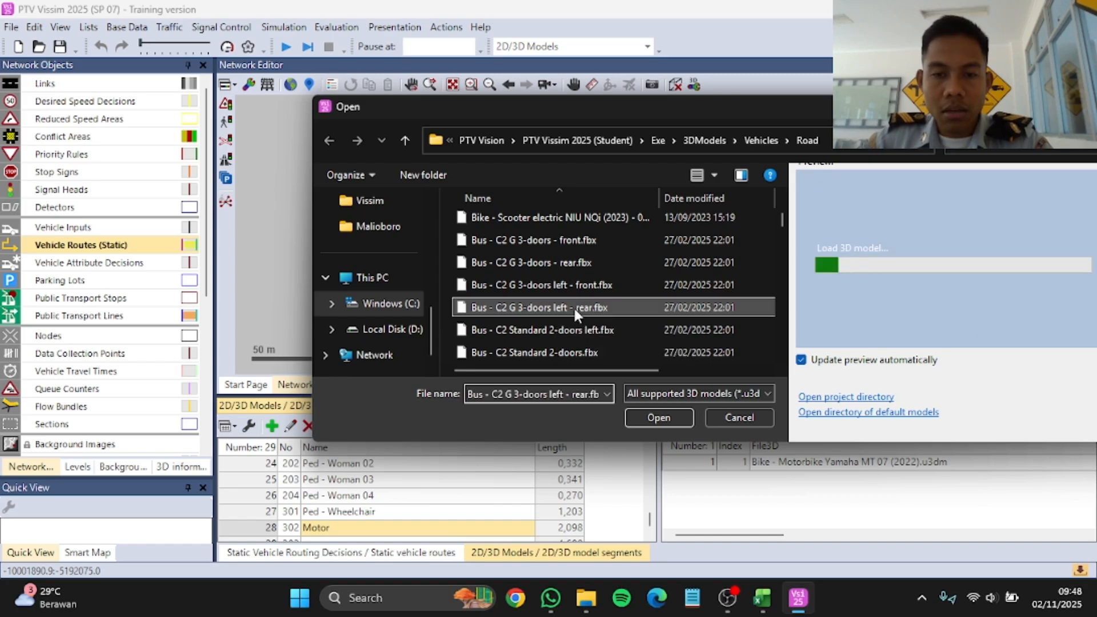
pyautogui.click(576, 328)
pyautogui.scroll(-2, 579, 331)
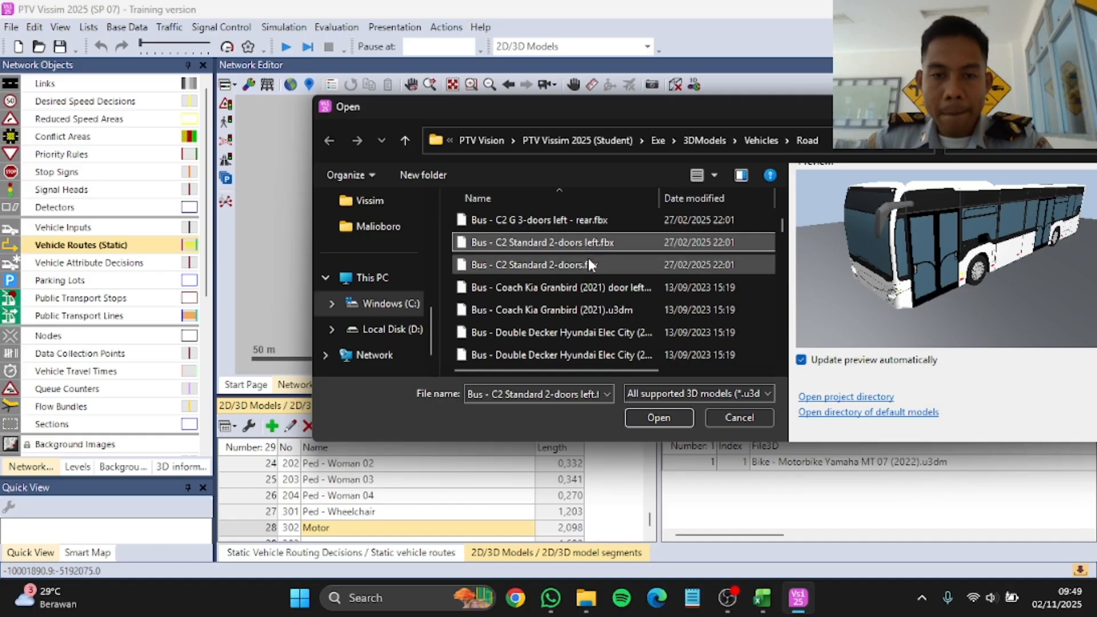
pyautogui.click(591, 265)
pyautogui.click(588, 245)
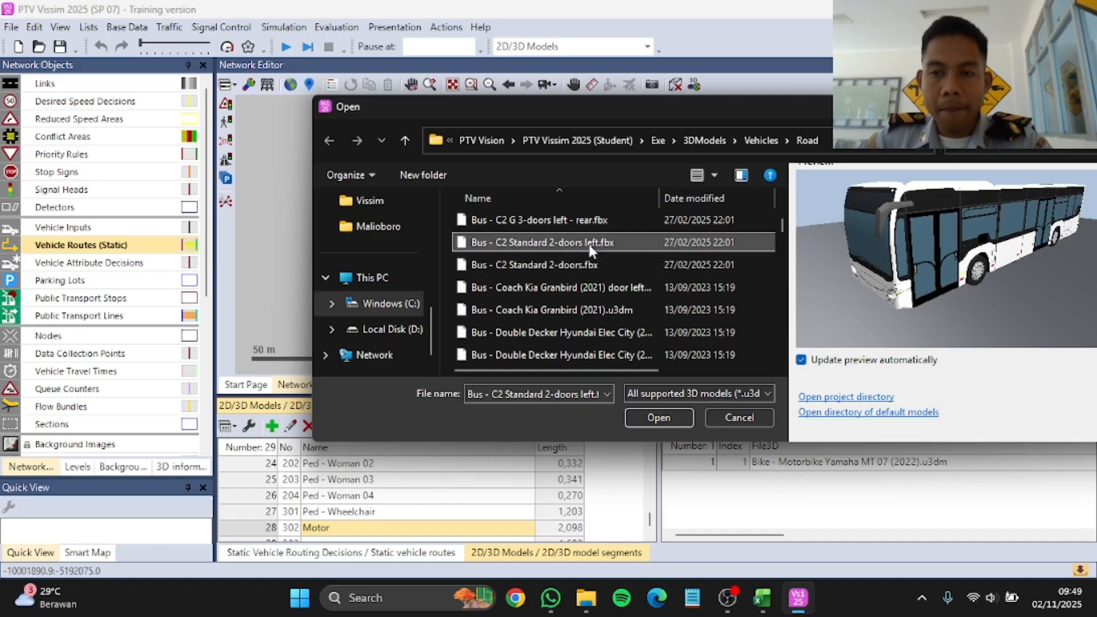
pyautogui.click(656, 417)
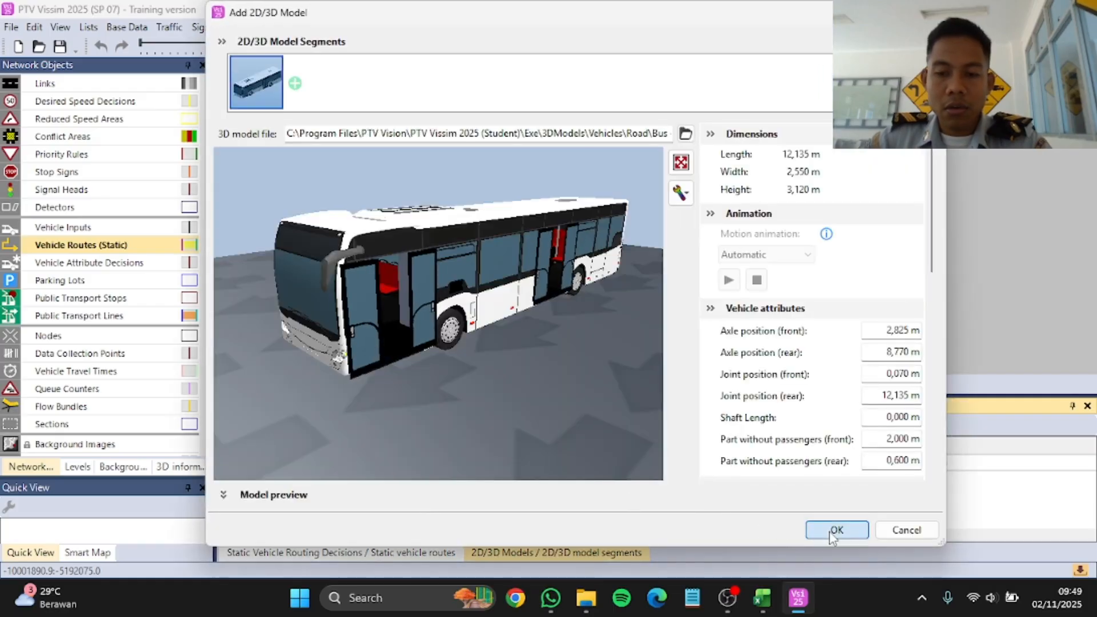
pyautogui.click(834, 529)
# Step: Name the new bus model Trans Jogja
pyautogui.click(362, 527)
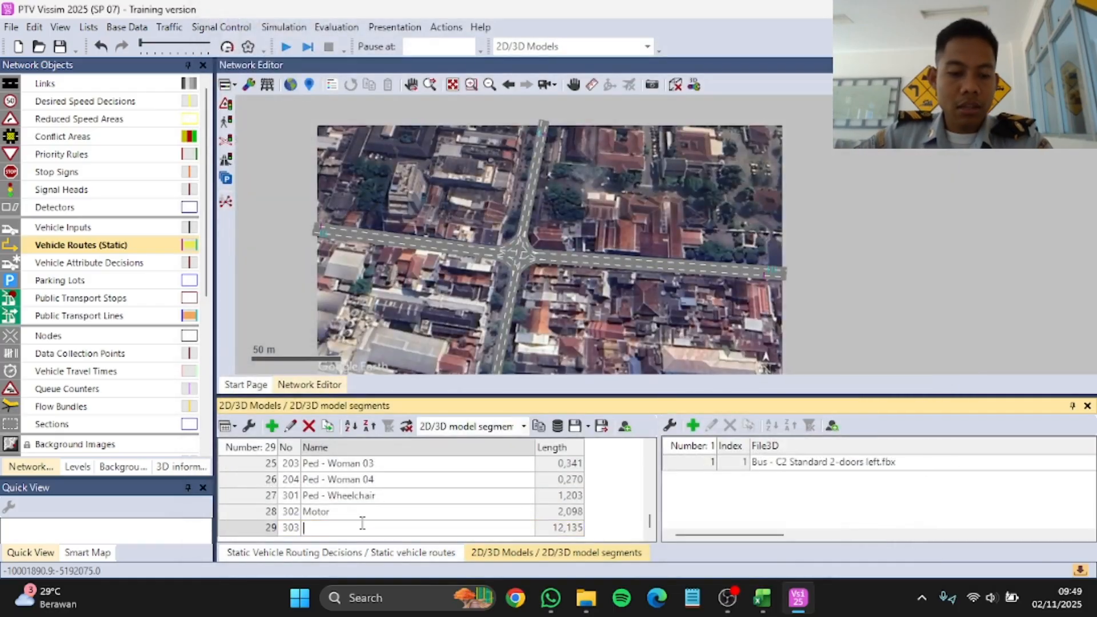
pyautogui.write('Trans Jogja')
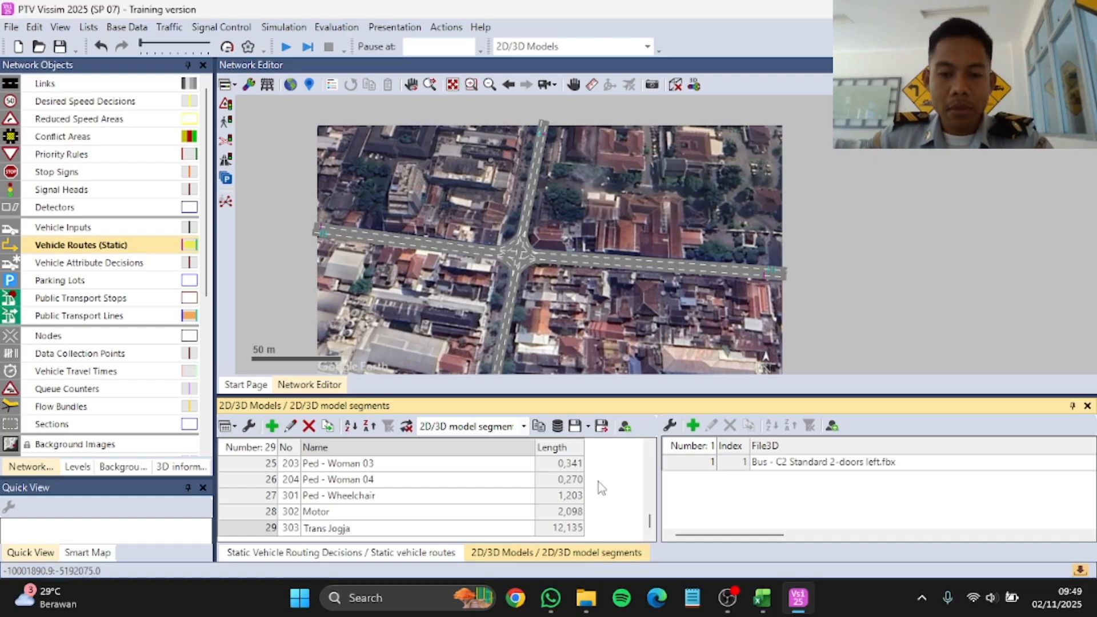
pyautogui.press('Return')
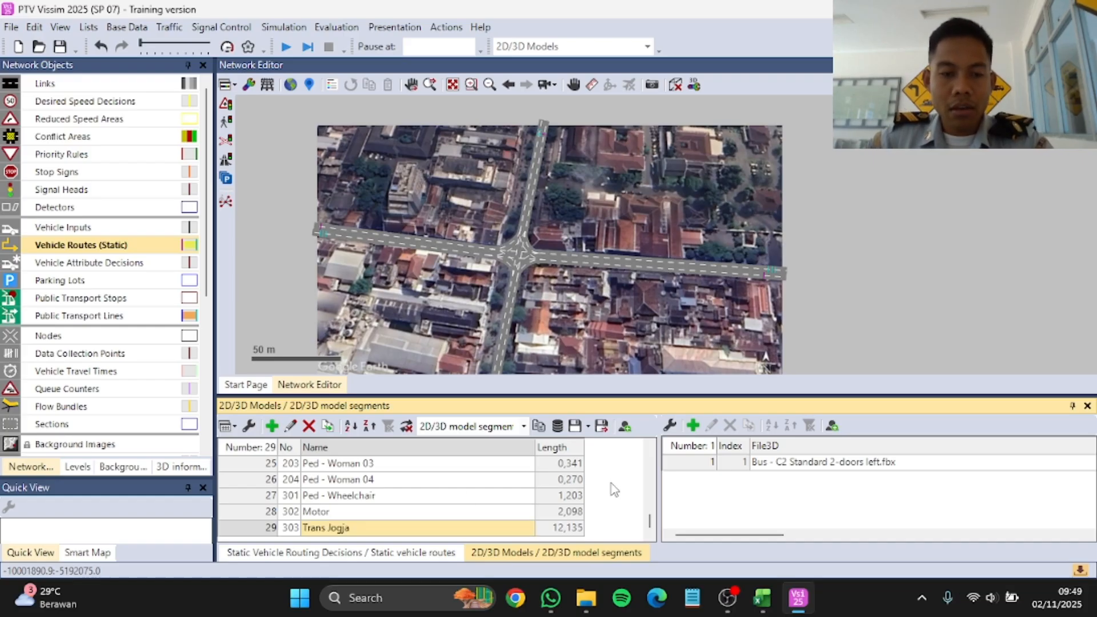
# Step: Add a new entry to the 2D/3D model distributions and name it Motor
pyautogui.click(127, 27)
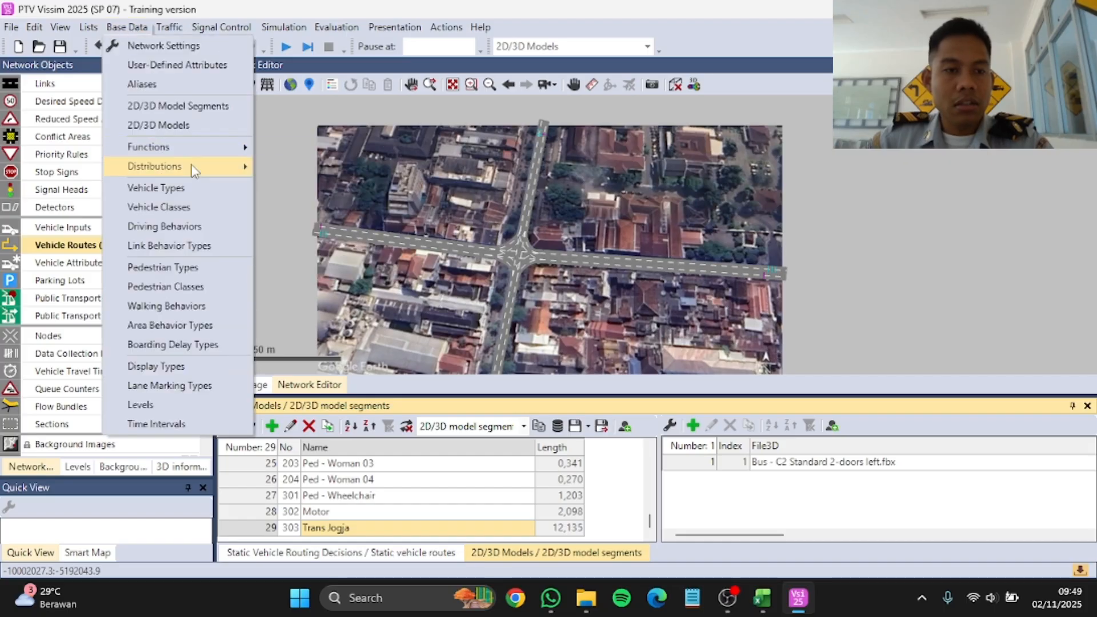
pyautogui.moveTo(193, 170)
pyautogui.click(319, 303)
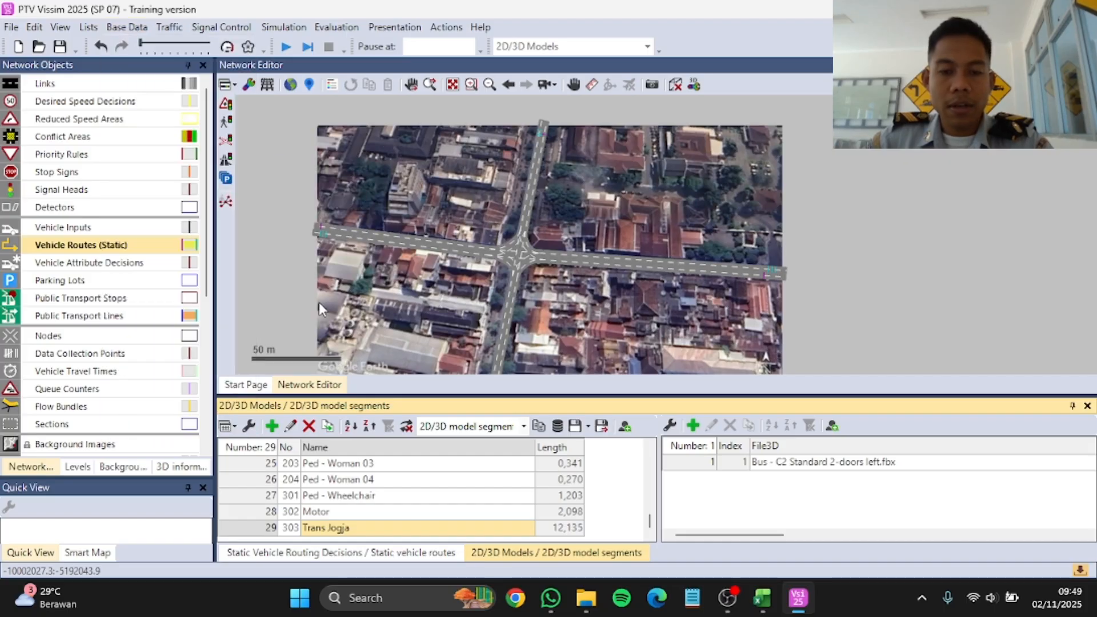
pyautogui.click(272, 426)
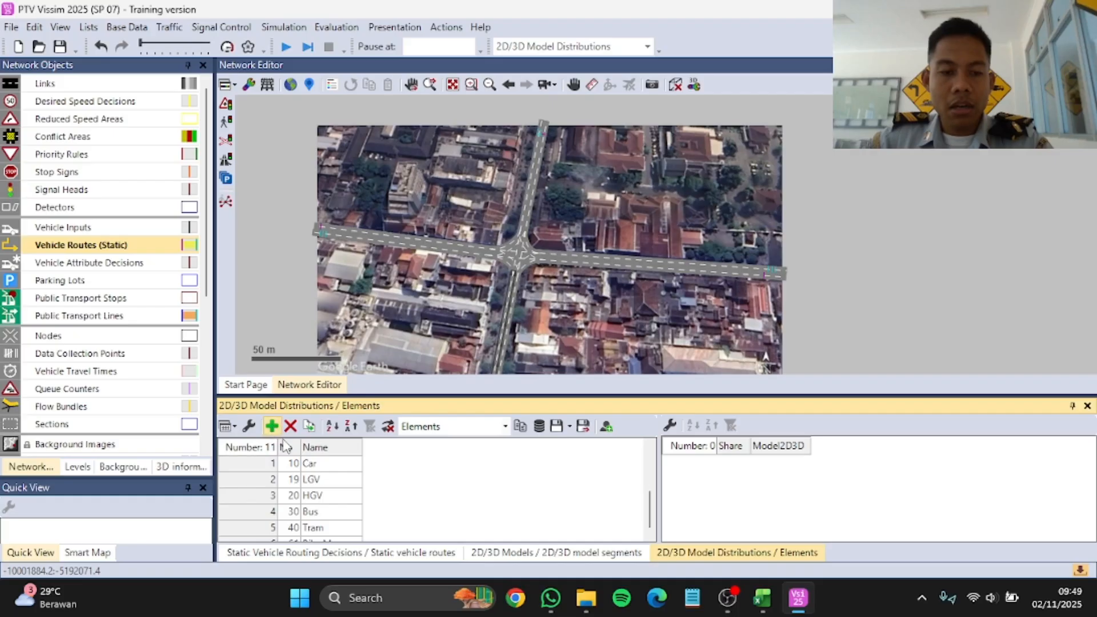
pyautogui.doubleClick(353, 528)
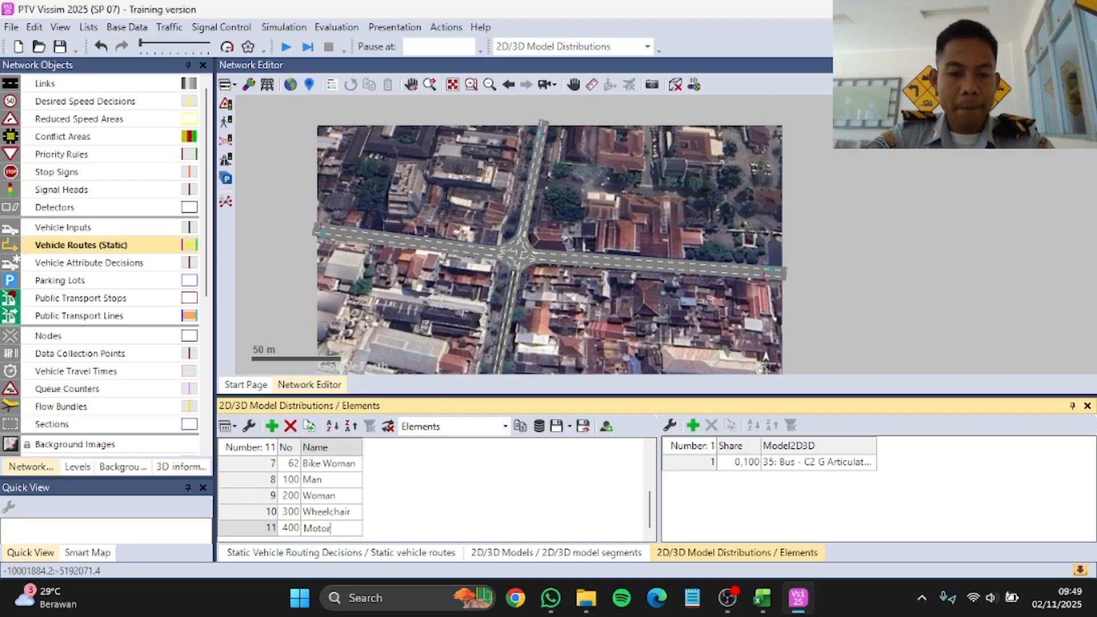
pyautogui.press('Return')
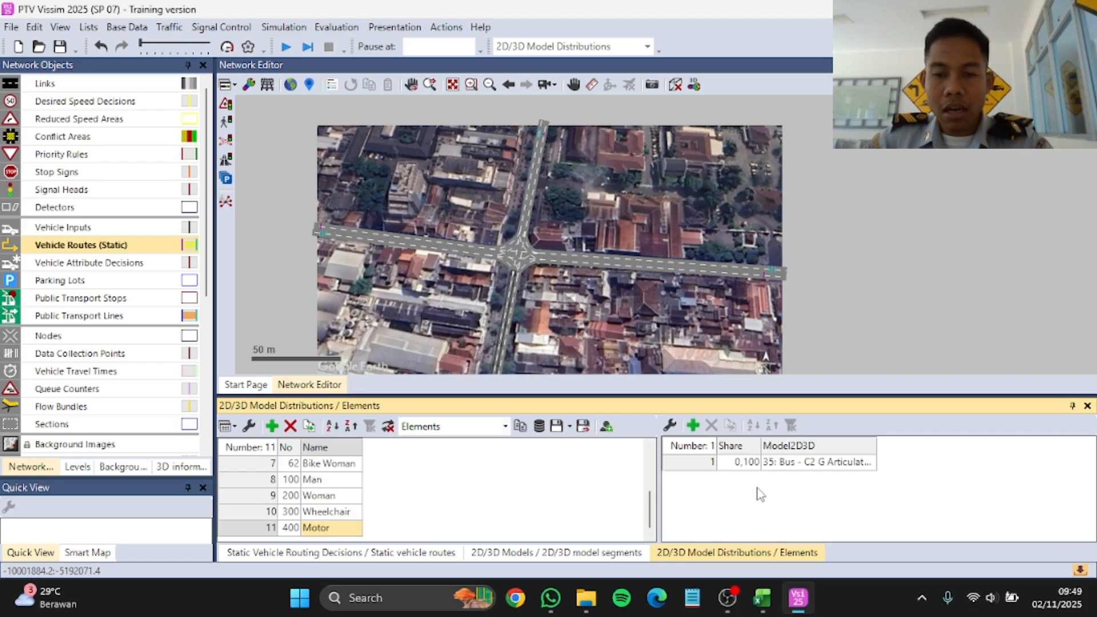
# Step: Assign model 302: Motor to the Motor distribution, and add a Trans Jogja distribution that uses model 303: Trans Jogja
pyautogui.click(869, 463)
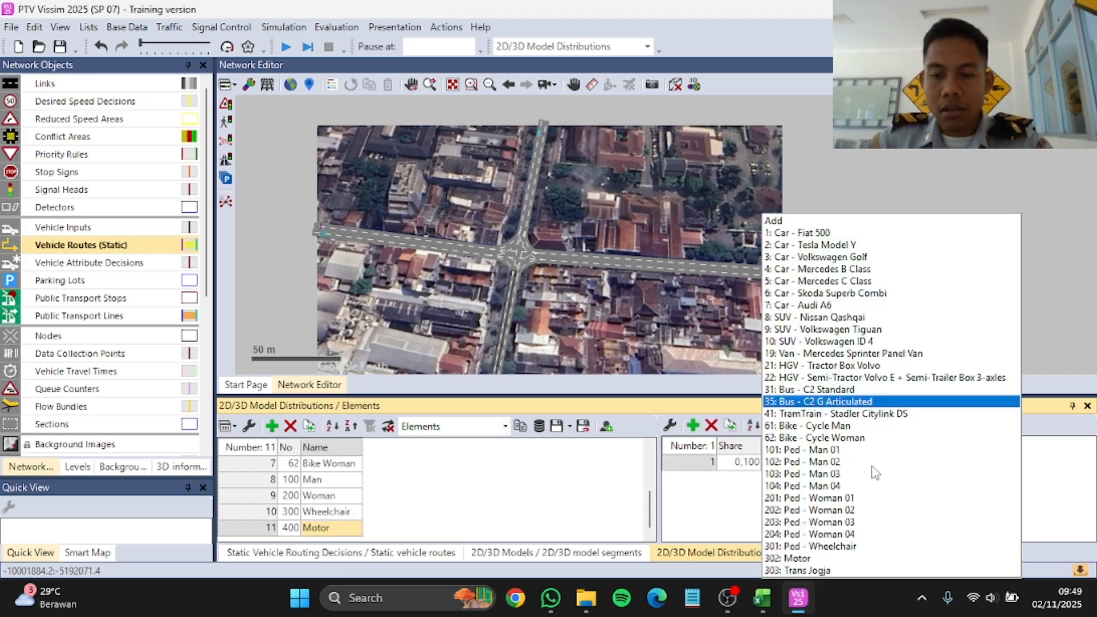
pyautogui.click(826, 558)
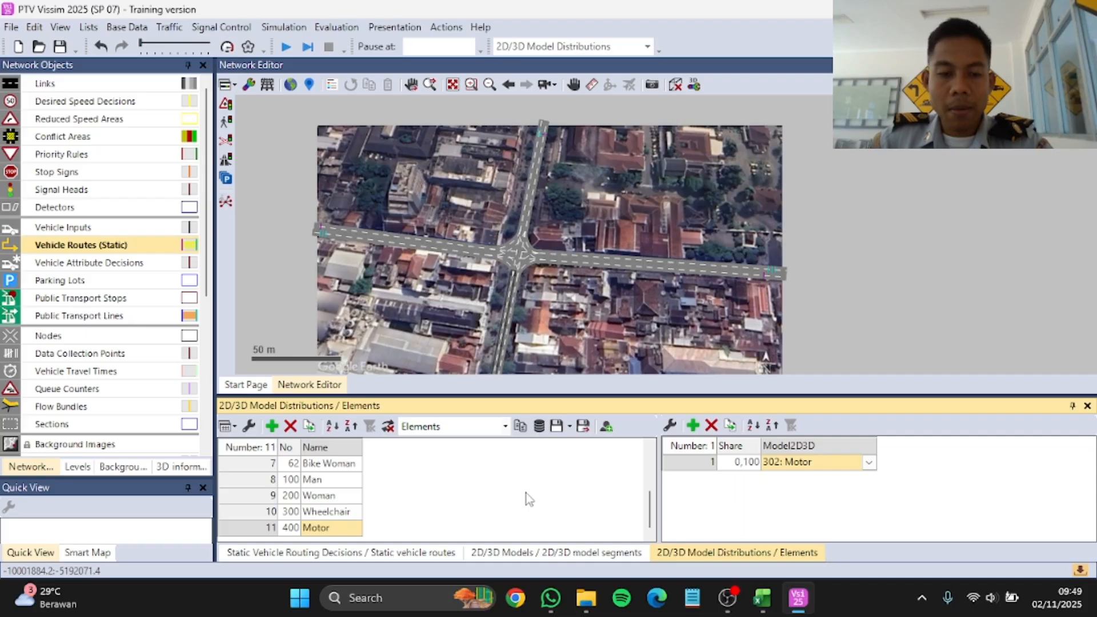
pyautogui.click(271, 427)
pyautogui.click(321, 528)
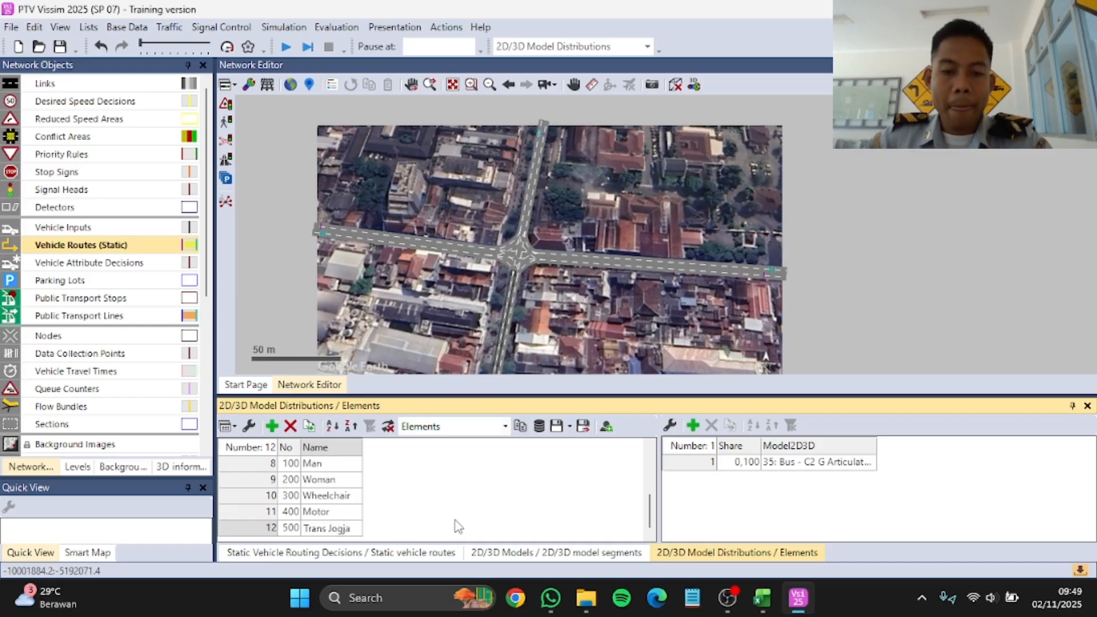
pyautogui.click(804, 467)
pyautogui.click(869, 462)
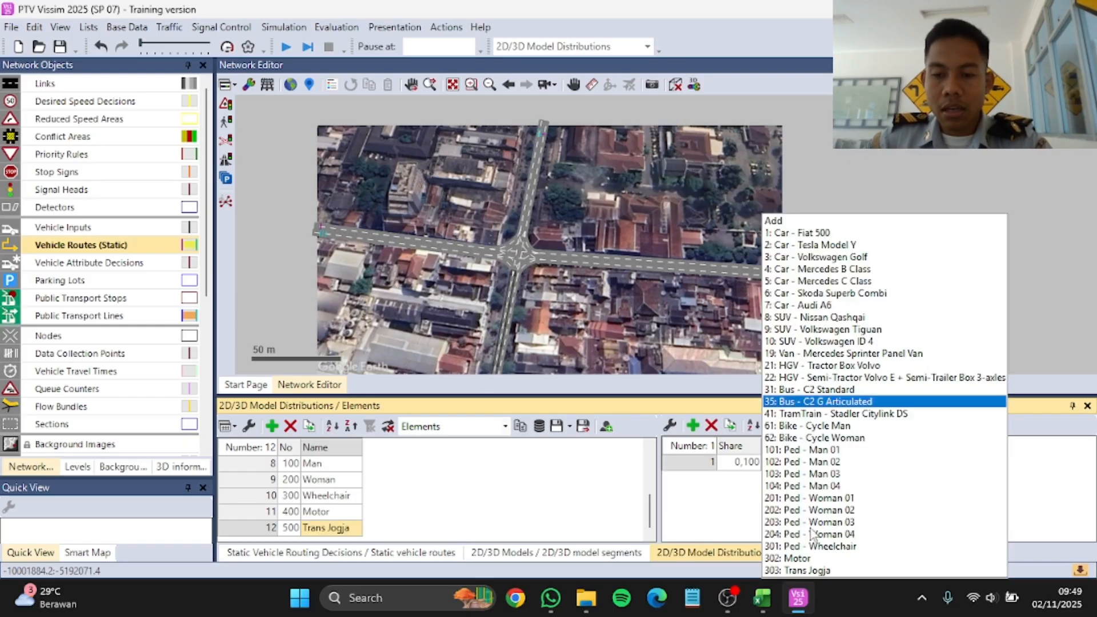
pyautogui.click(805, 570)
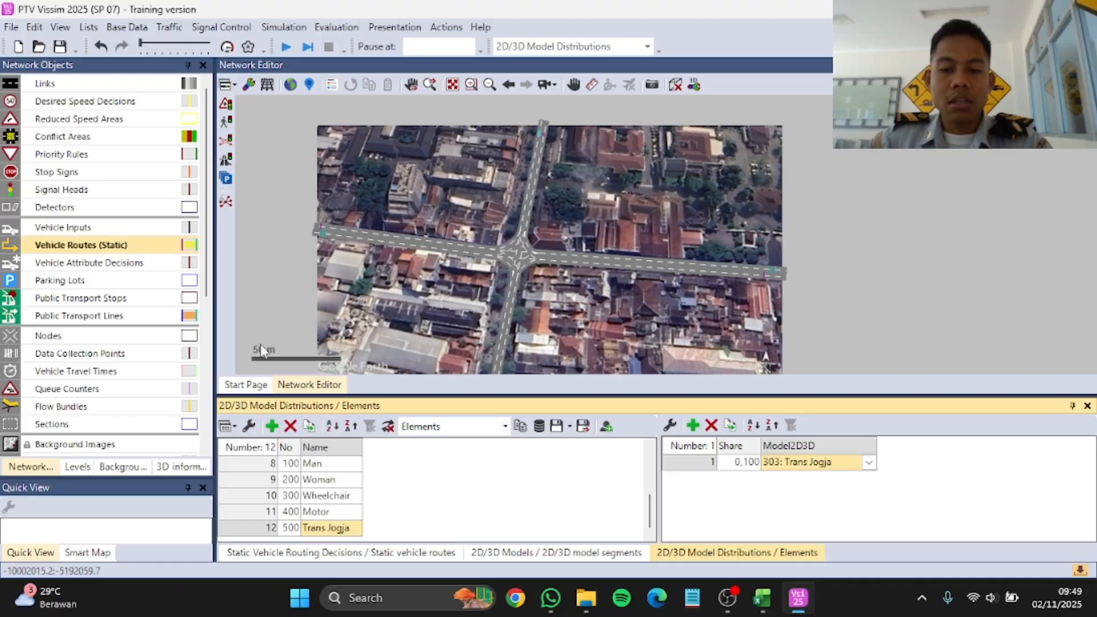
# Step: Add a vehicle type named Motor with category Bike and vehicle model 400: Motor
pyautogui.click(127, 26)
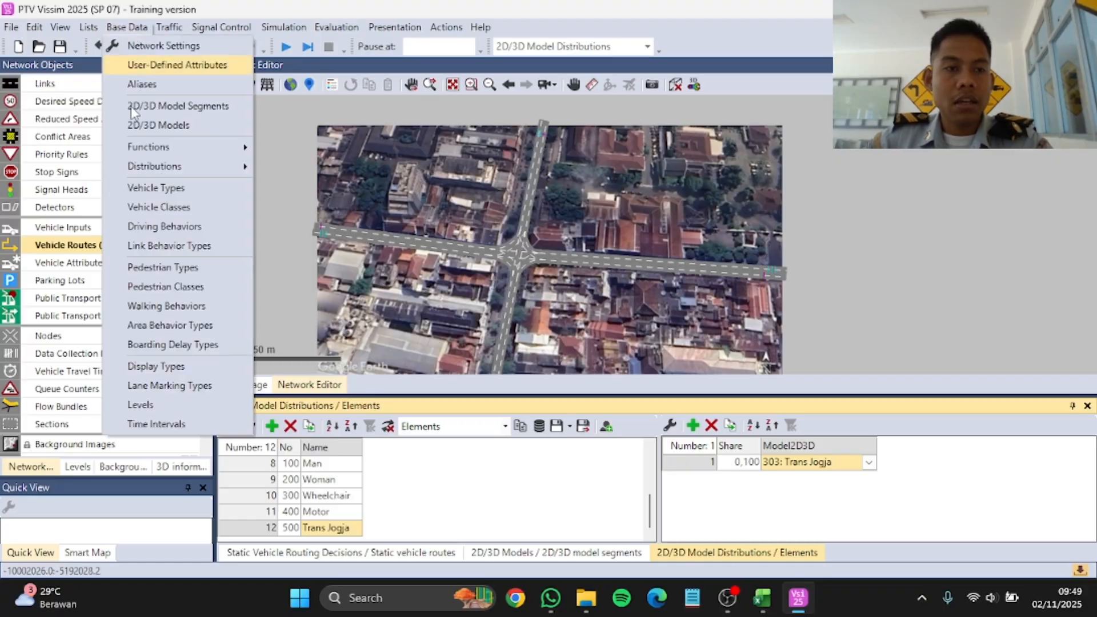
pyautogui.click(166, 185)
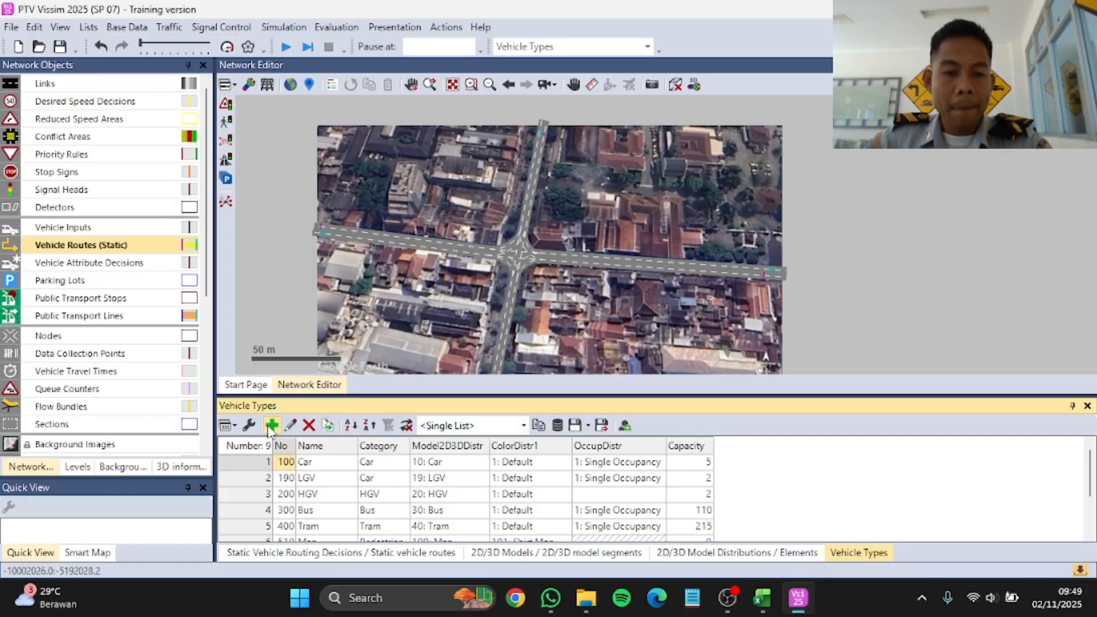
pyautogui.click(271, 425)
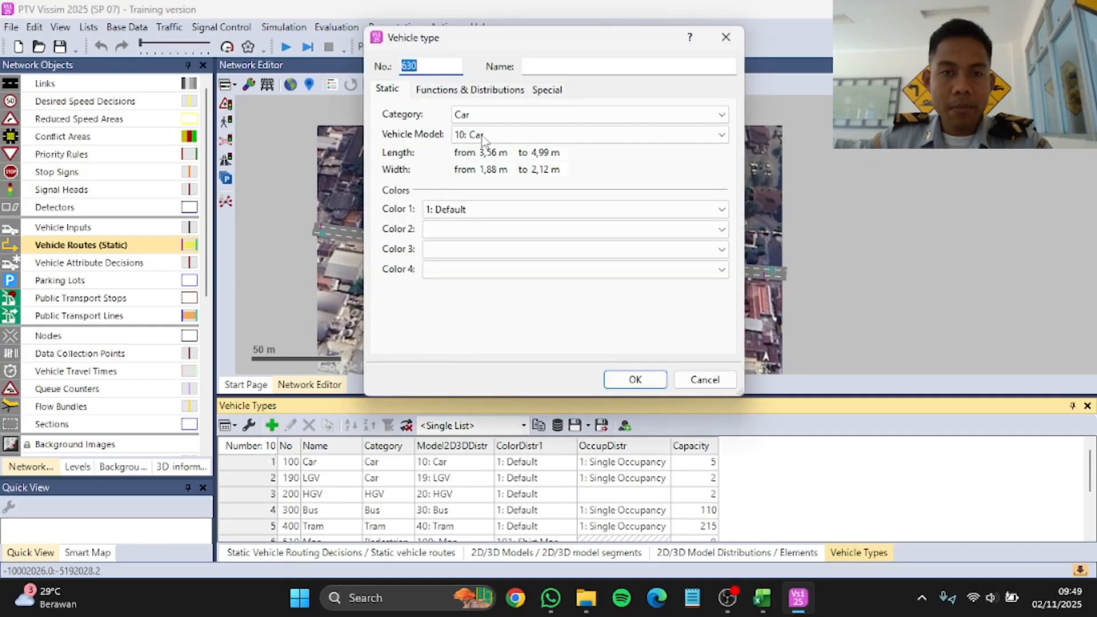
pyautogui.click(538, 72)
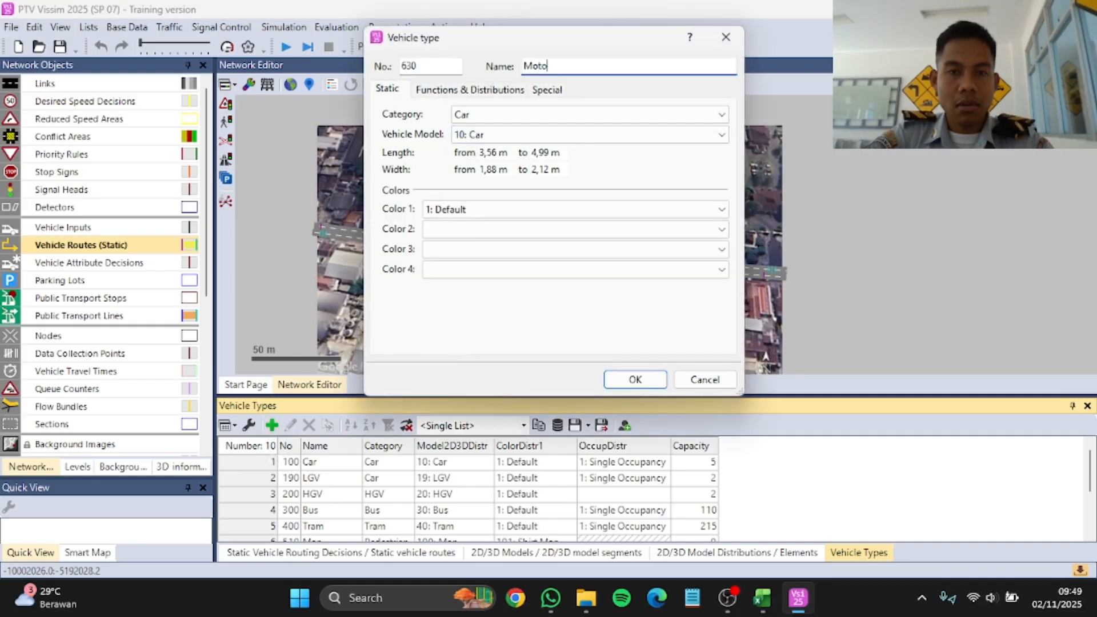
pyautogui.click(534, 114)
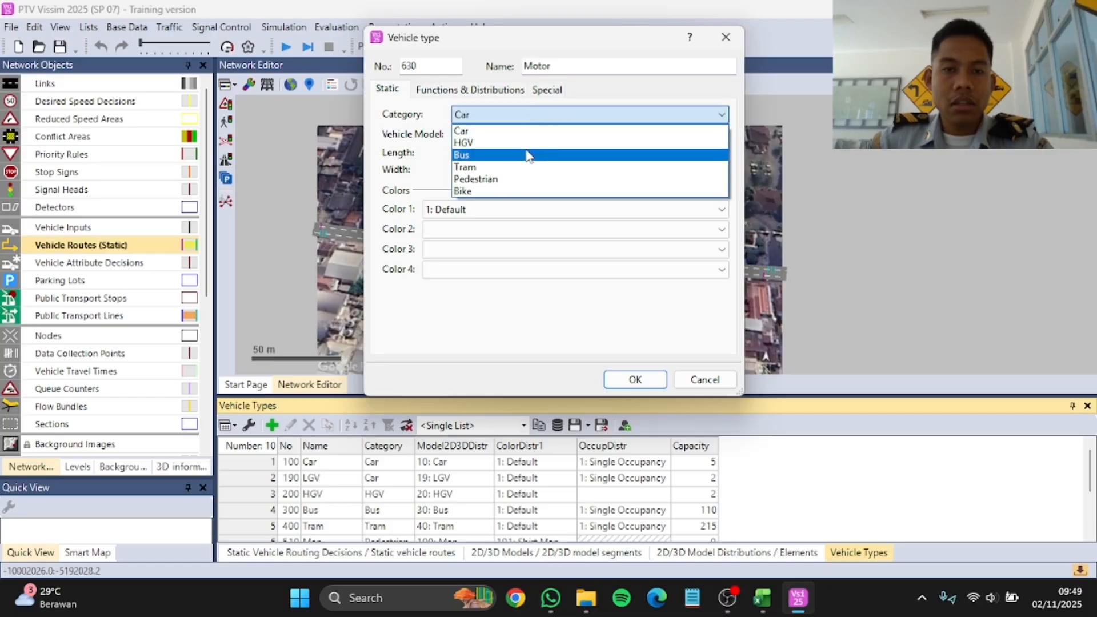
pyautogui.click(509, 191)
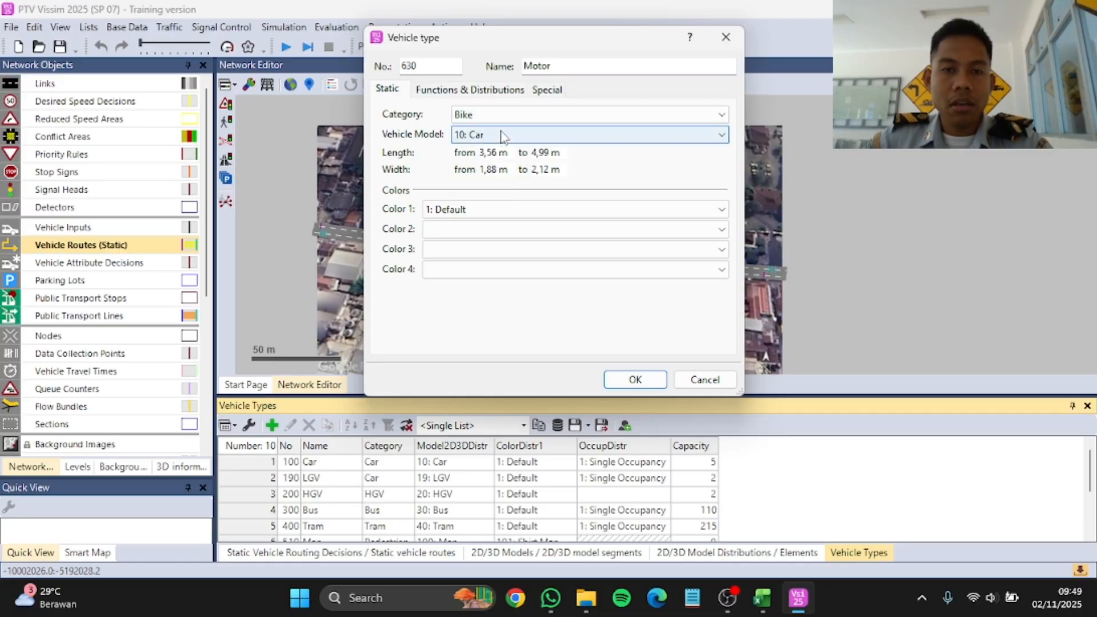
pyautogui.click(500, 136)
pyautogui.click(497, 272)
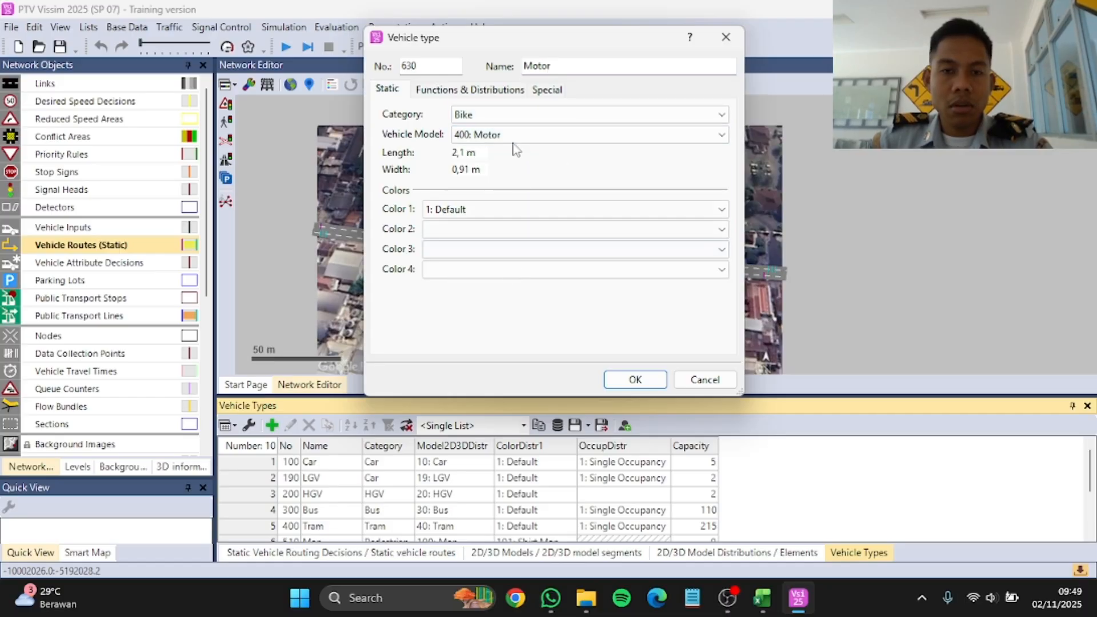
# Step: Set the Motor type's maximum and desired acceleration and deceleration functions all to 6: Bike
pyautogui.click(473, 92)
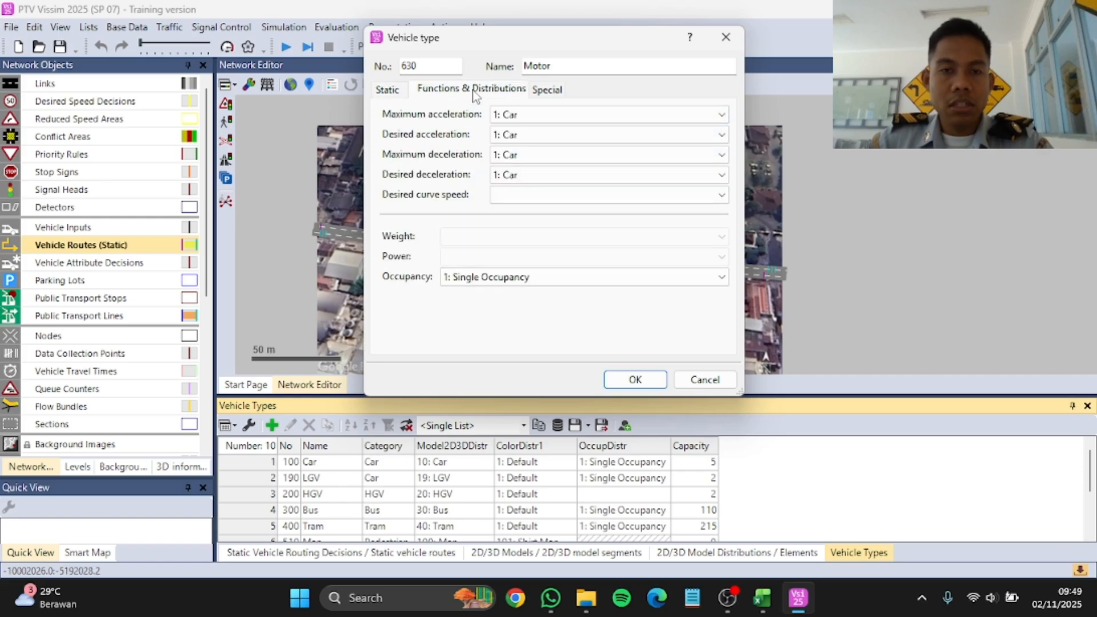
pyautogui.click(557, 120)
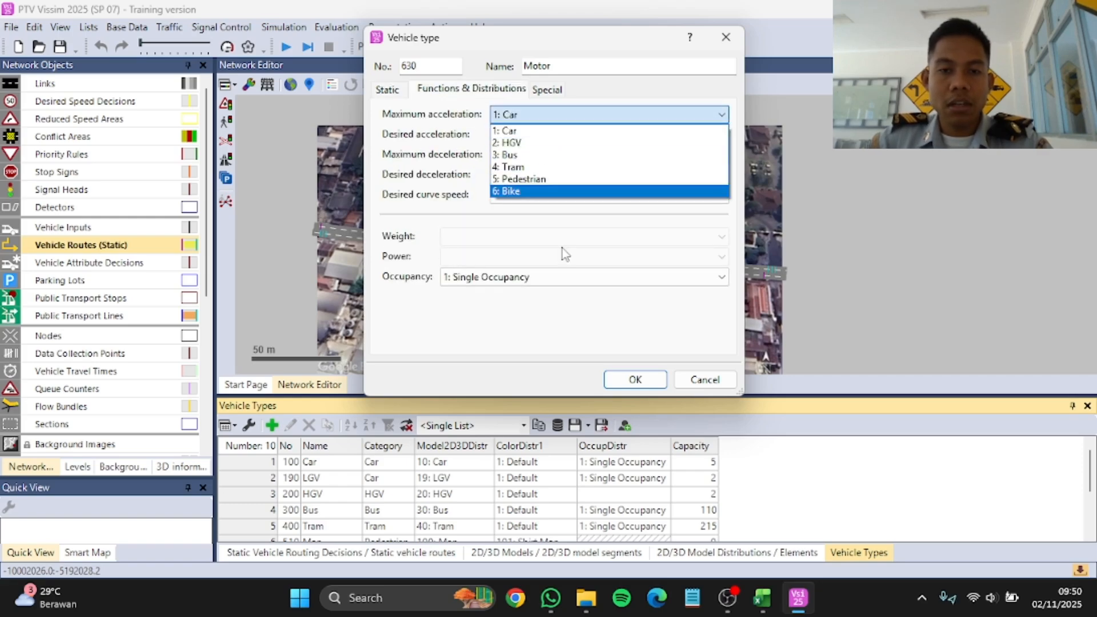
pyautogui.click(551, 191)
pyautogui.click(543, 135)
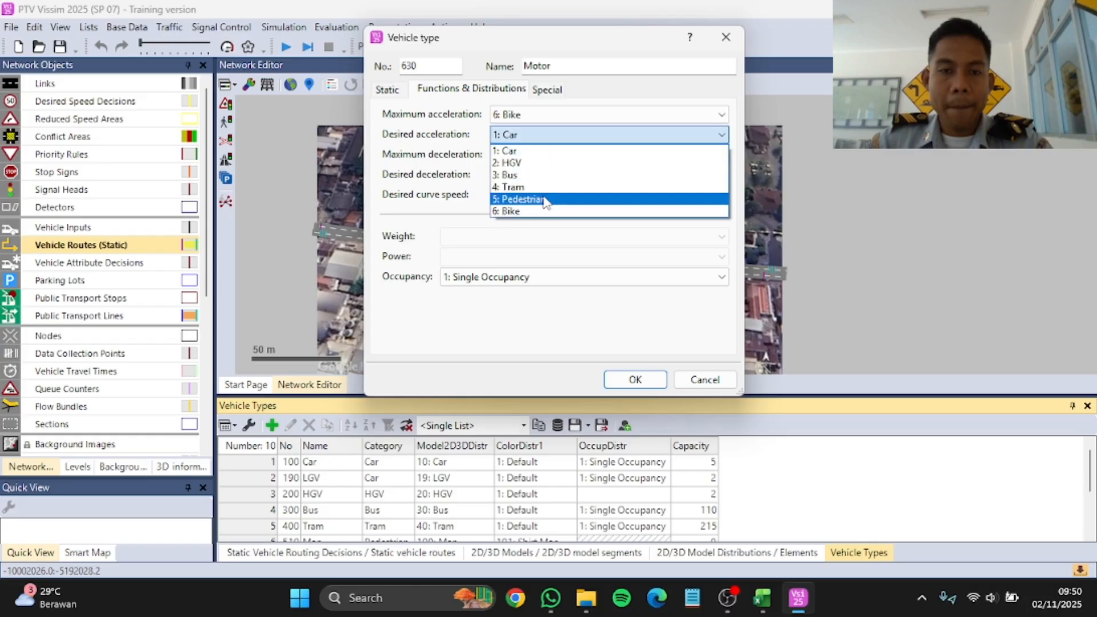
pyautogui.click(547, 211)
pyautogui.click(540, 155)
pyautogui.click(541, 230)
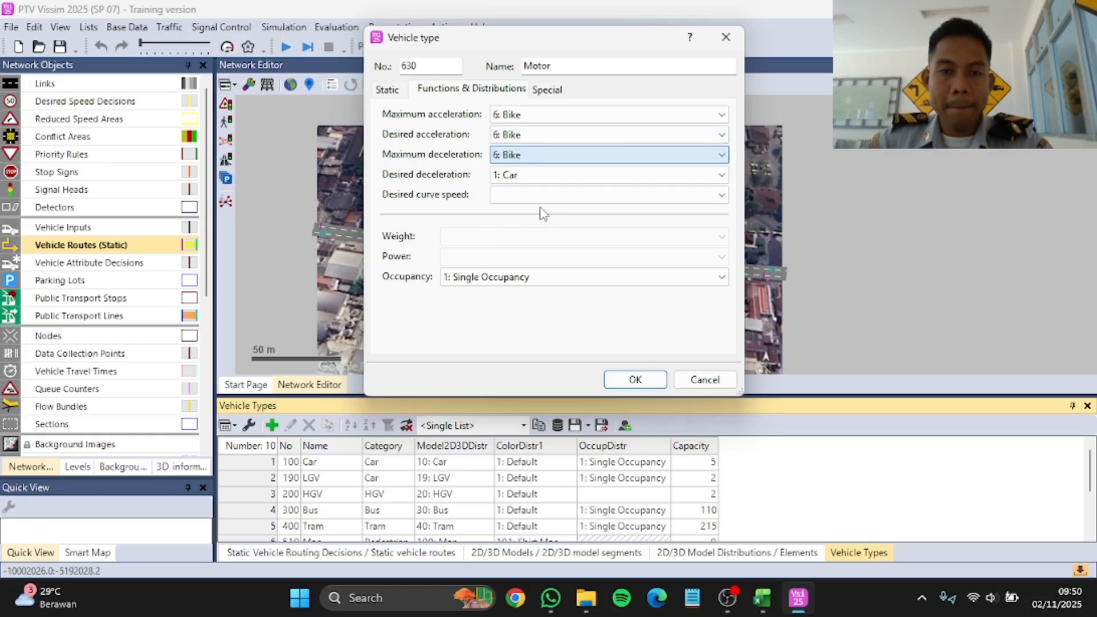
pyautogui.click(540, 175)
pyautogui.click(537, 252)
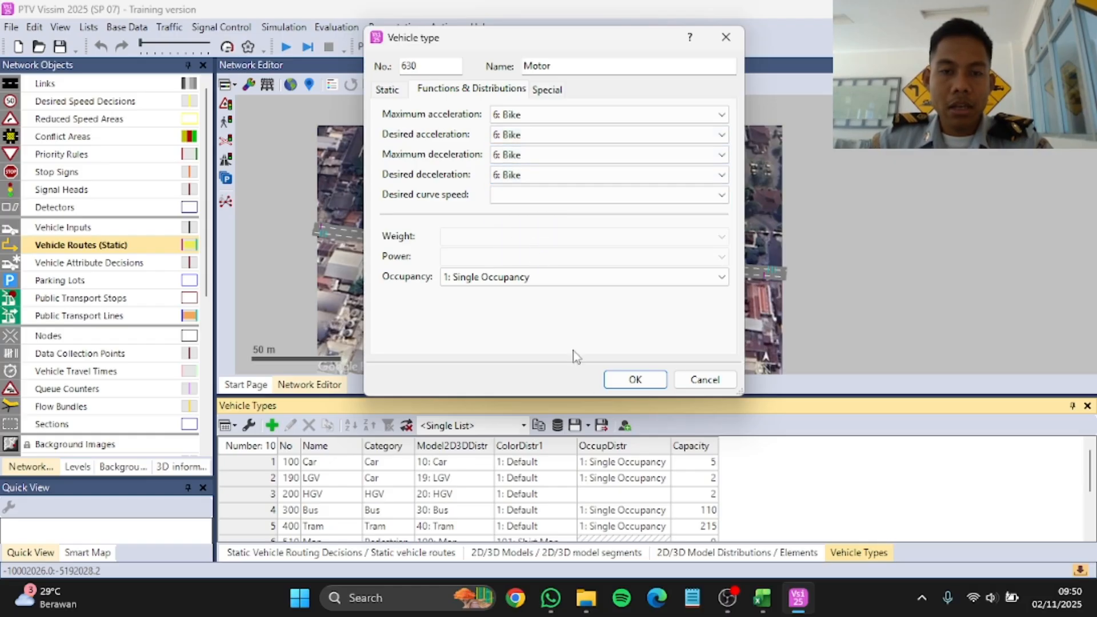
pyautogui.click(623, 379)
# Step: Add a vehicle type named Trans Jogja with category Bus and vehicle model 500: Trans Jogja
pyautogui.click(272, 425)
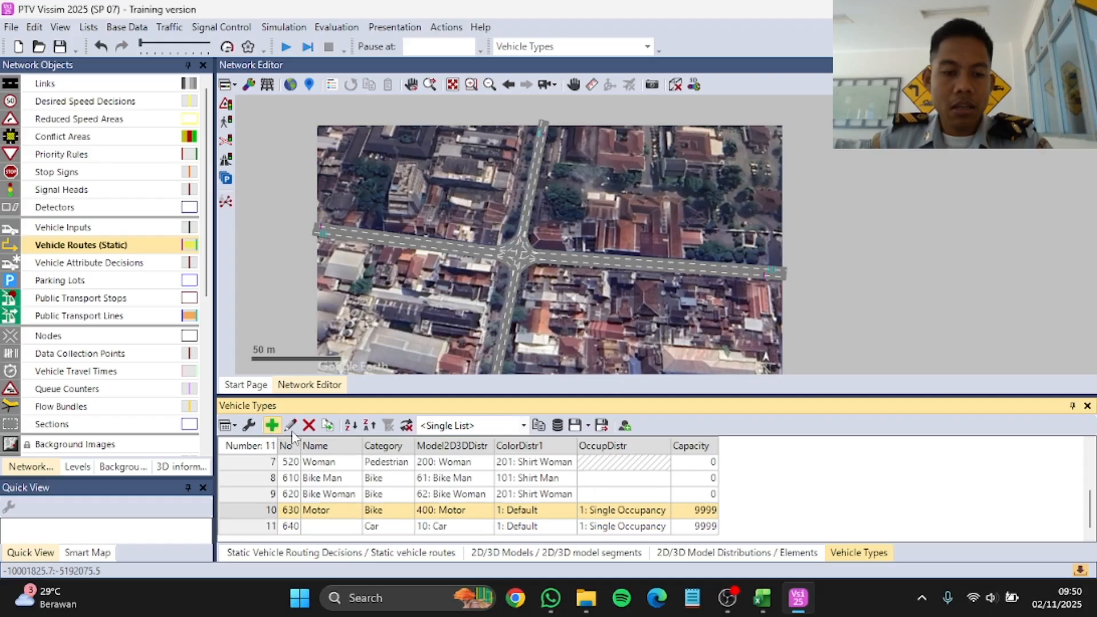
pyautogui.click(566, 67)
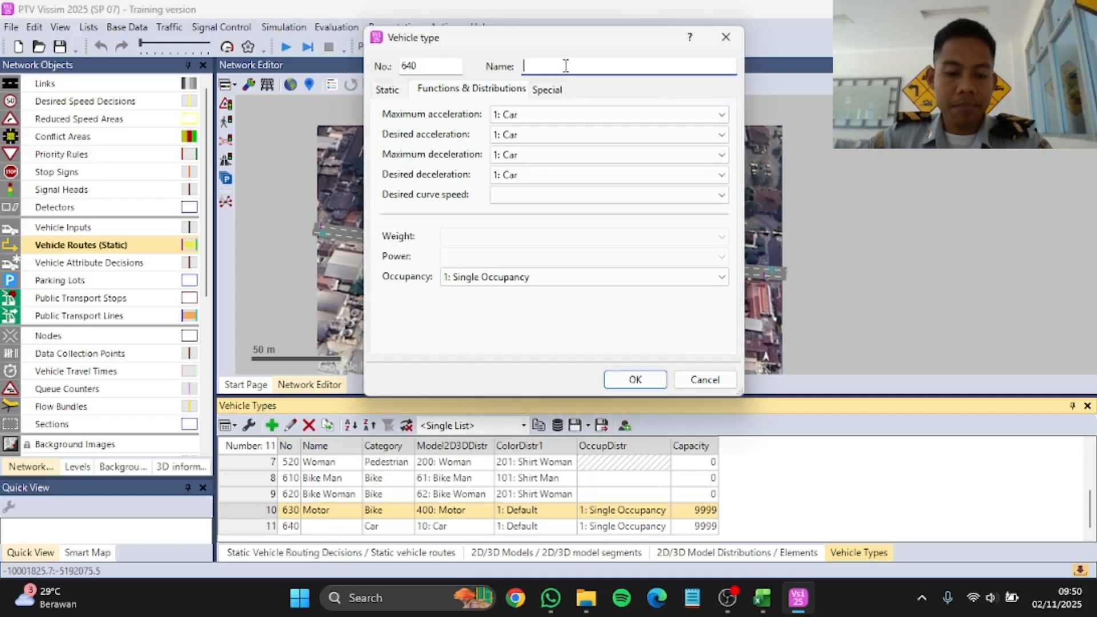
pyautogui.write('Trans ')
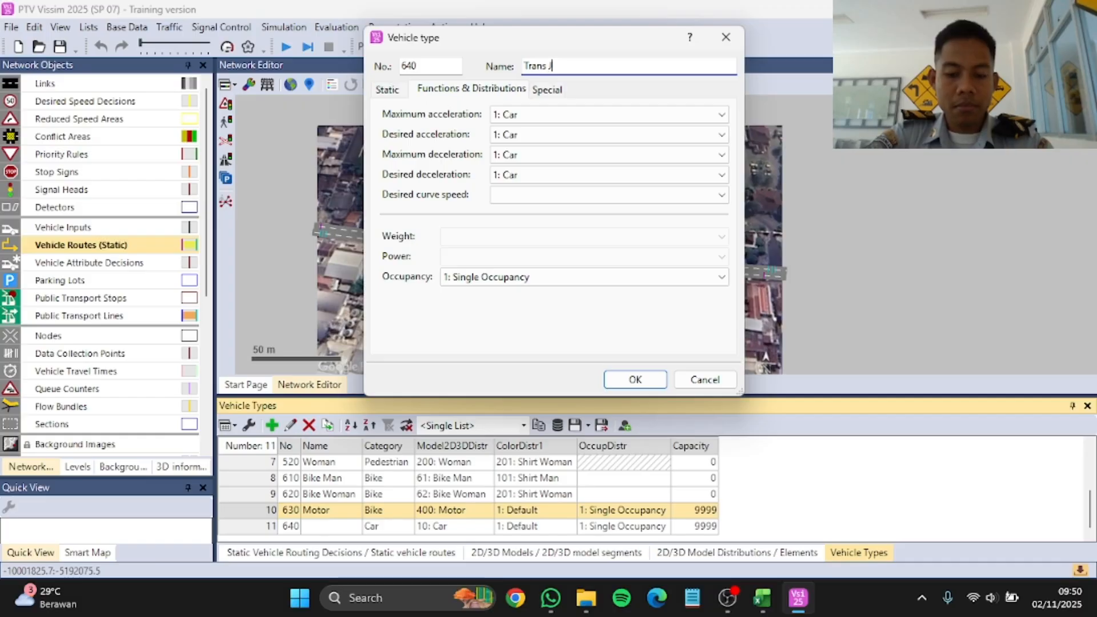
pyautogui.write('Jogja')
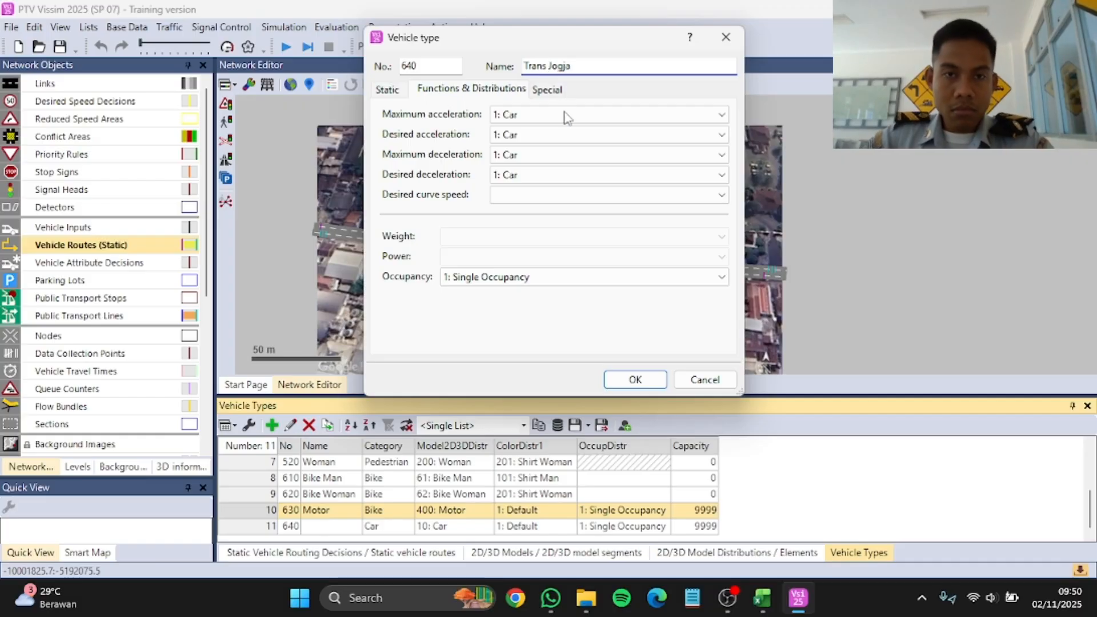
pyautogui.click(394, 90)
pyautogui.click(497, 121)
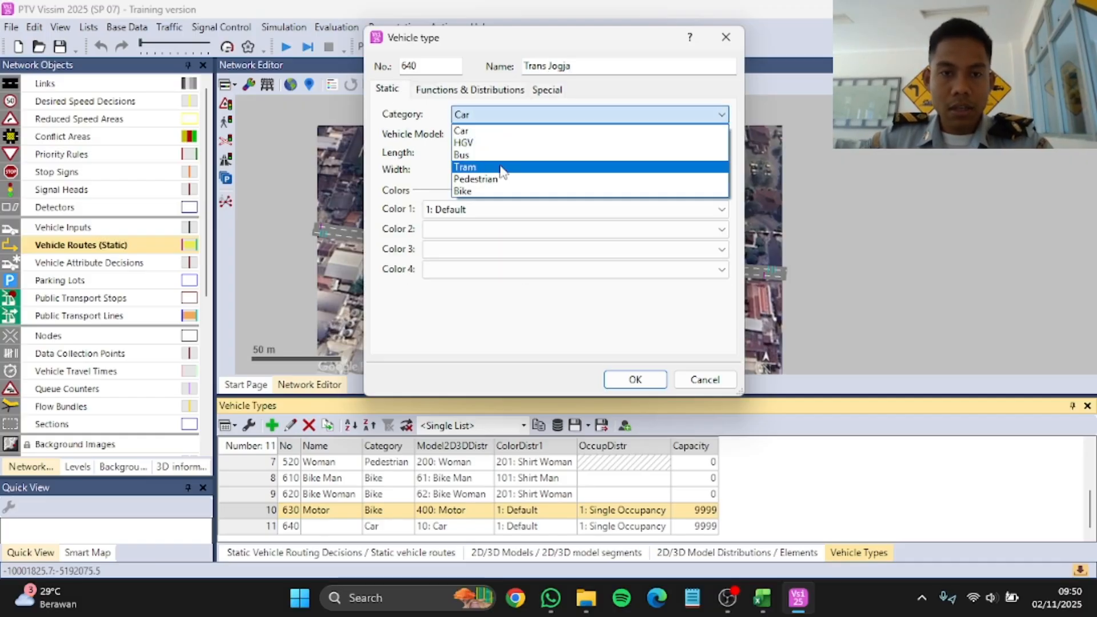
pyautogui.click(490, 151)
pyautogui.click(489, 143)
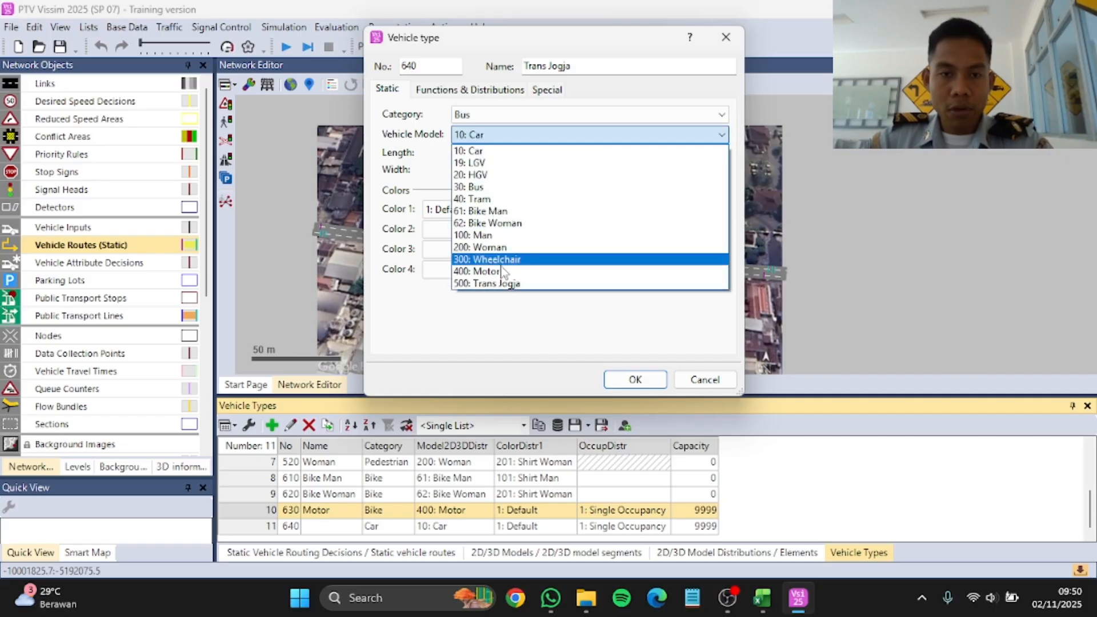
pyautogui.click(510, 284)
# Step: Set the Trans Jogja type's maximum and desired acceleration and deceleration functions all to 3: Bus
pyautogui.click(453, 89)
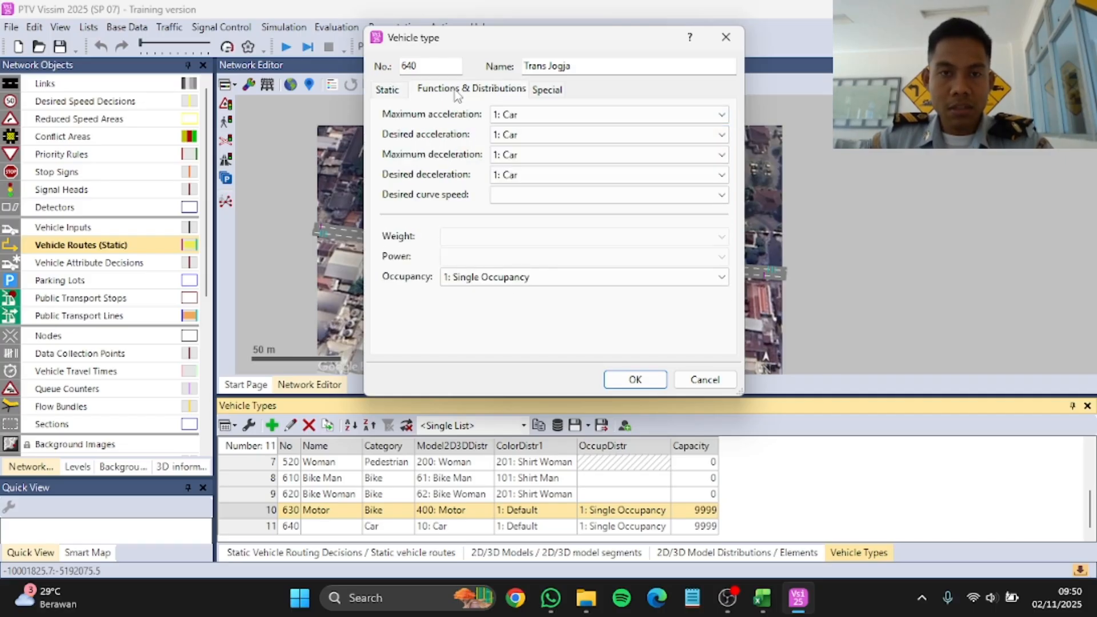
pyautogui.click(509, 114)
pyautogui.click(521, 159)
pyautogui.click(514, 135)
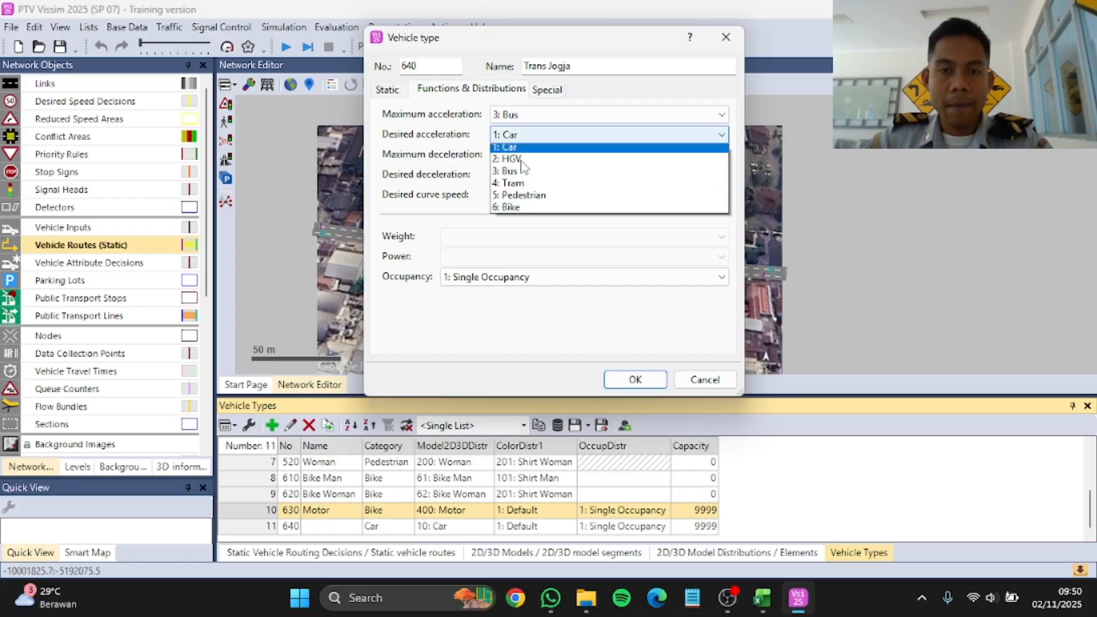
pyautogui.click(526, 175)
pyautogui.click(517, 155)
pyautogui.click(531, 197)
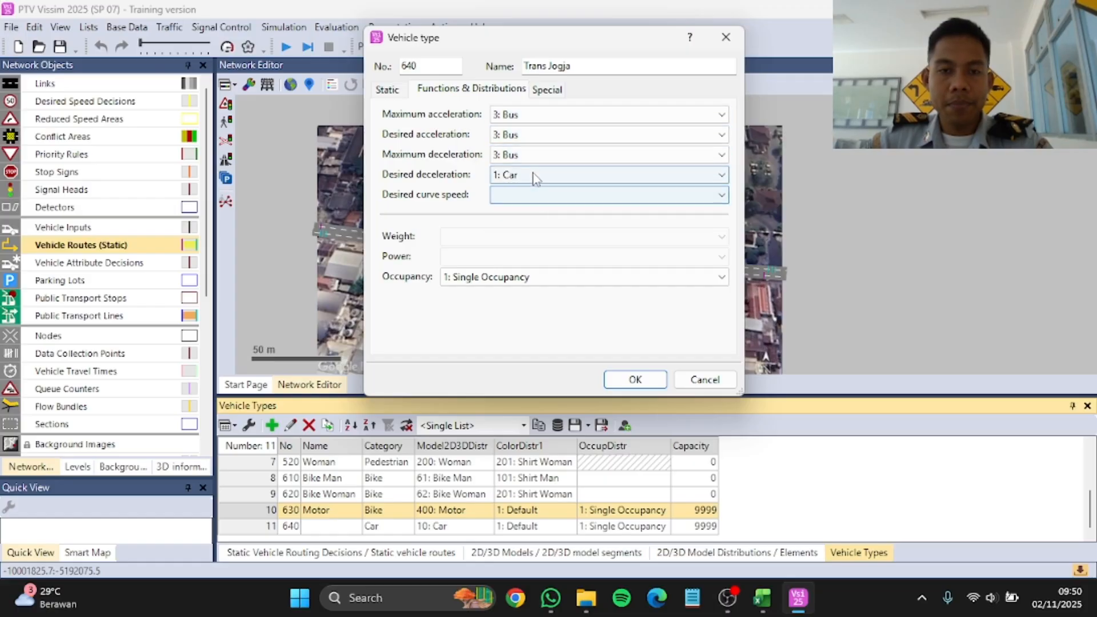
pyautogui.click(534, 175)
pyautogui.click(528, 214)
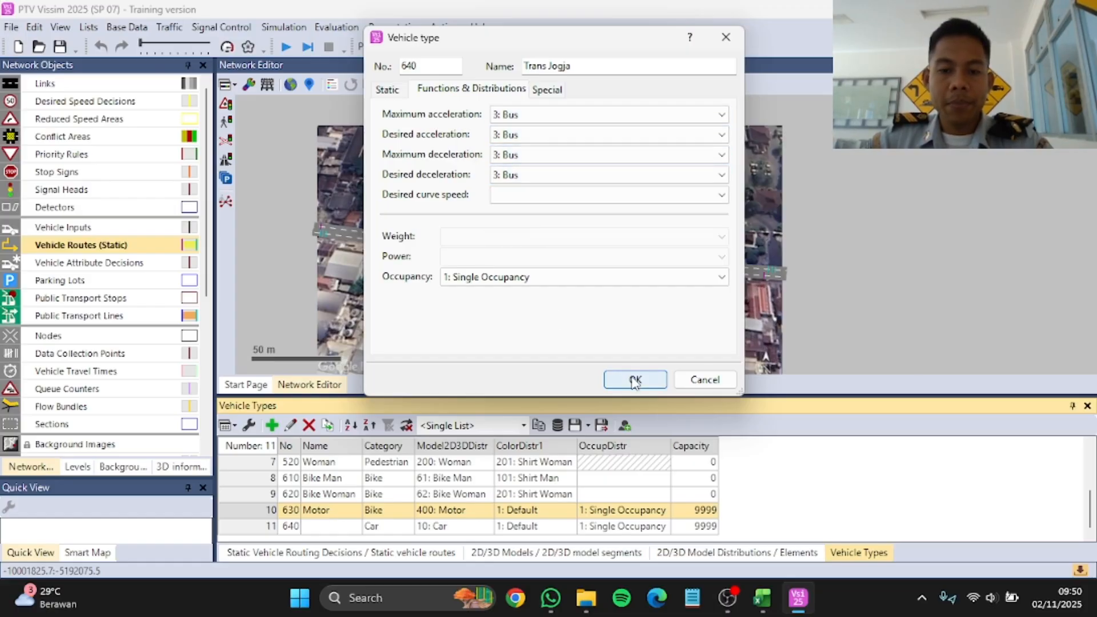
pyautogui.click(632, 379)
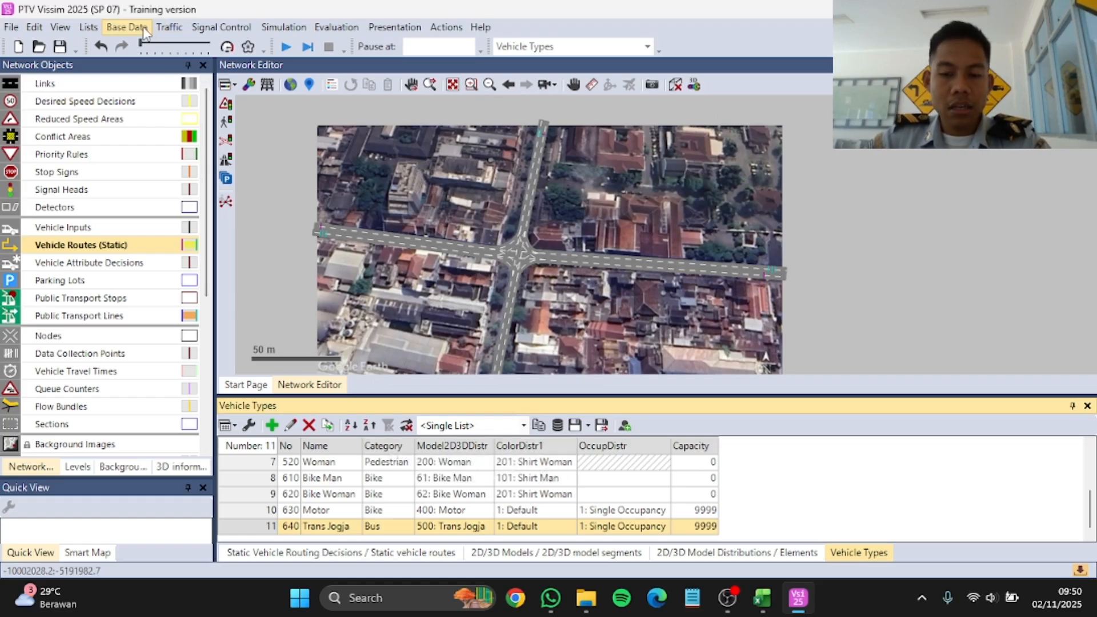
# Step: Add a new vehicle class and name it Motor
pyautogui.click(144, 33)
pyautogui.click(186, 212)
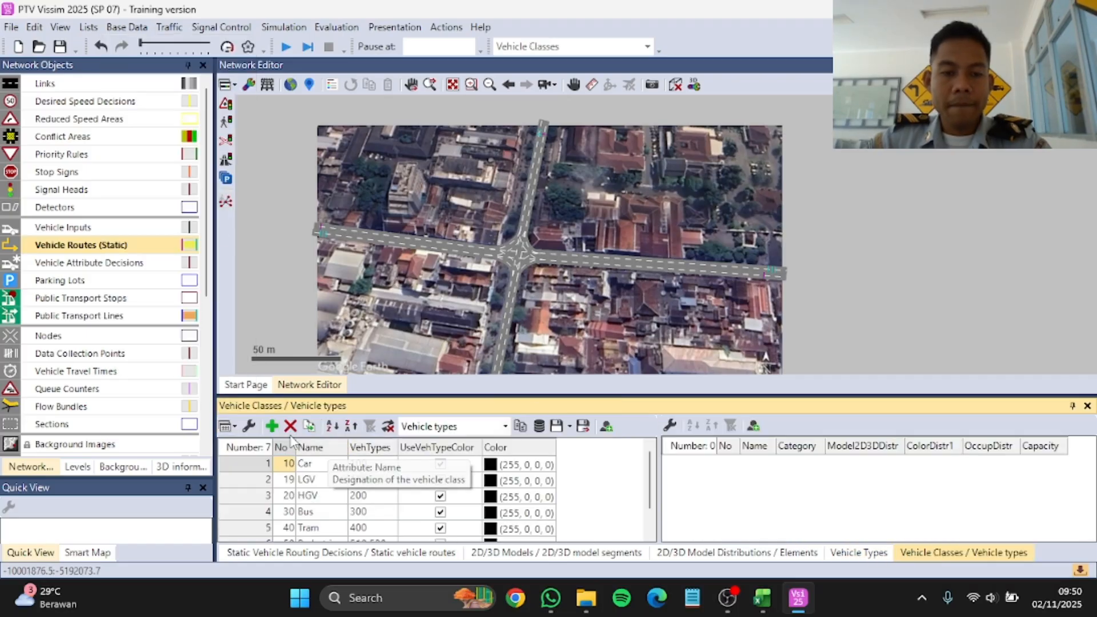
pyautogui.click(272, 426)
pyautogui.click(331, 532)
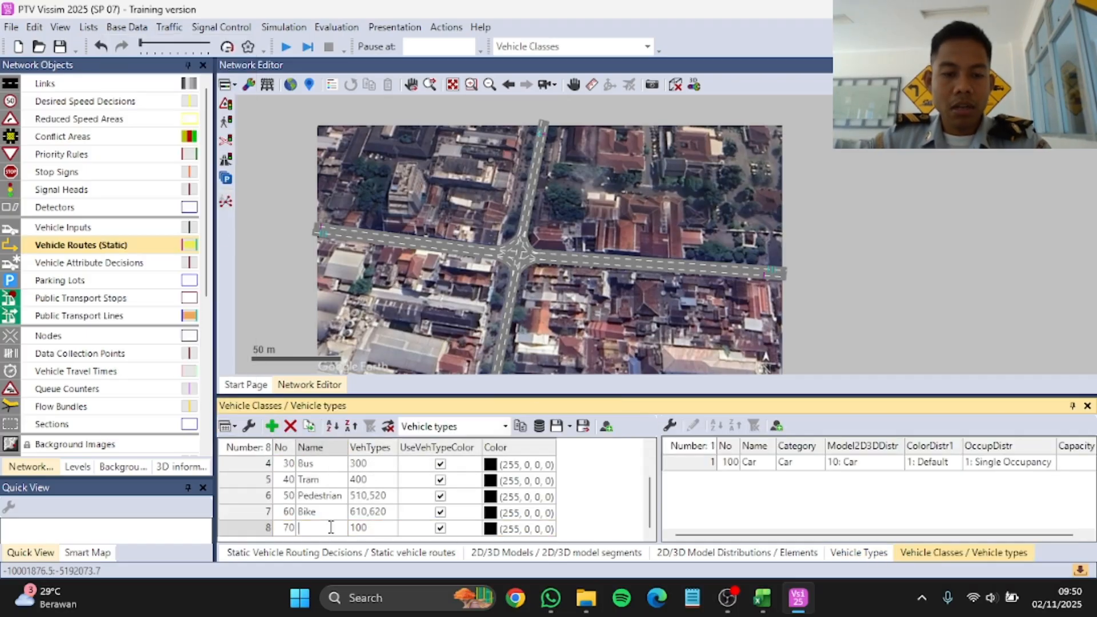
pyautogui.write('Motor')
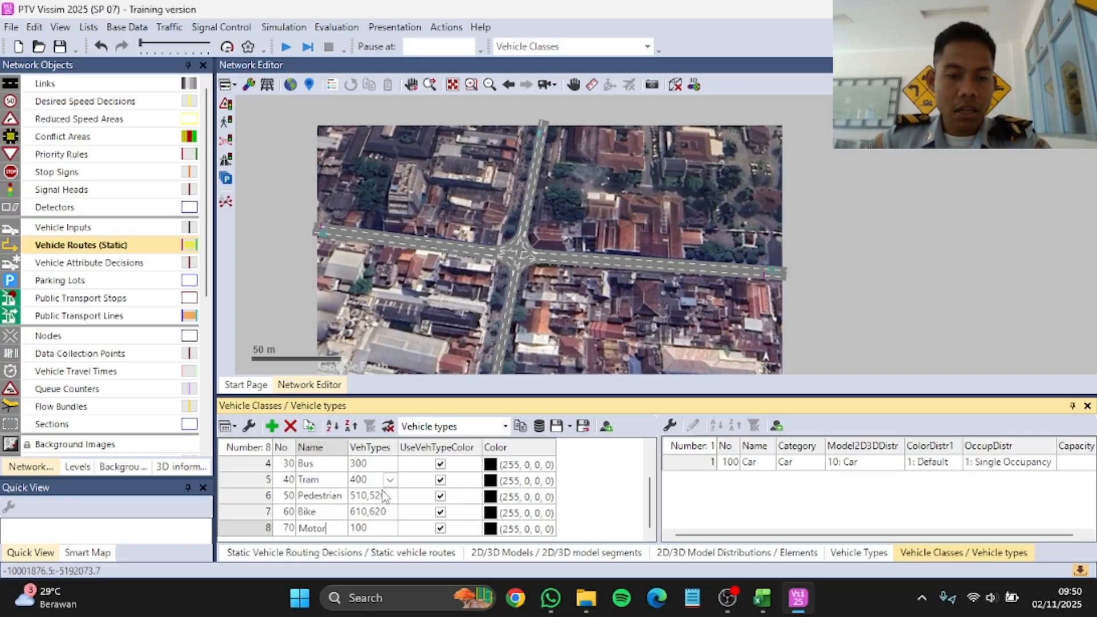
# Step: Make 630: Motor the only vehicle type assigned to the Motor class
pyautogui.click(391, 531)
pyautogui.click(390, 530)
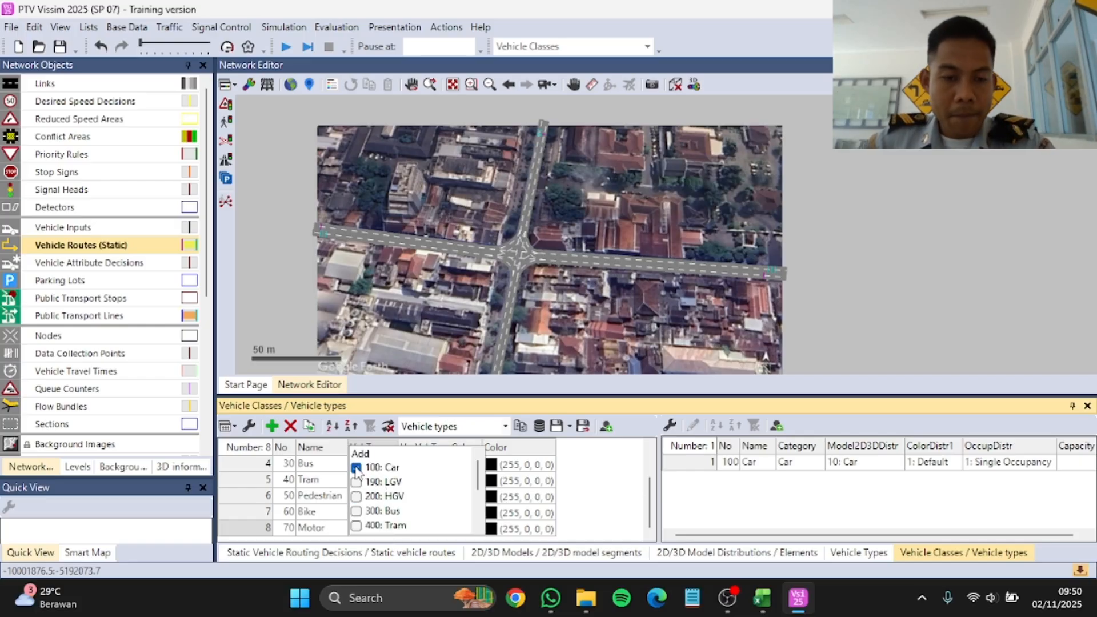
pyautogui.click(356, 468)
pyautogui.scroll(-3, 416, 507)
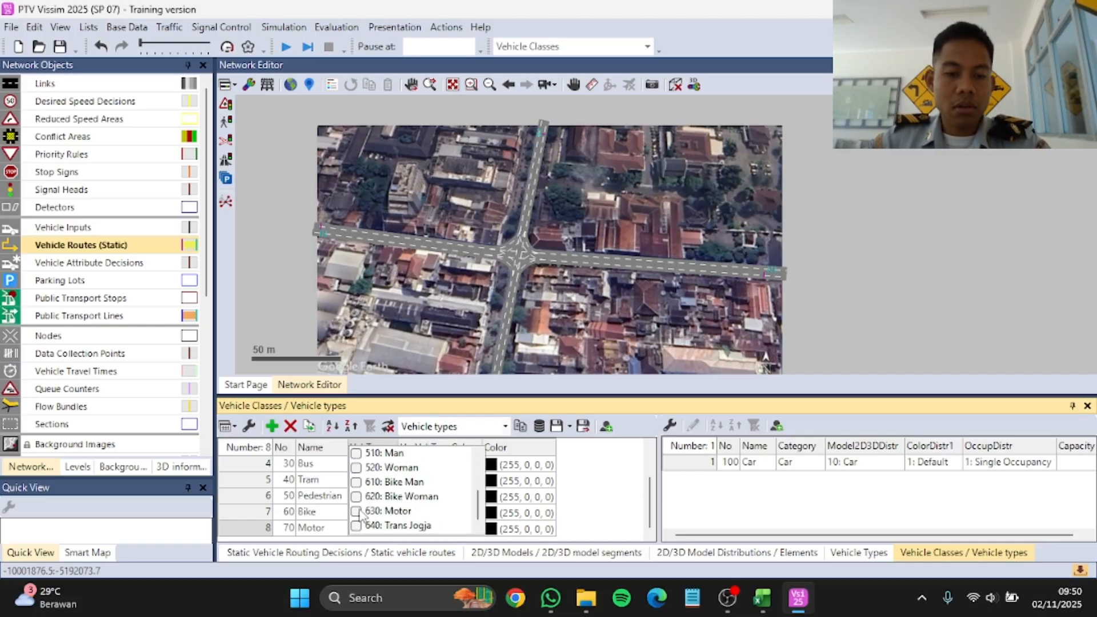
pyautogui.click(356, 511)
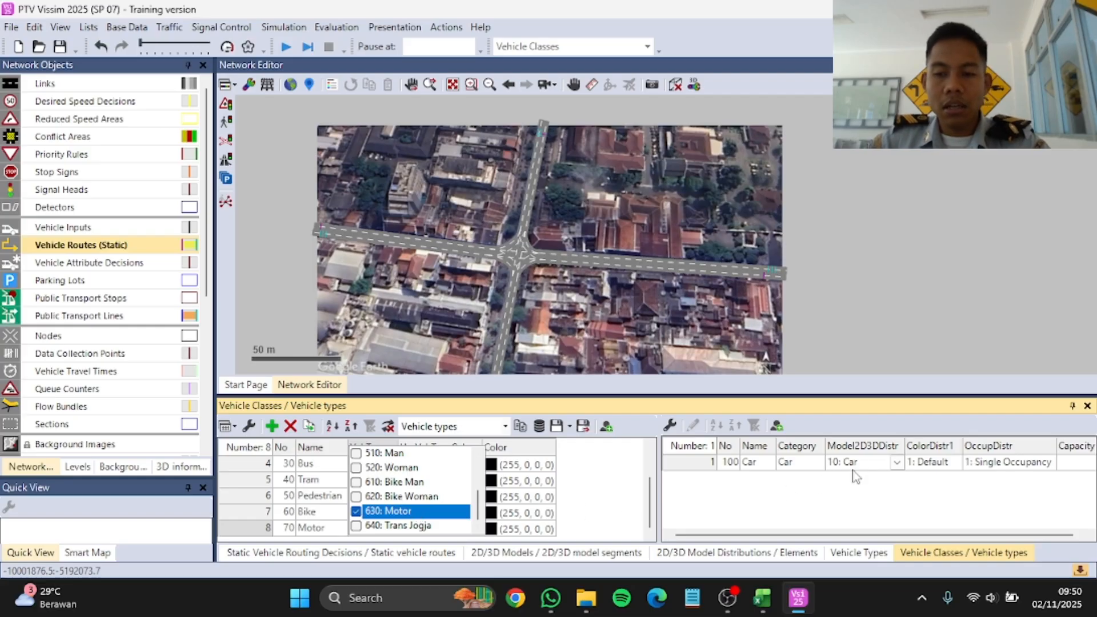
pyautogui.click(617, 506)
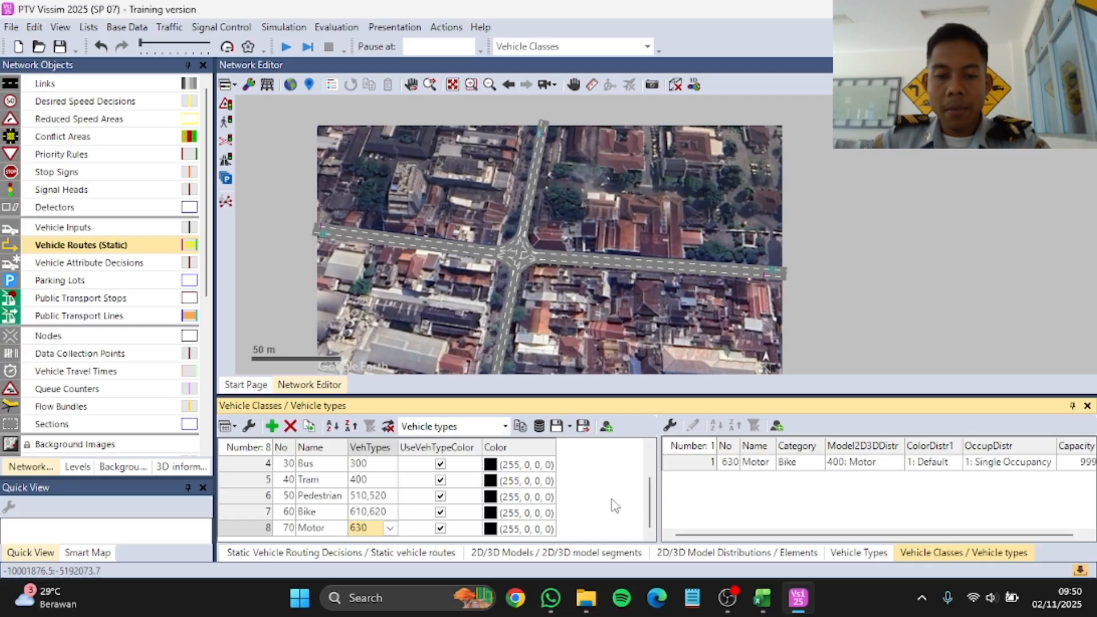
# Step: Add a new vehicle class and name it Trans Jogja
pyautogui.click(273, 427)
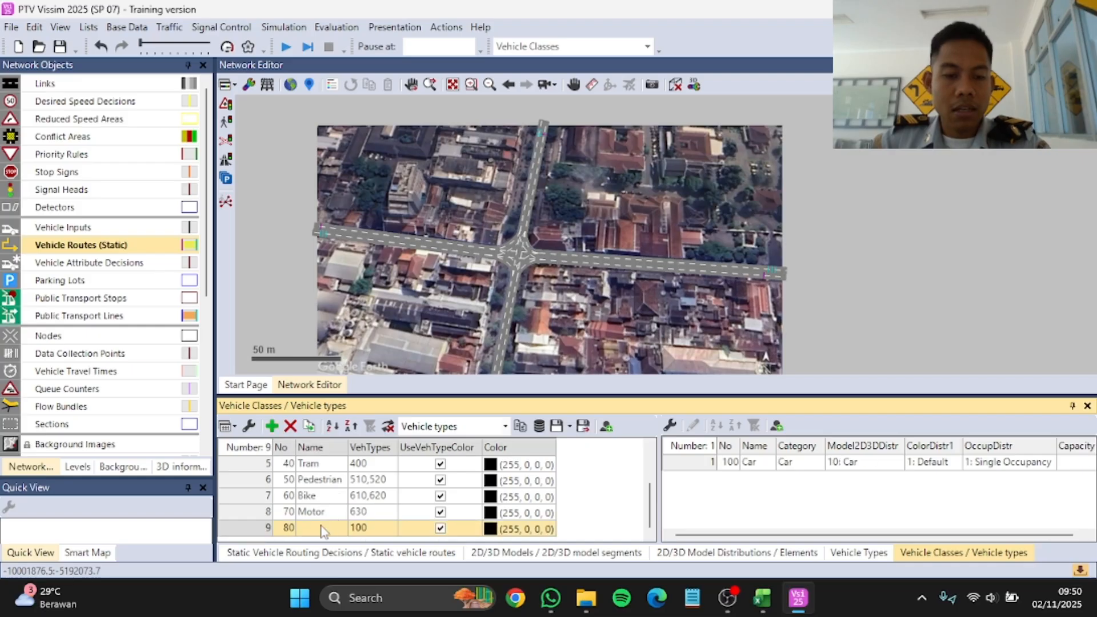
pyautogui.click(322, 526)
pyautogui.write('Tra')
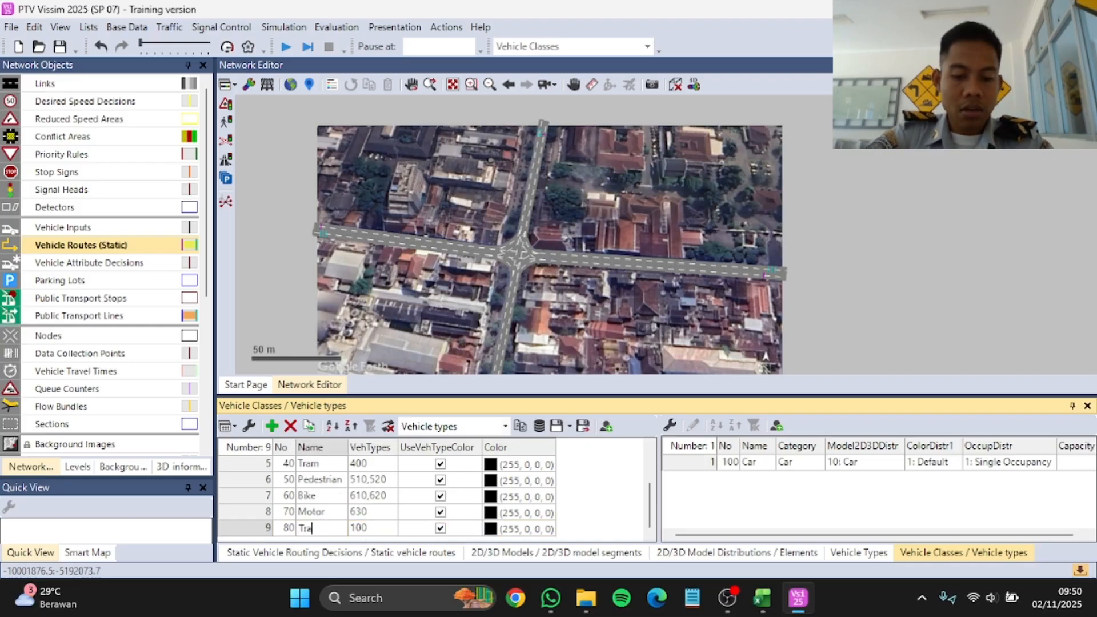
pyautogui.write('ns Jogj')
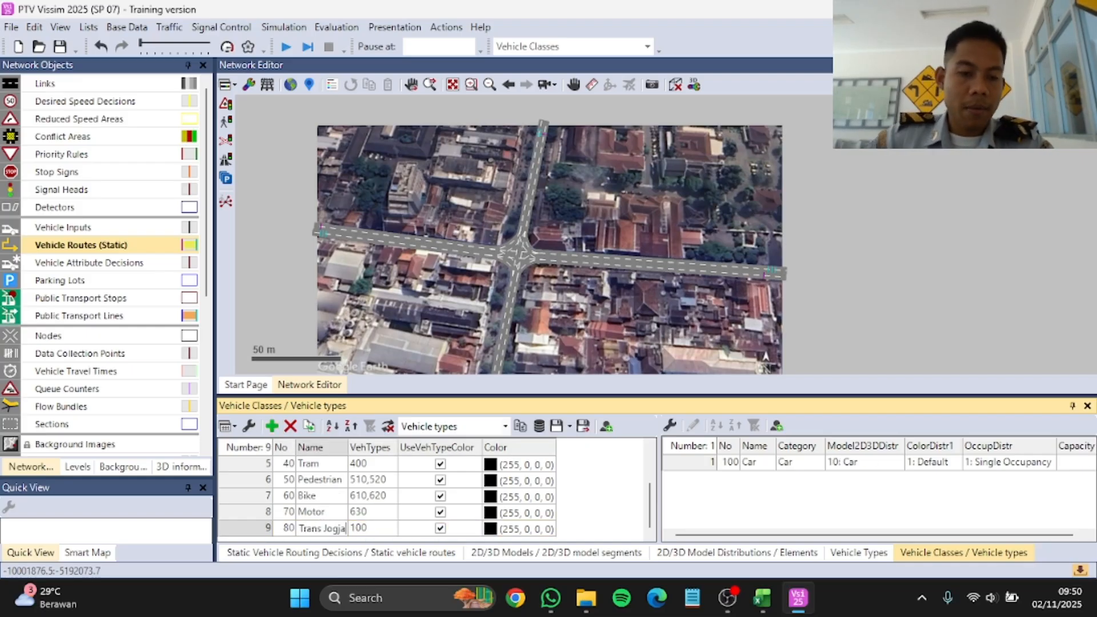
pyautogui.write('a')
# Step: Make 640: Trans Jogja the only vehicle type assigned to the Trans Jogja class
pyautogui.click(386, 528)
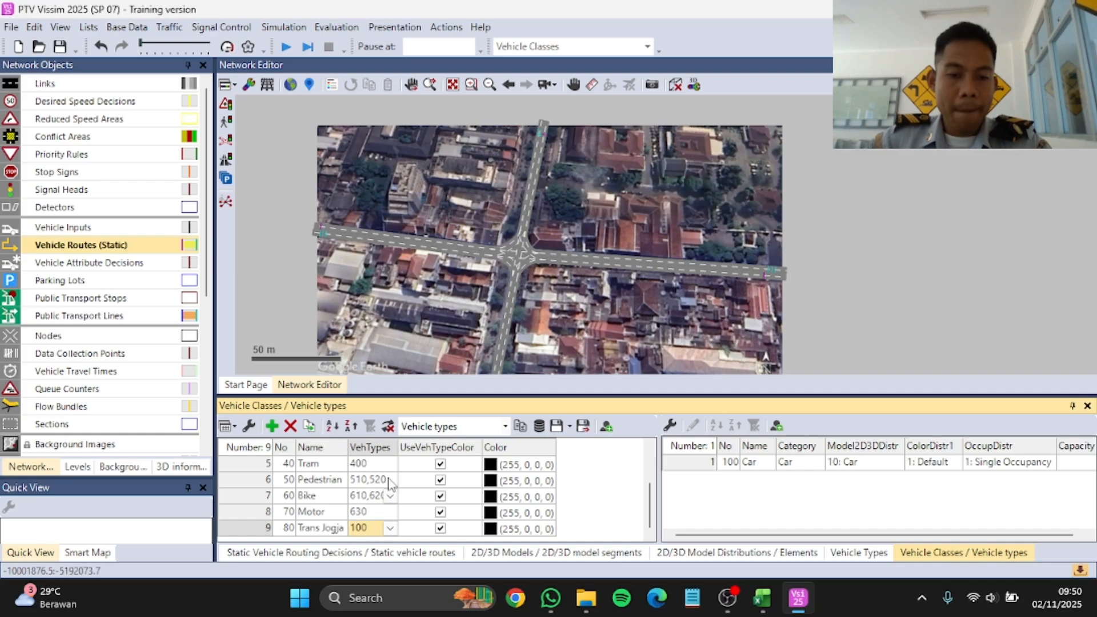
pyautogui.click(389, 528)
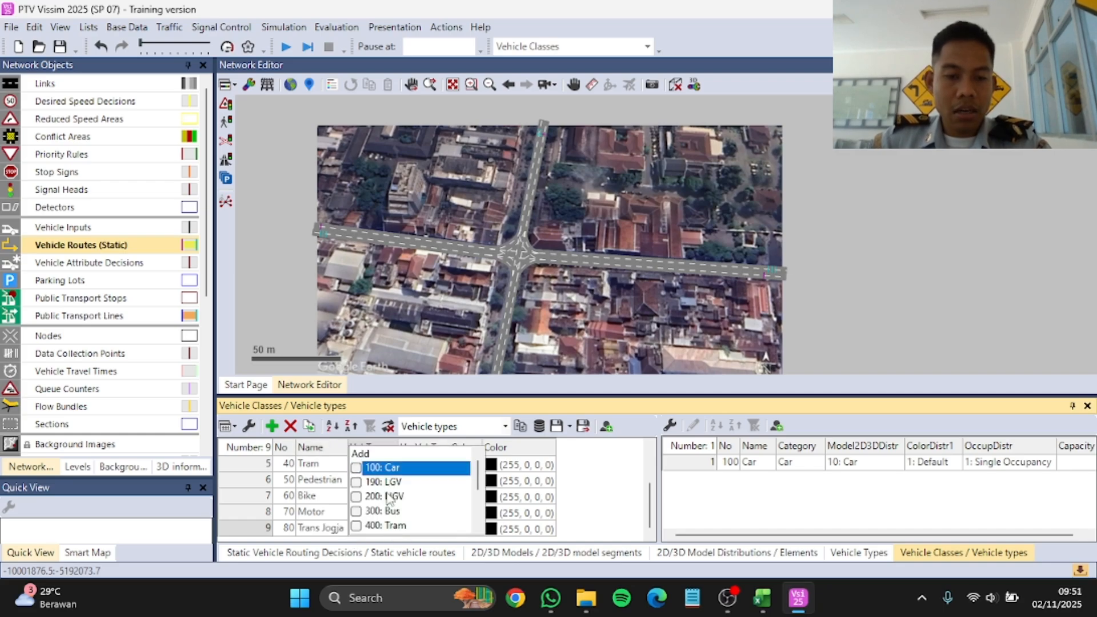
pyautogui.scroll(-3, 389, 498)
pyautogui.click(356, 526)
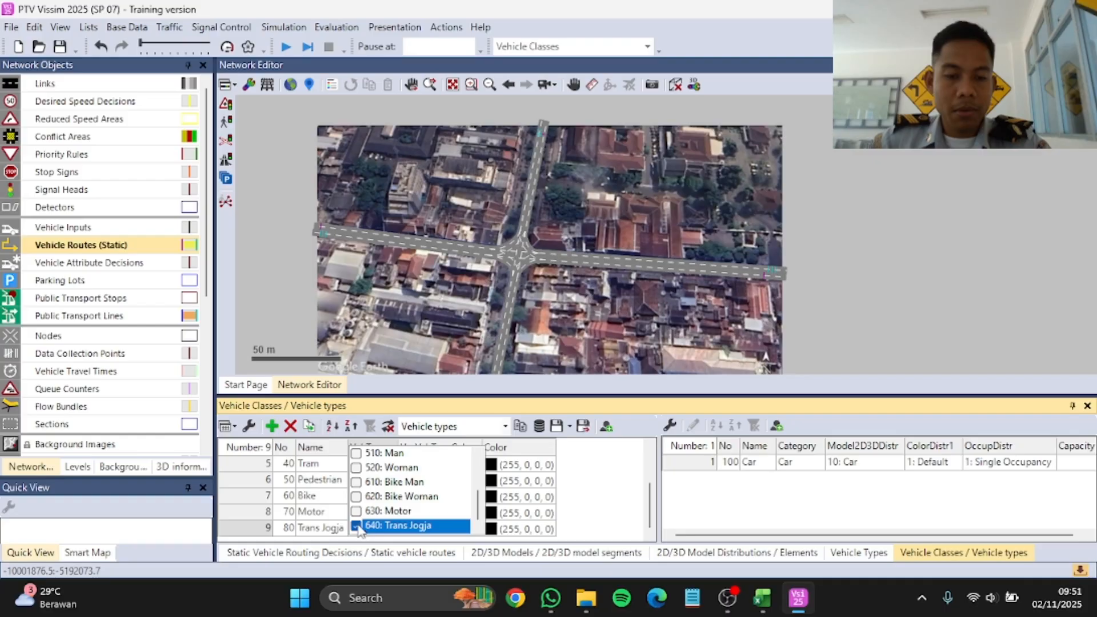
pyautogui.click(628, 514)
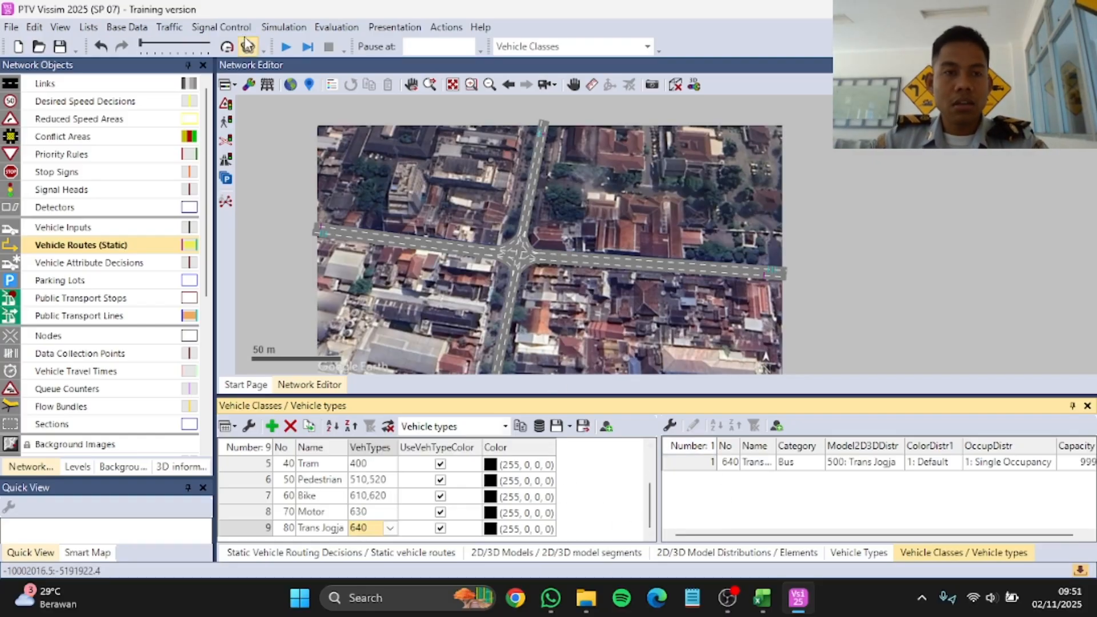
# Step: Open the vehicle compositions list and add four new compositions to it
pyautogui.click(169, 27)
pyautogui.click(196, 45)
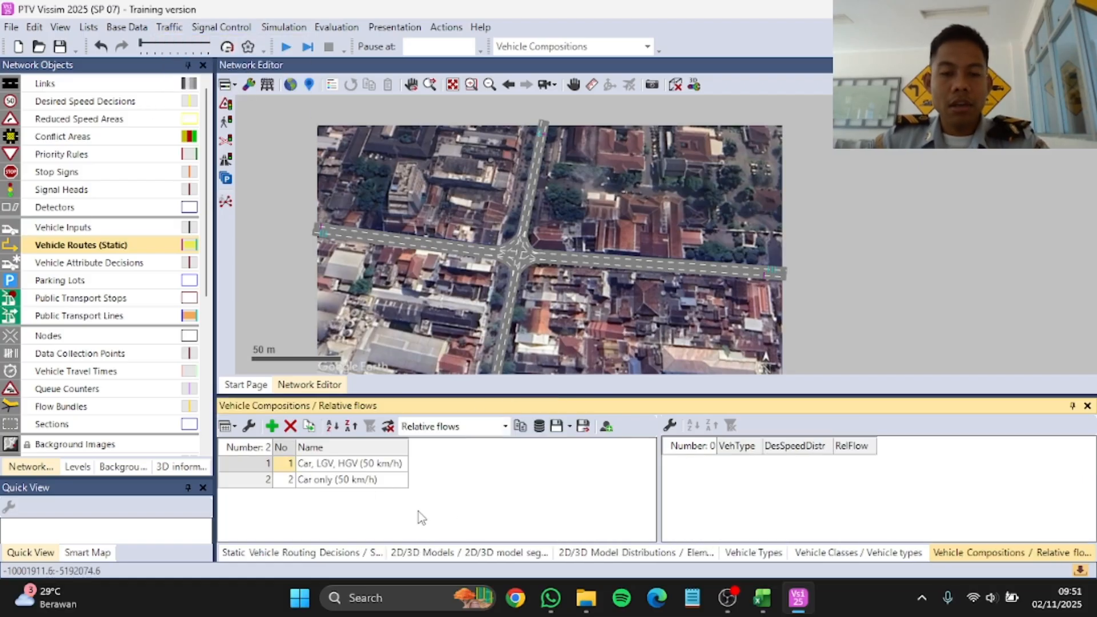
pyautogui.click(272, 427)
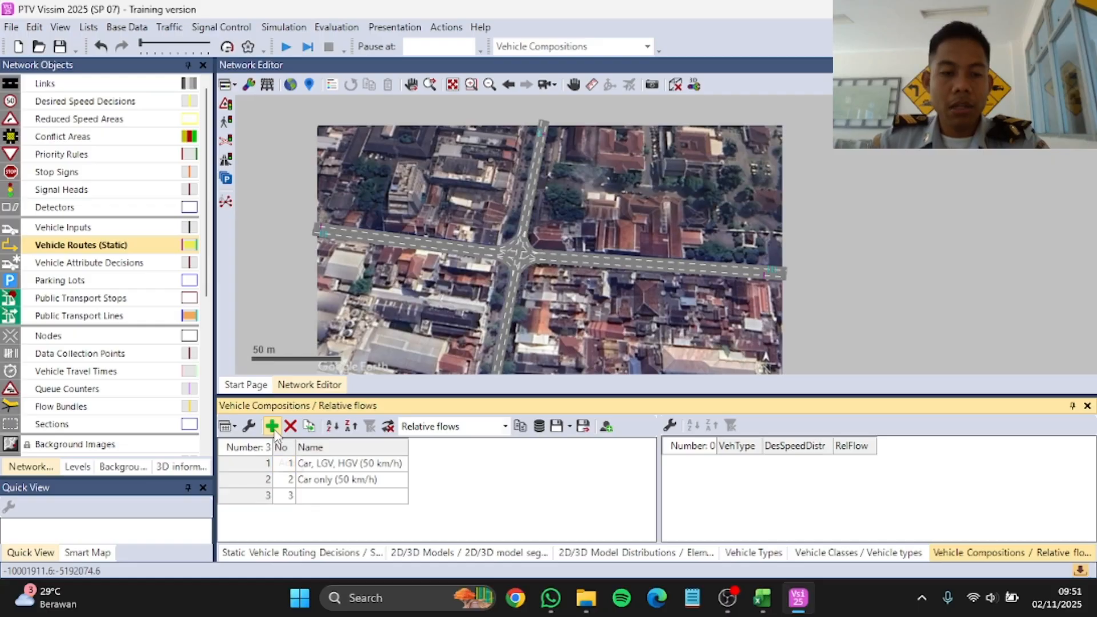
pyautogui.click(273, 427)
pyautogui.click(273, 426)
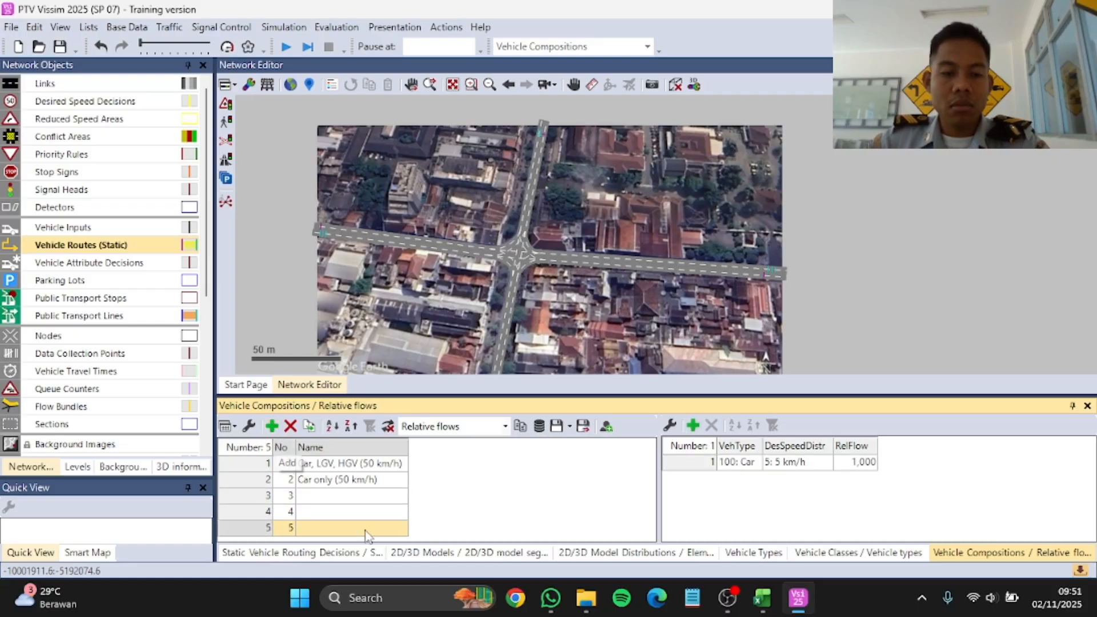
pyautogui.click(469, 552)
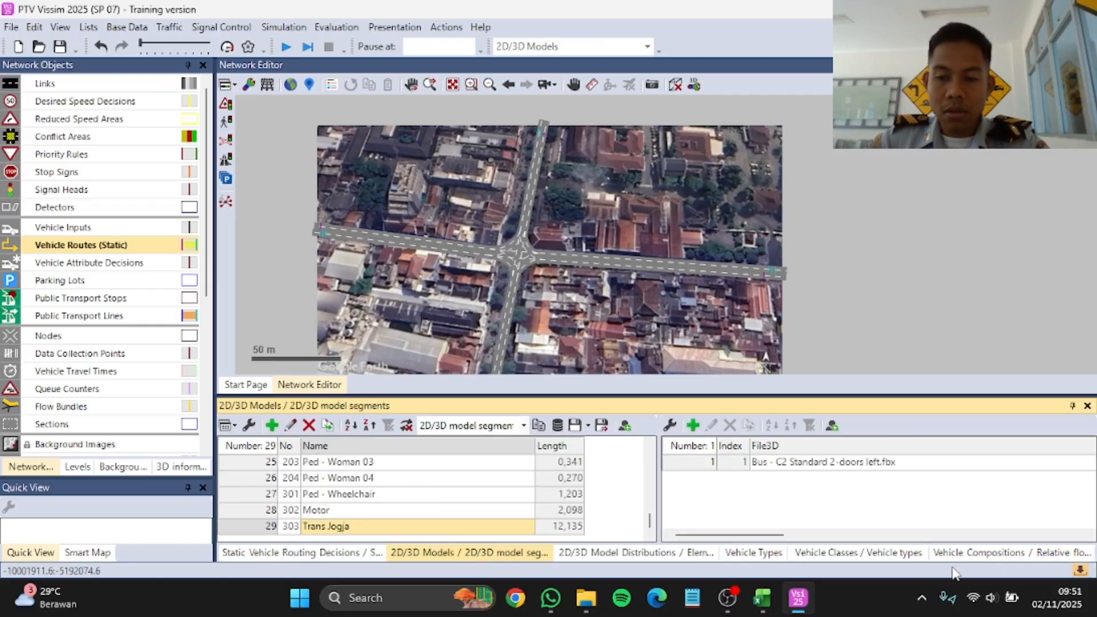
pyautogui.click(1031, 555)
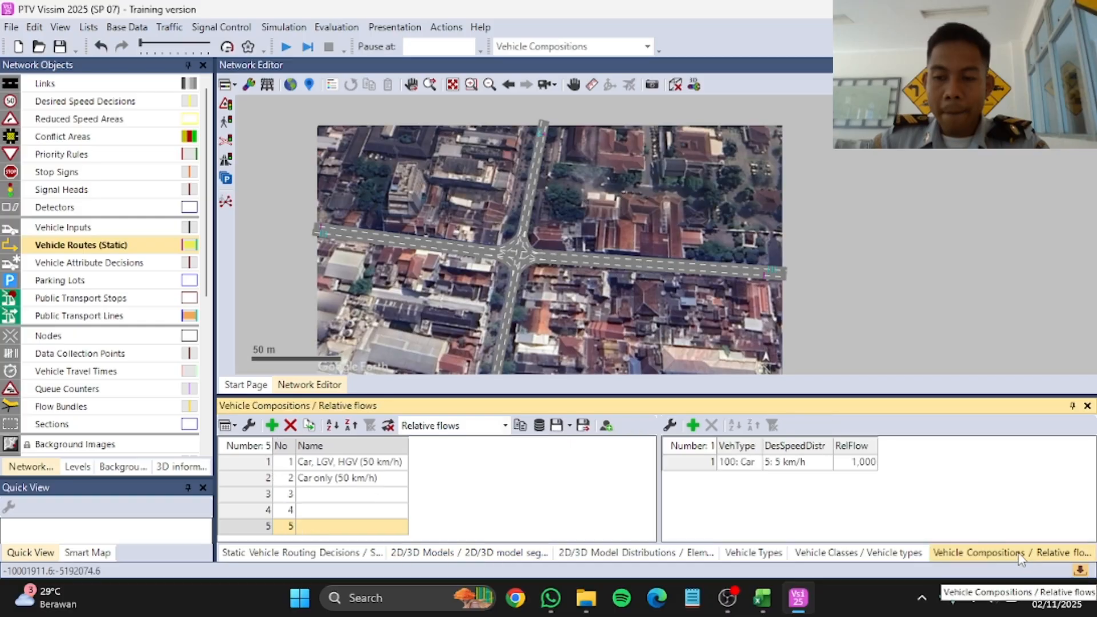
pyautogui.click(273, 427)
# Step: Name vehicle composition 3 UTARA
pyautogui.click(318, 486)
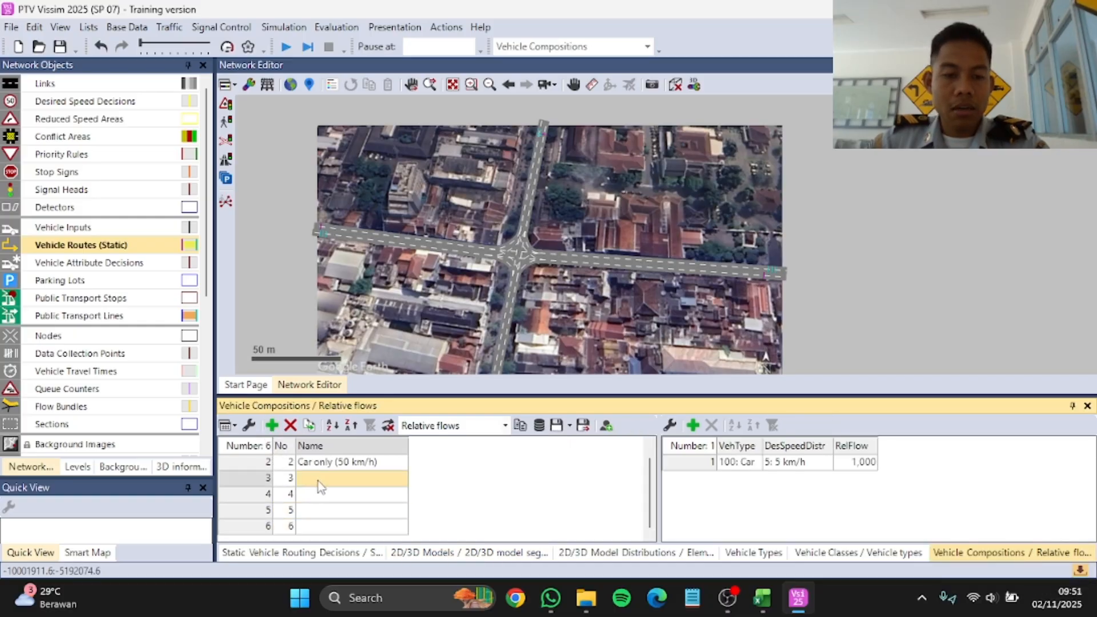
pyautogui.click(319, 481)
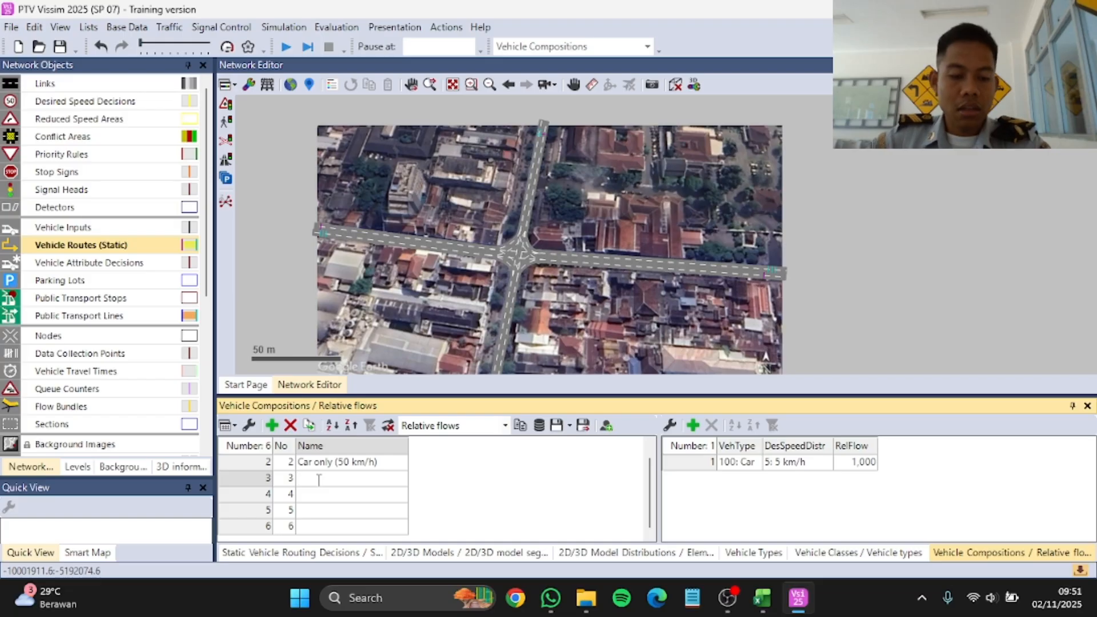
pyautogui.write('UTA')
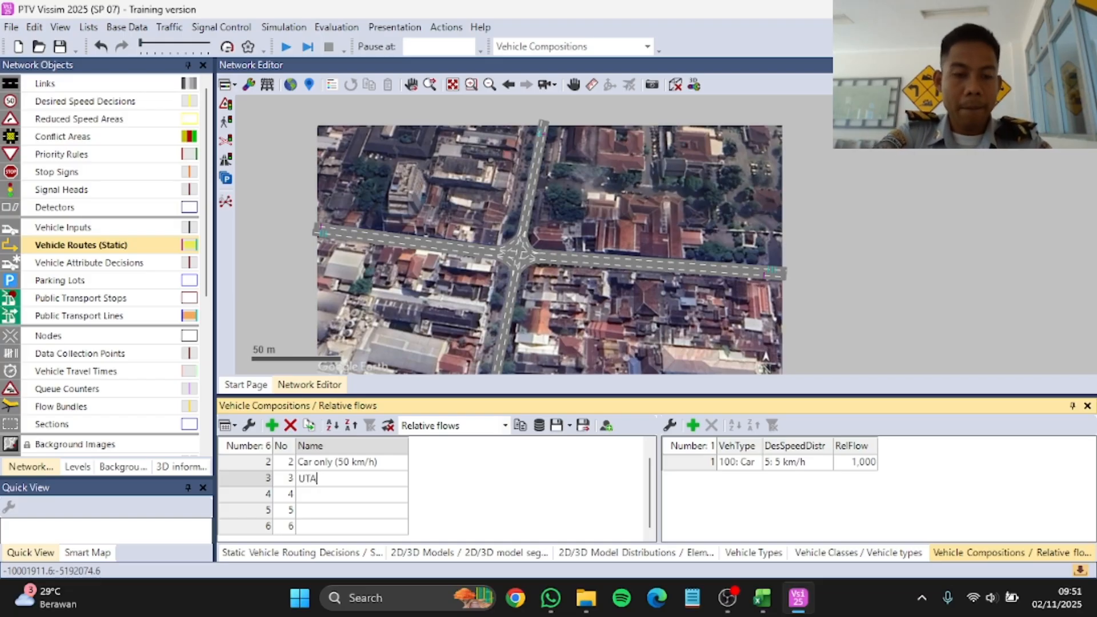
pyautogui.write('RA')
pyautogui.press('Return')
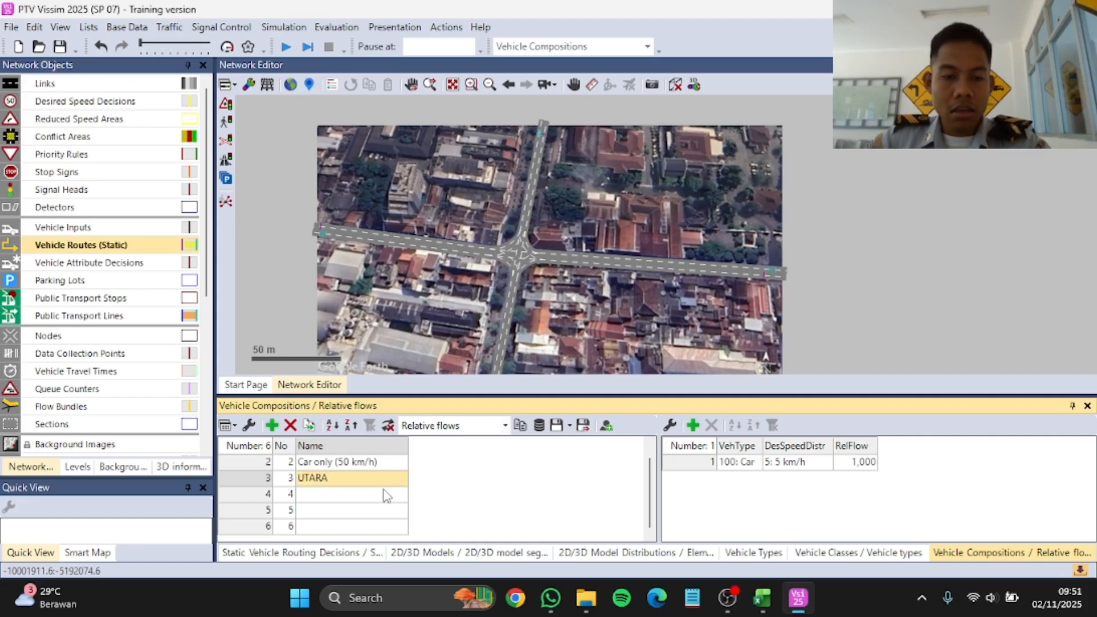
# Step: Add four more relative flows to the UTARA composition with vehicle types 190: LGV, 200: HGV, 630: Motor and 640: Trans Jogja
pyautogui.click(694, 427)
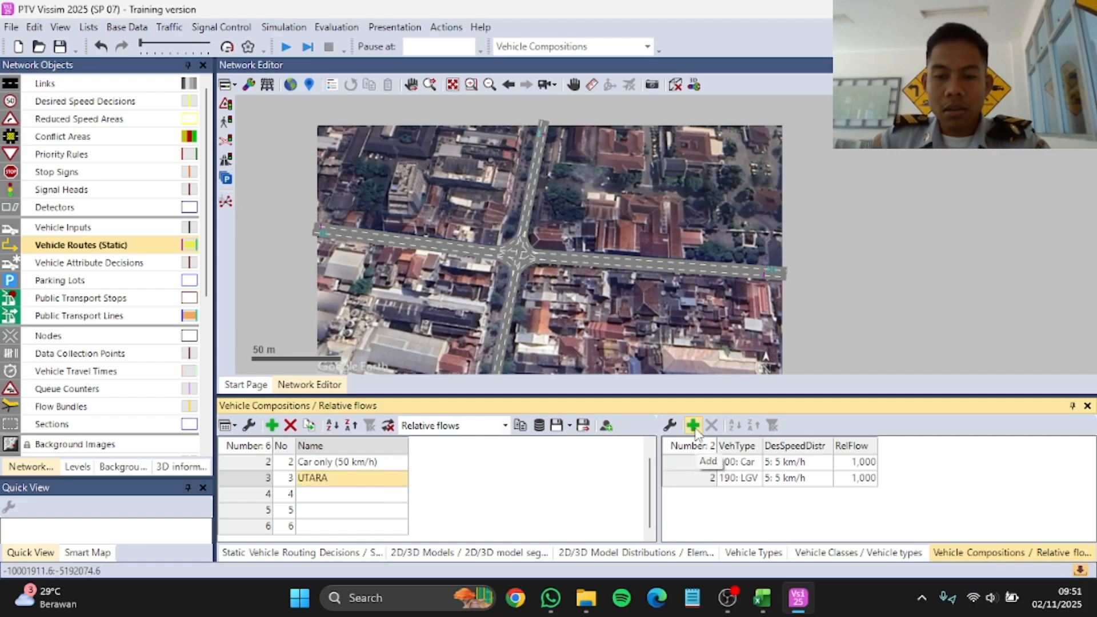
pyautogui.click(694, 427)
pyautogui.click(693, 427)
pyautogui.click(694, 427)
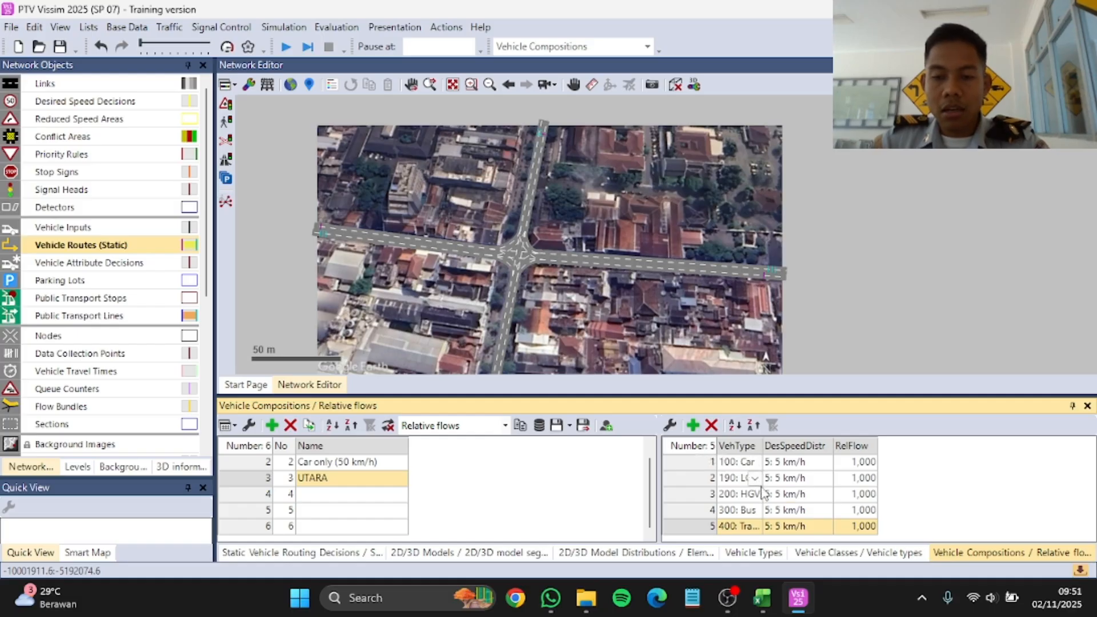
pyautogui.click(756, 511)
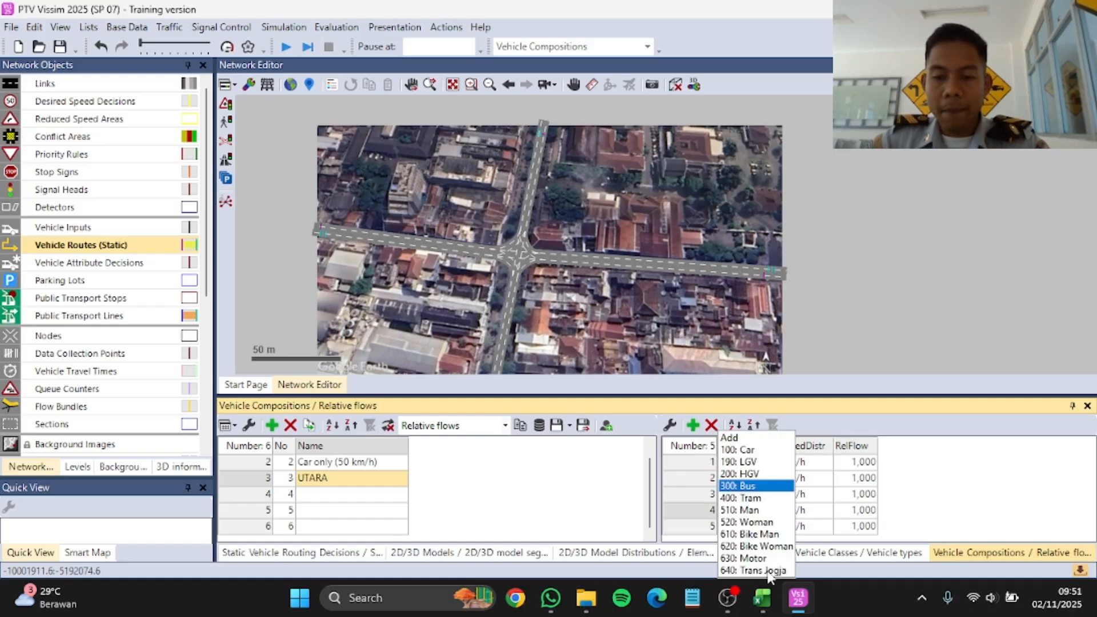
pyautogui.click(766, 556)
pyautogui.click(757, 511)
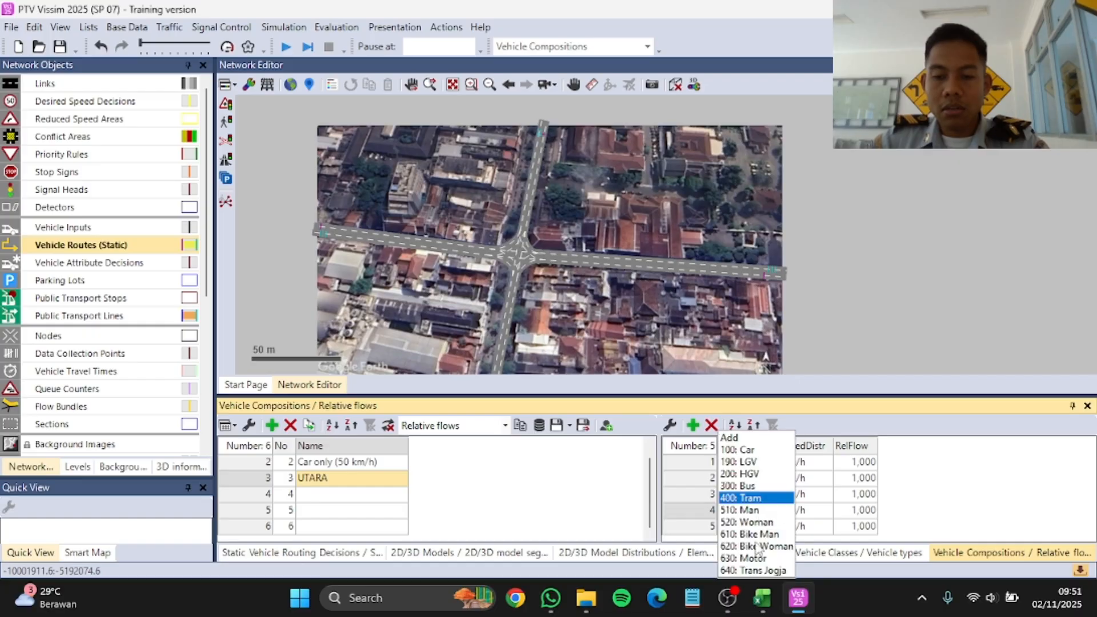
pyautogui.click(763, 570)
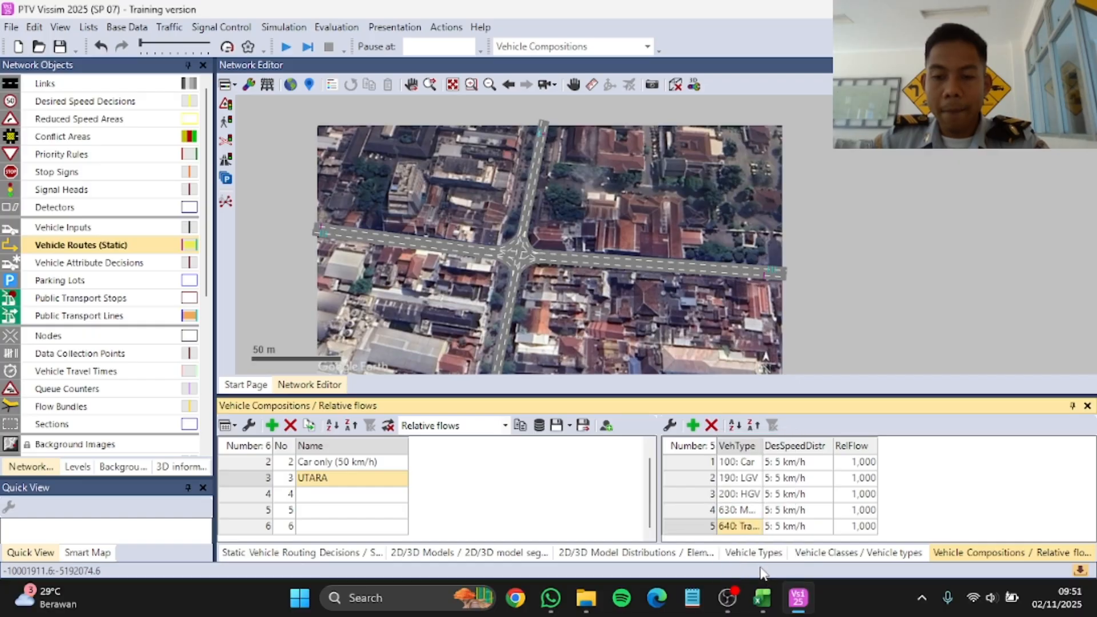
# Step: Set the UTARA composition's desired speed distributions to 40 km/h for Car and 25 km/h for LGV
pyautogui.click(826, 462)
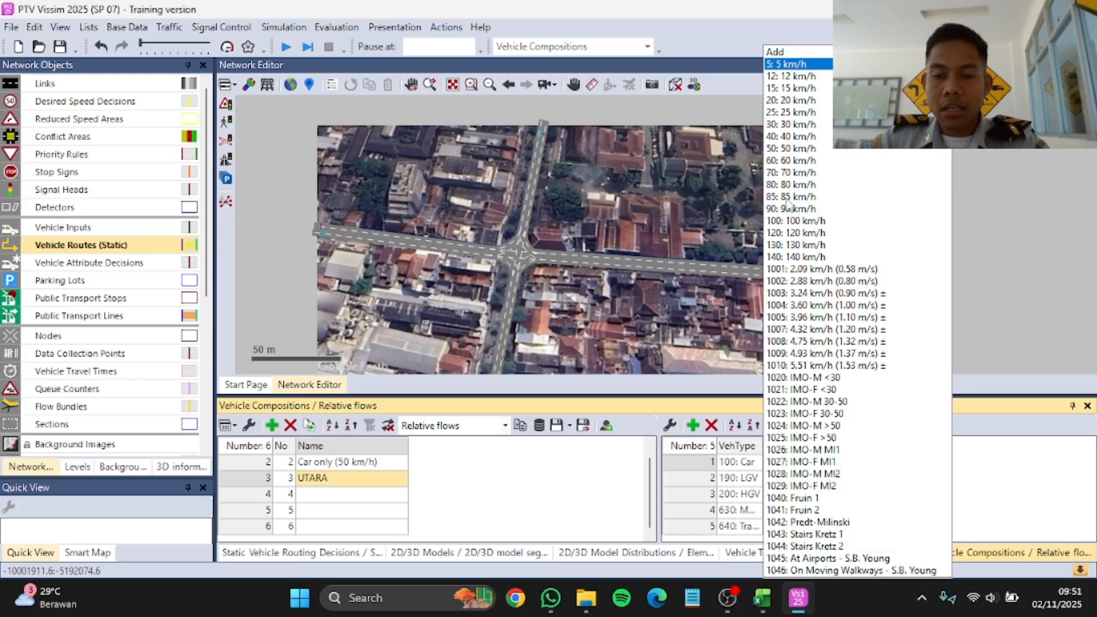
pyautogui.click(1029, 449)
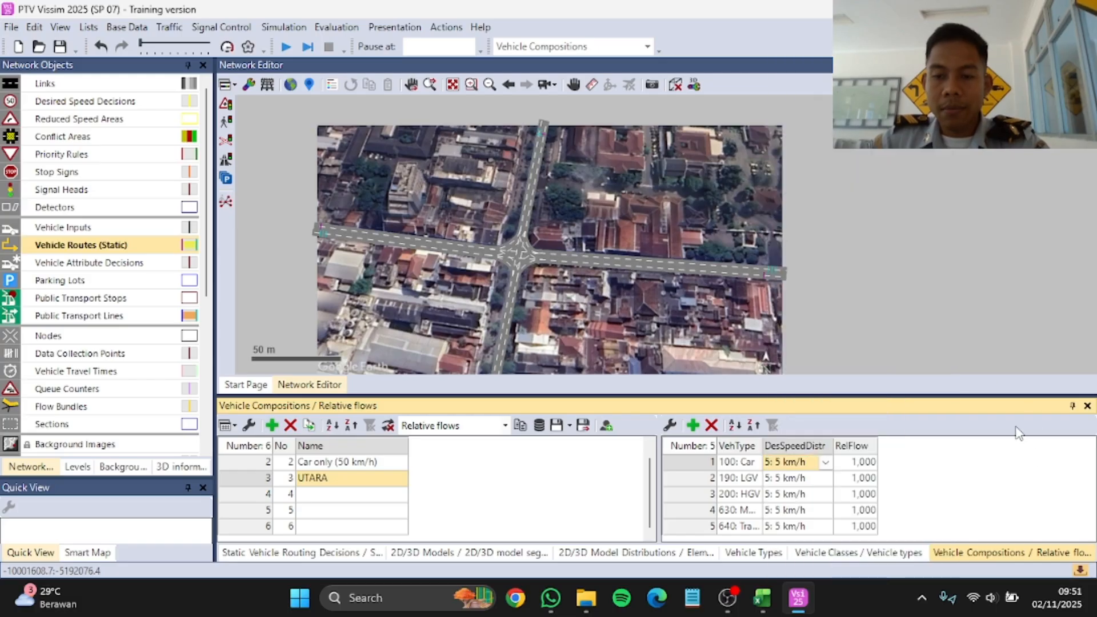
pyautogui.click(826, 462)
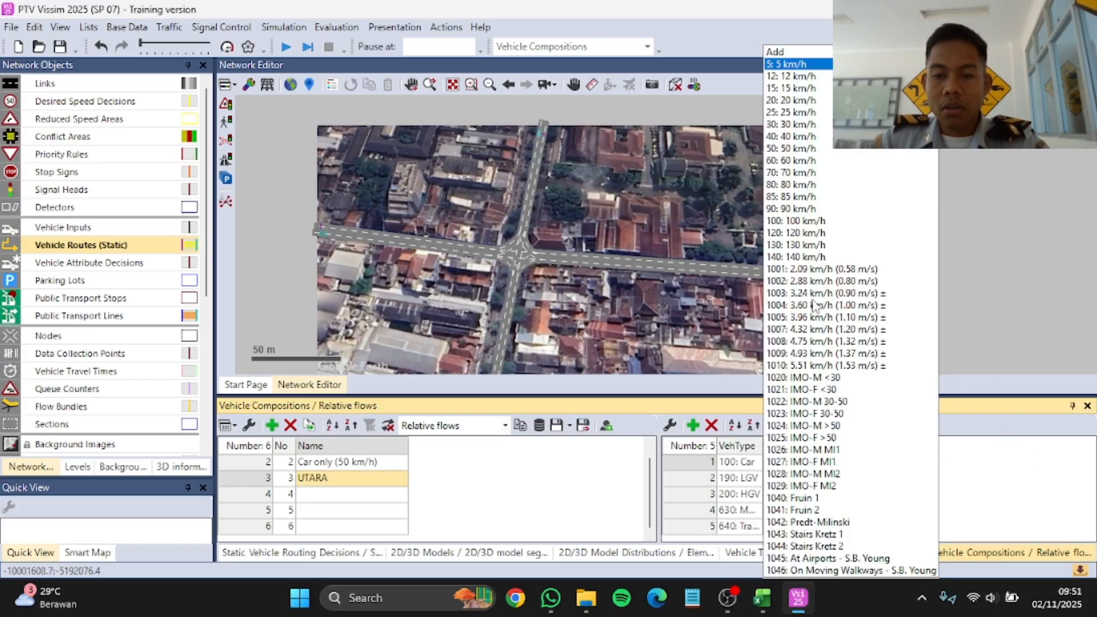
pyautogui.click(803, 137)
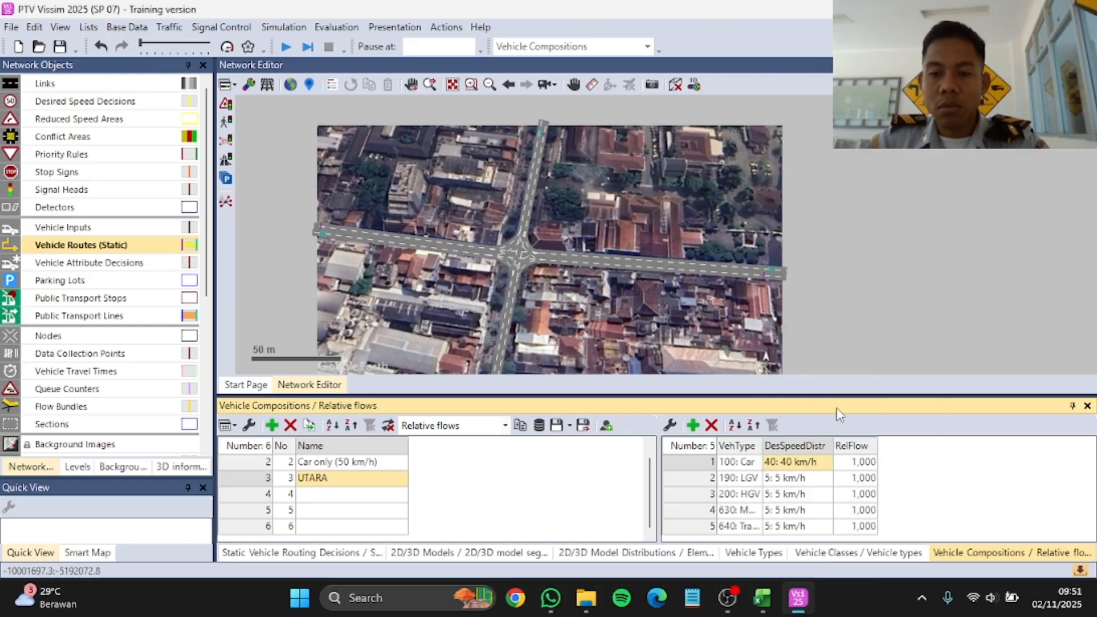
pyautogui.click(826, 479)
pyautogui.click(799, 114)
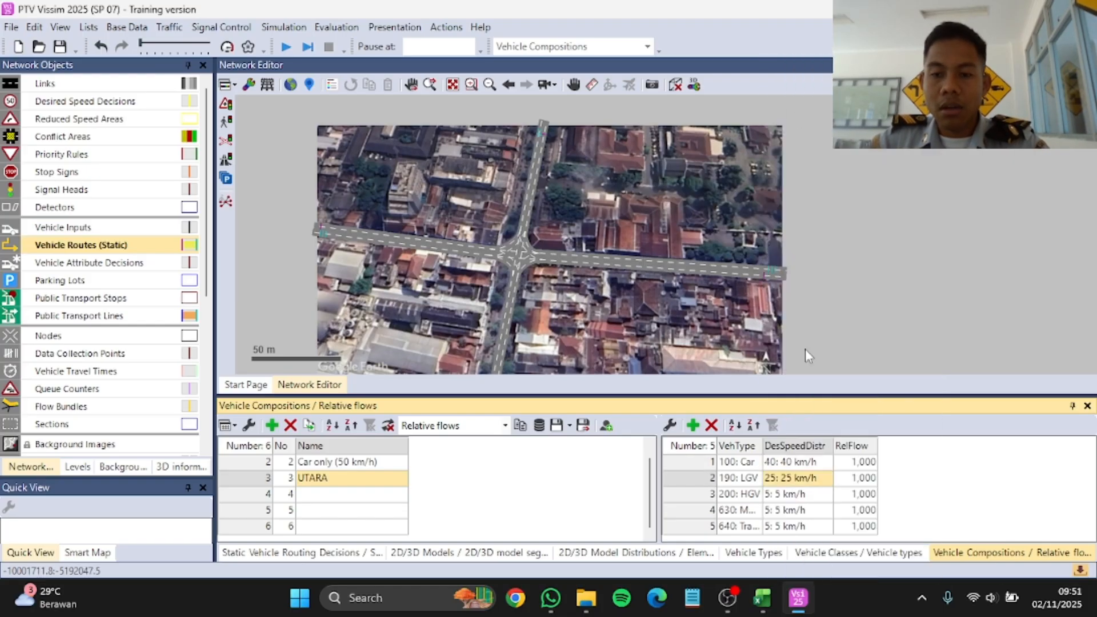
# Step: Set the UTARA composition's desired speed distributions to 20 km/h for HGV, 50 km/h for Motor and 30 km/h for Trans Jogja
pyautogui.click(828, 494)
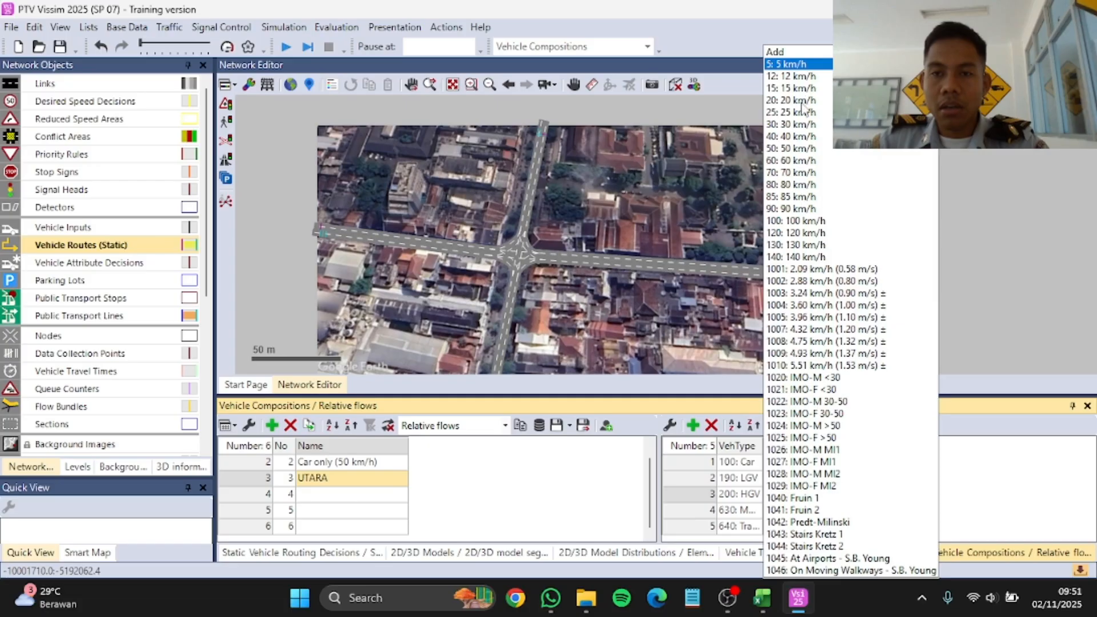
pyautogui.click(802, 102)
pyautogui.click(828, 510)
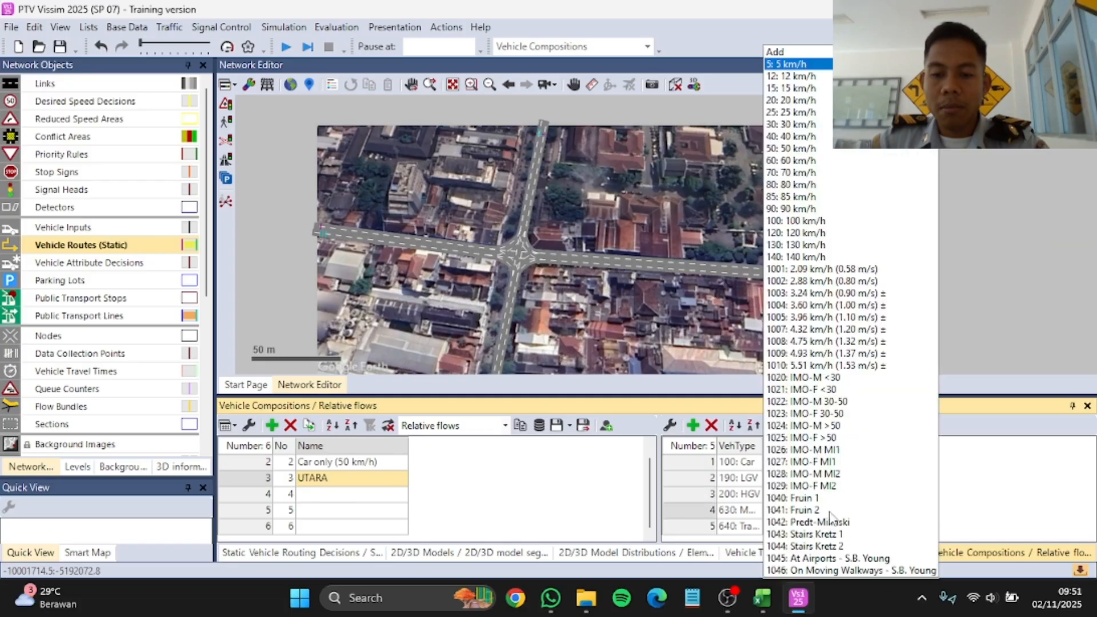
pyautogui.click(811, 148)
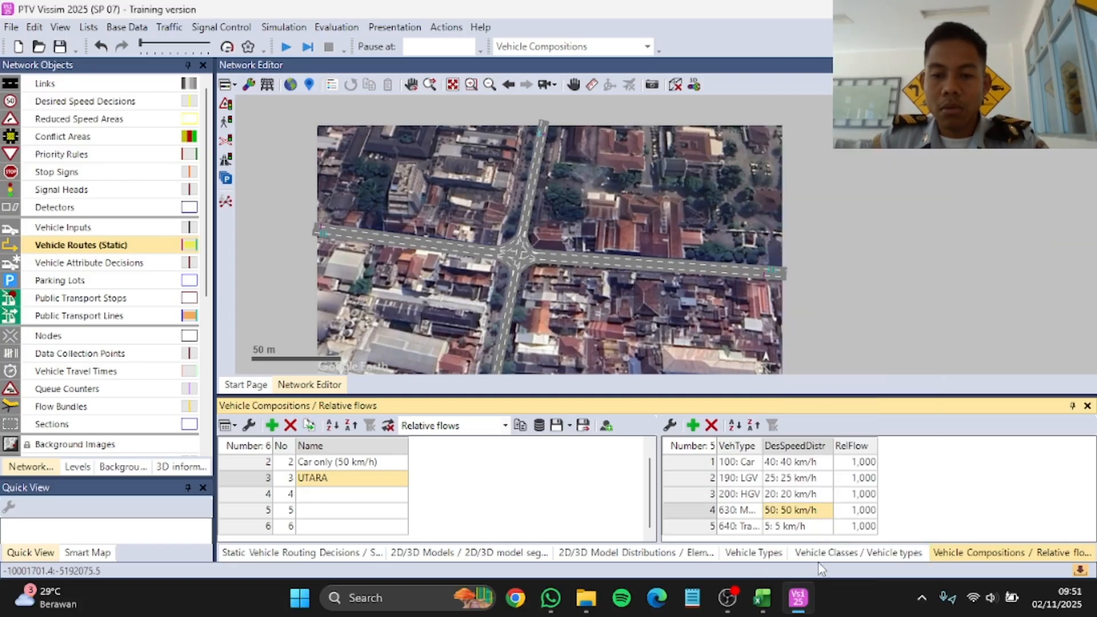
pyautogui.click(829, 526)
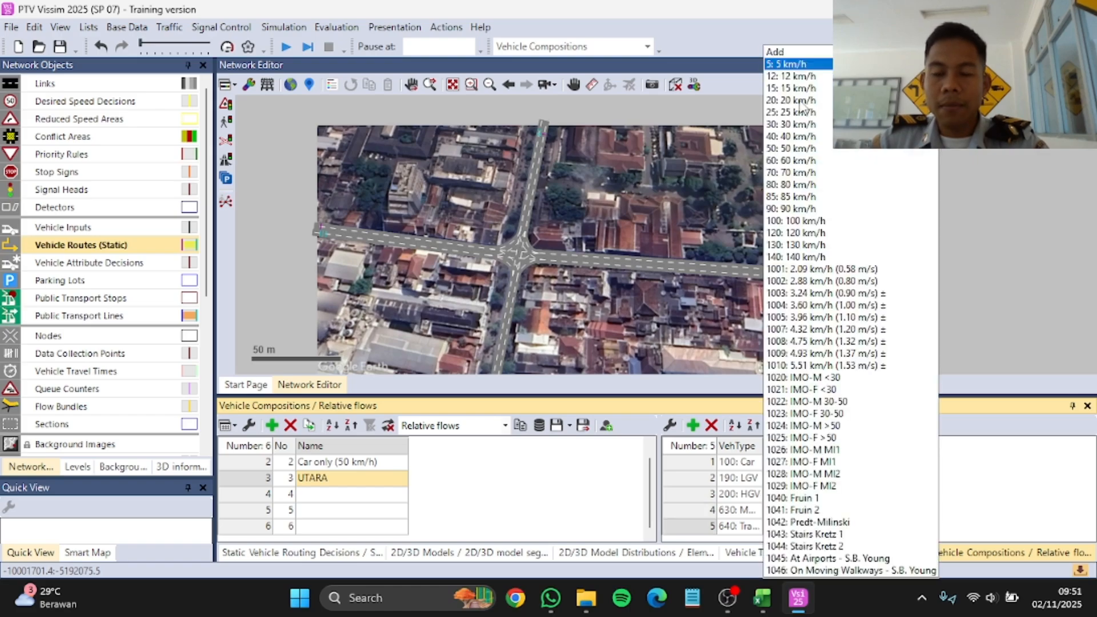
pyautogui.click(796, 124)
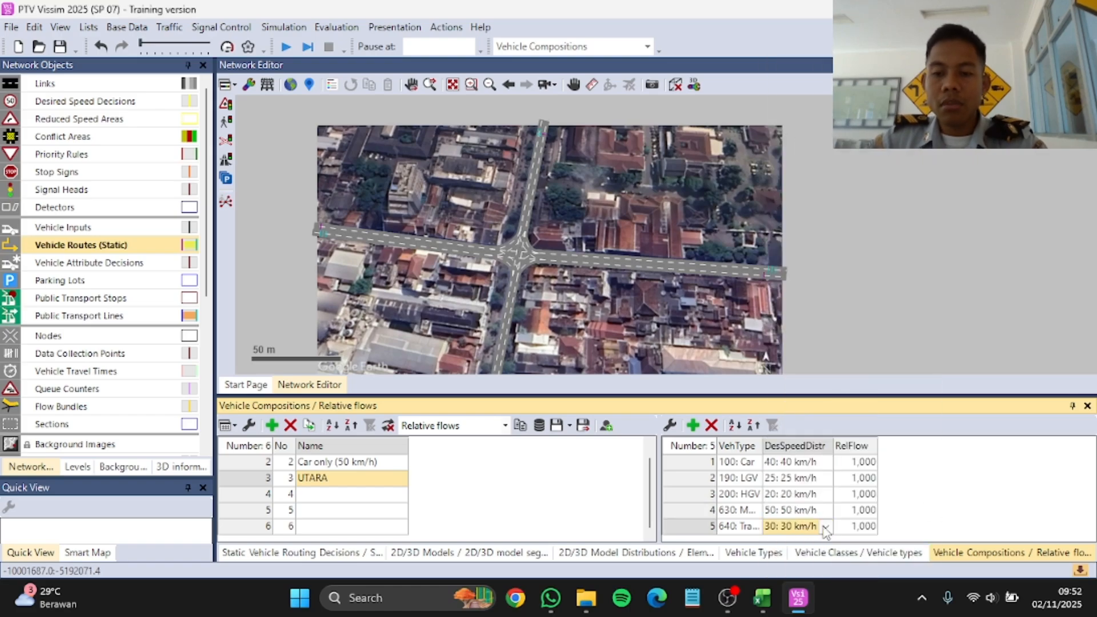
# Step: Set the UTARA composition's relative flows to 0.2 for Car, 0.1 for LGV and 0.1 for HGV
pyautogui.click(863, 462)
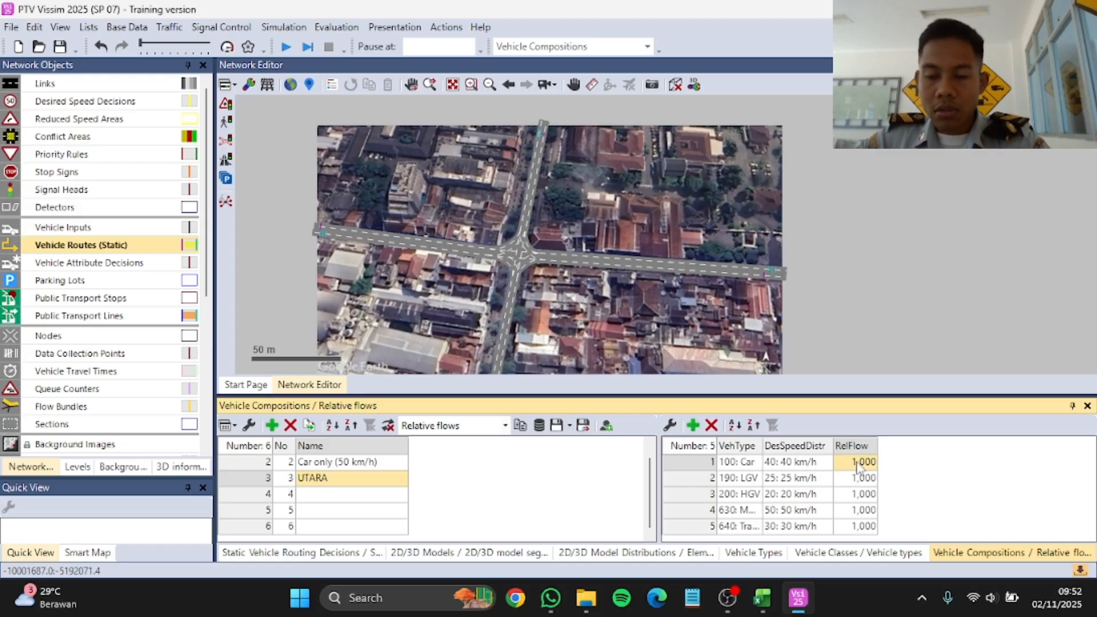
pyautogui.click(845, 464)
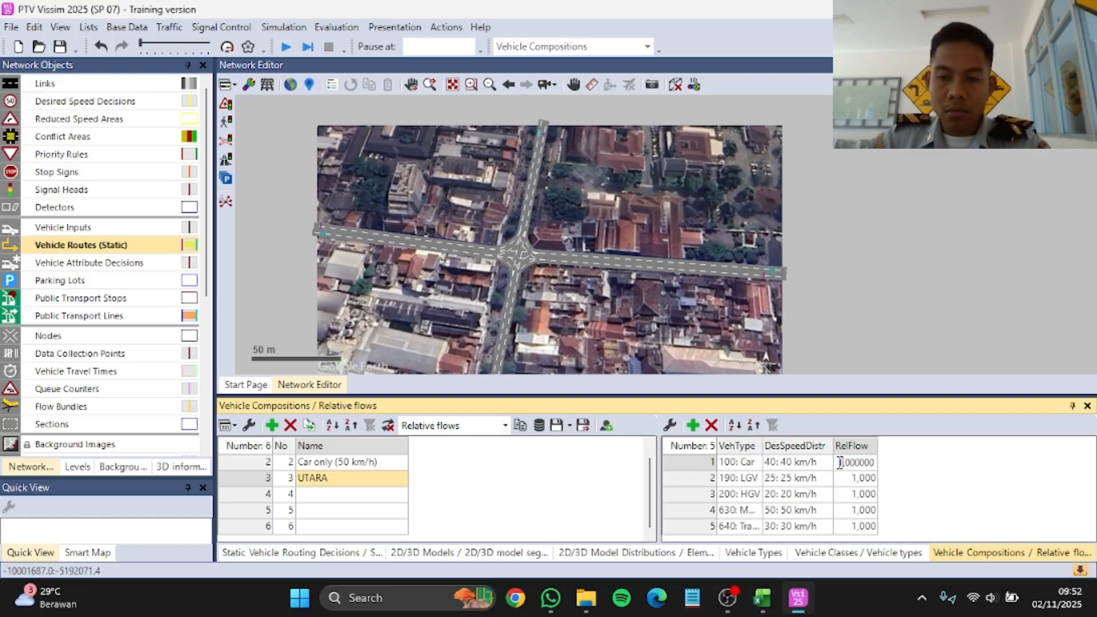
pyautogui.moveTo(840, 462); pyautogui.dragTo(881, 469)
pyautogui.write('0')
pyautogui.press('Return')
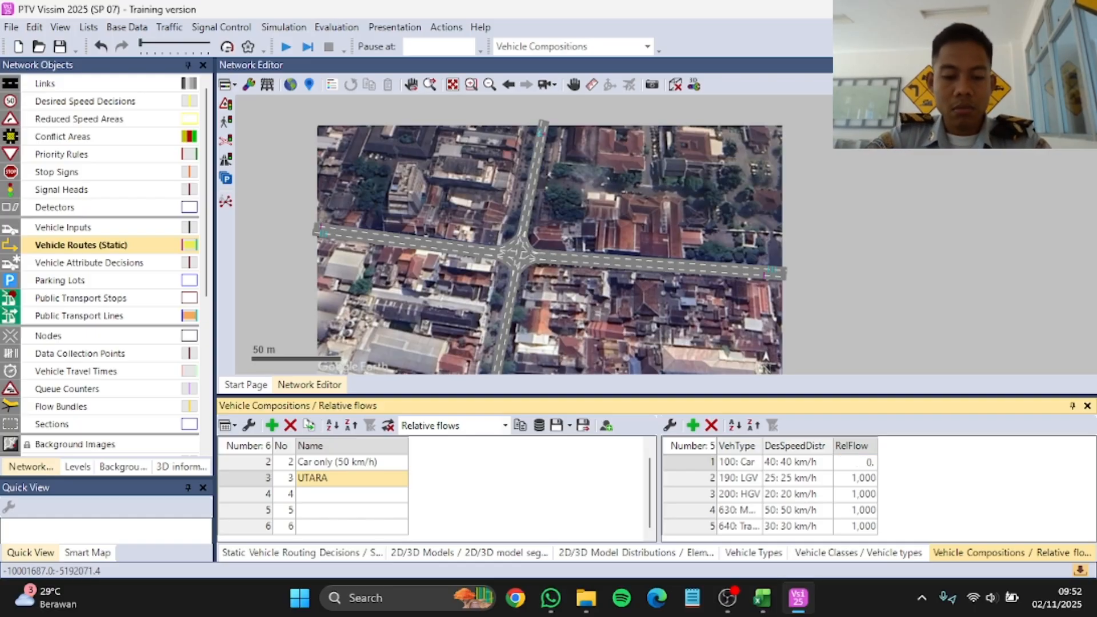
pyautogui.write('.2')
pyautogui.press('Return')
pyautogui.press('BackSpace')
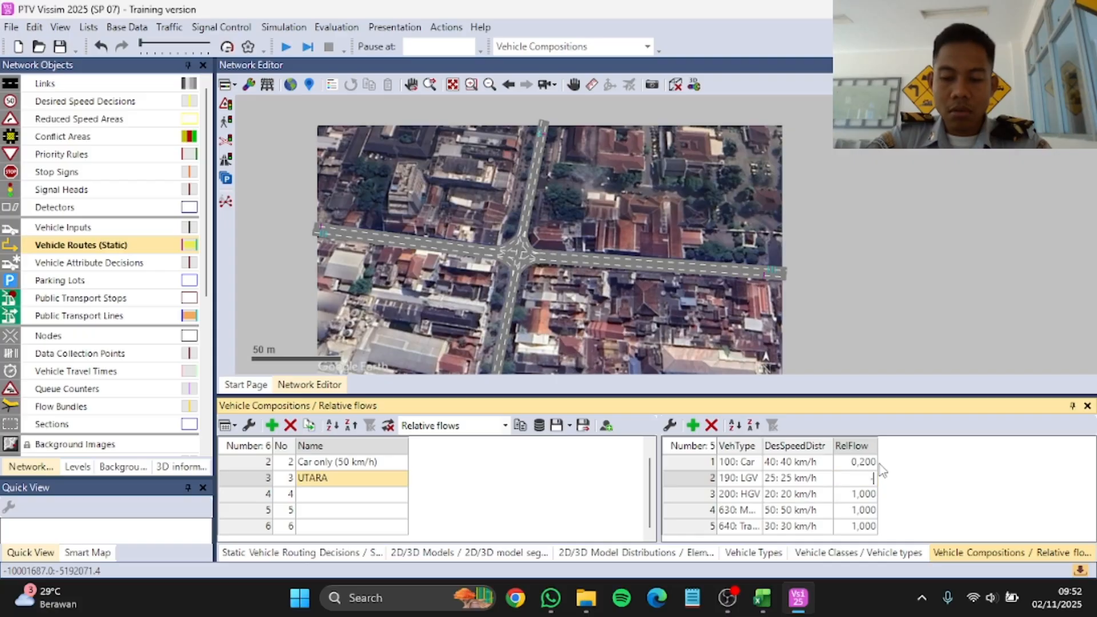
pyautogui.press('Return')
pyautogui.write('0,1')
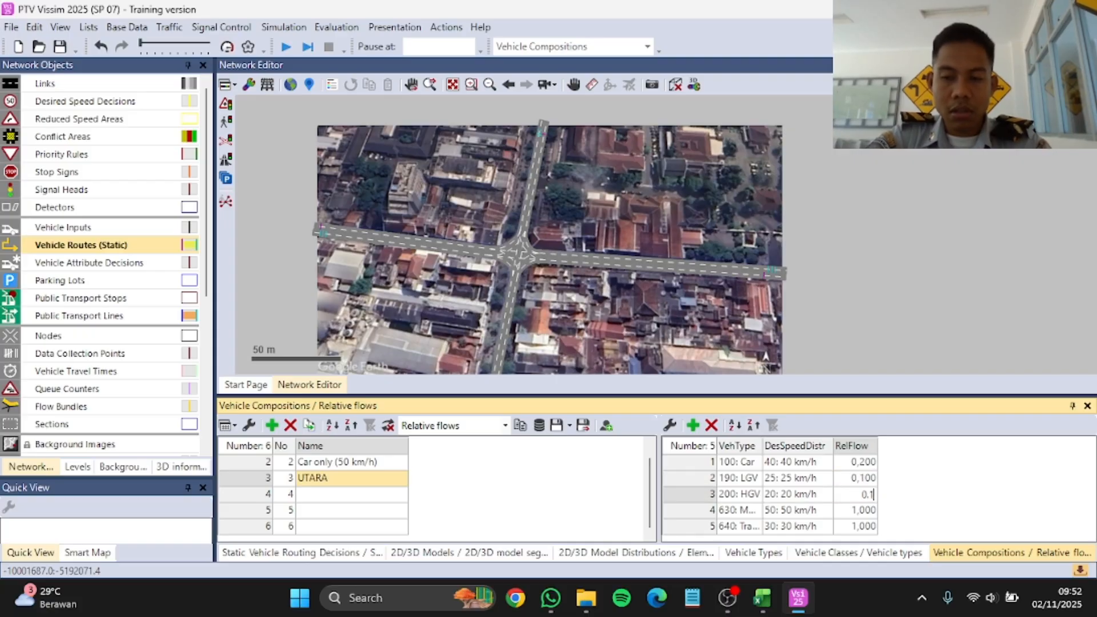
pyautogui.press('Return')
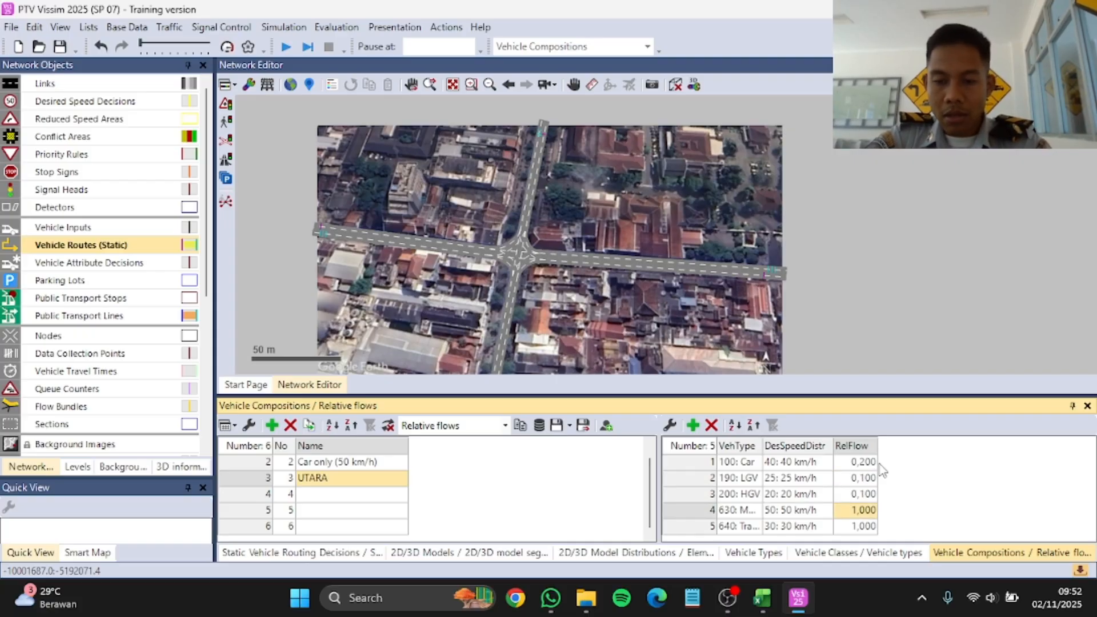
# Step: Set the UTARA composition's relative flows to 0.4 for Motor and 0.2 for Trans Jogja
pyautogui.write('0,4')
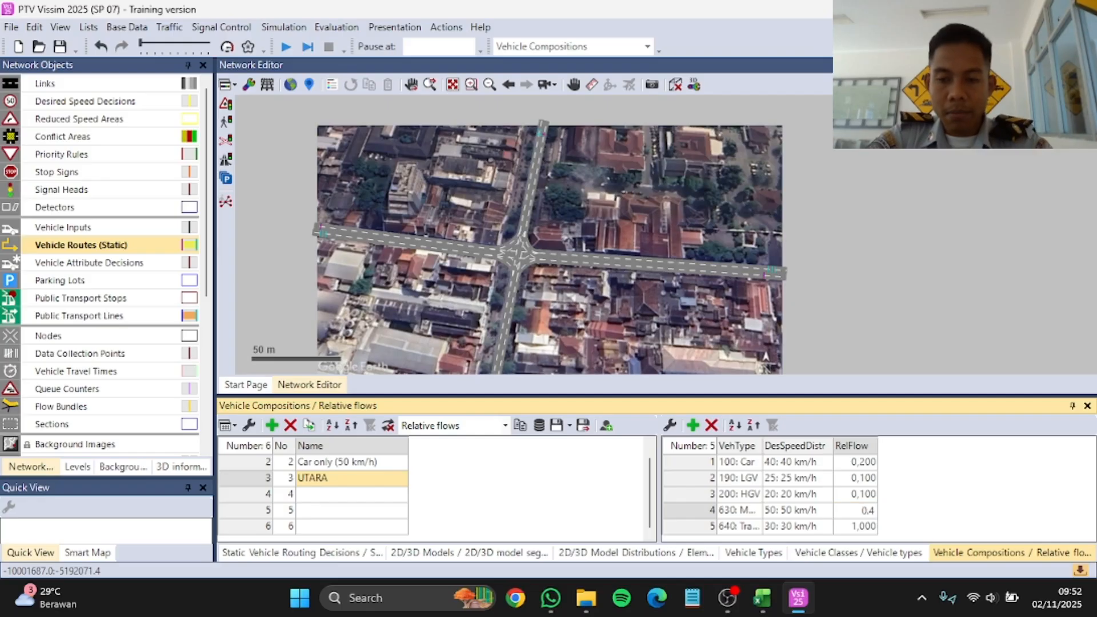
pyautogui.press('Return')
pyautogui.write('0.2')
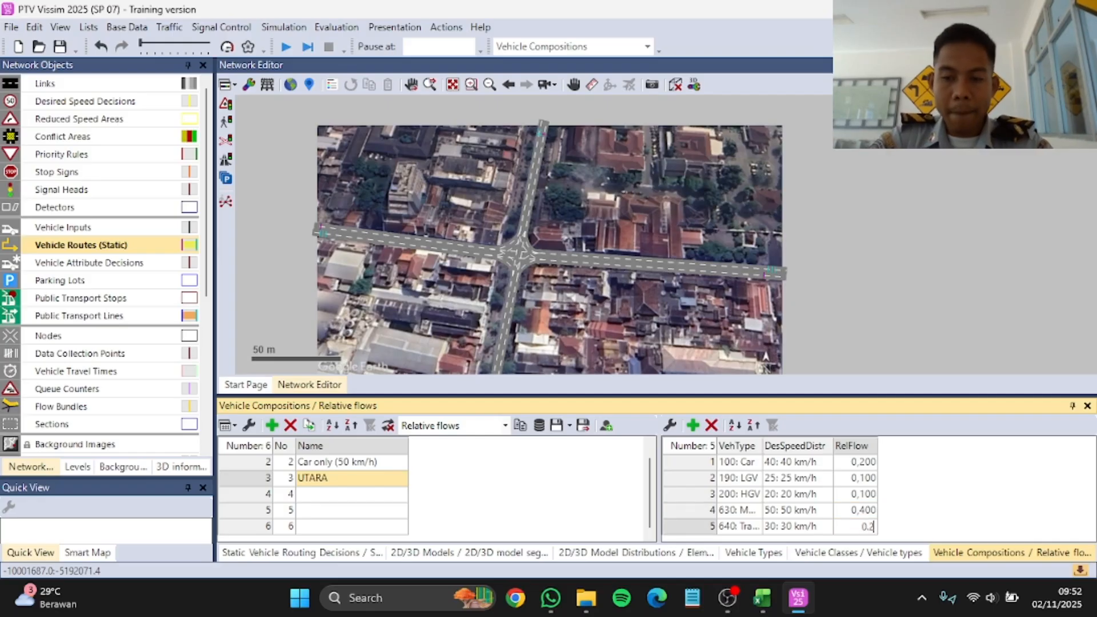
pyautogui.write(',2')
pyautogui.press('Return')
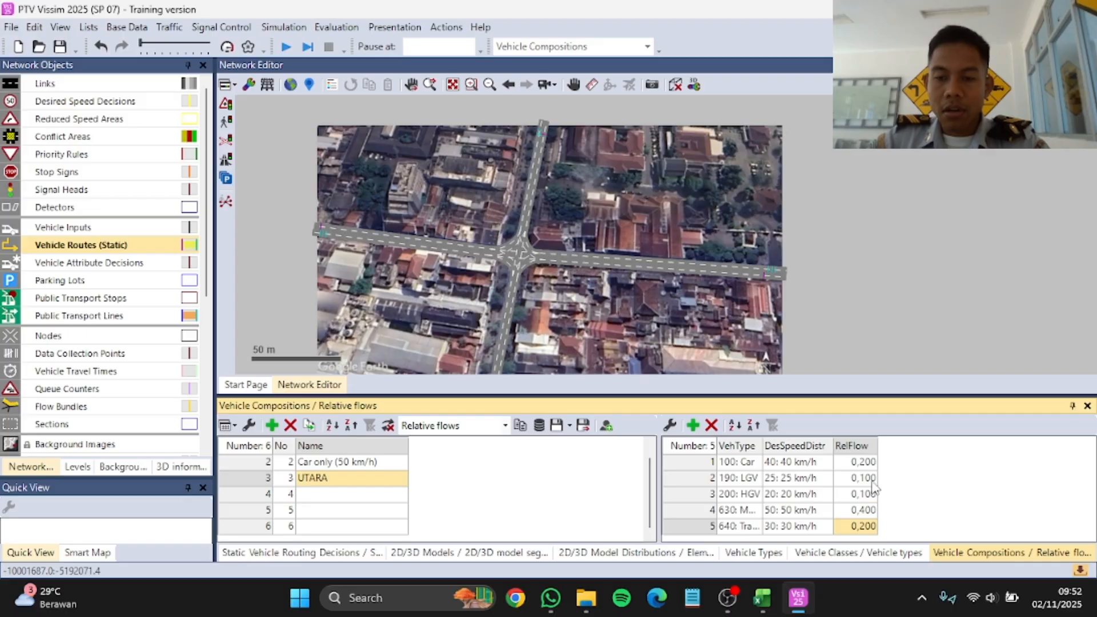
# Step: Name vehicle composition 4 TIMUR and add relative flows with vehicle types 190: LGV, 200: HGV, 630: Motor and 640: Trans Jogja
pyautogui.click(366, 493)
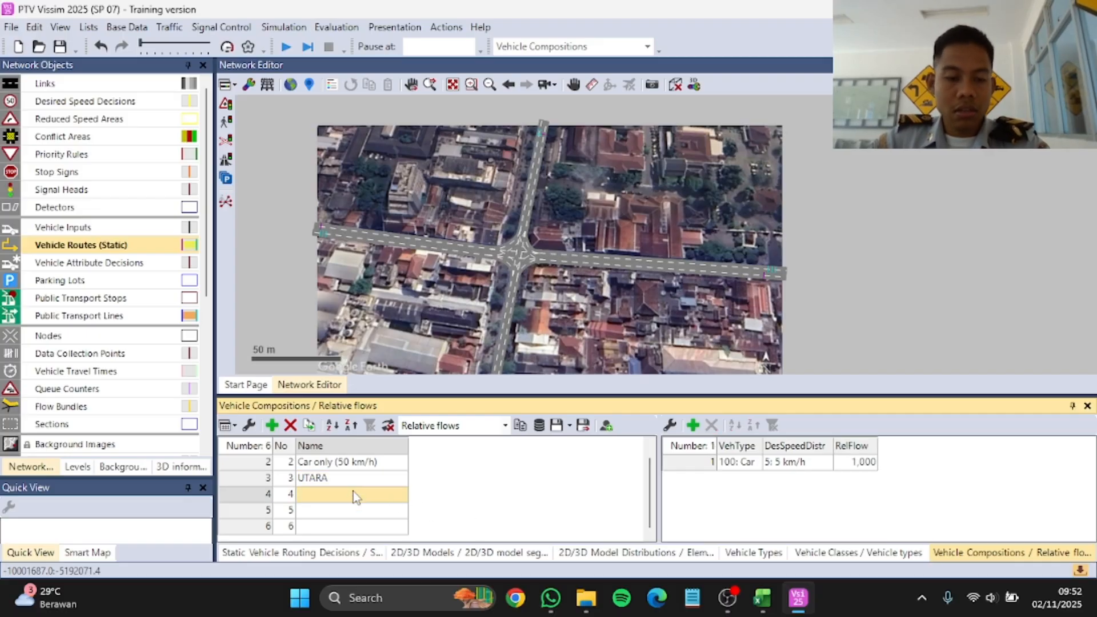
pyautogui.write('TIMUR')
pyautogui.press('Return')
pyautogui.click(693, 426)
pyautogui.click(692, 425)
pyautogui.click(692, 426)
pyautogui.click(692, 426)
pyautogui.click(755, 510)
pyautogui.click(755, 526)
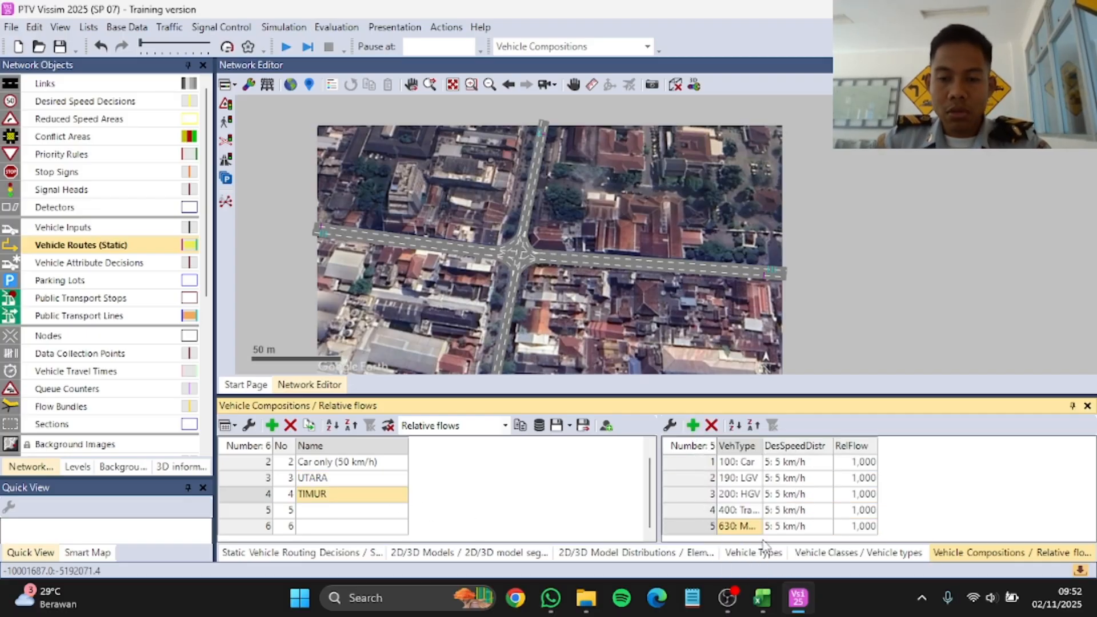
pyautogui.click(755, 510)
pyautogui.click(760, 570)
# Step: Set TIMUR's desired speed distributions to 30 km/h for Car, 25 for LGV, 20 for HGV, 50 for Motor and 25 for Trans Jogja
pyautogui.click(826, 460)
pyautogui.click(802, 136)
pyautogui.click(826, 478)
pyautogui.click(808, 136)
pyautogui.click(824, 496)
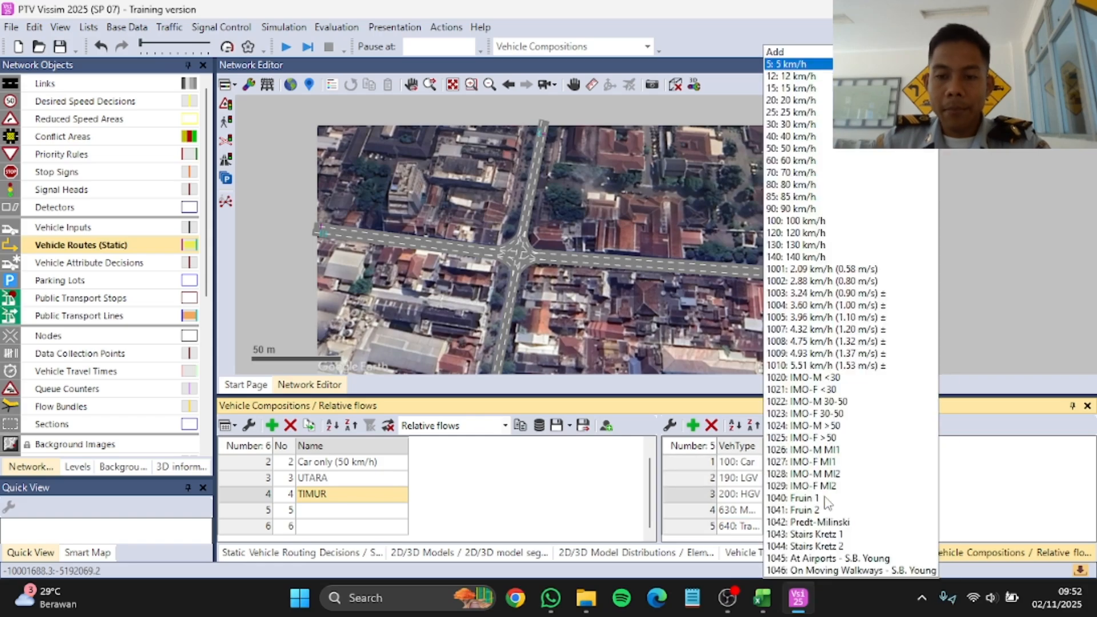
pyautogui.click(794, 155)
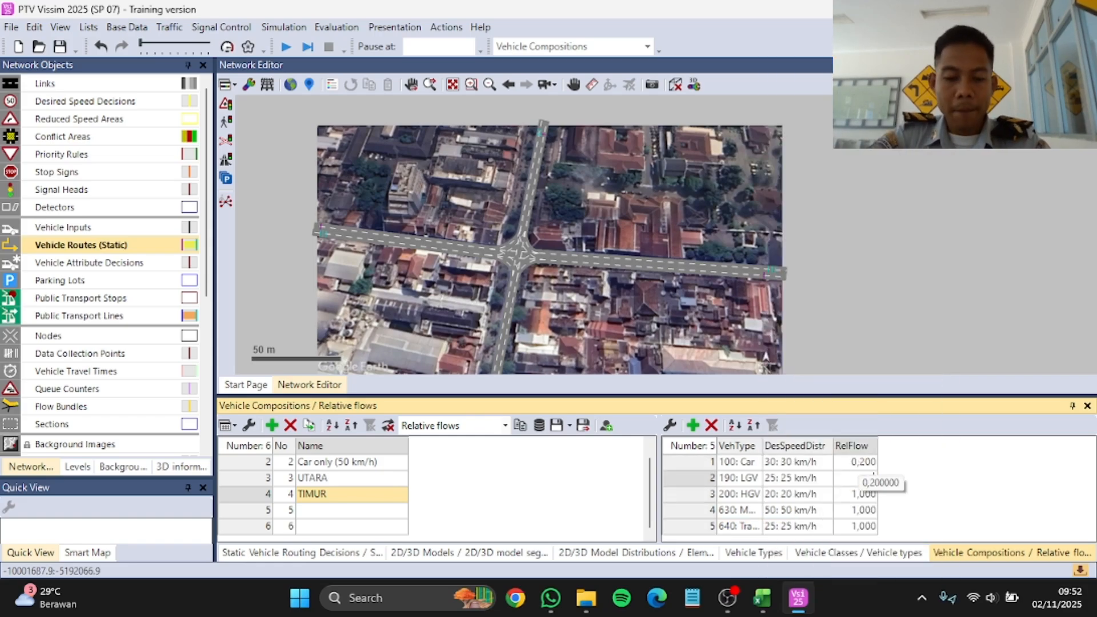
# Step: Set TIMUR's relative flows to 0.2 for Car, 0.1 for LGV, 0.1 for HGV, 0.4 for Motor and 0.2 for Trans Jogja
pyautogui.write('0,1')
pyautogui.press('Return')
pyautogui.write('0,1')
pyautogui.press('Return')
pyautogui.write('0,40,2')
# Step: Name vehicle composition 5 SELATAN and add relative flows with vehicle types 190: LGV, 200: HGV, 630: Motor and 640: Trans Jogja
pyautogui.click(343, 508)
pyautogui.write('SELATAN')
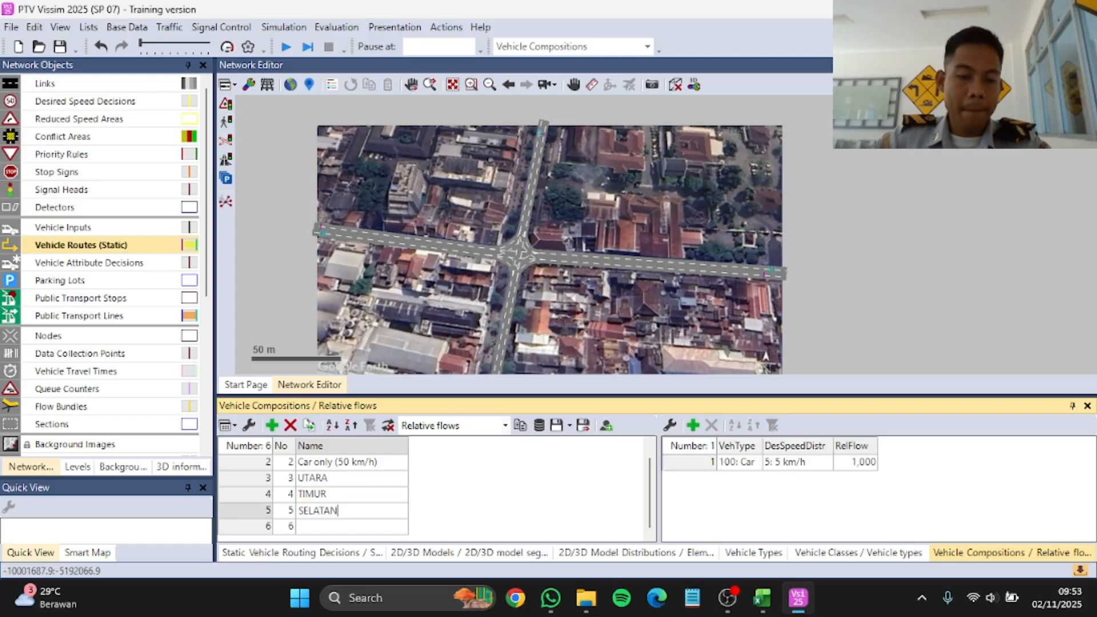
pyautogui.press('Return')
pyautogui.doubleClick(693, 425)
pyautogui.doubleClick(692, 425)
pyautogui.click(756, 510)
pyautogui.click(755, 558)
pyautogui.click(755, 525)
pyautogui.click(757, 570)
# Step: Set SELATAN's desired speed distributions to 30 km/h for Car, 20 for LGV, 20 for HGV, 40 for Motor and 25 for Trans Jogja
pyautogui.click(825, 461)
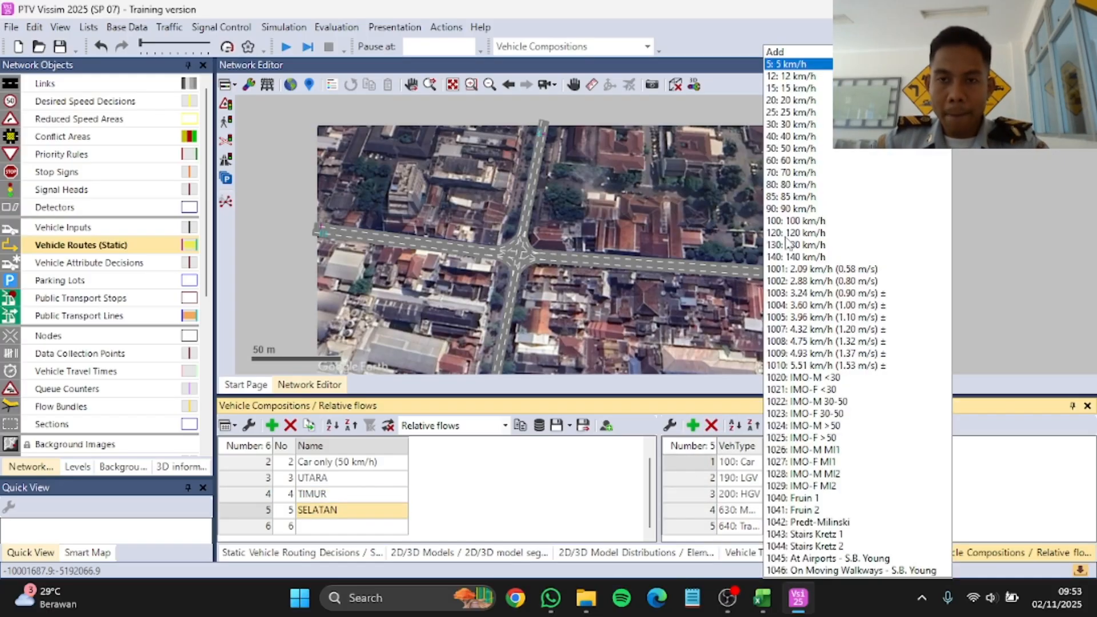
pyautogui.click(791, 125)
pyautogui.click(826, 478)
pyautogui.click(794, 101)
pyautogui.click(826, 494)
pyautogui.click(794, 101)
pyautogui.click(826, 510)
pyautogui.click(804, 137)
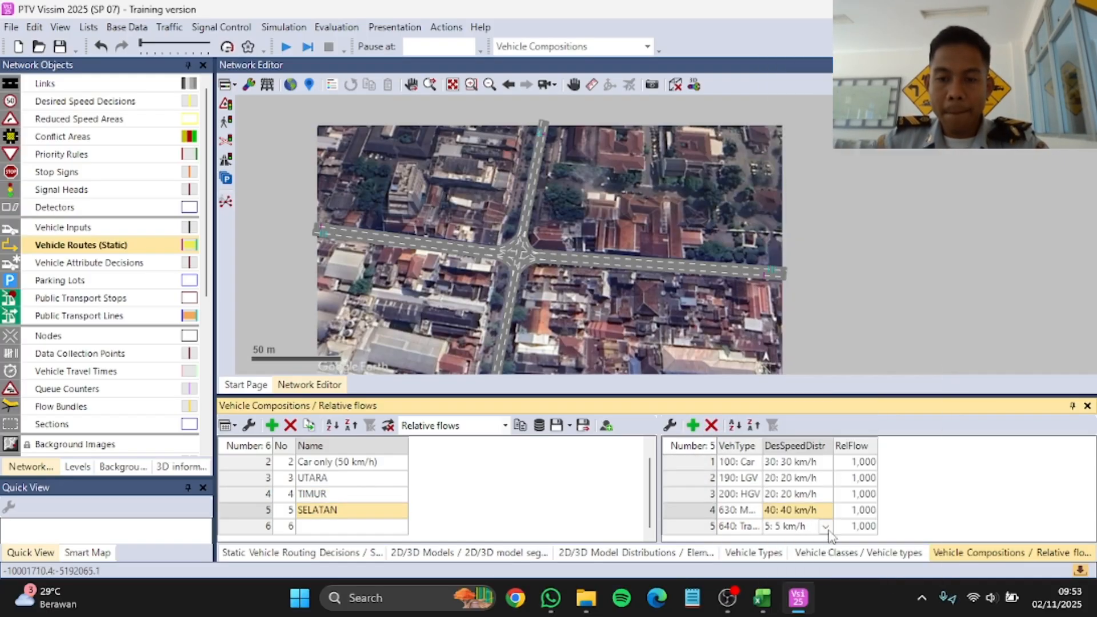
pyautogui.click(826, 526)
pyautogui.click(794, 112)
# Step: Set SELATAN's relative flows to 0.2 for Car, 0.1 for LGV, 0.1 for HGV, 0.5 for Motor and 0.1 for Trans Jogja
pyautogui.click(862, 464)
pyautogui.write('0,2')
pyautogui.press('Return')
pyautogui.write('0,1')
pyautogui.press('Return')
pyautogui.write('0,1')
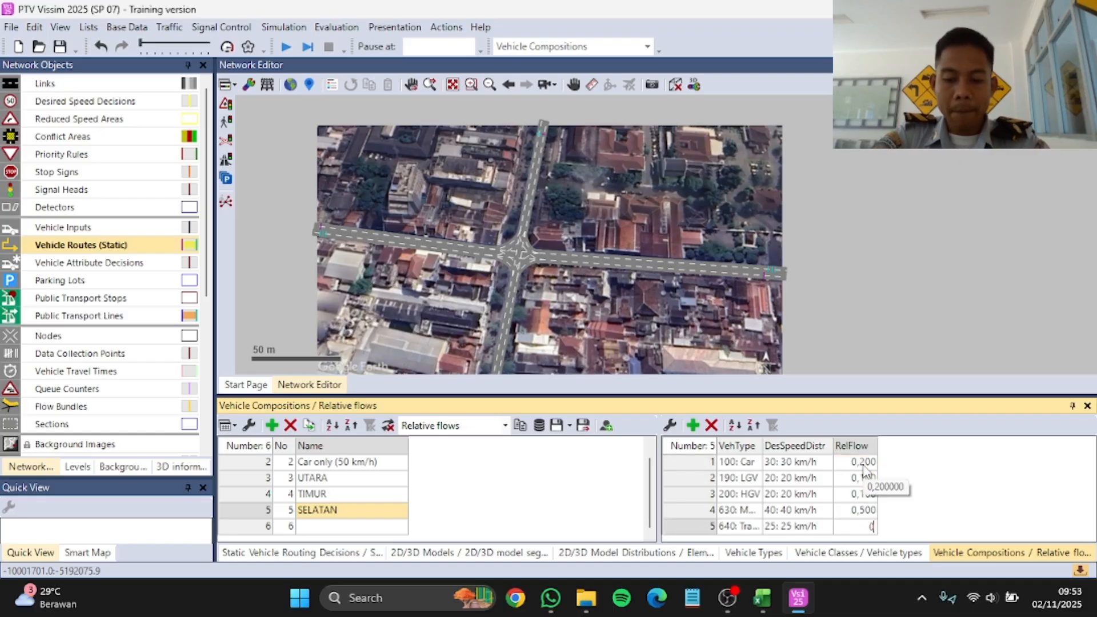
pyautogui.write(',1')
pyautogui.press('Return')
# Step: Name vehicle composition 6 BARAT and add relative flows with vehicle types 190: LGV, 200: HGV, 630: Motor and 640: Trans Jogja
pyautogui.click(388, 527)
pyautogui.write('BARAT')
pyautogui.click(695, 428)
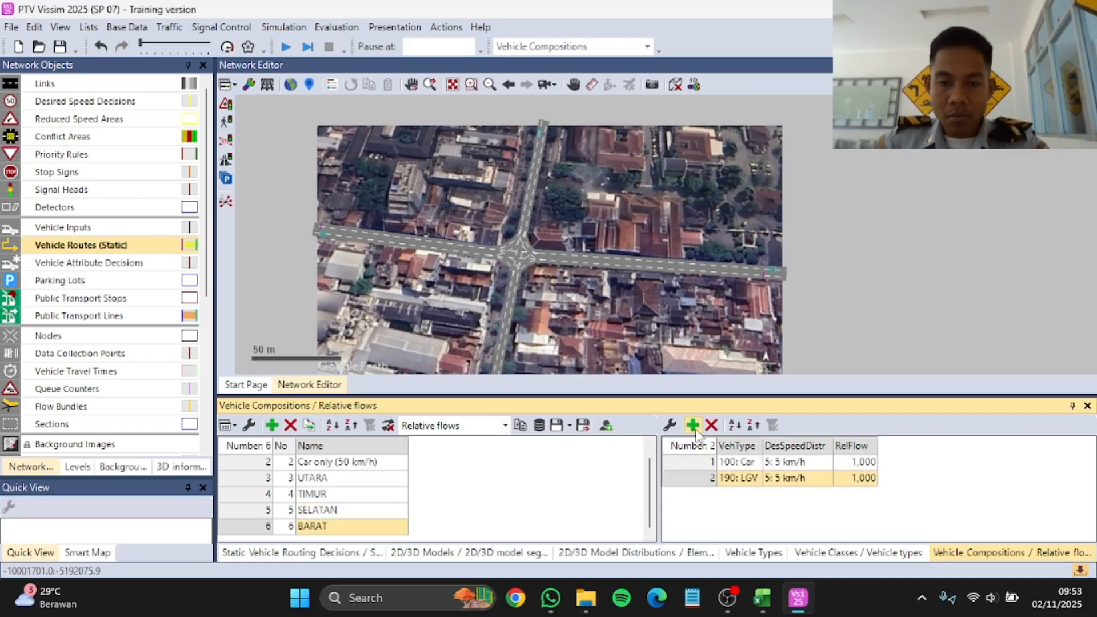
pyautogui.tripleClick(695, 428)
pyautogui.click(756, 511)
pyautogui.click(757, 559)
pyautogui.click(757, 527)
pyautogui.click(757, 571)
# Step: Set BARAT's desired speed distributions to 30 km/h for Car, 25 for LGV, 25 for HGV, 50 for Motor and 20 for Trans Jogja
pyautogui.click(825, 463)
pyautogui.click(794, 125)
pyautogui.click(825, 478)
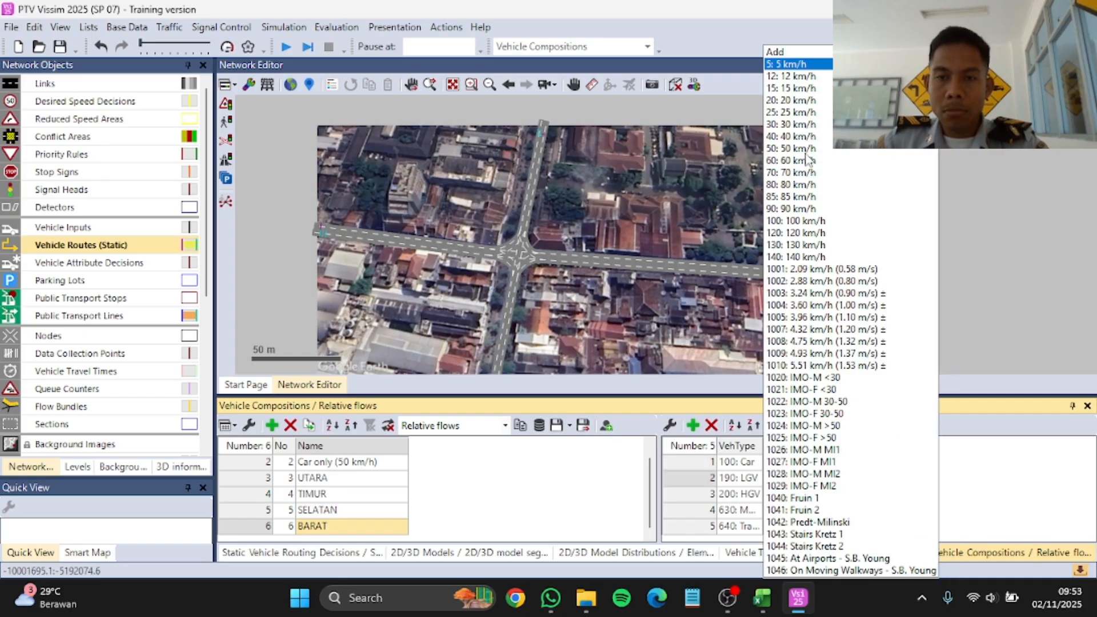
pyautogui.click(794, 112)
pyautogui.click(825, 494)
pyautogui.click(794, 112)
pyautogui.click(825, 510)
pyautogui.click(794, 149)
pyautogui.click(825, 526)
pyautogui.click(799, 100)
# Step: Set BARAT's relative flows to 0.3 for Car, 0.1 for LGV, 0.1 for HGV, 0.4 for Motor and 0.1 for Trans Jogja
pyautogui.click(863, 463)
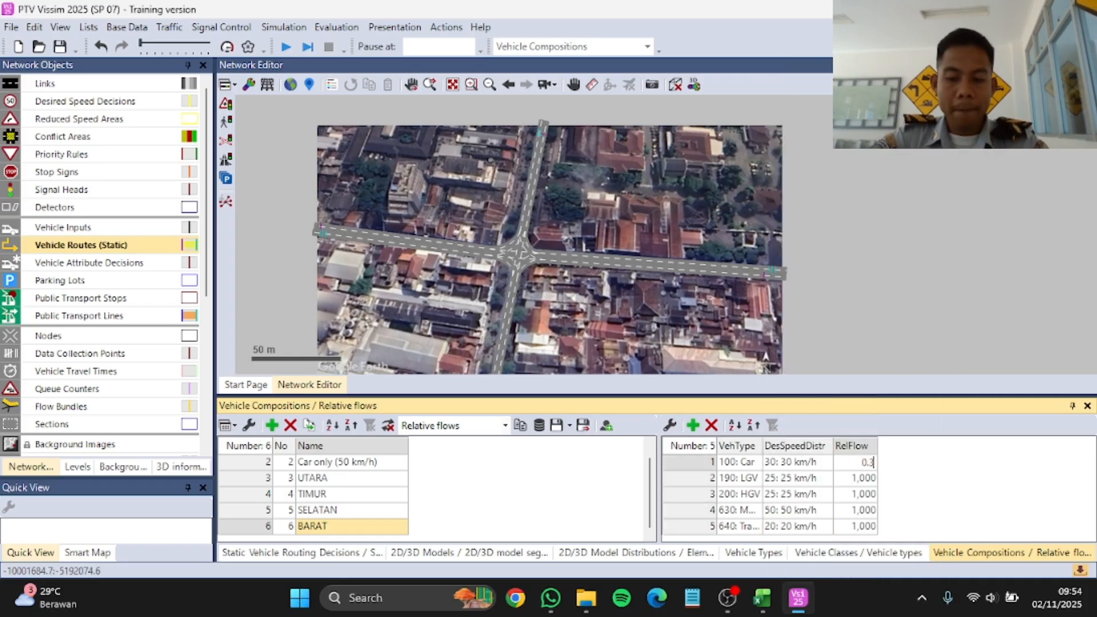
pyautogui.press('Return')
pyautogui.write('0,1')
pyautogui.press('Return')
pyautogui.write('0,1')
pyautogui.press('Return')
pyautogui.write('0,4')
pyautogui.press('Return')
pyautogui.write('0,1')
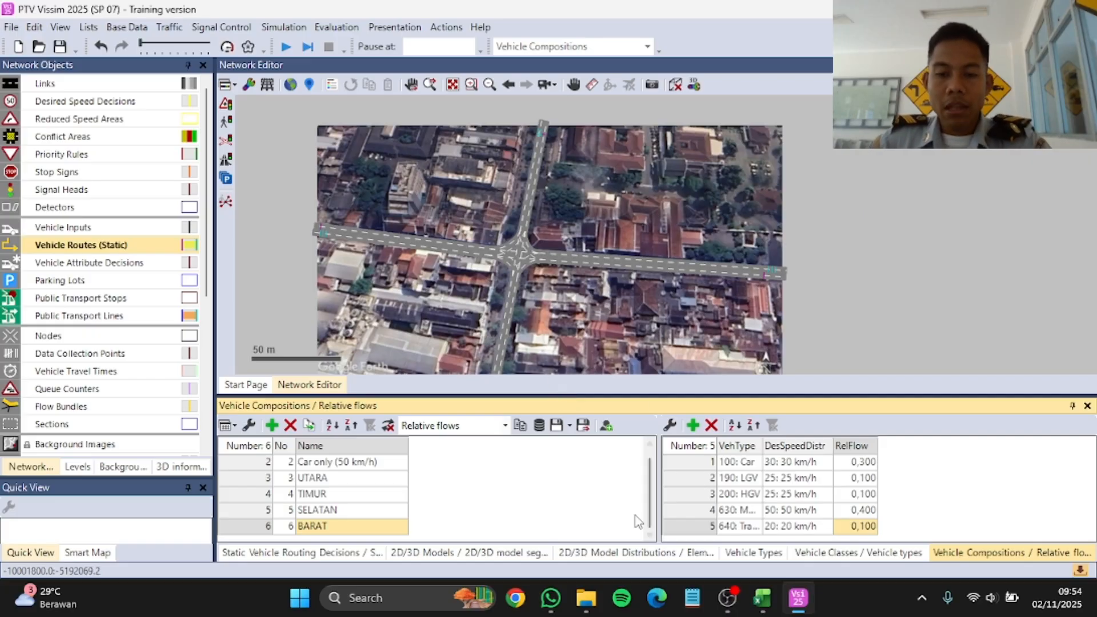
# Step: Check the relative flows of the SELATAN, UTARA and TIMUR compositions and activate Vehicle Inputs as the network object type
pyautogui.click(366, 466)
pyautogui.click(391, 509)
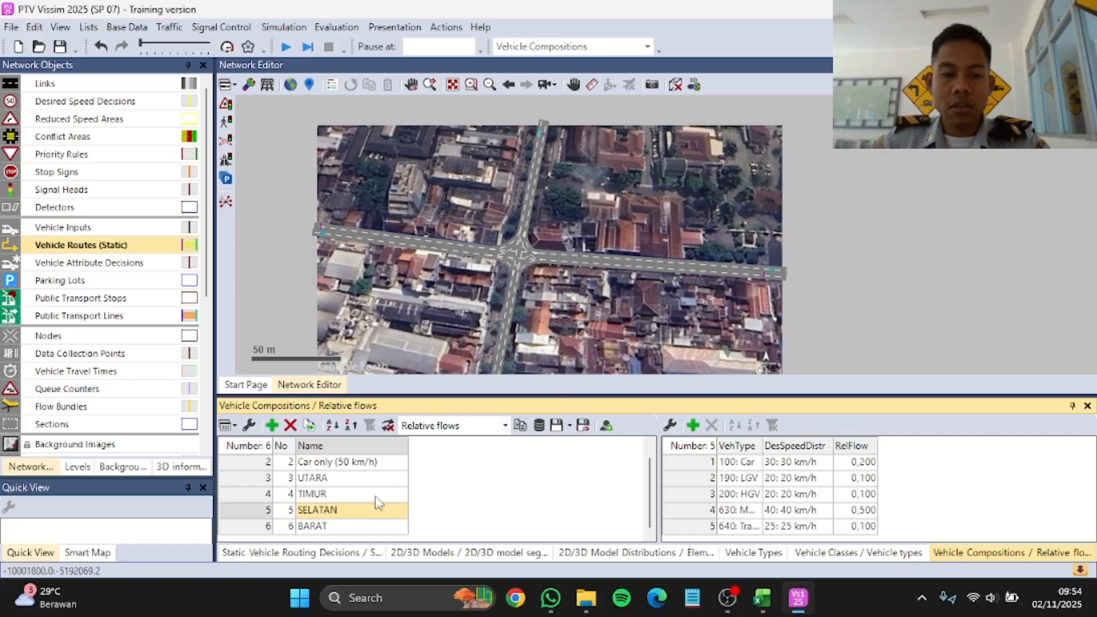
pyautogui.click(366, 478)
pyautogui.click(363, 494)
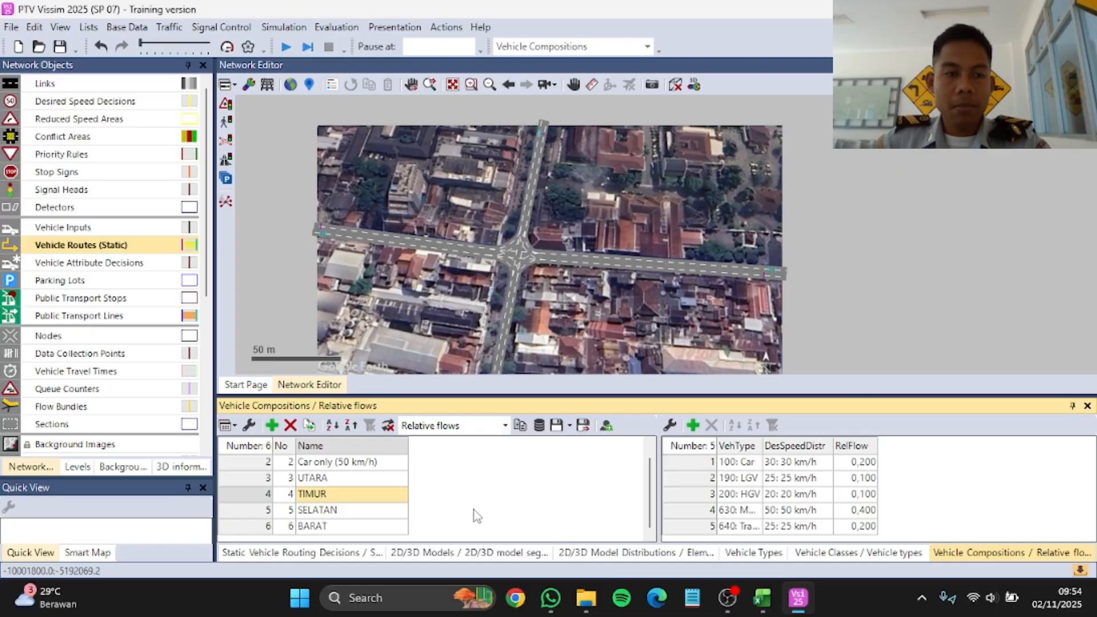
pyautogui.click(122, 229)
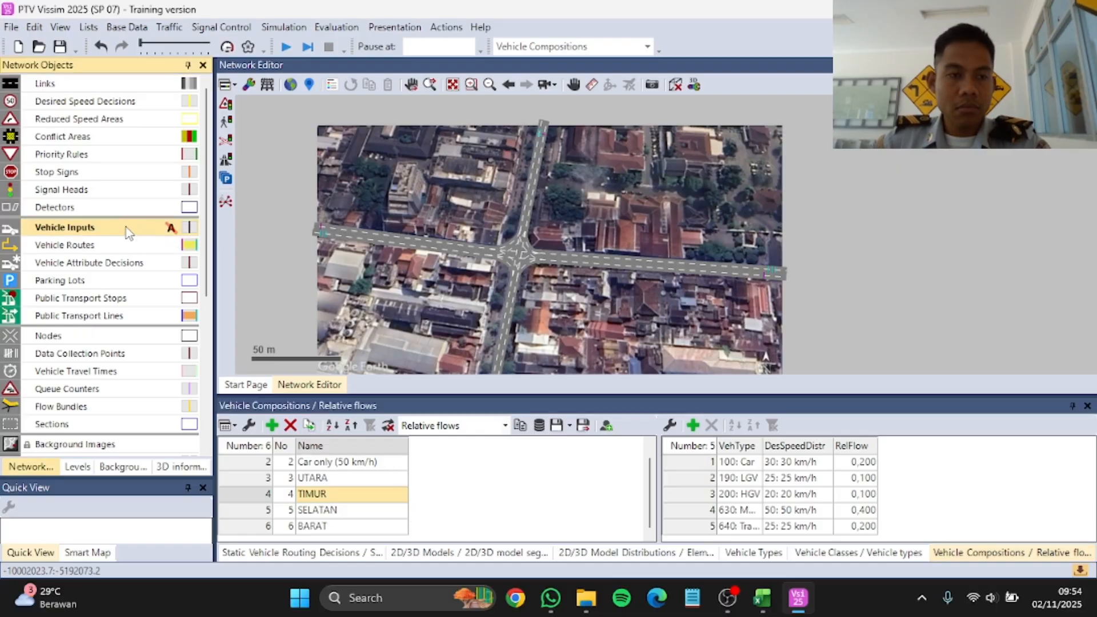
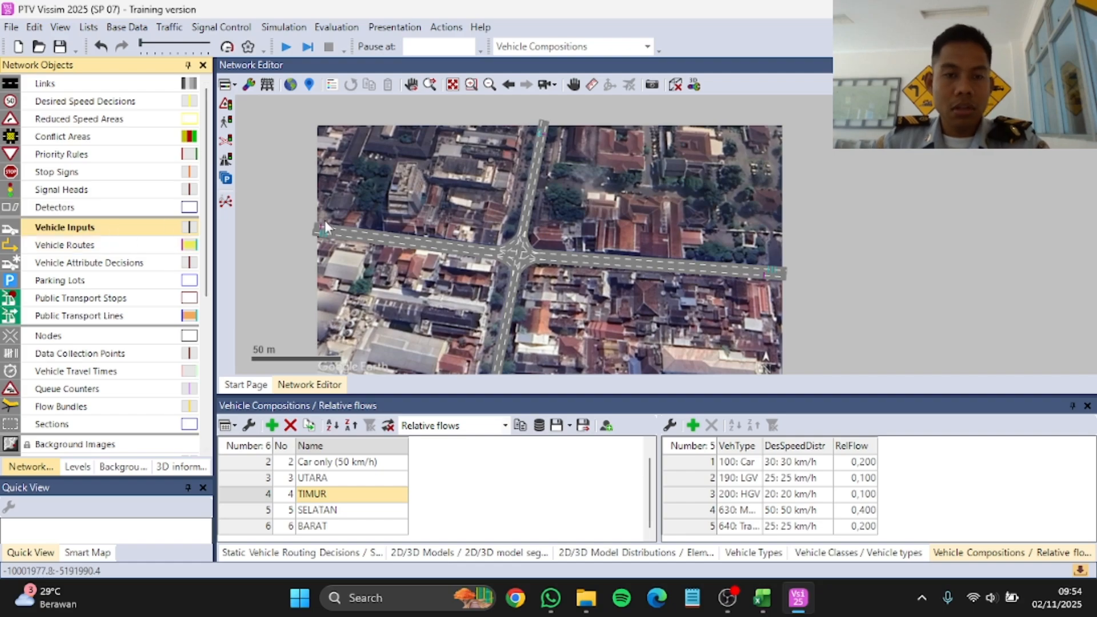
# Step: Add a vehicle input at the start of the Jalan Barat link
pyautogui.scroll(2, 445, 229)
pyautogui.scroll(-1, 691, 276)
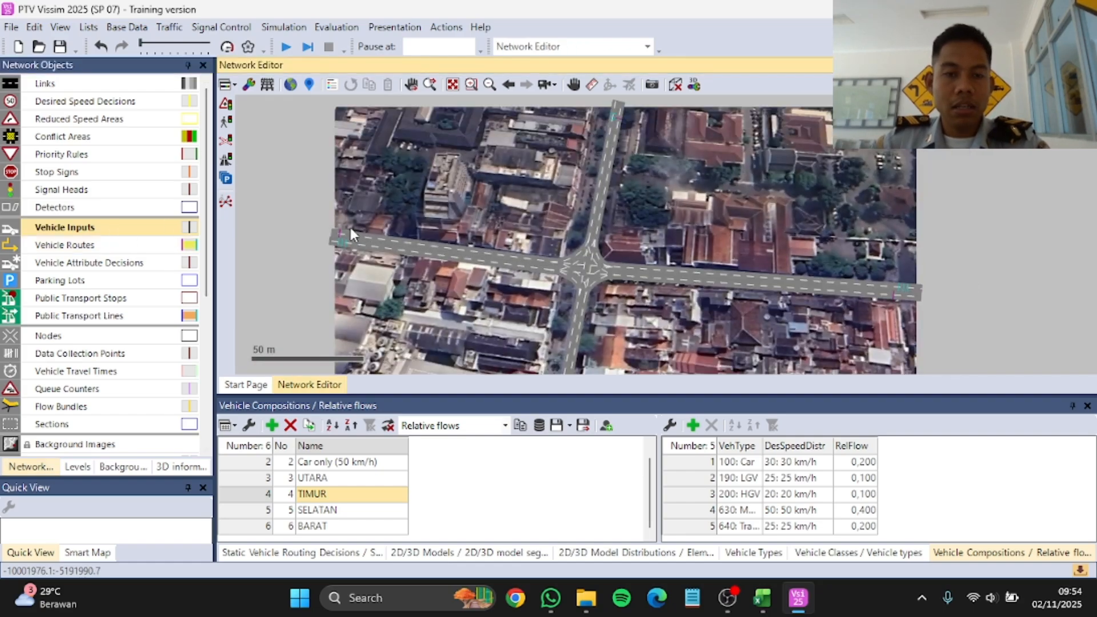
pyautogui.scroll(2, 349, 228)
pyautogui.click(326, 221)
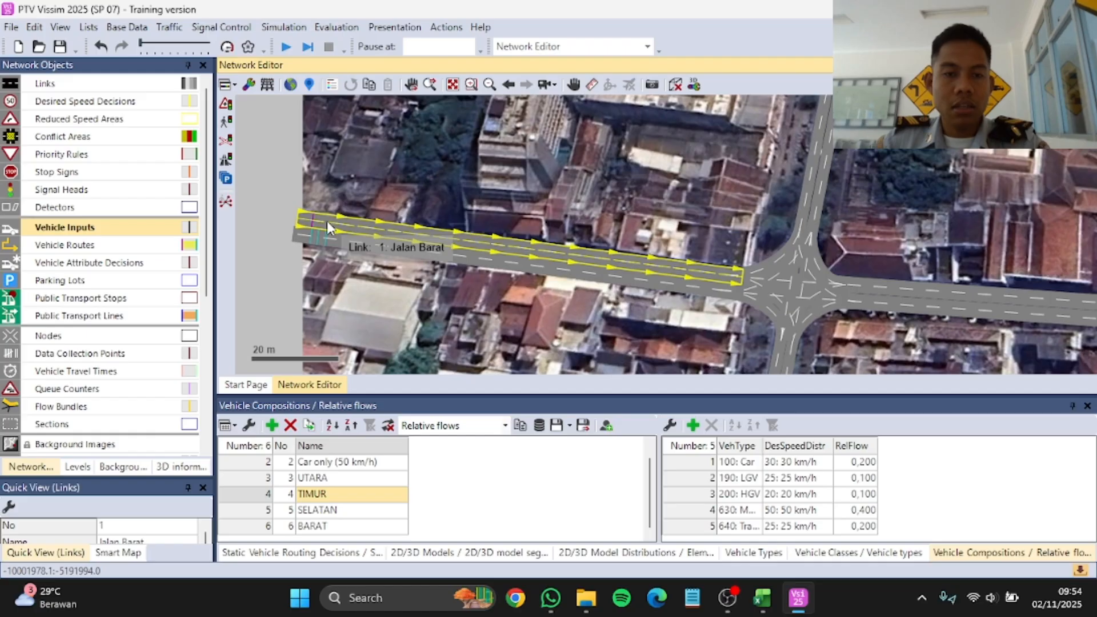
pyautogui.rightClick(327, 220)
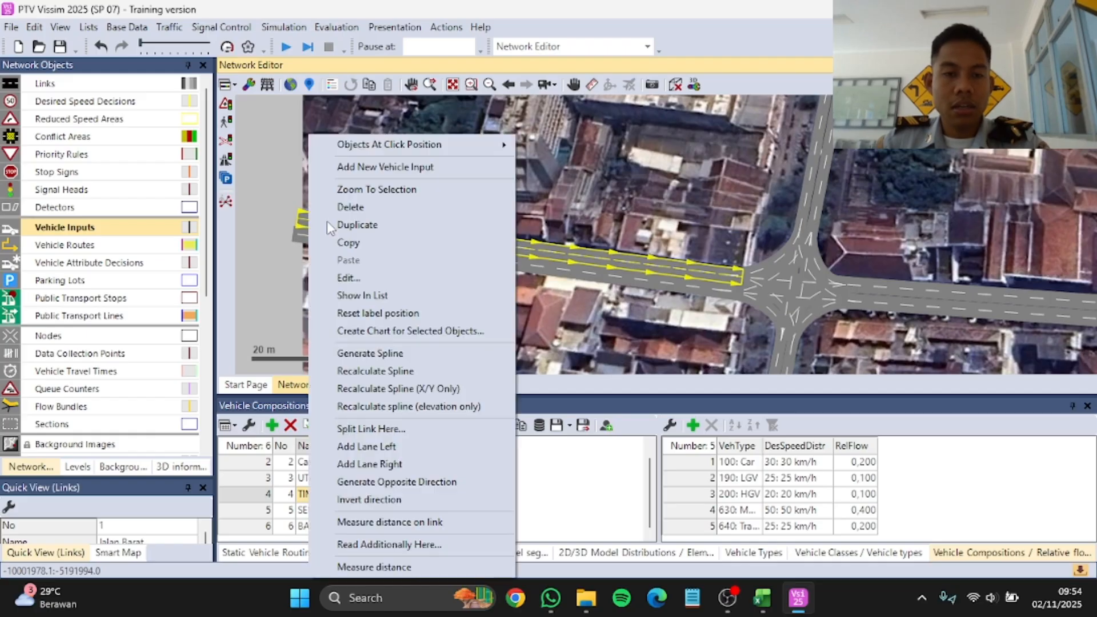
pyautogui.click(391, 183)
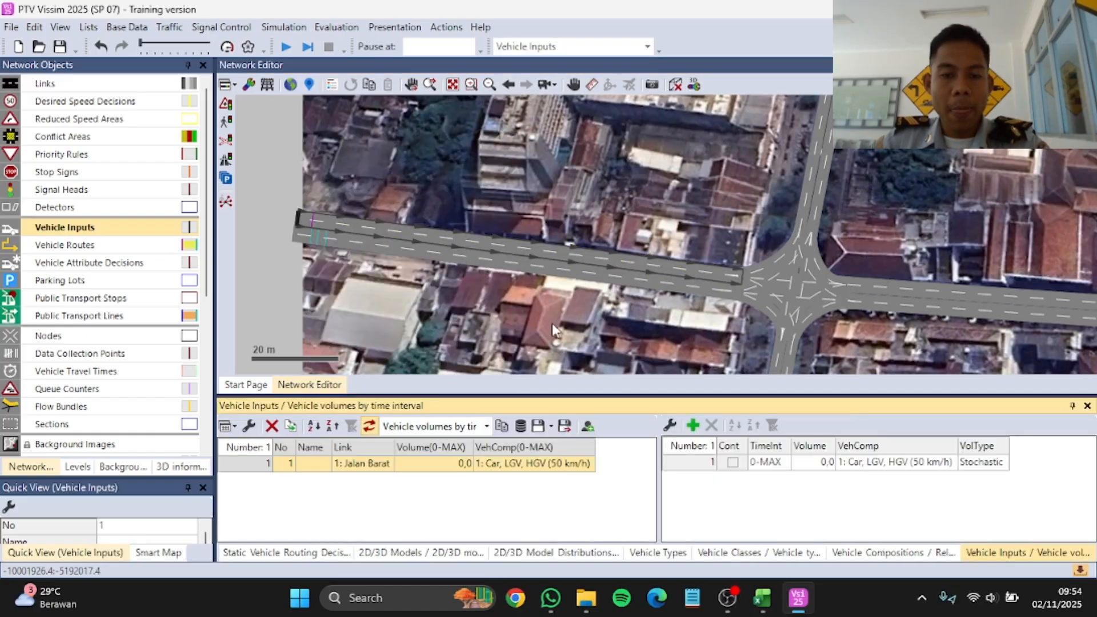
# Step: Set the Jalan Barat vehicle input's volume to 276 and its vehicle composition to 6: BARAT
pyautogui.doubleClick(446, 464)
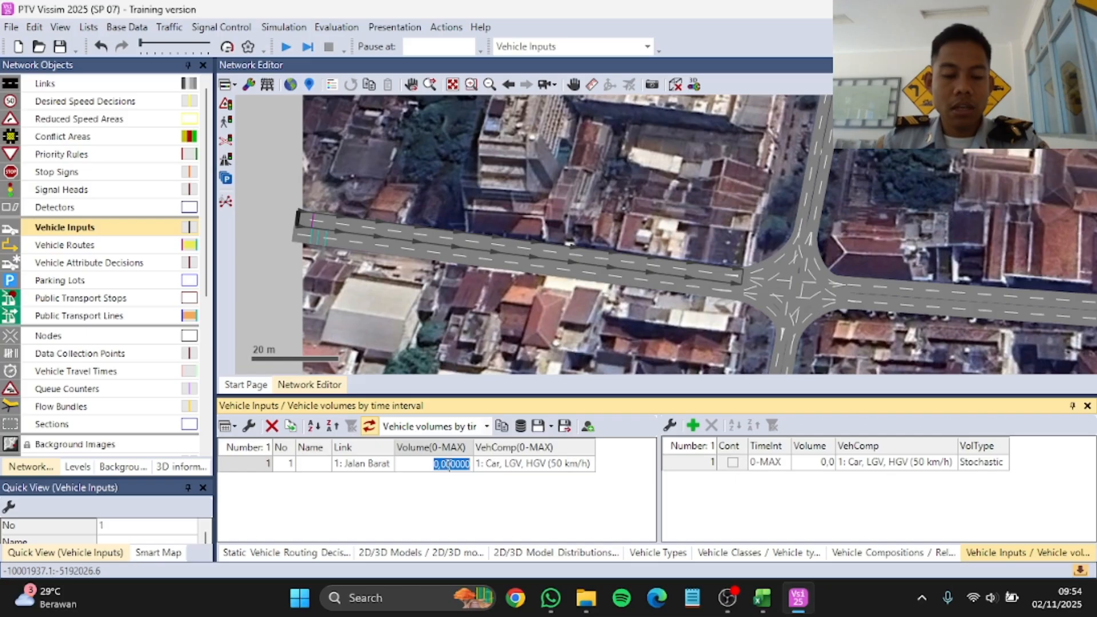
pyautogui.write('2')
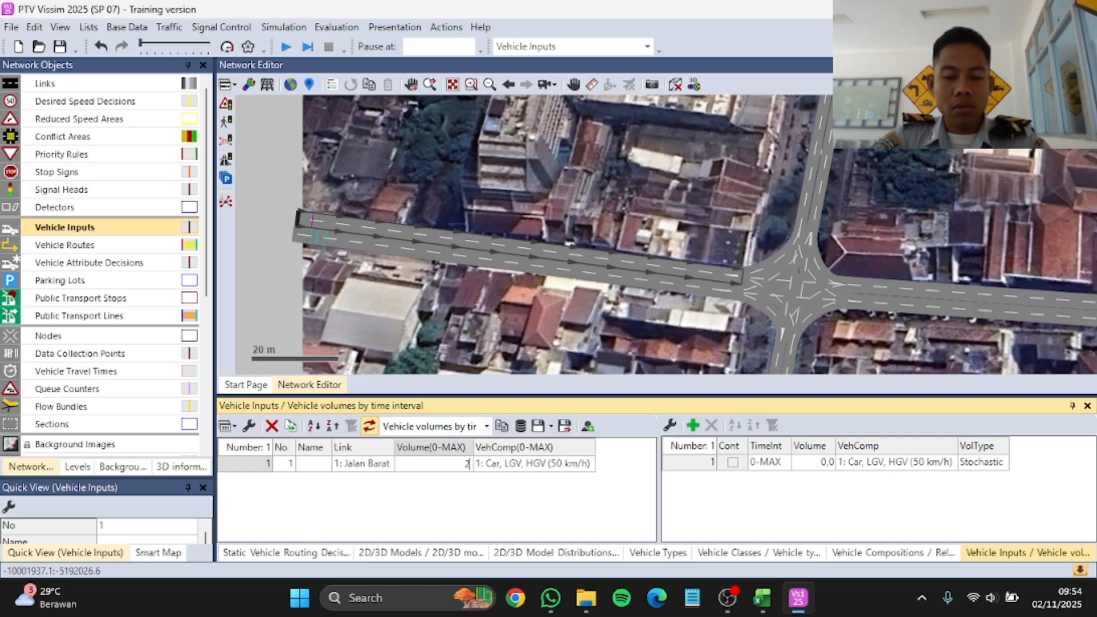
pyautogui.write('76')
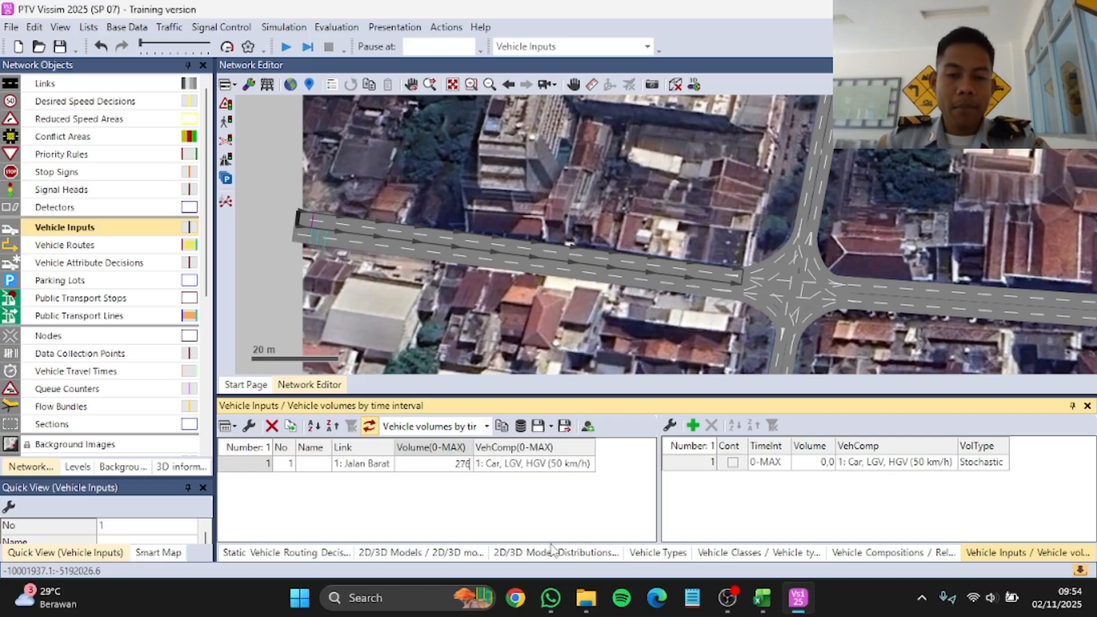
pyautogui.press('Return')
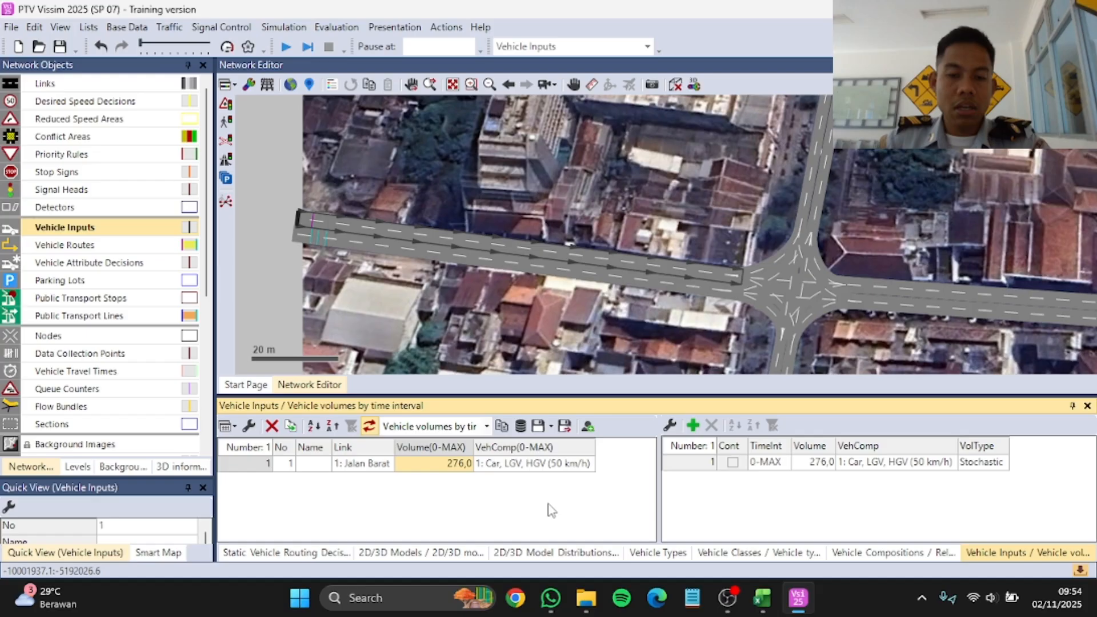
pyautogui.click(587, 464)
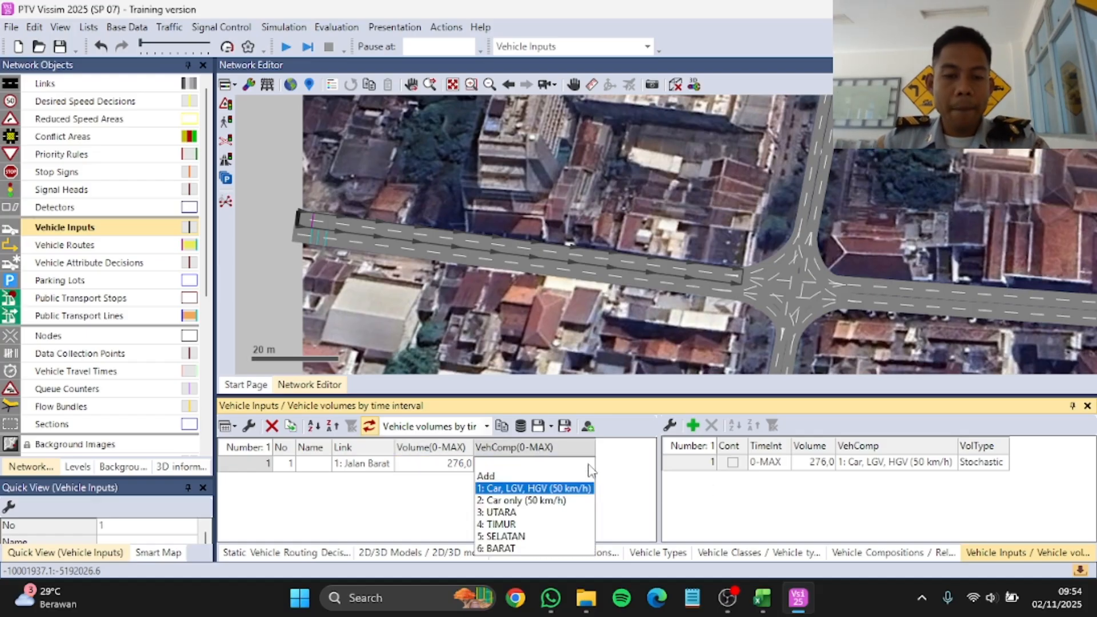
pyautogui.click(518, 548)
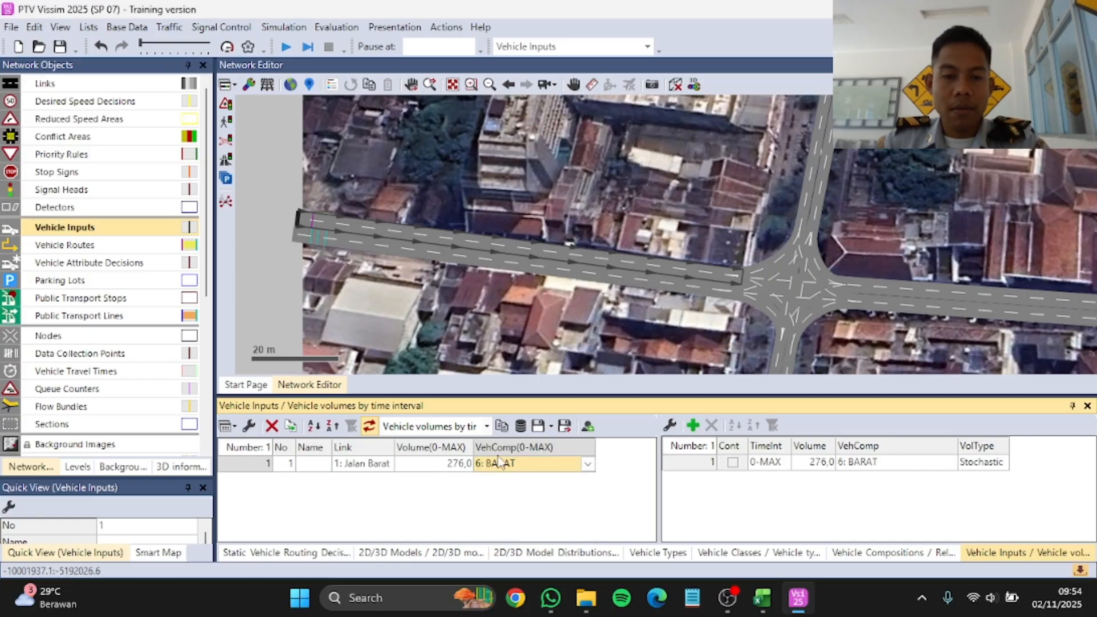
# Step: Add a vehicle input on the inbound Jalan Utara link with volume 300 and vehicle composition 3: UTARA
pyautogui.scroll(-3, 367, 239)
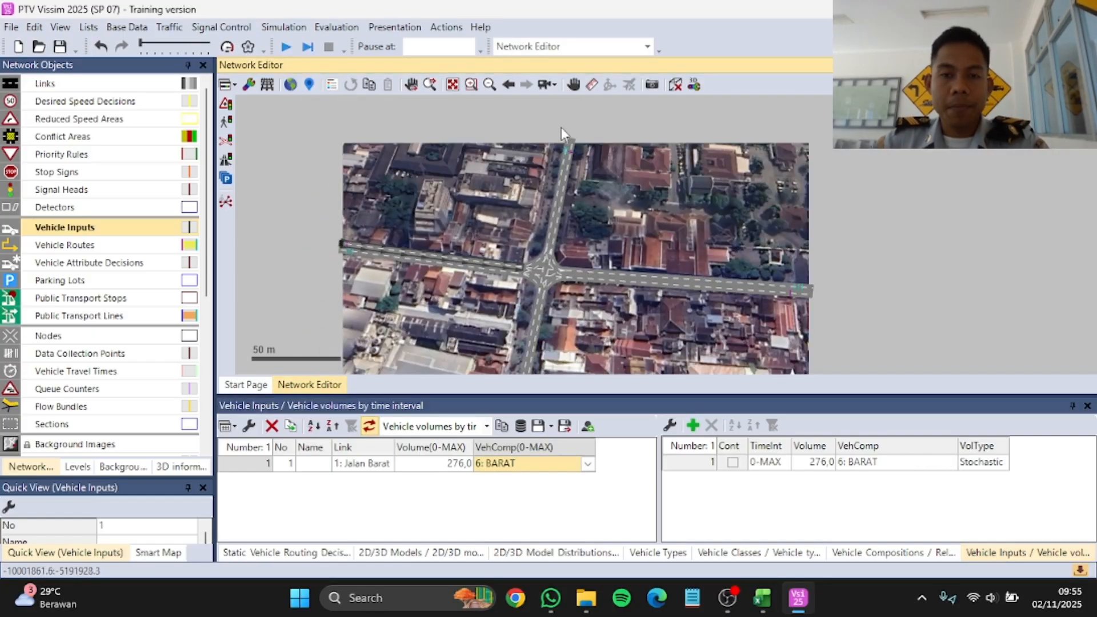
pyautogui.scroll(3, 562, 130)
pyautogui.rightClick(544, 136)
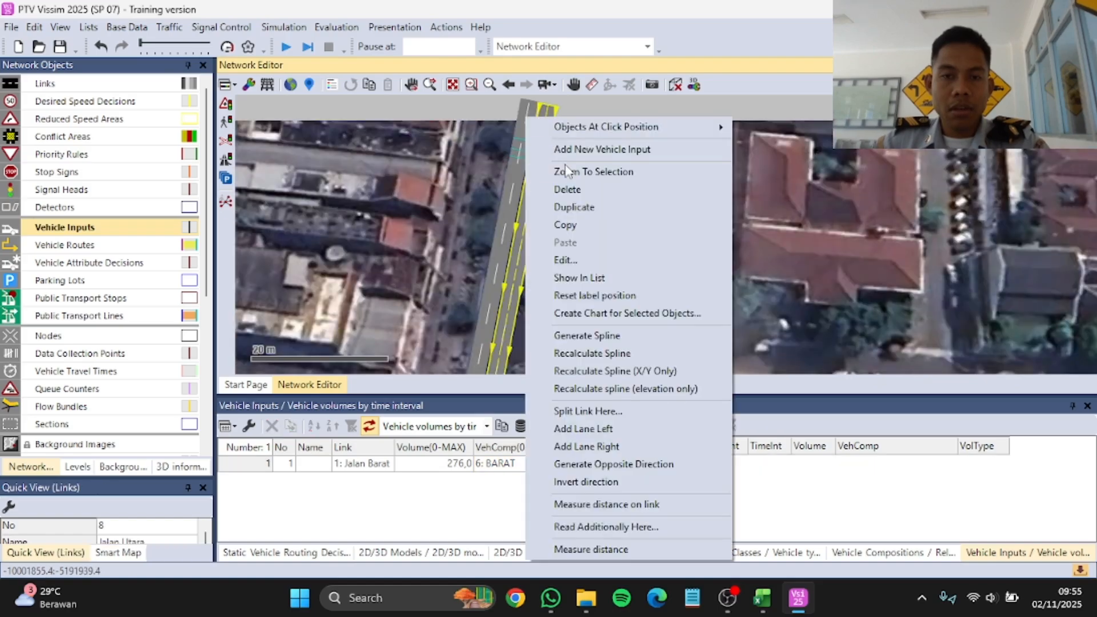
pyautogui.click(568, 150)
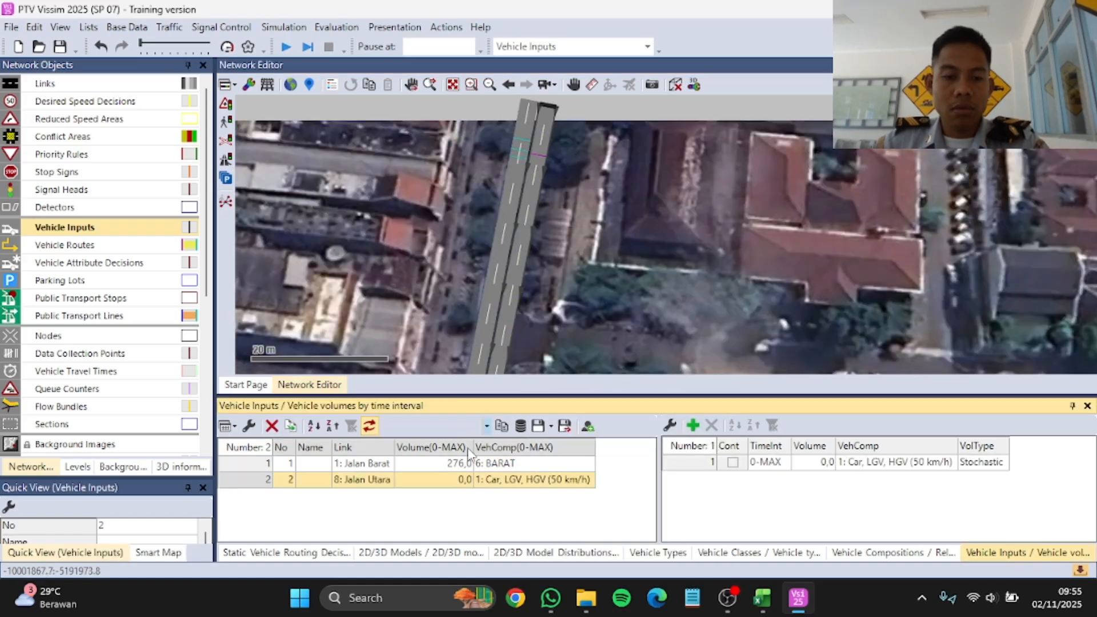
pyautogui.click(451, 481)
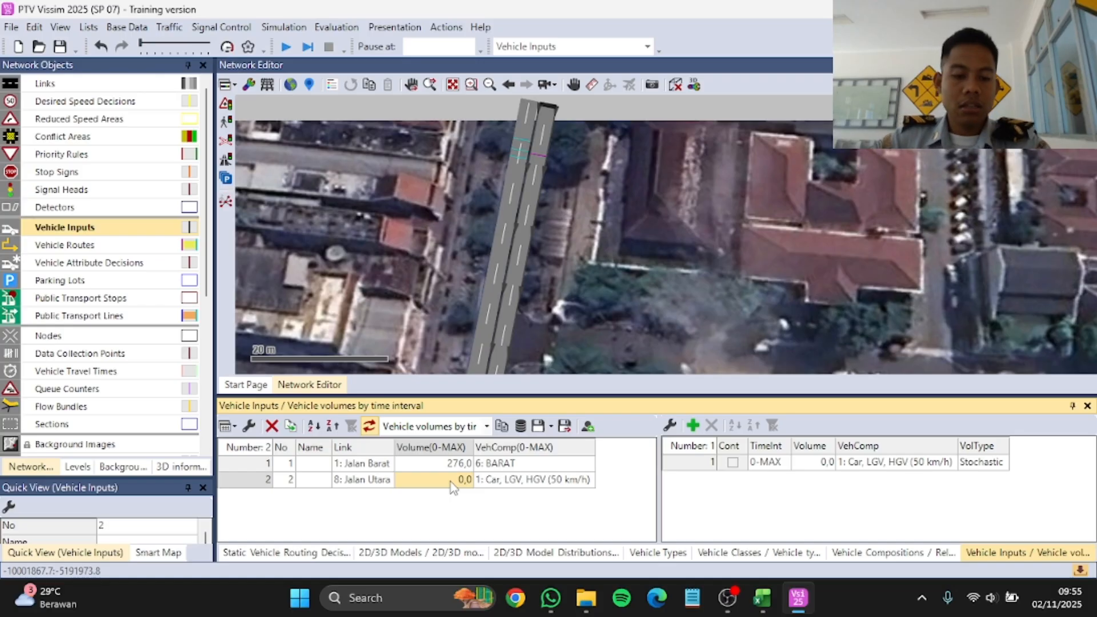
pyautogui.write('30')
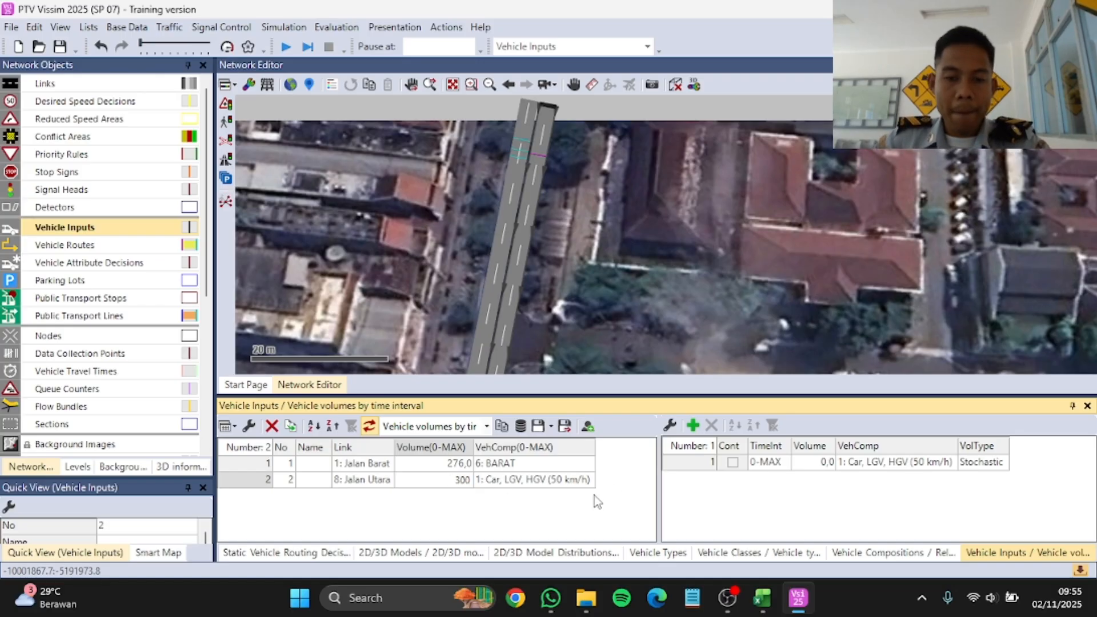
pyautogui.write('0')
pyautogui.press('Return')
pyautogui.click(583, 483)
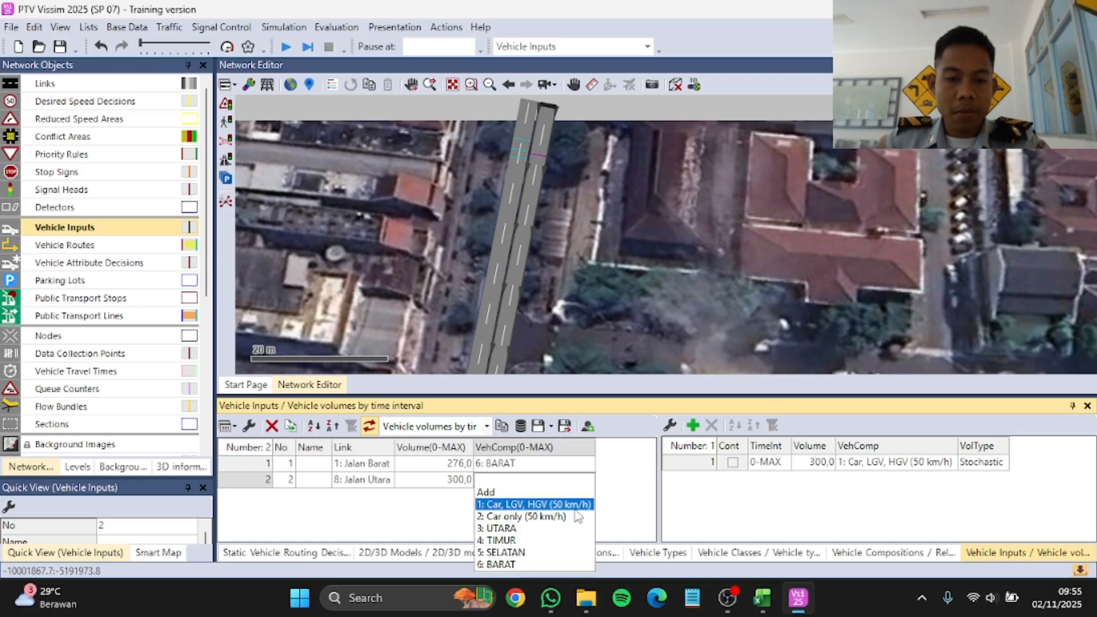
pyautogui.click(521, 531)
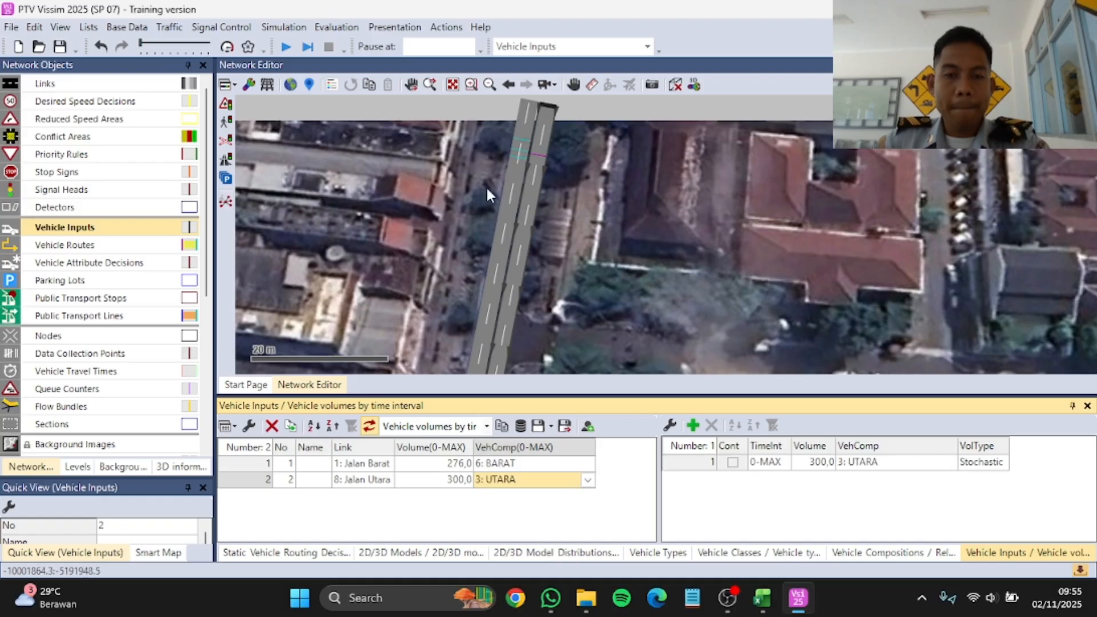
# Step: Add a vehicle input on the inbound Jalan Timur link with volume 255 and vehicle composition 4: TIMUR
pyautogui.scroll(-3, 655, 166)
pyautogui.scroll(-2, 708, 268)
pyautogui.scroll(6, 728, 261)
pyautogui.rightClick(728, 259)
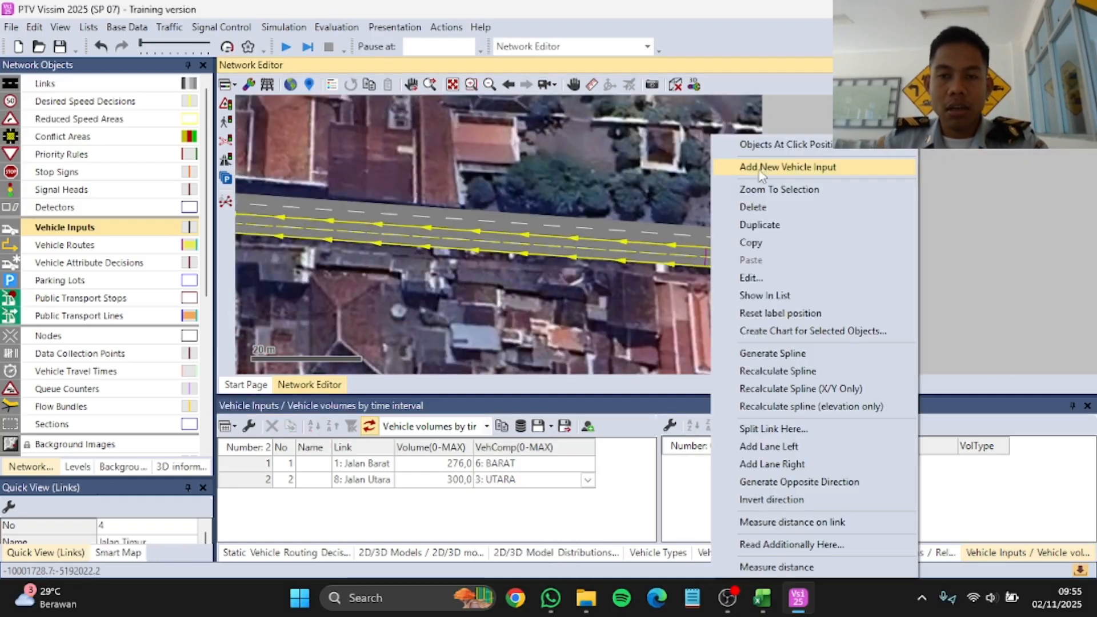
pyautogui.click(766, 161)
pyautogui.click(454, 496)
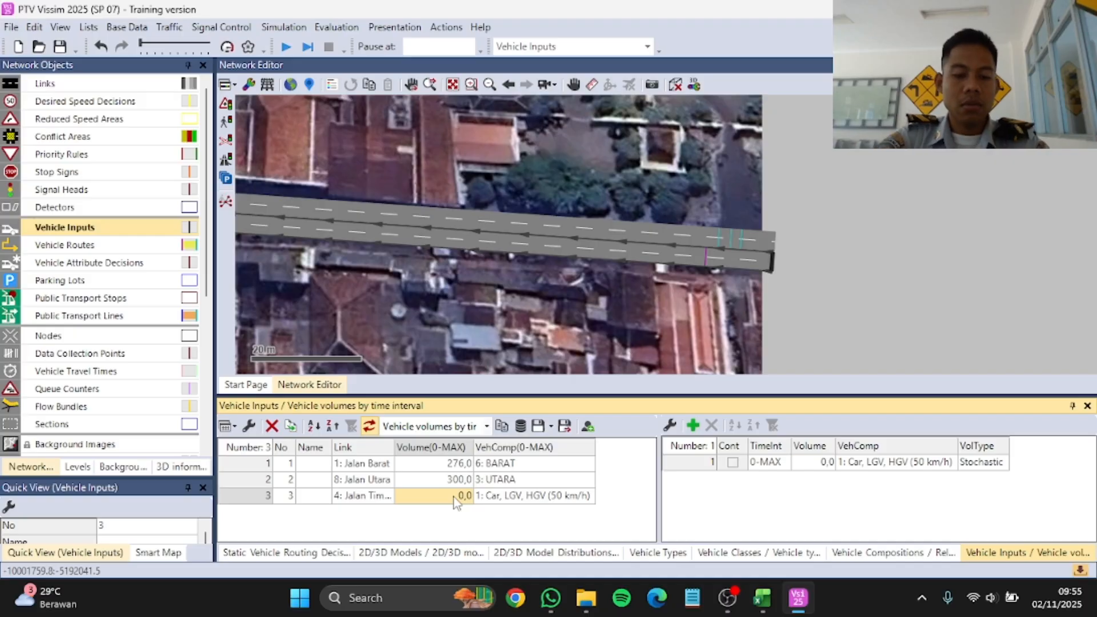
pyautogui.write('255')
pyautogui.click(588, 496)
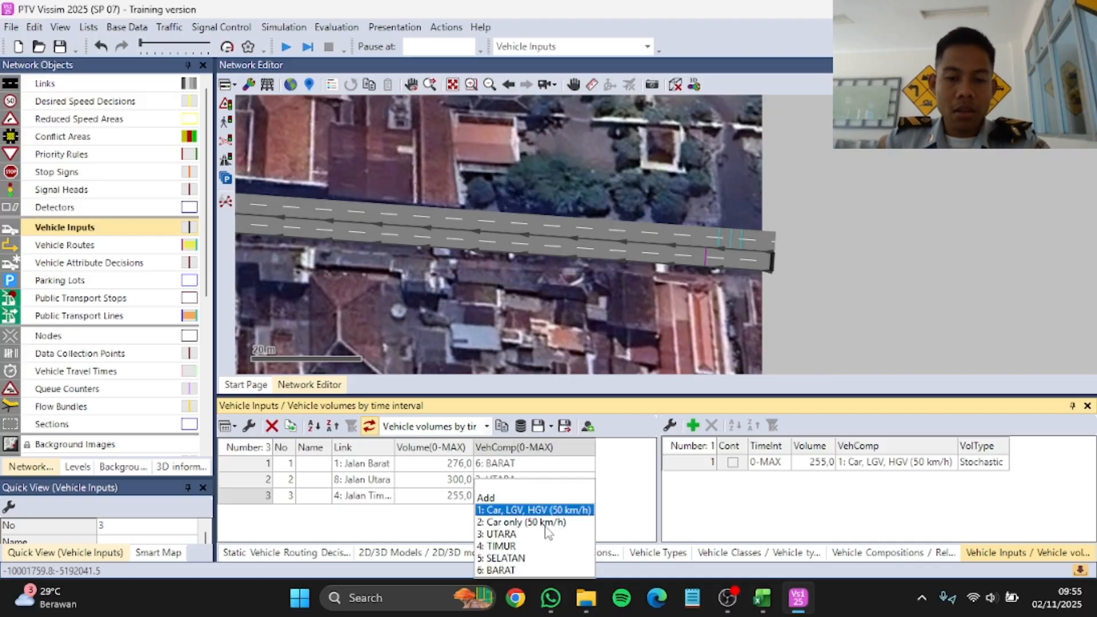
pyautogui.click(513, 546)
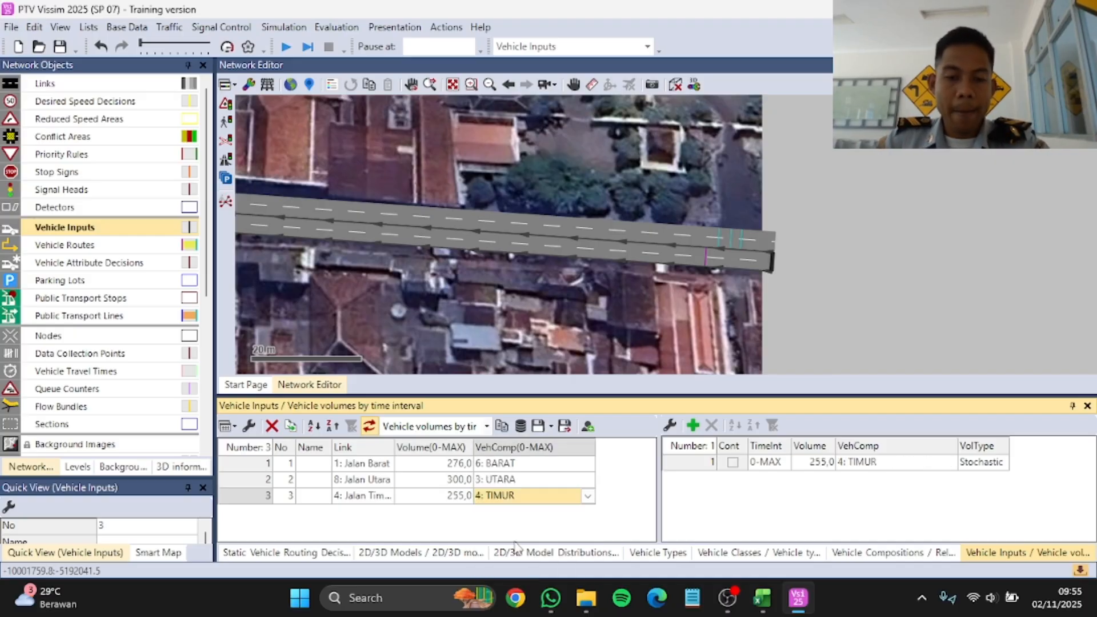
# Step: Add a vehicle input on the inbound Jalan Selatan link (link 5) with volume 345 and vehicle composition 5: SELATAN
pyautogui.scroll(-5, 677, 265)
pyautogui.scroll(5, 530, 329)
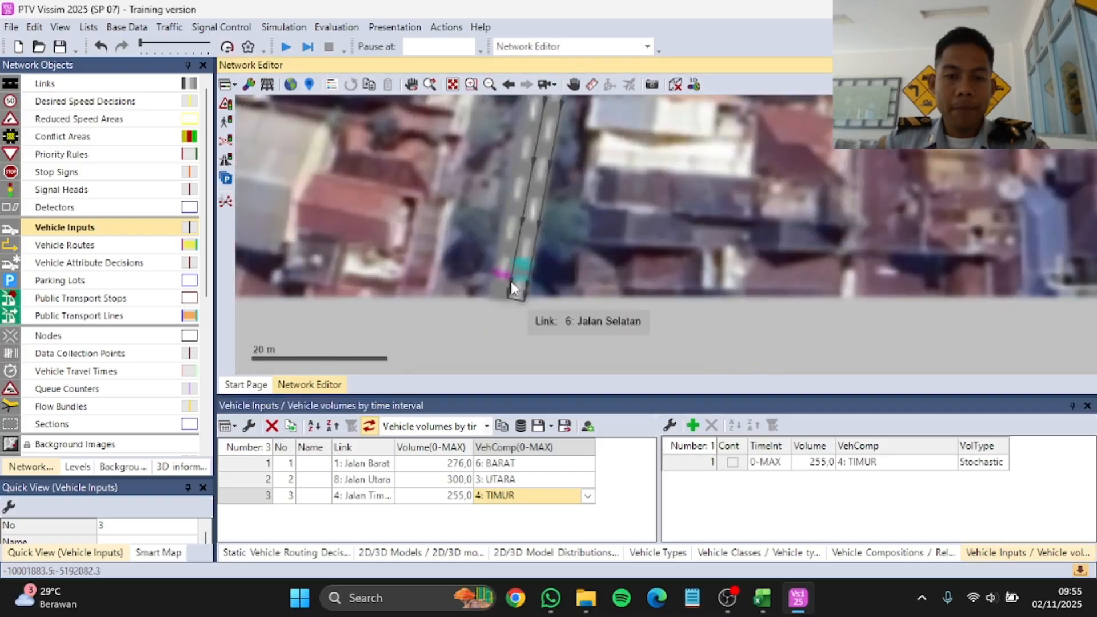
pyautogui.click(506, 268)
pyautogui.rightClick(502, 252)
pyautogui.click(547, 170)
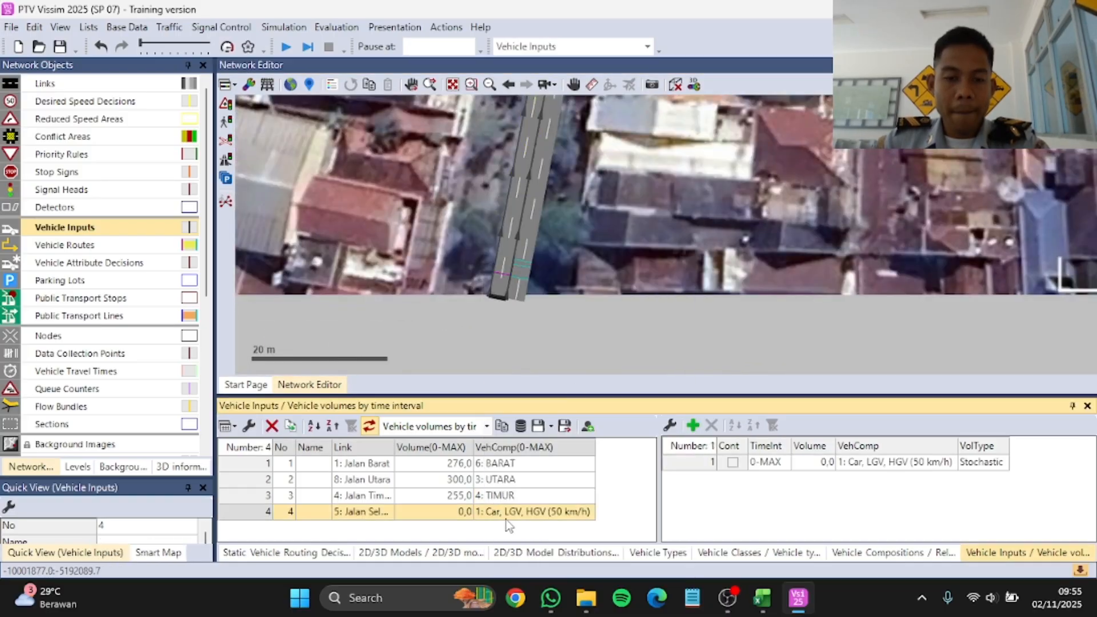
pyautogui.click(453, 512)
pyautogui.write('345')
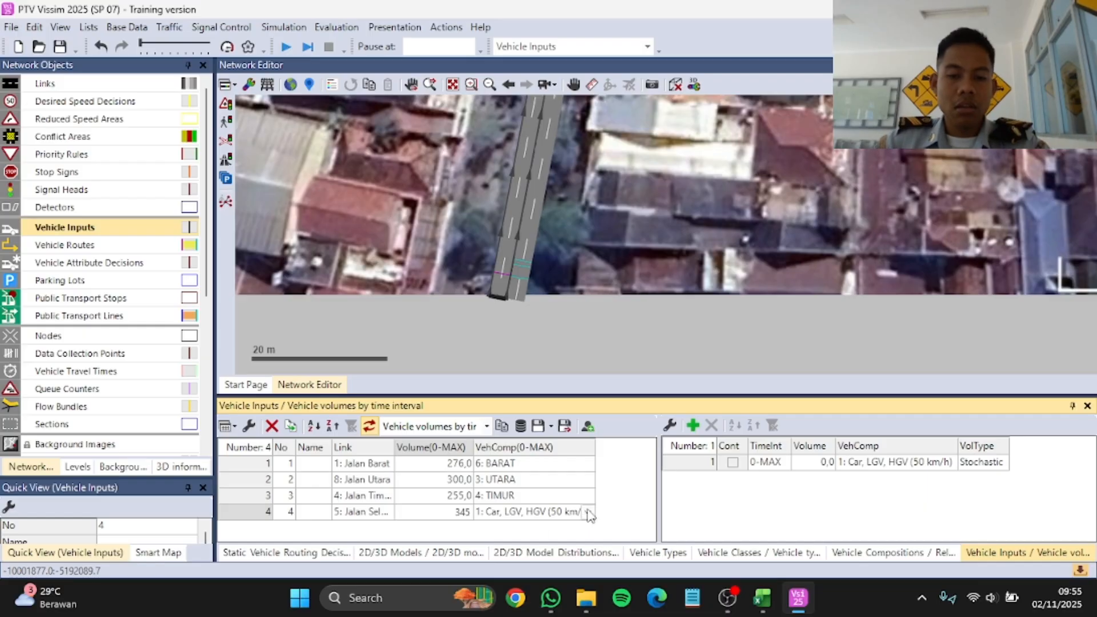
pyautogui.click(588, 512)
pyautogui.click(520, 571)
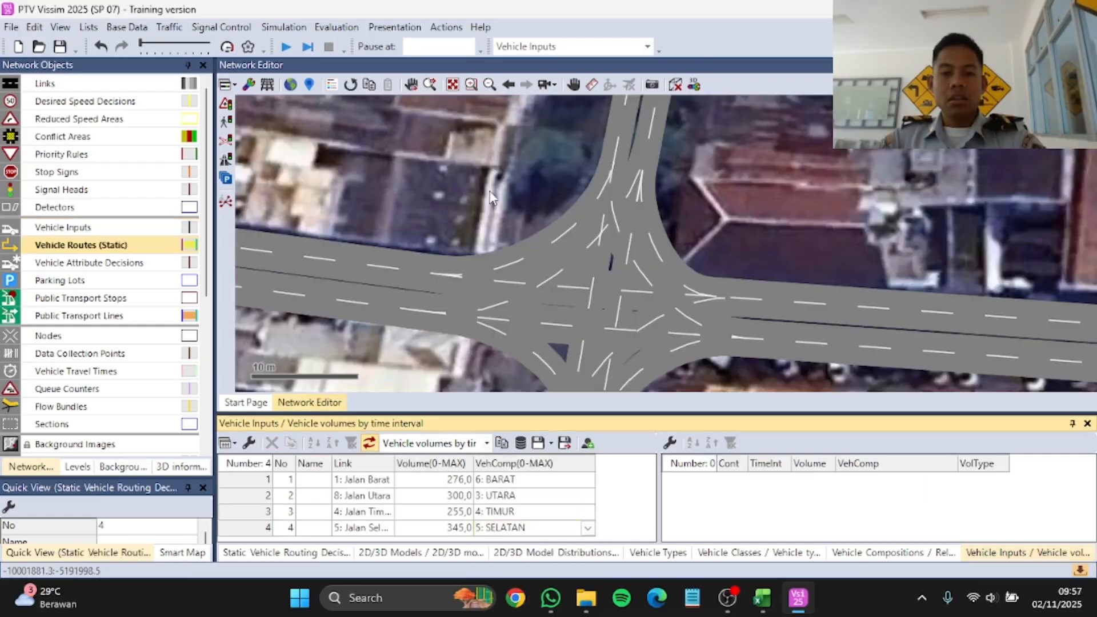
pyautogui.scroll(-2, 490, 197)
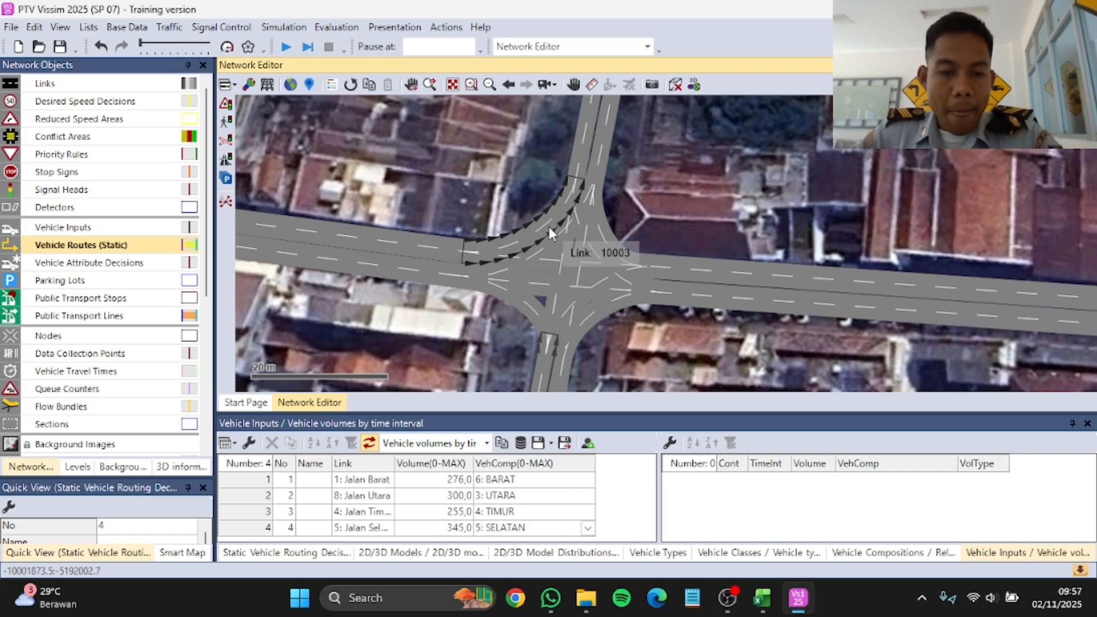
# Step: Add a new reduced speed area on lane 2 of connector 10003, about 0.96 m from its start at the Jalan Barat end
pyautogui.click(1012, 555)
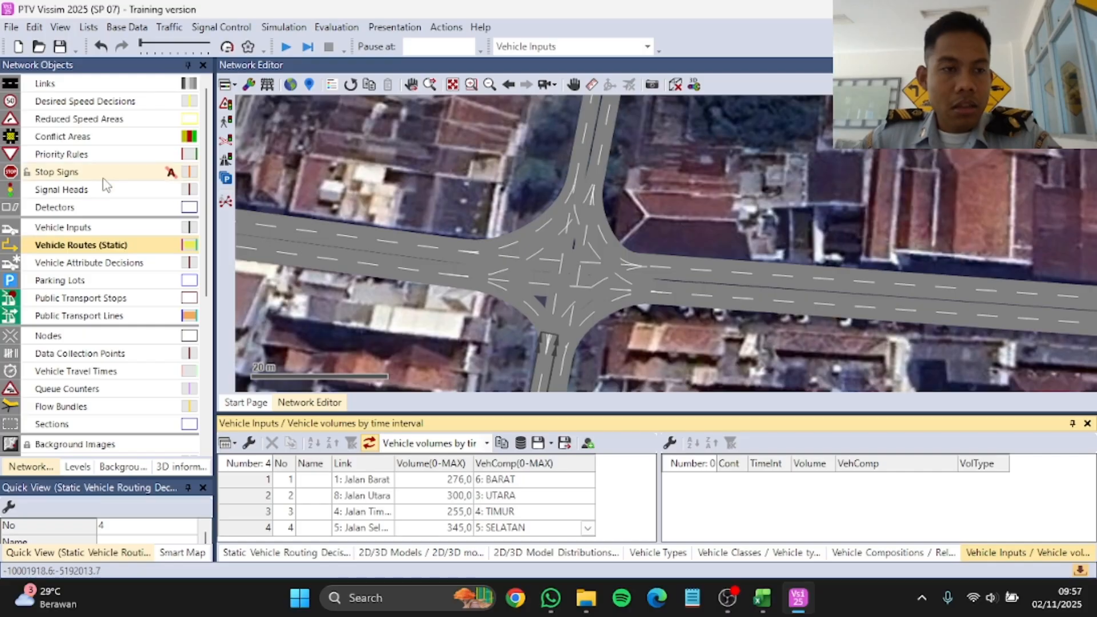
pyautogui.click(89, 121)
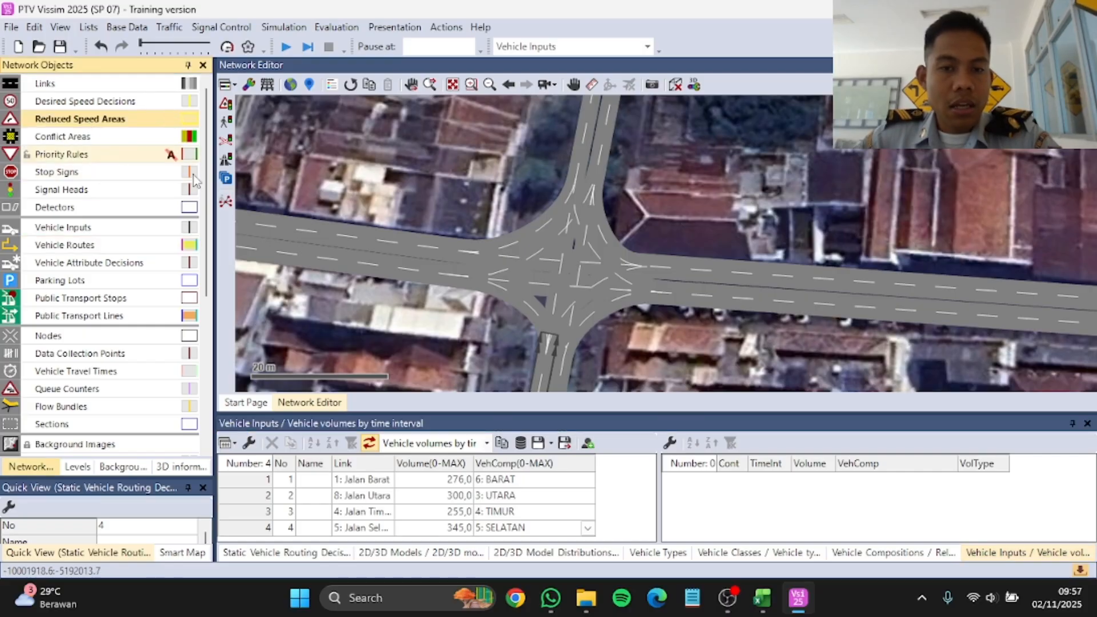
pyautogui.scroll(2, 508, 210)
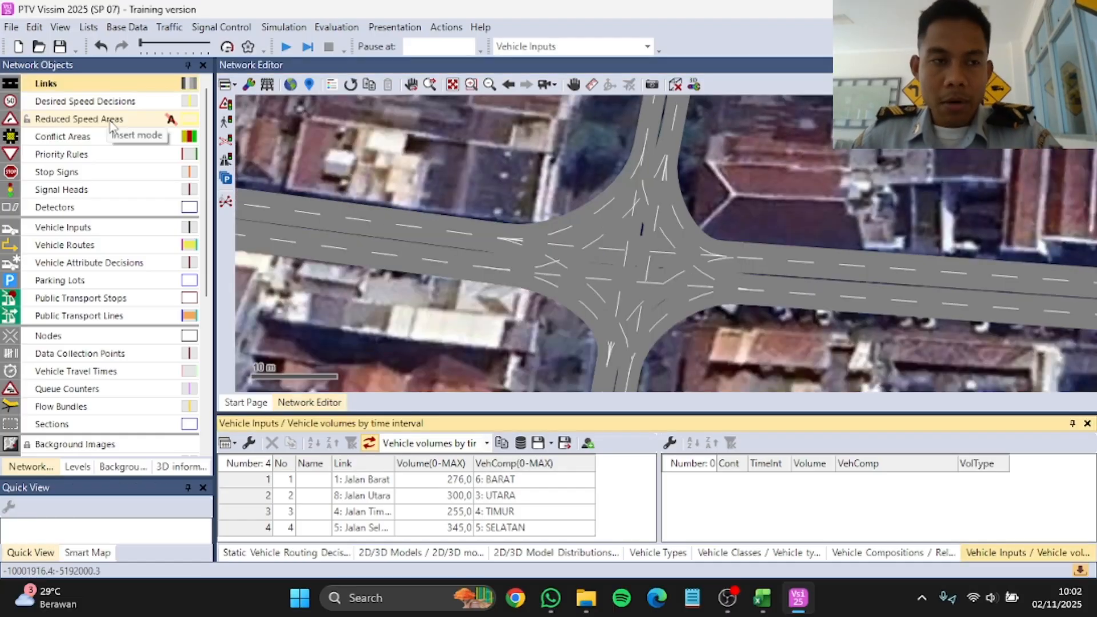
pyautogui.click(113, 125)
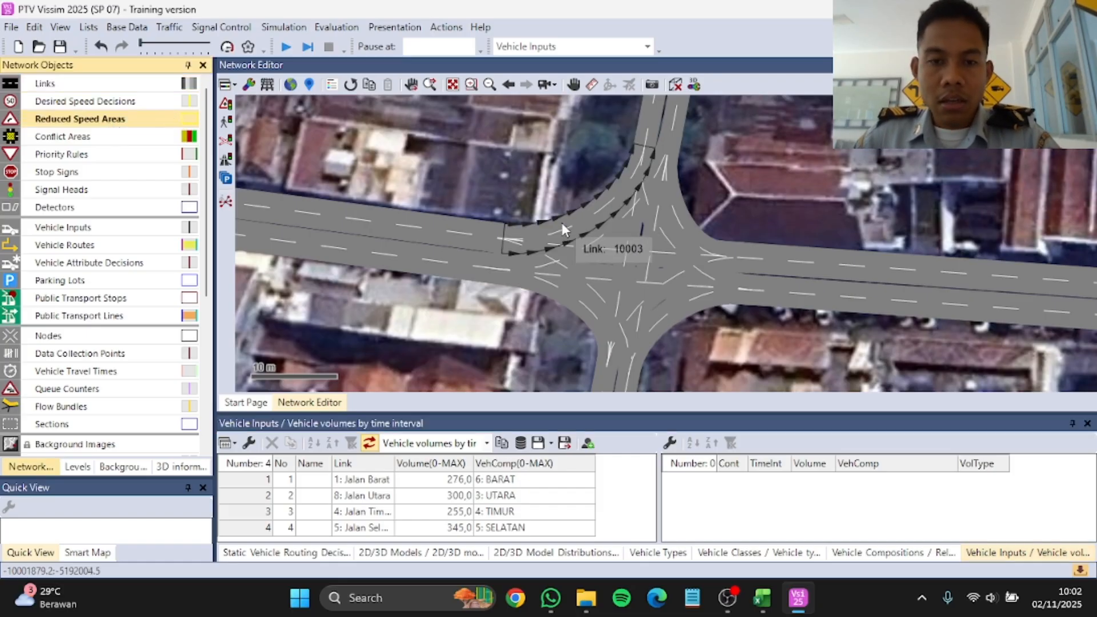
pyautogui.click(541, 230)
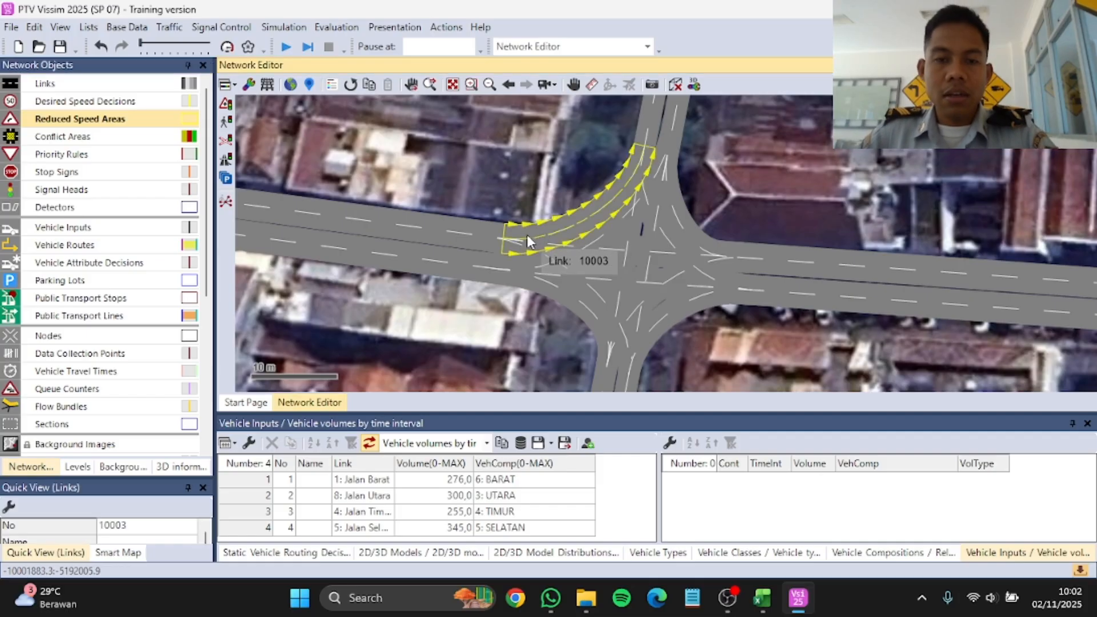
pyautogui.rightClick(527, 236)
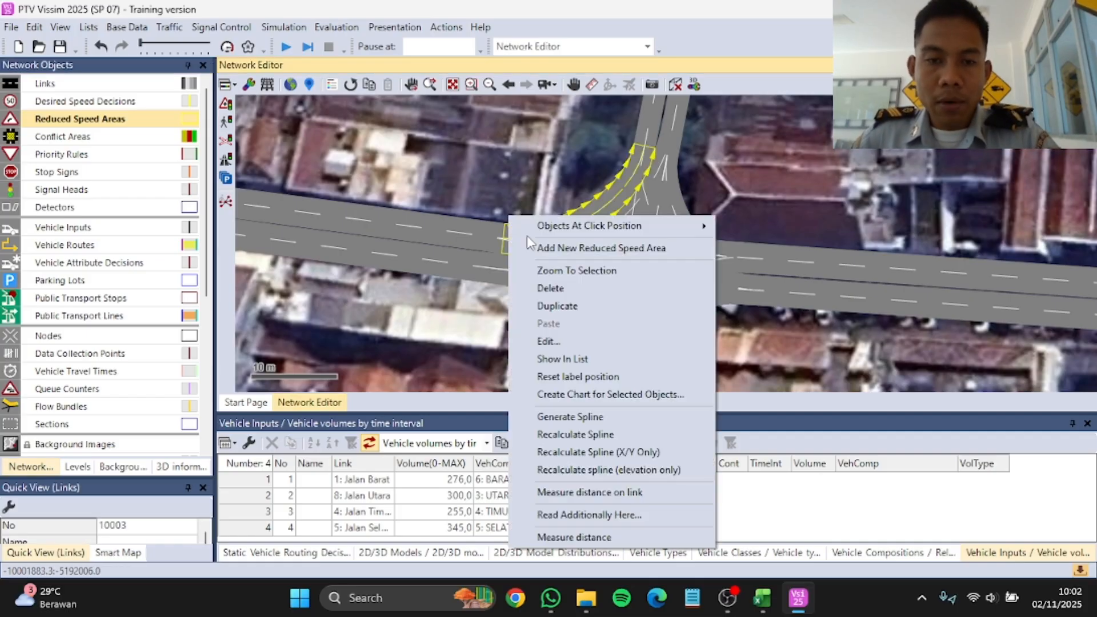
pyautogui.click(576, 251)
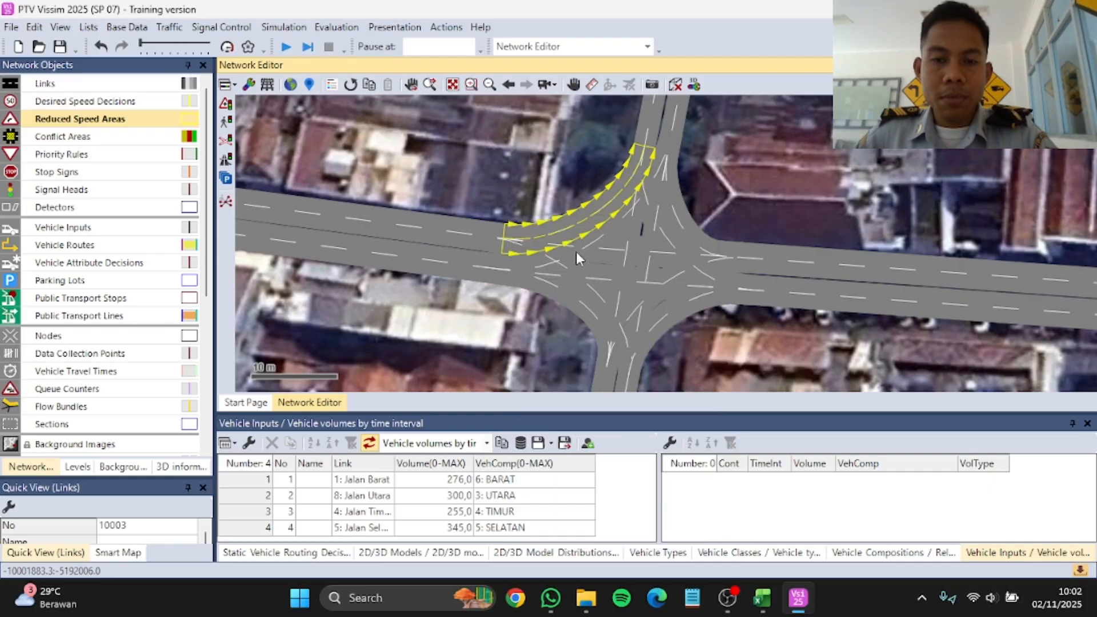
# Step: Add five vehicle class rows to the reduced speed area: Car, LGV, HGV, Bus and Tram
pyautogui.rightClick(330, 323)
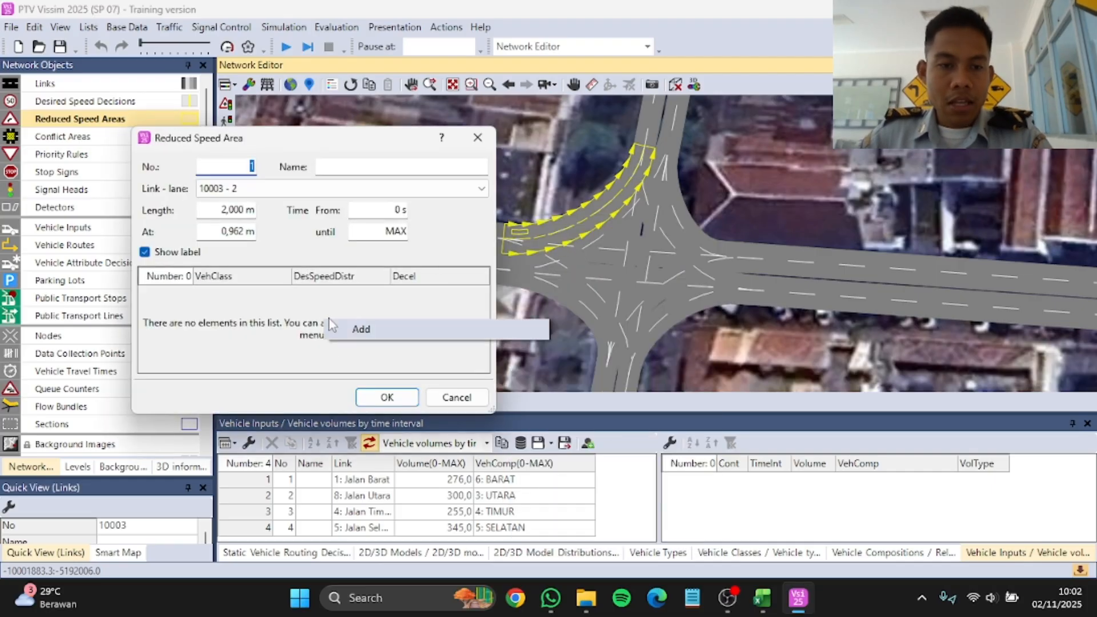
pyautogui.click(363, 333)
pyautogui.rightClick(357, 329)
pyautogui.click(385, 338)
pyautogui.rightClick(363, 341)
pyautogui.click(393, 350)
pyautogui.rightClick(412, 345)
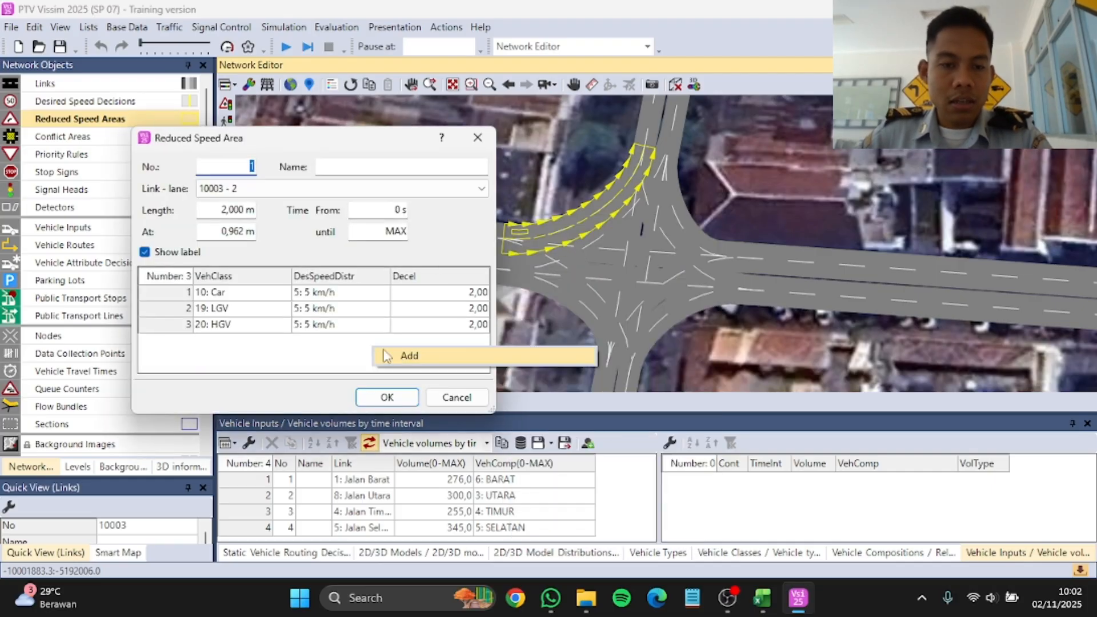
pyautogui.click(418, 359)
pyautogui.rightClick(397, 358)
pyautogui.click(432, 367)
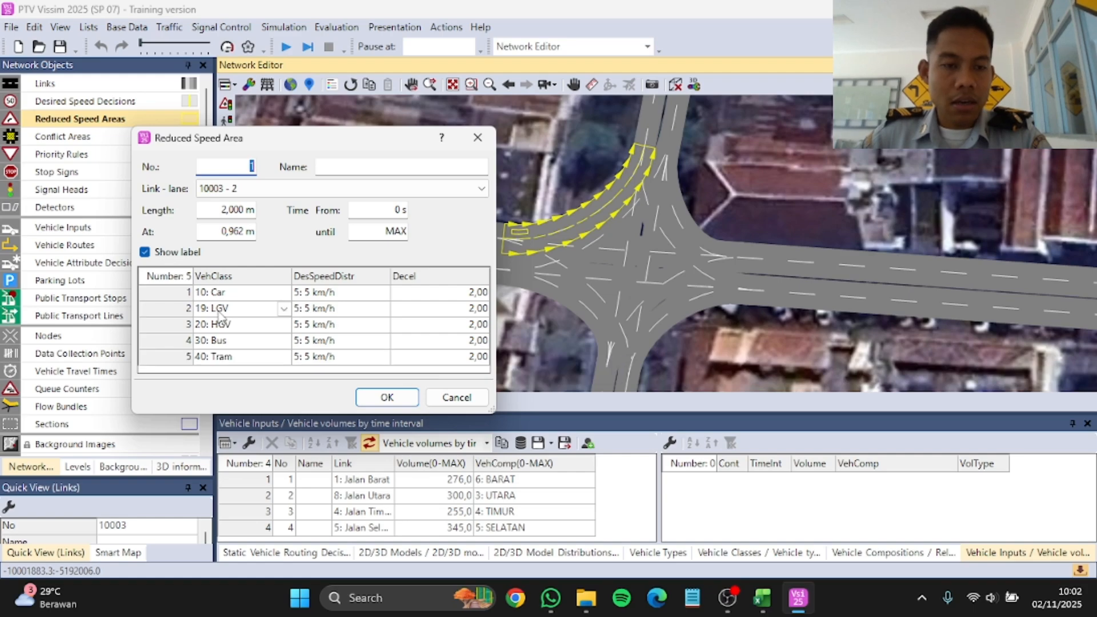
# Step: Change the reduced speed area's Bus row to vehicle class 70: Motor and its Tram row to 80: Trans Jogja
pyautogui.click(279, 341)
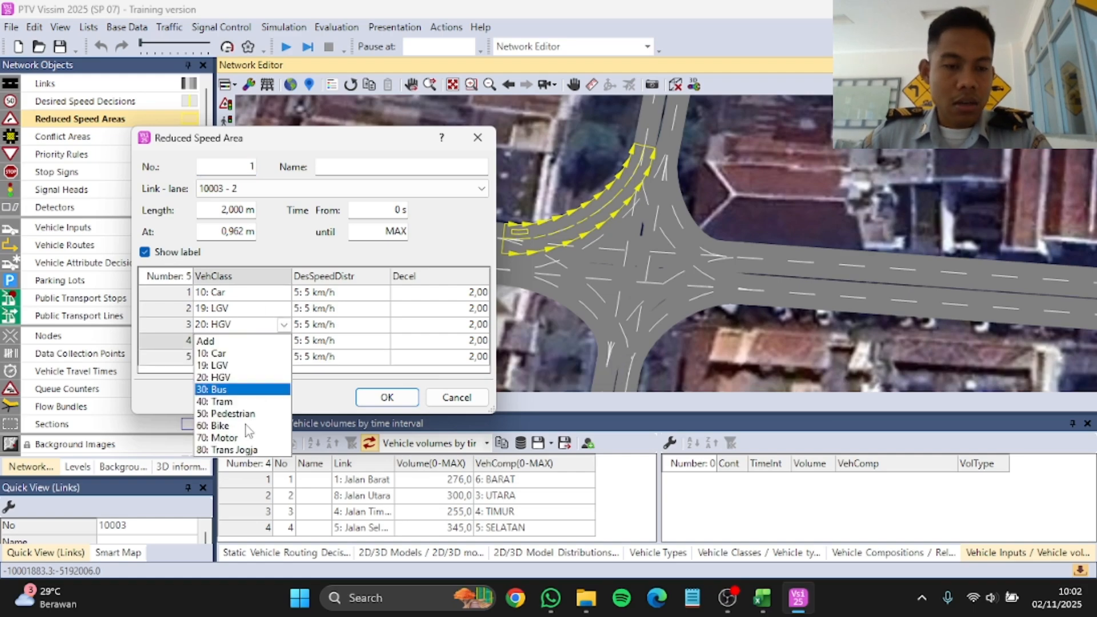
pyautogui.click(243, 439)
pyautogui.click(283, 343)
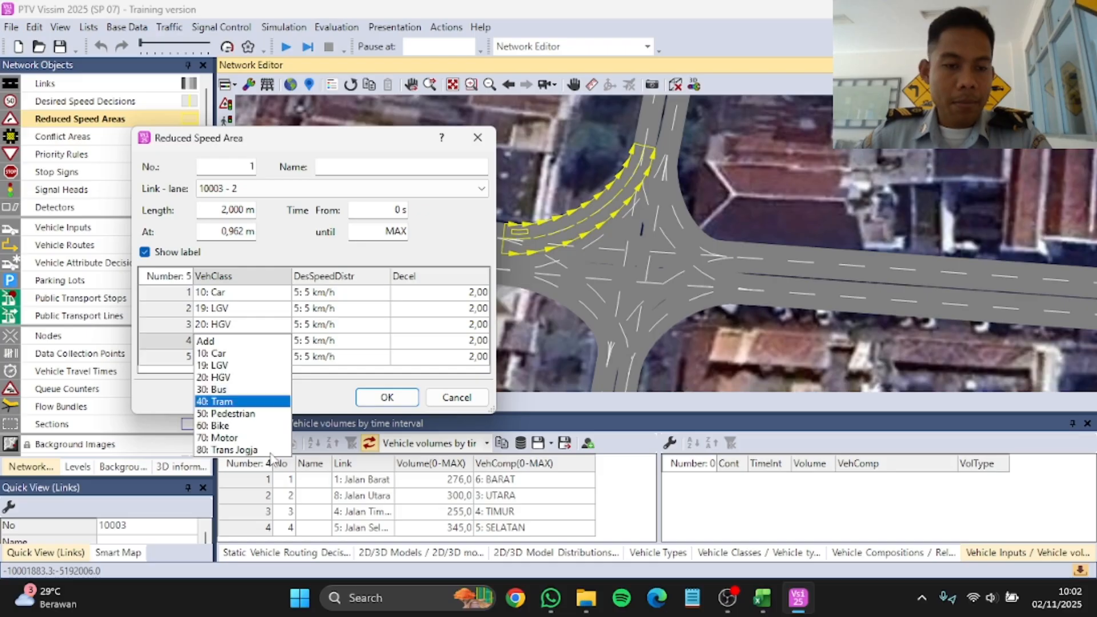
pyautogui.click(271, 450)
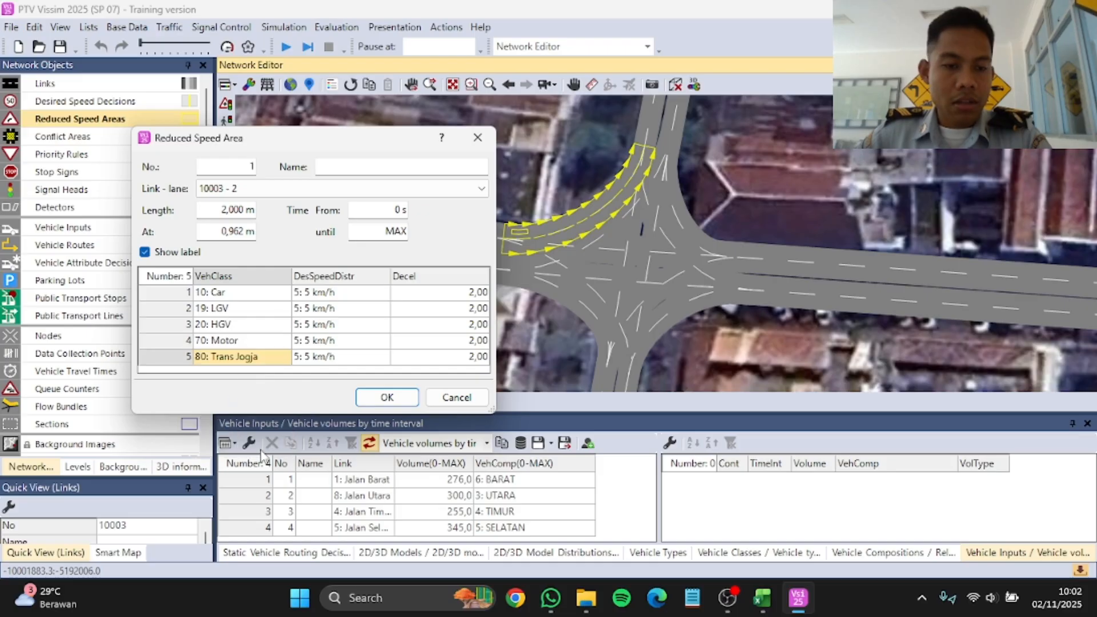
# Step: Set the desired speed distribution to 12 km/h for the Car, LGV and HGV classes
pyautogui.click(382, 293)
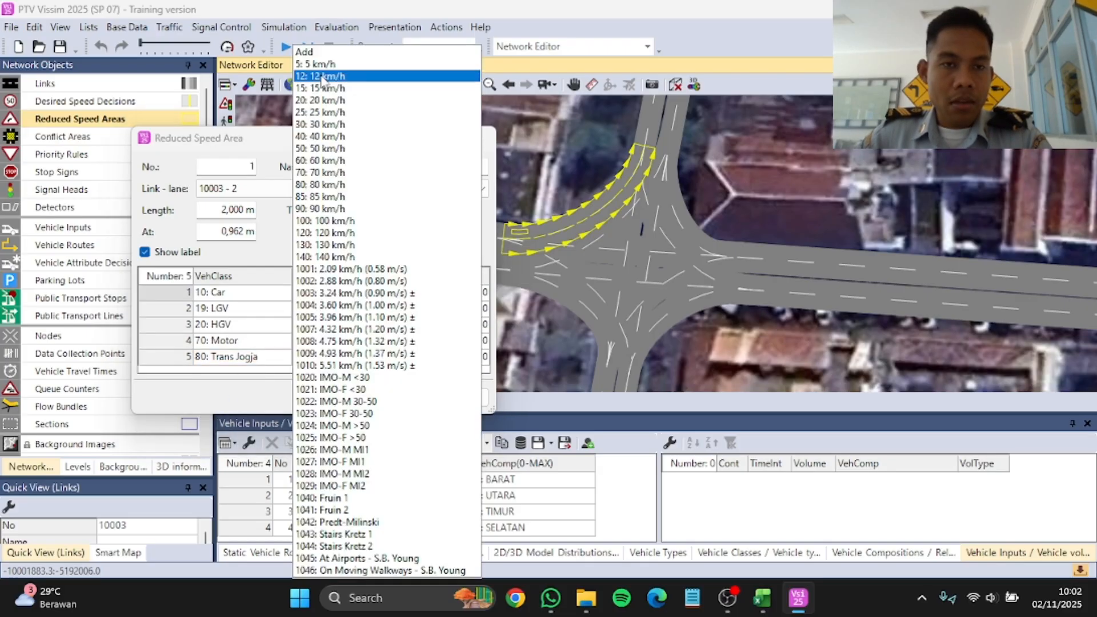
pyautogui.click(323, 89)
pyautogui.click(383, 309)
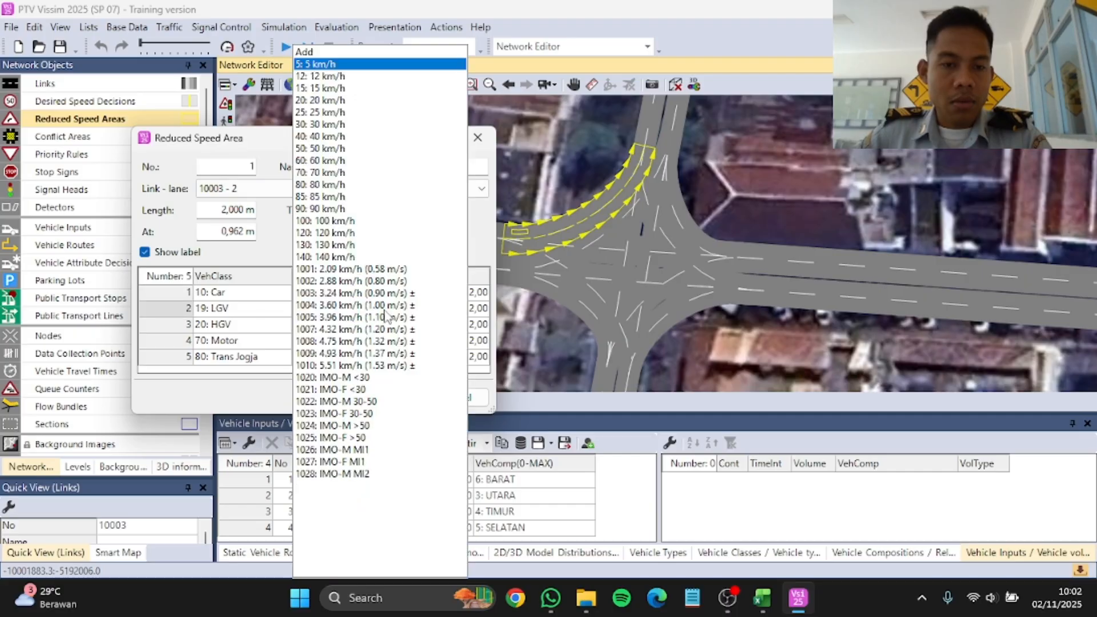
pyautogui.click(323, 89)
pyautogui.click(381, 329)
pyautogui.click(320, 76)
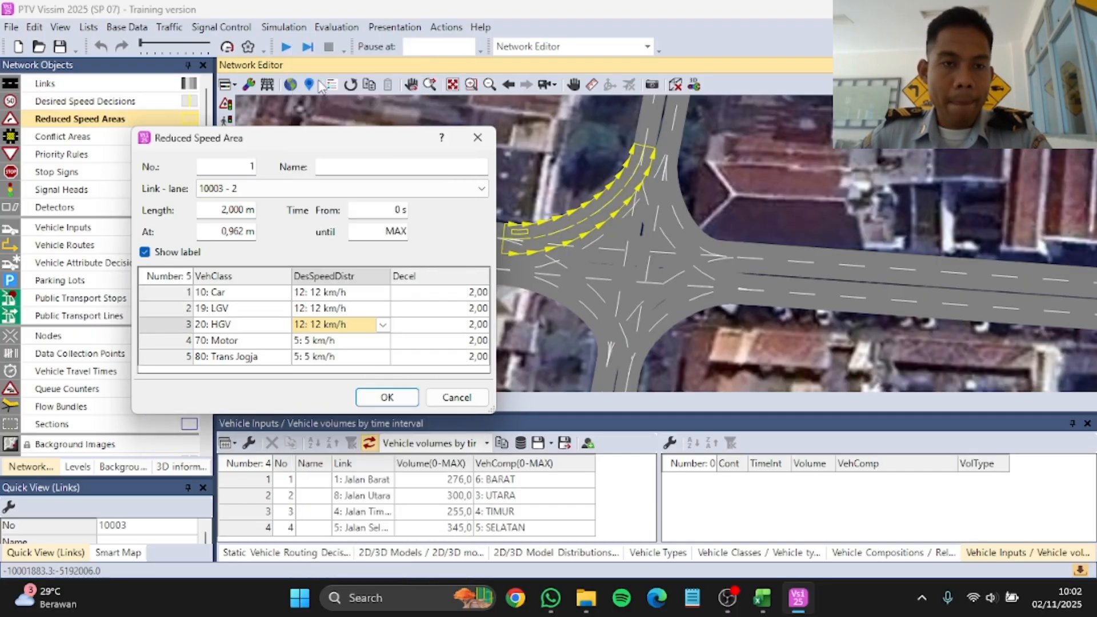
# Step: Set the desired speed distribution to 15 km/h for Motor and 12 km/h for Trans Jogja, then confirm the reduced speed area
pyautogui.click(382, 343)
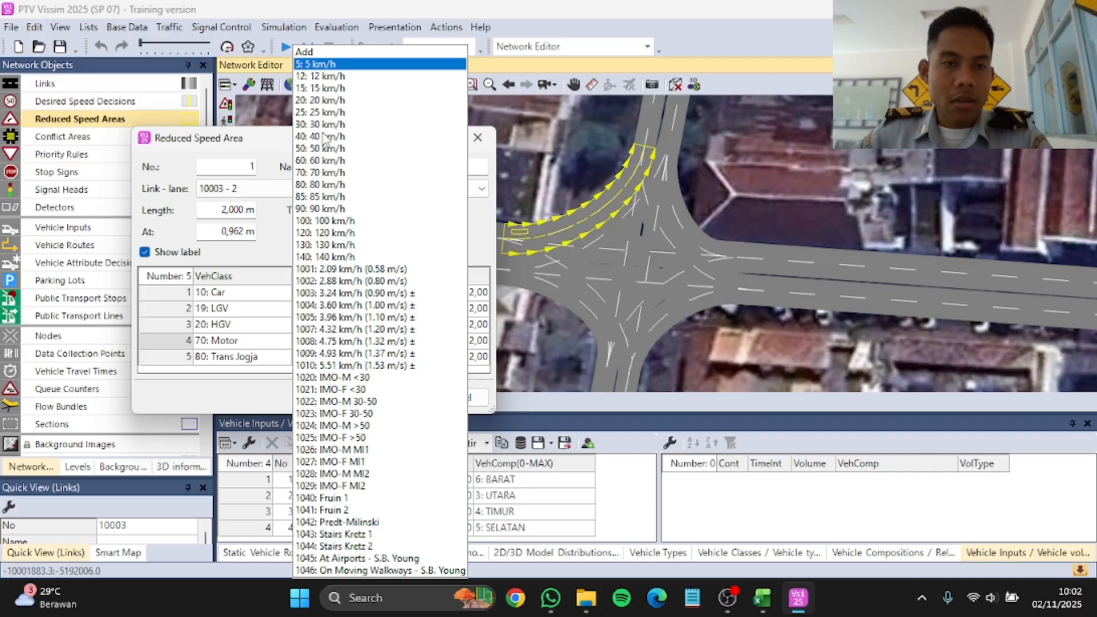
pyautogui.click(325, 89)
pyautogui.click(383, 359)
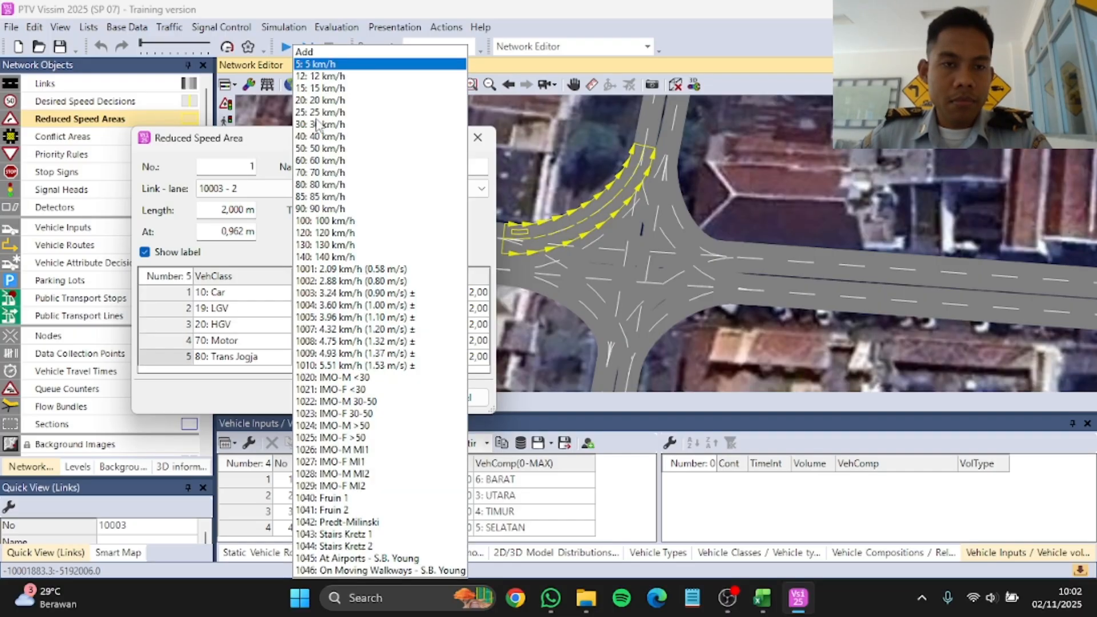
pyautogui.click(322, 77)
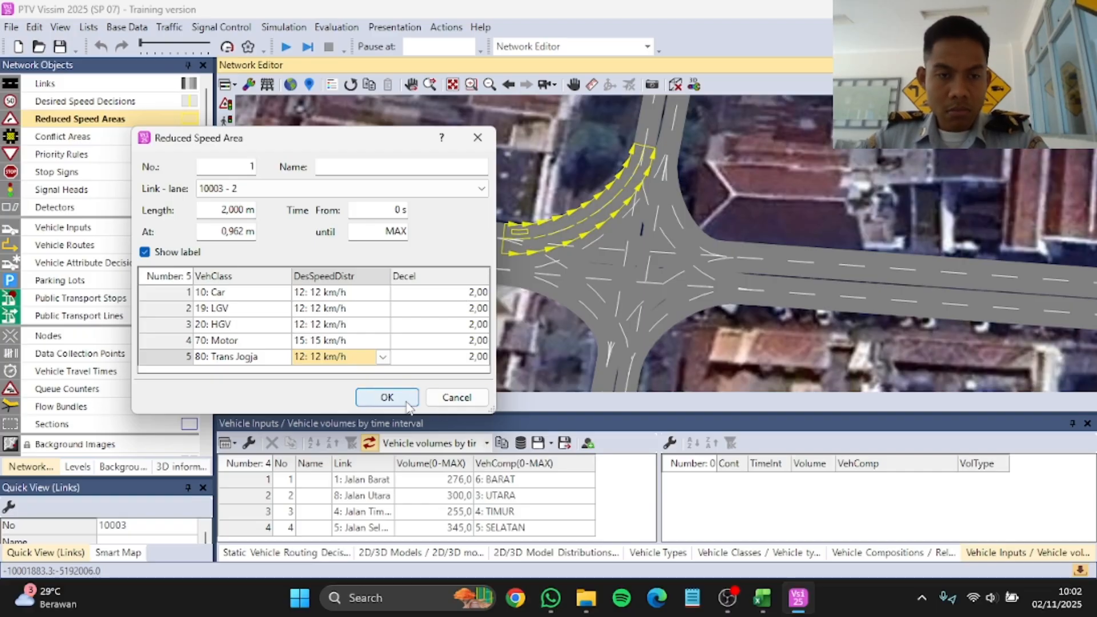
pyautogui.click(387, 397)
# Step: Stretch the reduced speed area along lane 2 of connector 10003 almost to its Jalan Utara end
pyautogui.scroll(3, 539, 186)
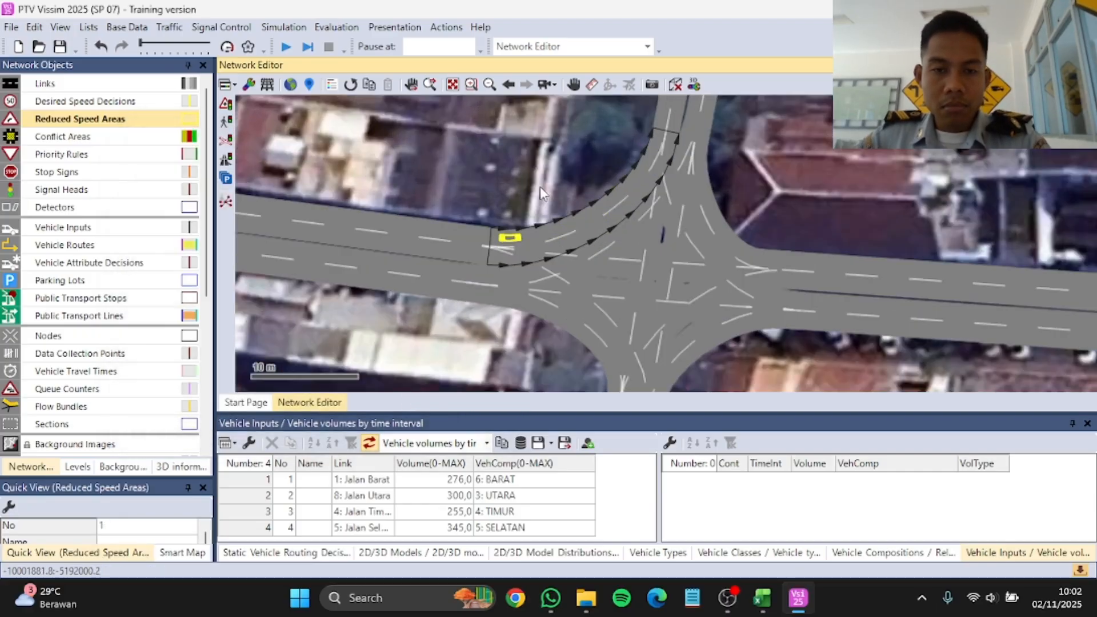
pyautogui.moveTo(511, 244); pyautogui.dragTo(687, 139)
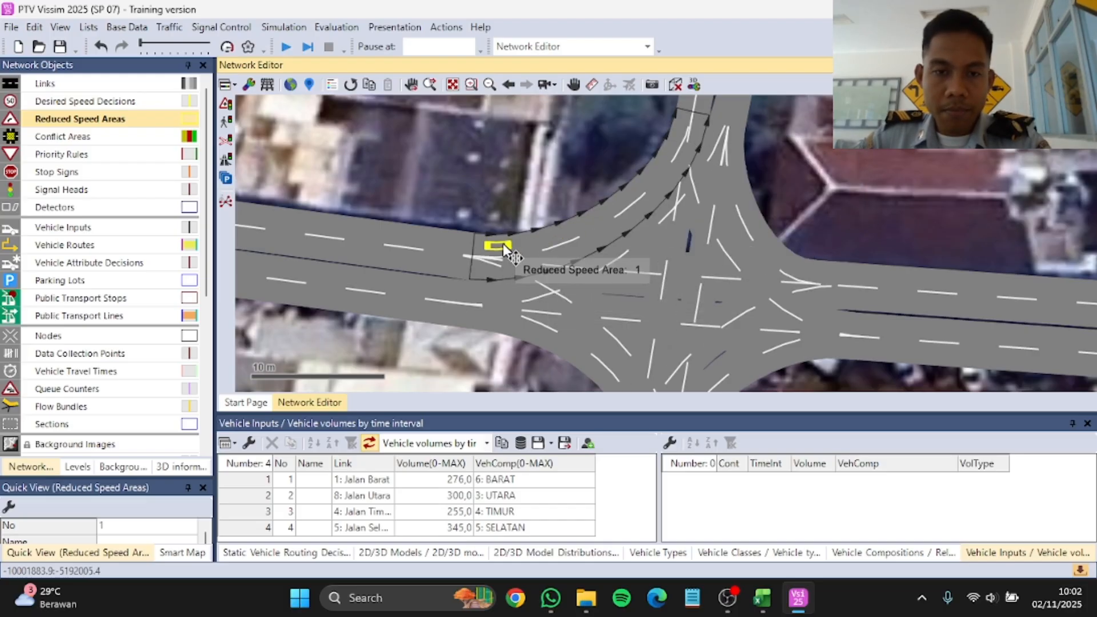
pyautogui.moveTo(509, 241); pyautogui.dragTo(682, 122)
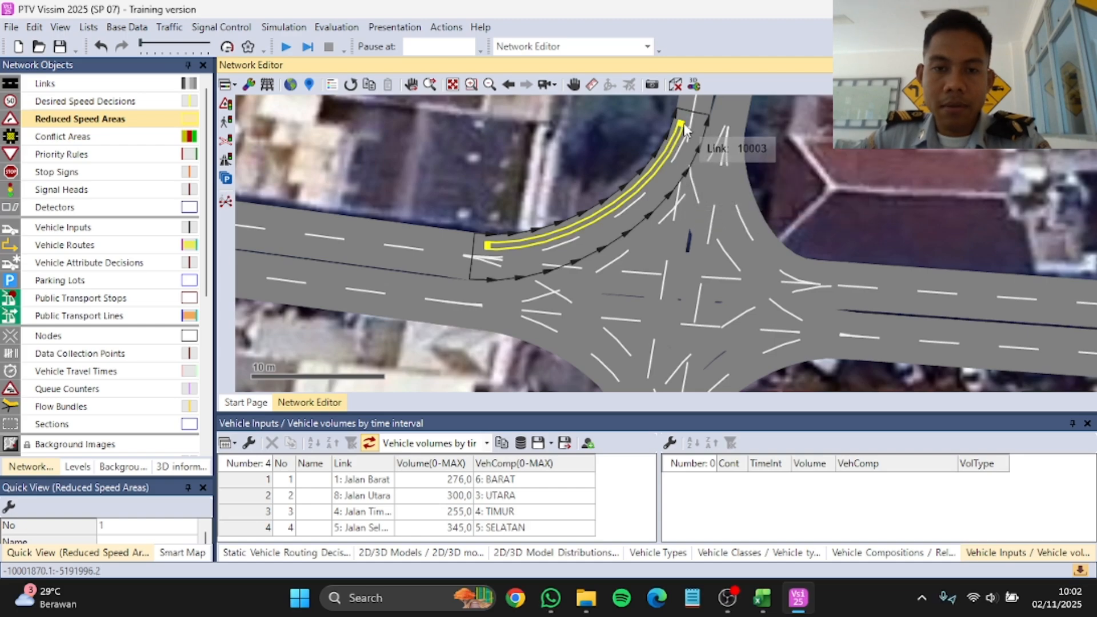
# Step: Copy the reduced speed area onto the other lane of connector 10003 and both lanes of the Jalan Barat to Jalan Selatan connector
pyautogui.moveTo(558, 244); pyautogui.dragTo(588, 314)
pyautogui.scroll(-3, 589, 314)
pyautogui.scroll(2, 574, 214)
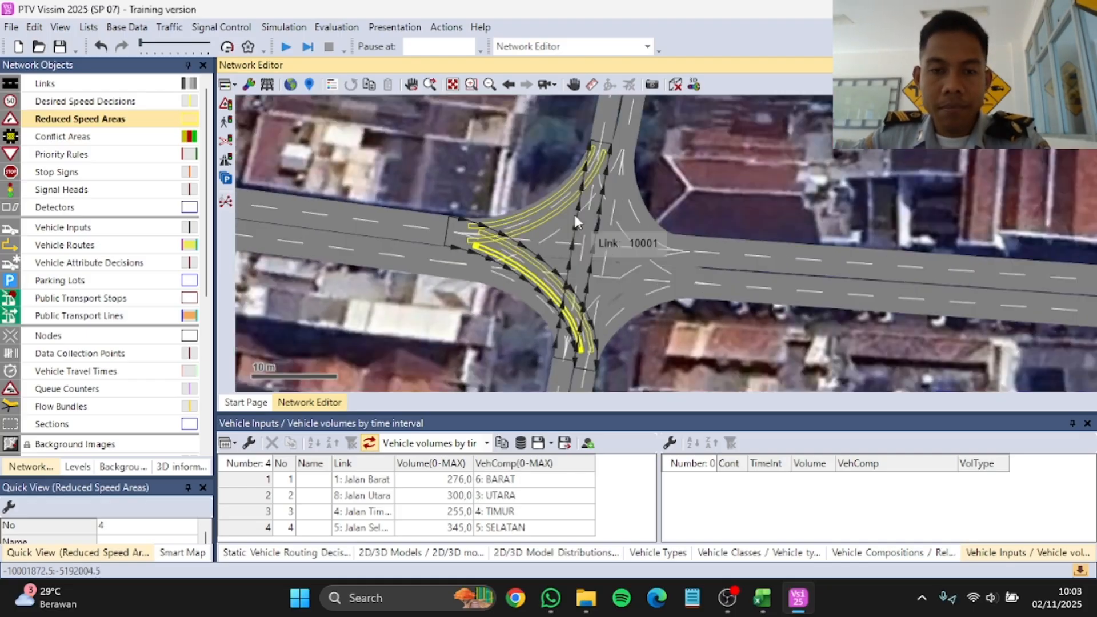
# Step: Copy reduced speed areas onto both lanes of the turning connectors between Jalan Utara and Jalan Timur, in both directions
pyautogui.scroll(2, 580, 167)
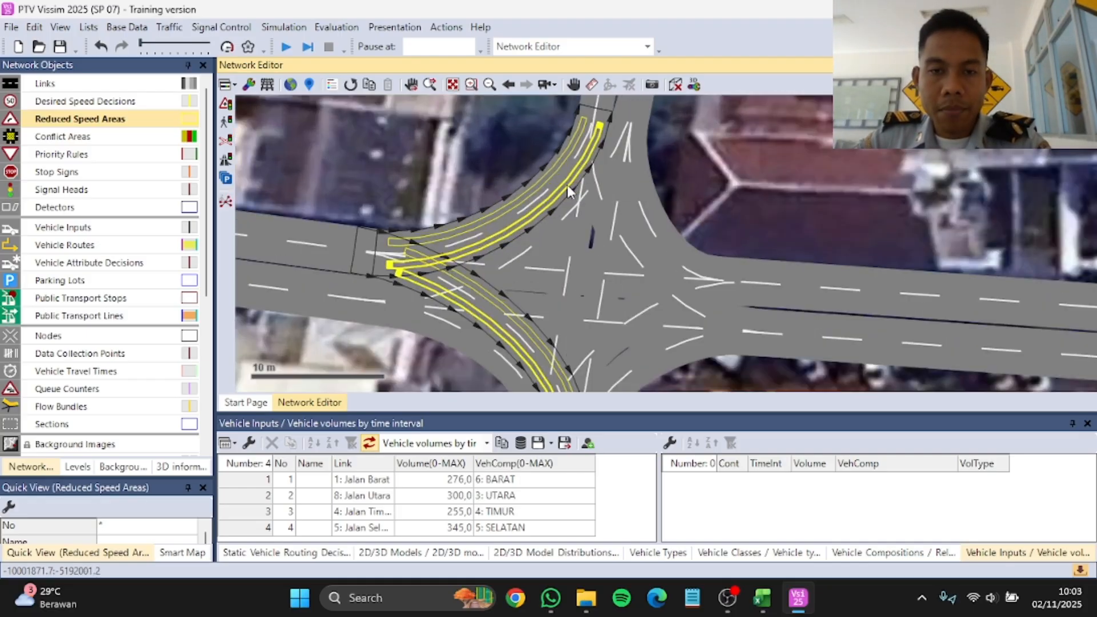
pyautogui.moveTo(524, 304); pyautogui.dragTo(663, 233)
pyautogui.moveTo(663, 231); pyautogui.dragTo(639, 220)
pyautogui.moveTo(670, 272)
pyautogui.mouseDown()
pyautogui.moveTo(678, 290)
pyautogui.moveTo(631, 277)
pyautogui.moveTo(655, 273)
pyautogui.mouseUp()
pyautogui.scroll(1, 640, 278)
pyautogui.scroll(-2, 622, 256)
pyautogui.scroll(1, 622, 256)
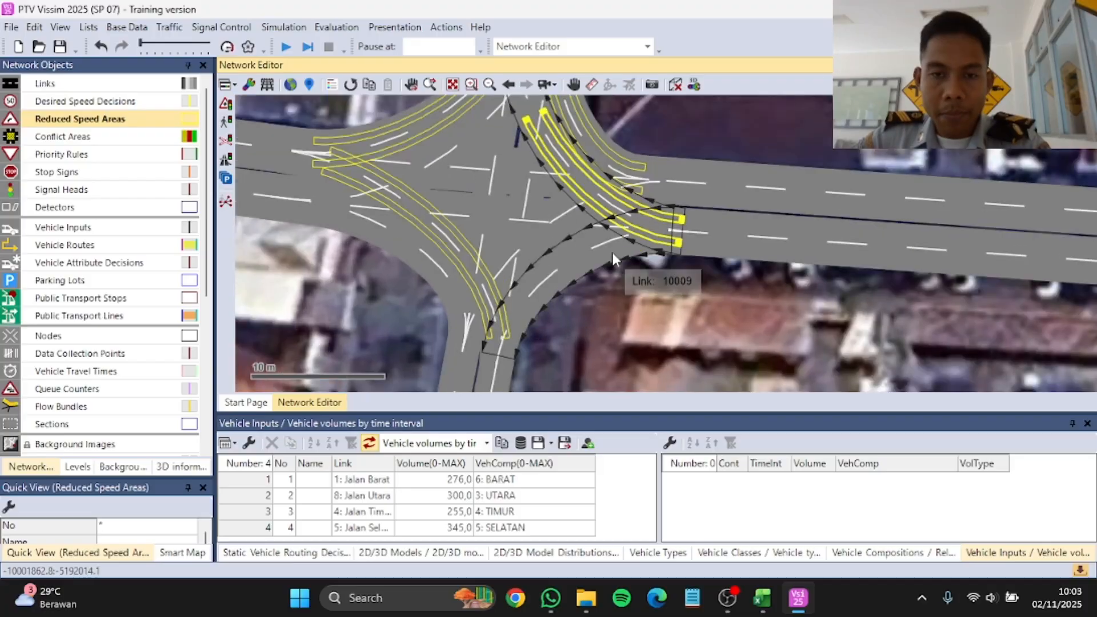
# Step: Copy reduced speed areas onto both lanes of connector 10009 from Jalan Timur to Jalan Selatan
pyautogui.moveTo(620, 232); pyautogui.dragTo(618, 252)
pyautogui.moveTo(605, 255); pyautogui.dragTo(597, 245)
pyautogui.scroll(-1, 598, 247)
pyautogui.scroll(1, 435, 203)
# Step: Copy reduced speed areas onto both lanes of the left-turn connector from Jalan Selatan to Jalan Barat
pyautogui.keyDown('ctrl'); pyautogui.click(536, 269); pyautogui.keyUp('ctrl')
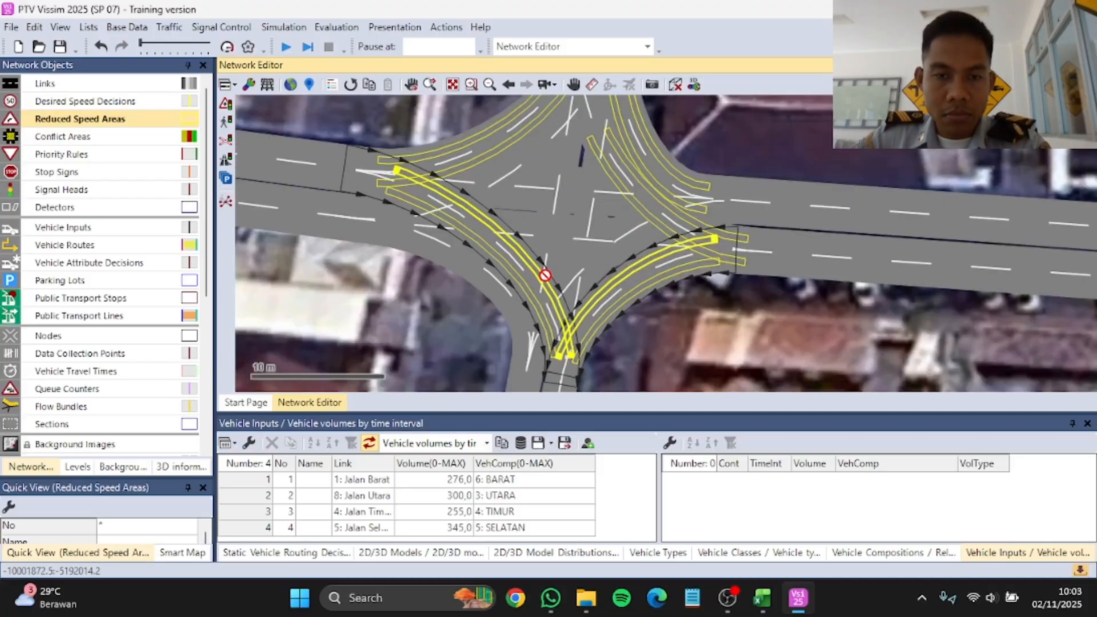
pyautogui.keyDown('ctrl'); pyautogui.click(523, 288); pyautogui.keyUp('ctrl')
pyautogui.scroll(2, 523, 293)
pyautogui.moveTo(521, 290); pyautogui.dragTo(497, 298)
pyautogui.click(515, 280)
pyautogui.scroll(-3, 554, 251)
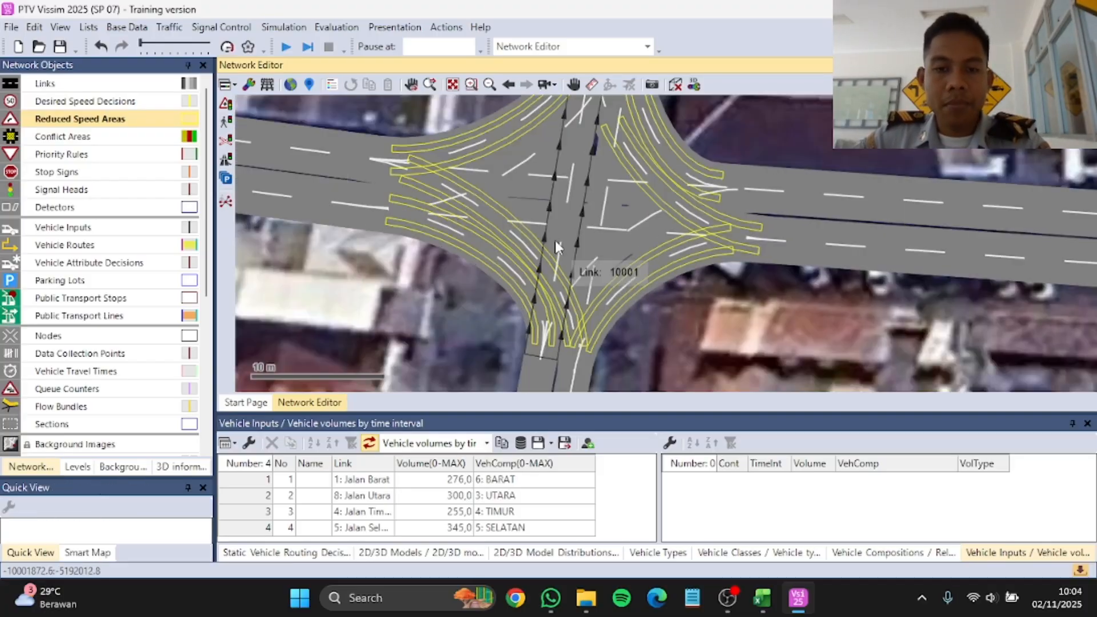
# Step: Copy reduced speed areas onto the right-turn connector from Jalan Selatan to Jalan Timur
pyautogui.scroll(2, 468, 208)
pyautogui.moveTo(511, 176); pyautogui.dragTo(657, 319)
pyautogui.scroll(-2, 595, 240)
pyautogui.scroll(3, 612, 245)
pyautogui.moveTo(611, 248); pyautogui.dragTo(582, 243)
pyautogui.scroll(-4, 570, 248)
# Step: Copy reduced speed areas onto connector 10008 from Jalan Utara to Jalan Barat, fit them along its lanes and clear the selection
pyautogui.keyDown('ctrl'); pyautogui.click(590, 167); pyautogui.keyUp('ctrl')
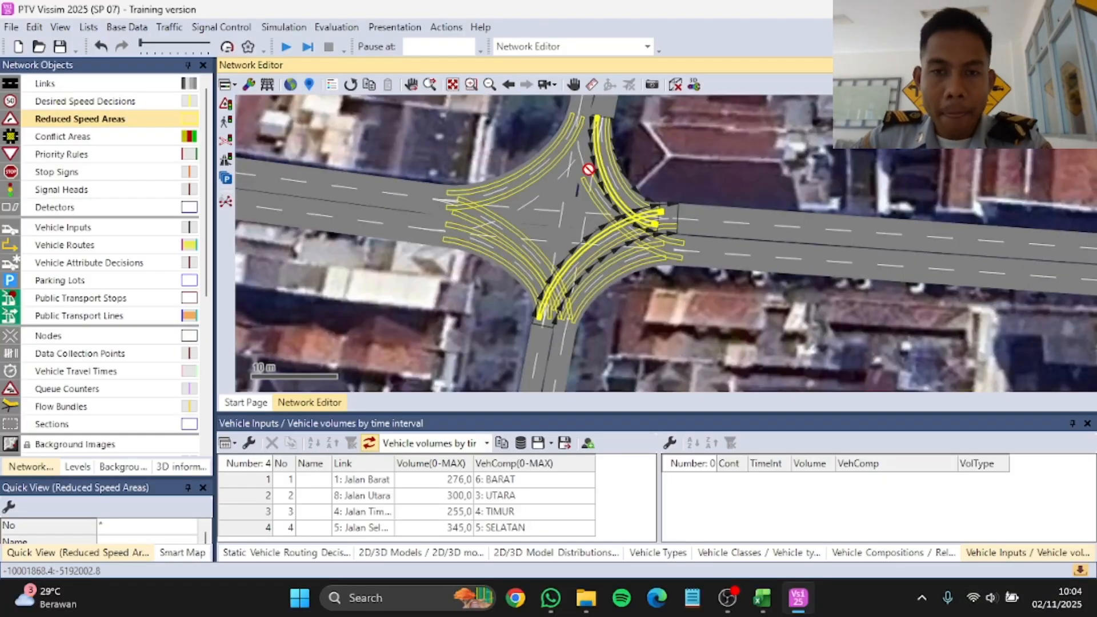
pyautogui.scroll(2, 590, 171)
pyautogui.keyDown('ctrl'); pyautogui.click(585, 191); pyautogui.keyUp('ctrl')
pyautogui.click(585, 192)
pyautogui.moveTo(589, 191); pyautogui.dragTo(506, 195)
pyautogui.moveTo(491, 201); pyautogui.dragTo(416, 220)
pyautogui.moveTo(490, 202); pyautogui.dragTo(407, 242)
pyautogui.moveTo(465, 216); pyautogui.dragTo(488, 224)
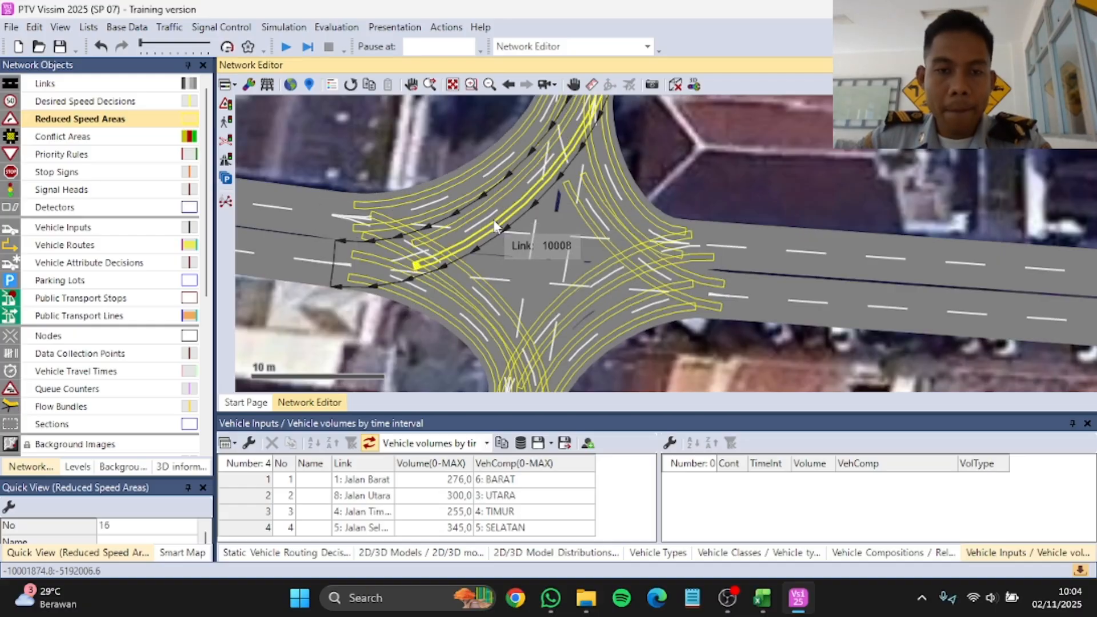
pyautogui.click(651, 181)
# Step: Examine the reduced speed areas on all turning connectors of the intersection for complete coverage
pyautogui.scroll(-2, 648, 179)
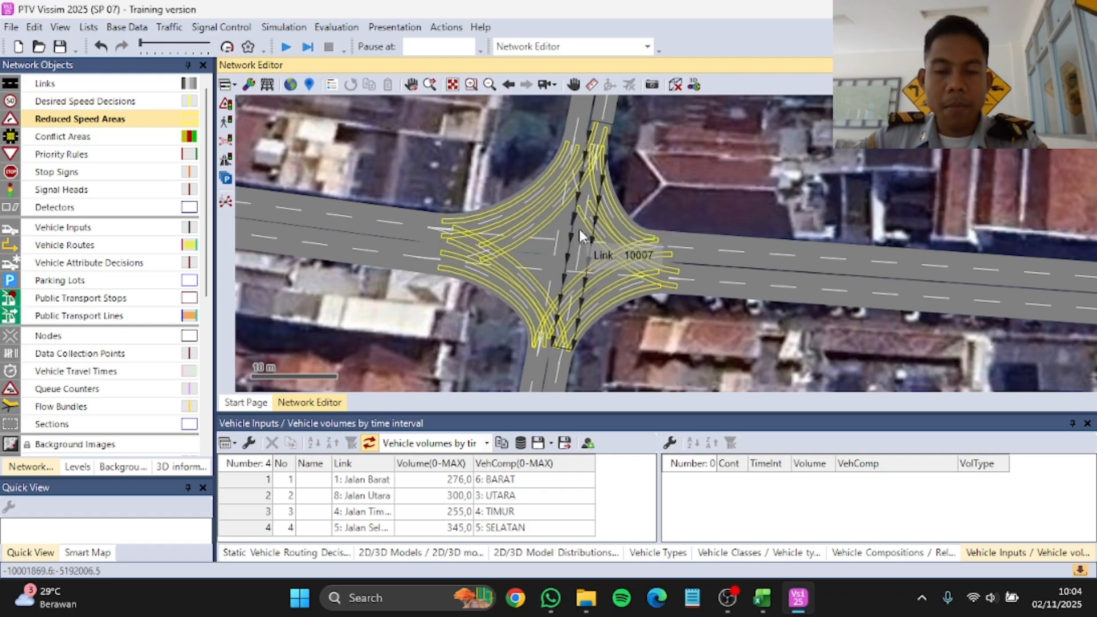
pyautogui.scroll(-2, 641, 220)
pyautogui.scroll(3, 532, 199)
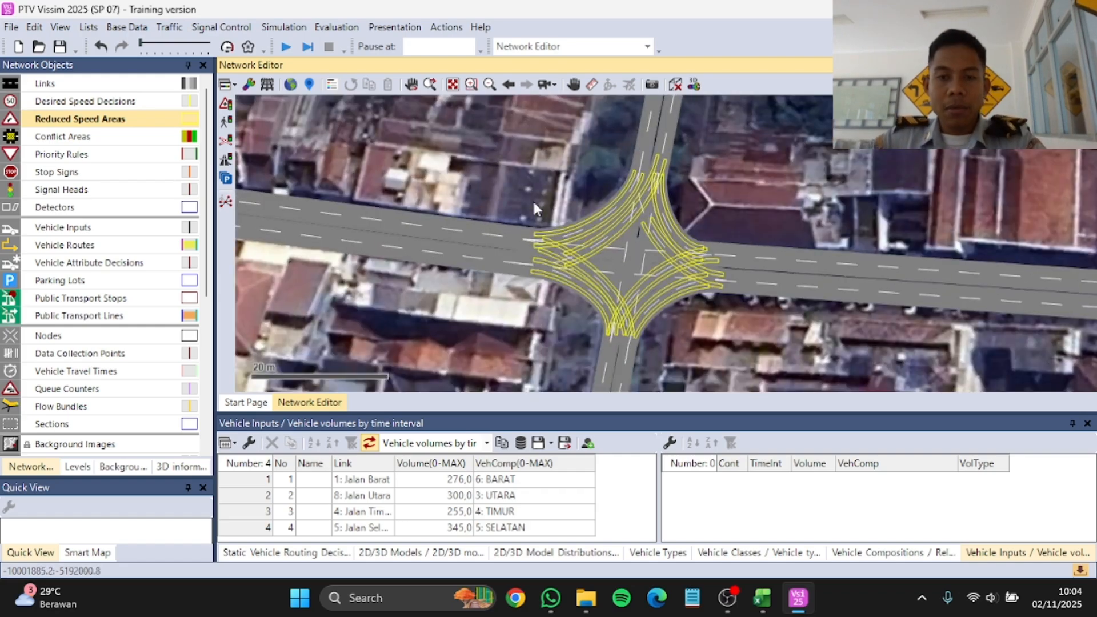
pyautogui.scroll(-1, 434, 203)
pyautogui.scroll(2, 576, 234)
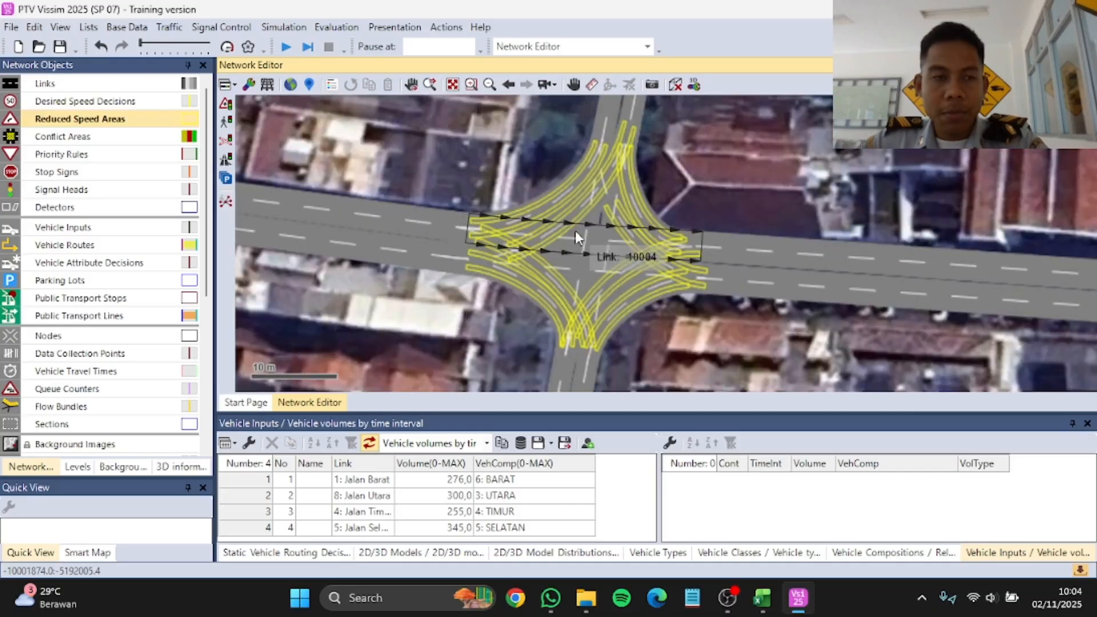
pyautogui.scroll(1, 549, 218)
pyautogui.scroll(-1, 523, 210)
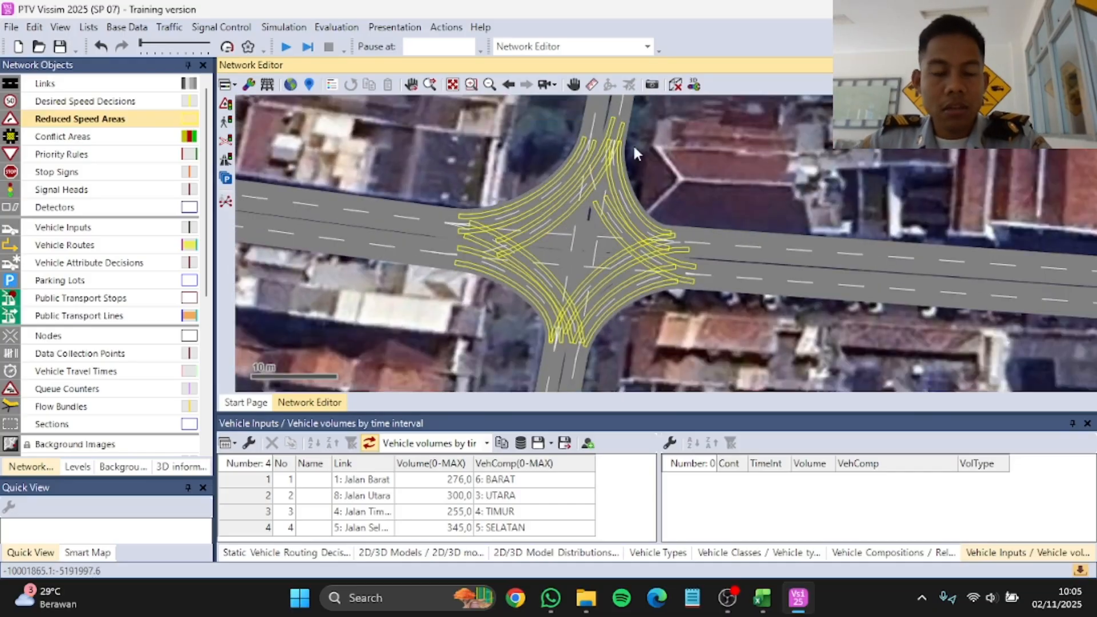
pyautogui.scroll(-2, 485, 205)
pyautogui.scroll(1, 485, 206)
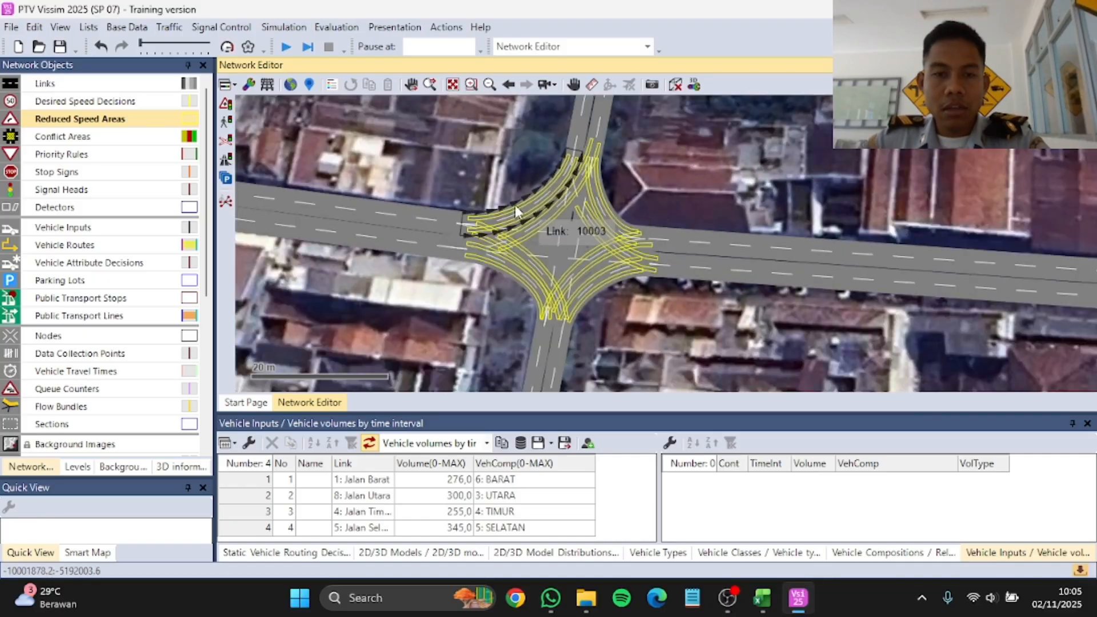
pyautogui.scroll(-1, 571, 214)
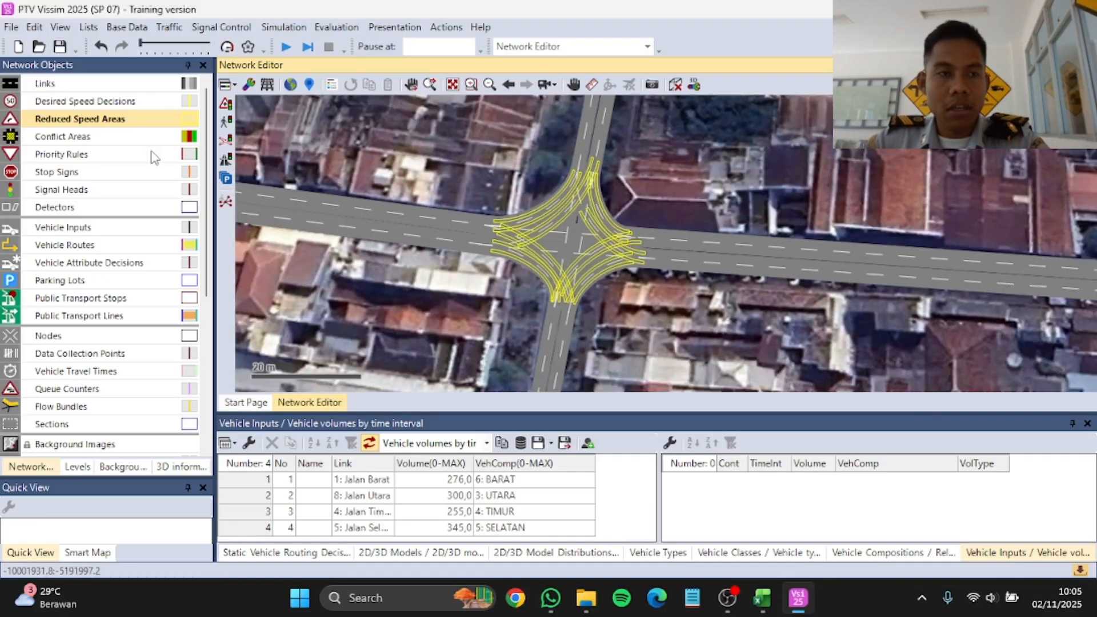
# Step: Create a new desired speed distribution with a lower limit of 20 km/h and an upper limit of 50 km/h
pyautogui.click(132, 30)
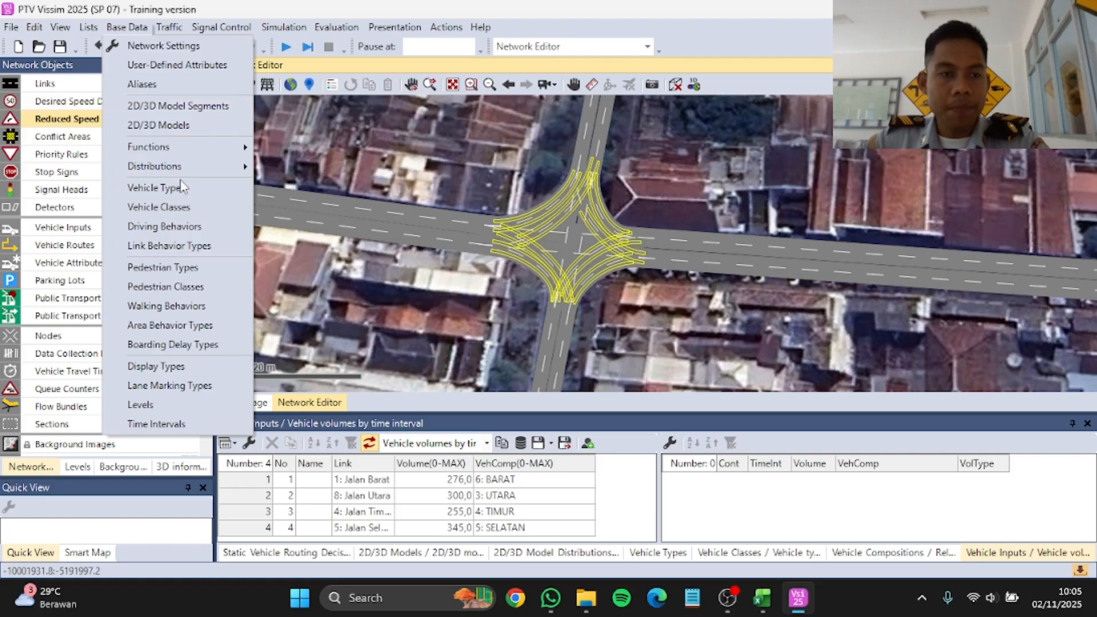
pyautogui.moveTo(190, 173)
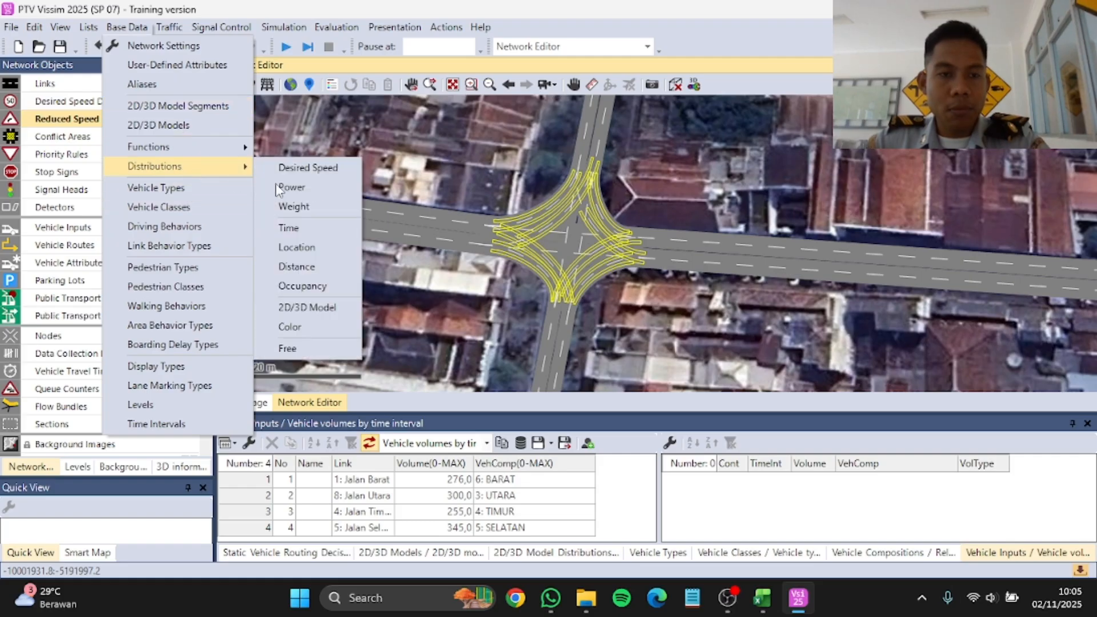
pyautogui.click(312, 169)
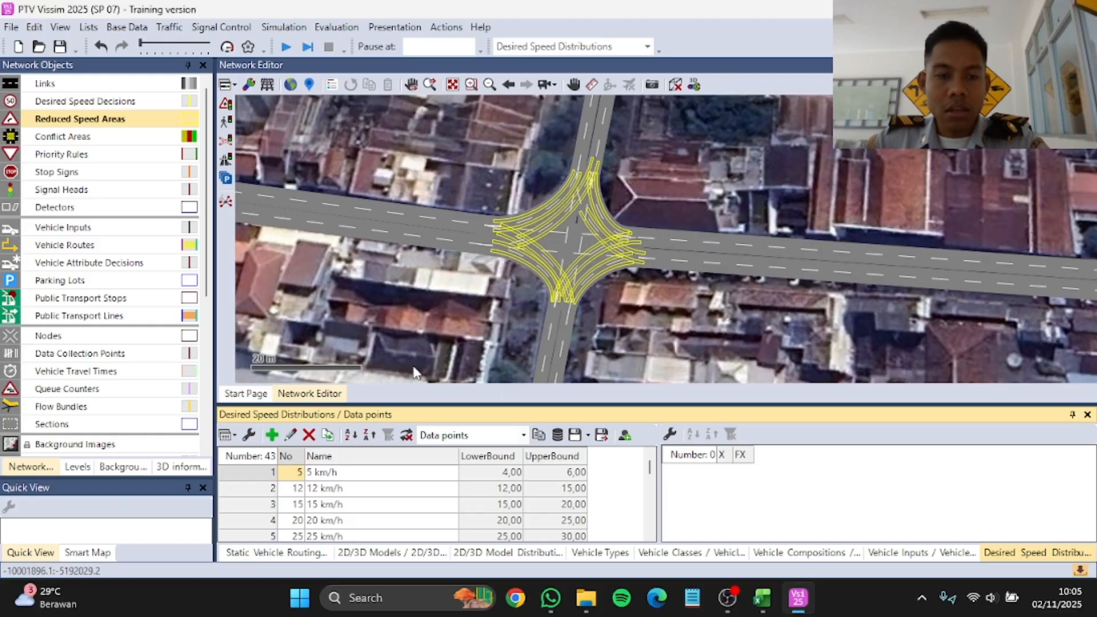
pyautogui.click(272, 435)
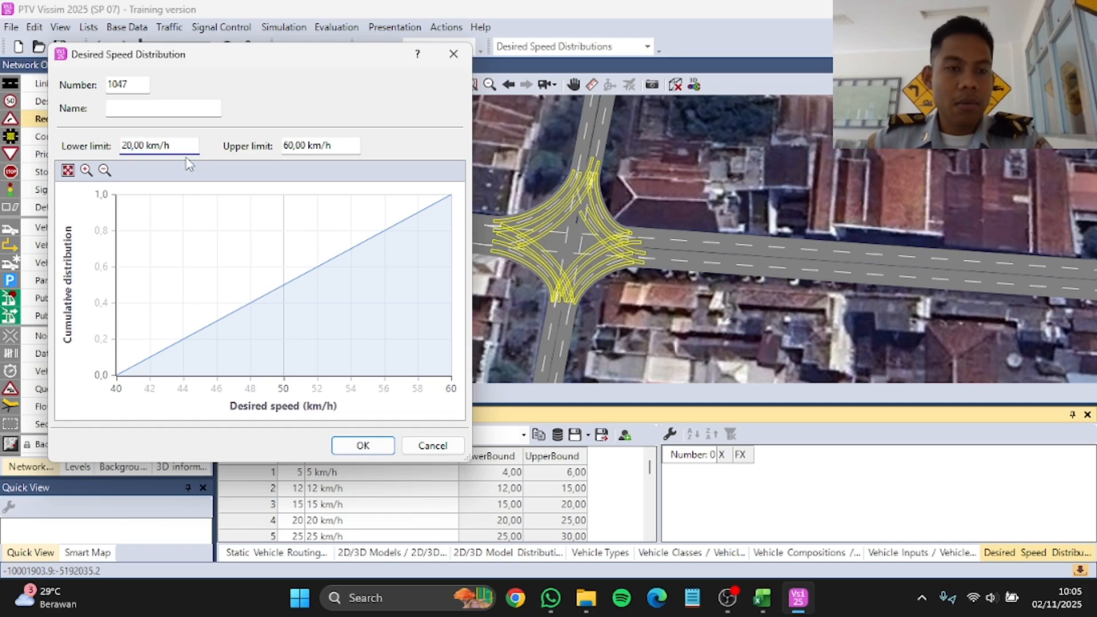
pyautogui.click(294, 146)
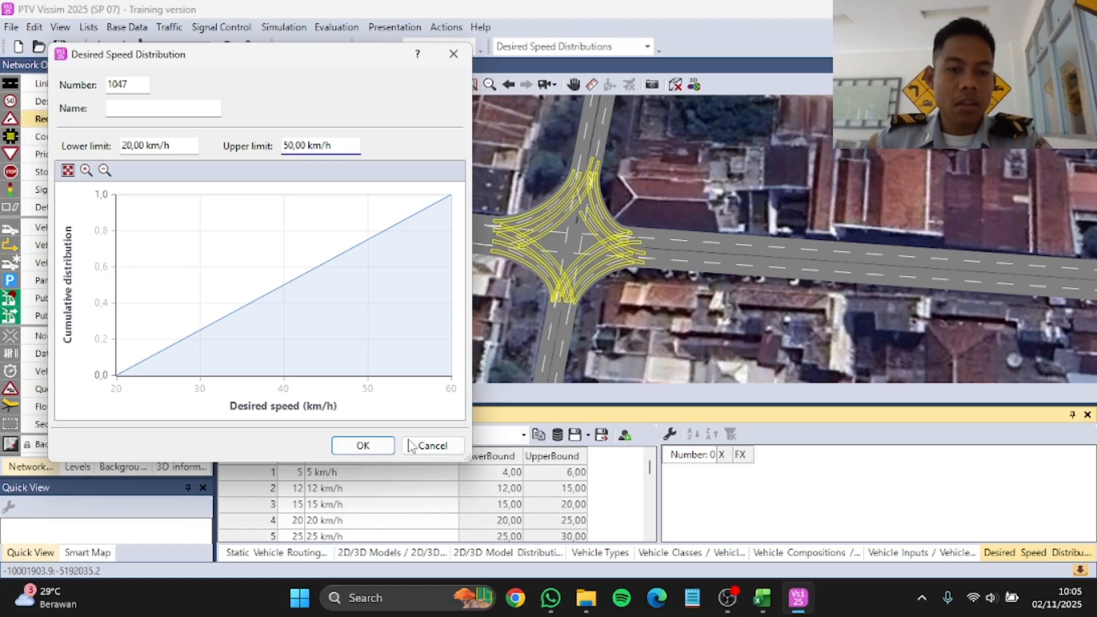
pyautogui.click(376, 448)
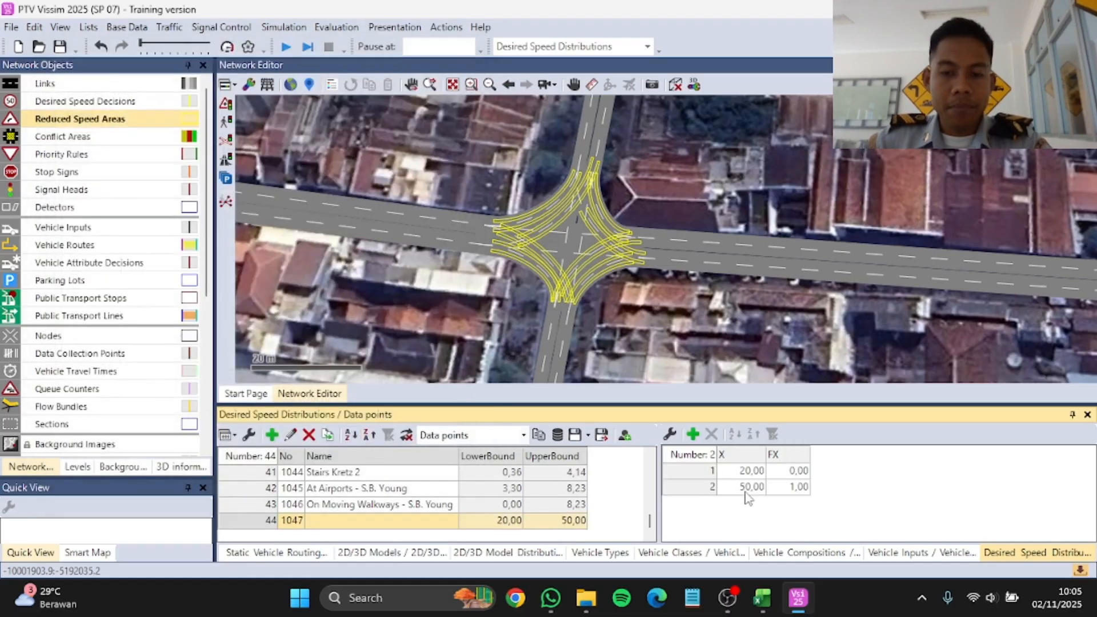
# Step: Switch to Book1.xlsx in Excel and examine the X and FX columns of the desired speed distribution table
pyautogui.click(753, 600)
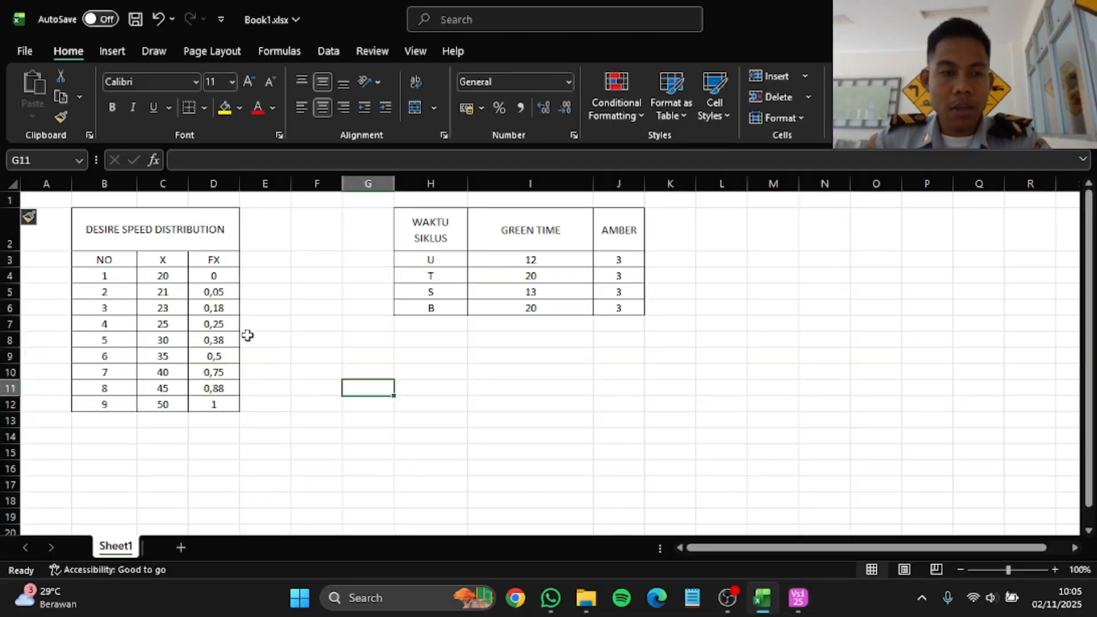
pyautogui.click(150, 262)
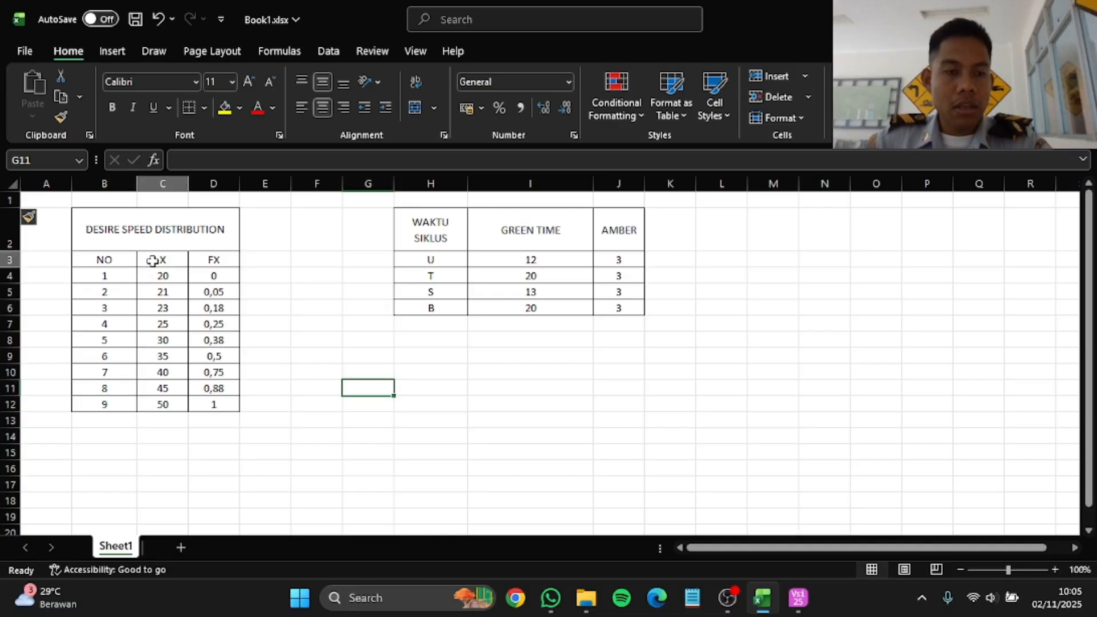
pyautogui.click(212, 260)
pyautogui.click(175, 259)
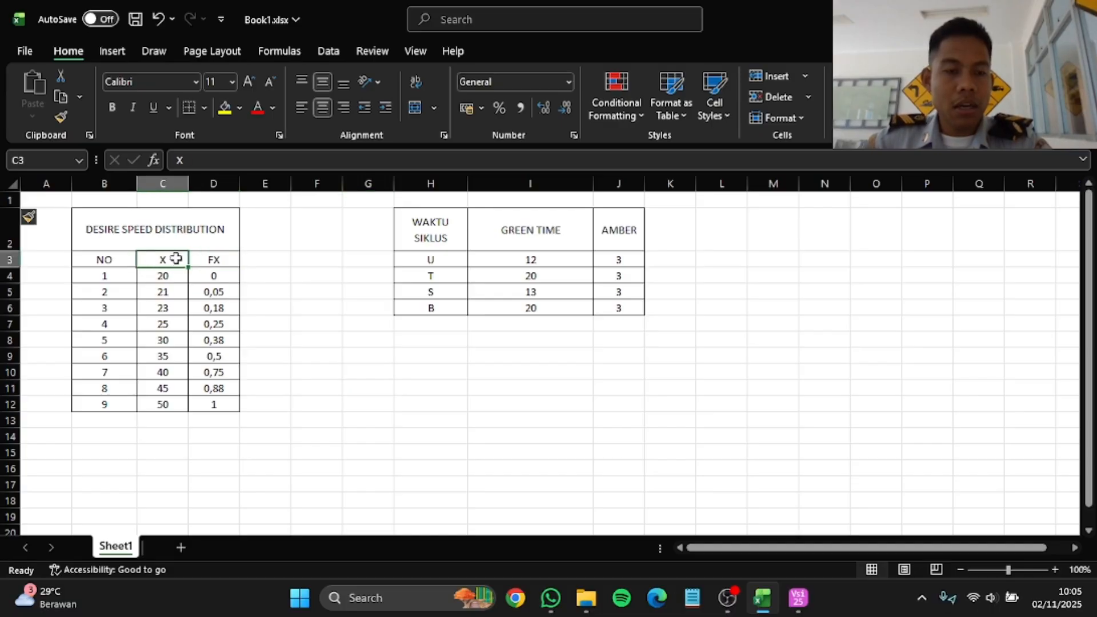
pyautogui.click(208, 259)
pyautogui.click(176, 260)
pyautogui.click(209, 261)
pyautogui.click(178, 262)
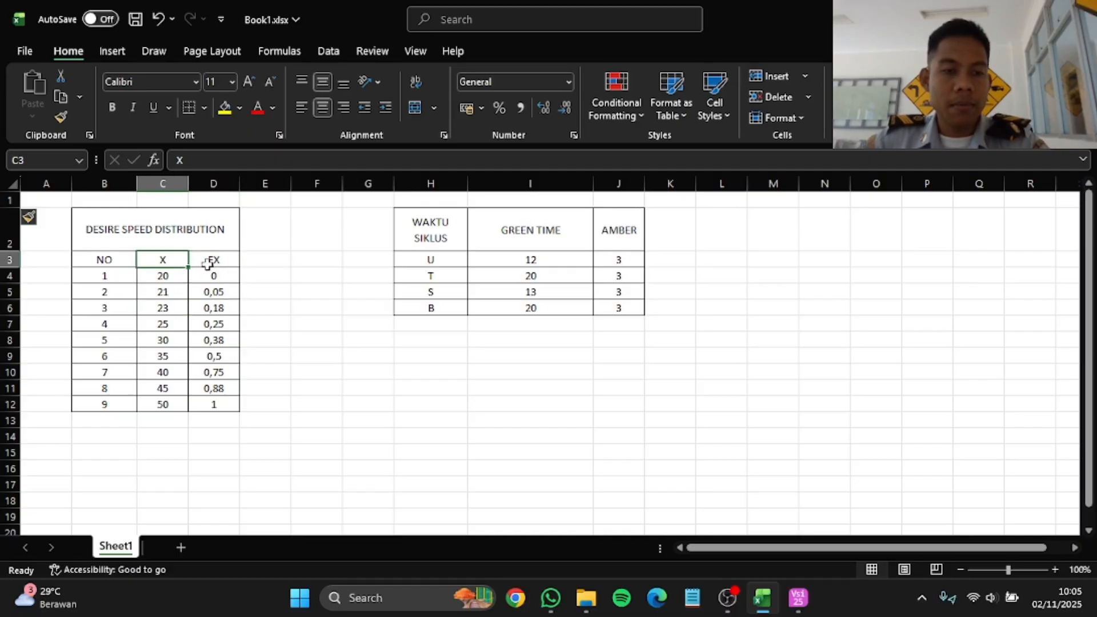
# Step: Switch back to Vissim and add seven data points to the new desired speed distribution, making nine
pyautogui.moveTo(798, 611)
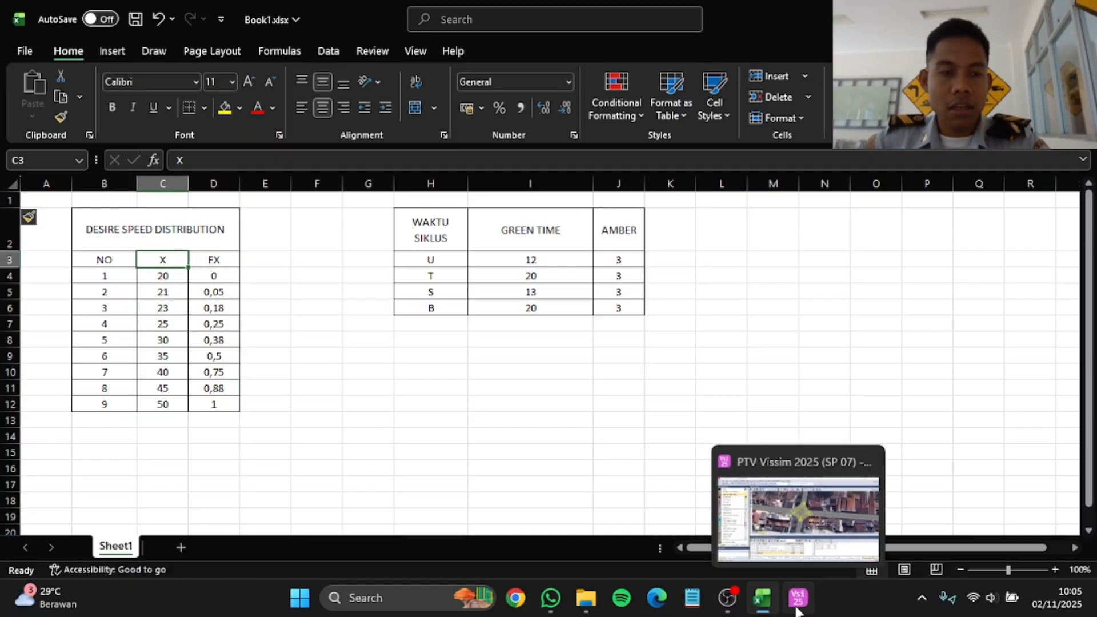
pyautogui.click(798, 605)
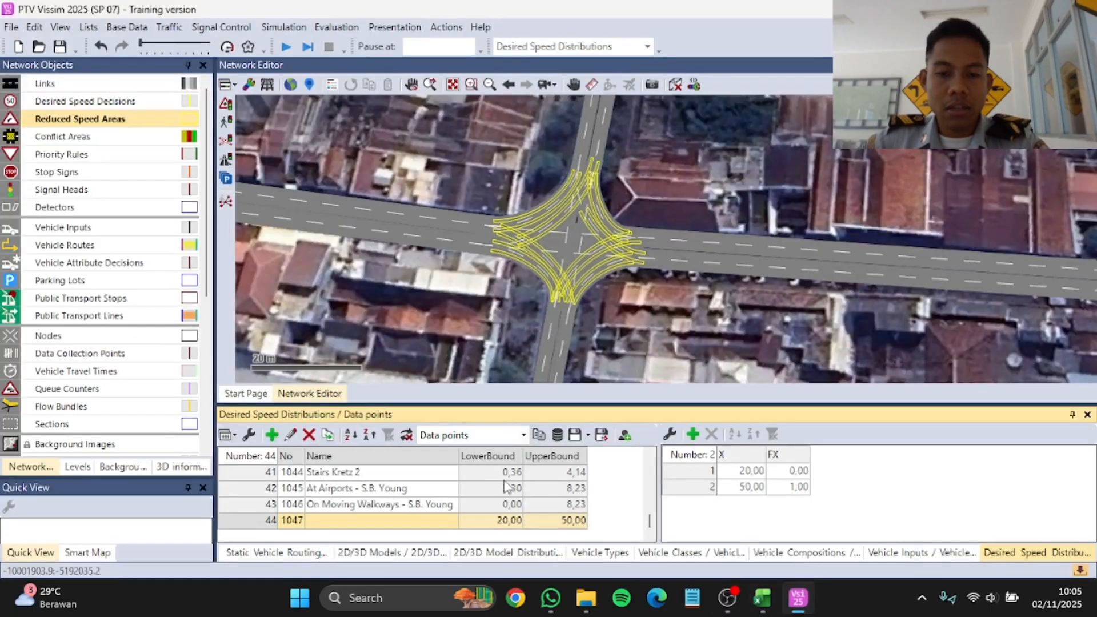
pyautogui.click(766, 606)
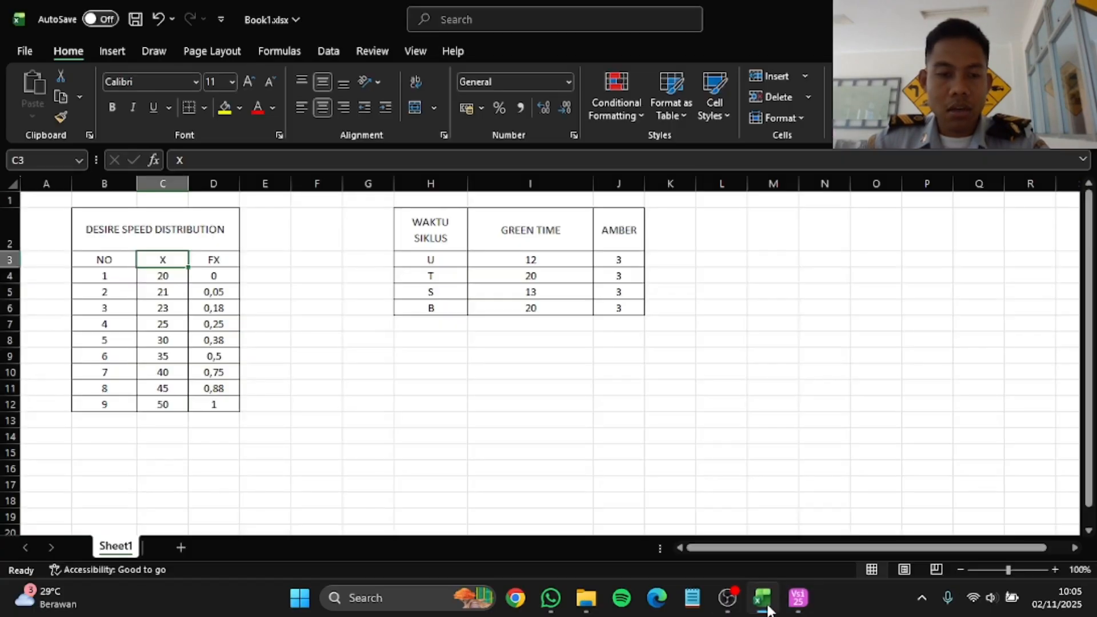
pyautogui.click(766, 606)
pyautogui.click(693, 436)
pyautogui.click(693, 435)
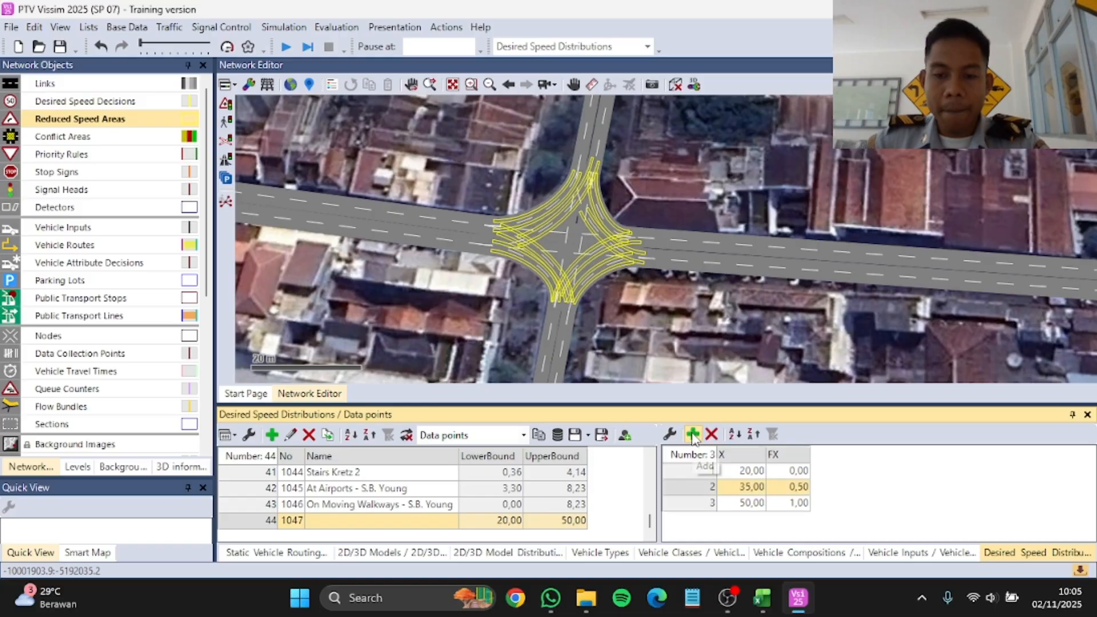
pyautogui.click(692, 435)
pyautogui.click(693, 435)
pyautogui.click(693, 435)
pyautogui.click(693, 436)
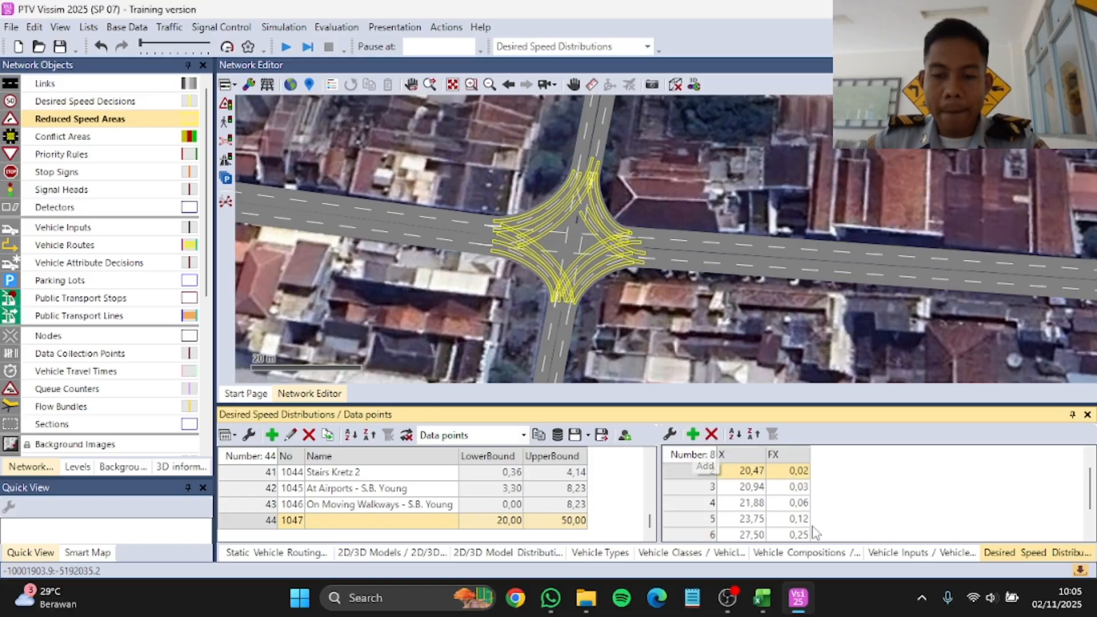
pyautogui.click(692, 435)
# Step: Set the X value of data point 2 to 21 and of data point 5 to 25, following the Excel table
pyautogui.scroll(2, 743, 478)
pyautogui.click(754, 487)
pyautogui.write('21')
pyautogui.press('Return')
pyautogui.click(670, 222)
pyautogui.click(763, 598)
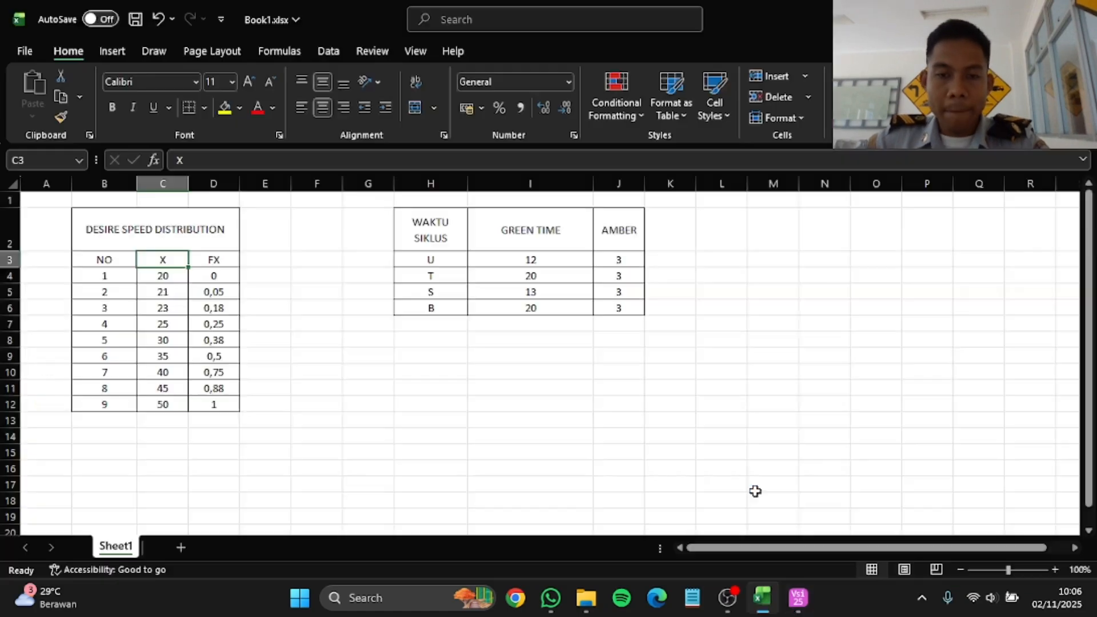
pyautogui.click(763, 598)
pyautogui.doubleClick(755, 489)
pyautogui.write('21')
pyautogui.click(757, 502)
pyautogui.write('23')
pyautogui.click(759, 520)
pyautogui.write('25')
# Step: Check the Excel table again and set the X value of data point 6 to 30
pyautogui.click(770, 606)
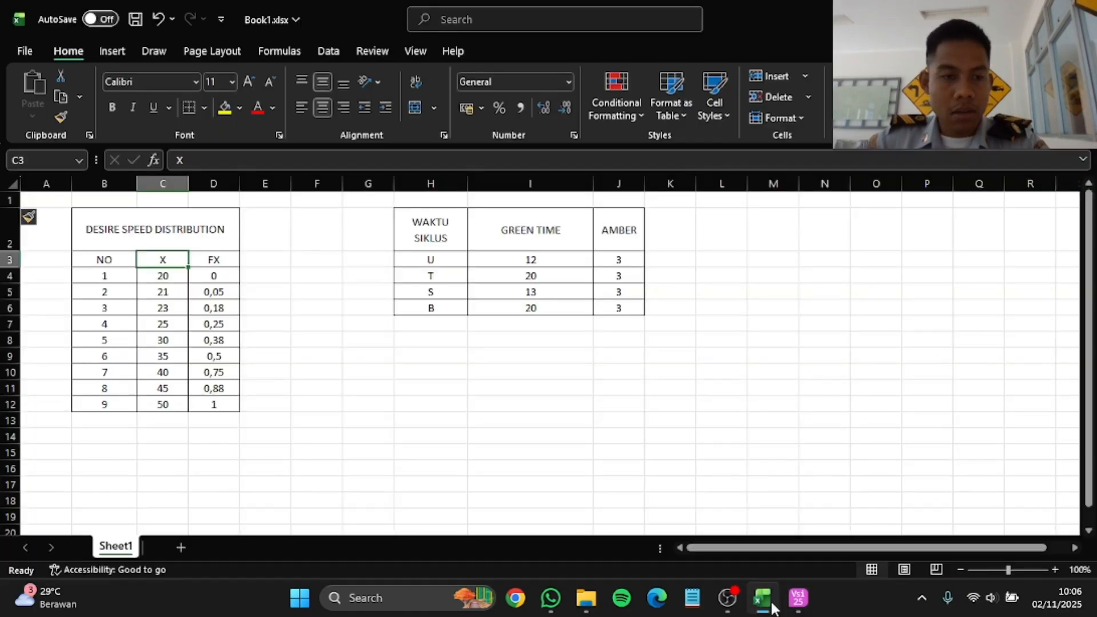
pyautogui.click(771, 607)
pyautogui.click(757, 535)
pyautogui.write('30')
pyautogui.scroll(-2, 758, 487)
pyautogui.click(758, 488)
pyautogui.write('40')
pyautogui.click(759, 503)
# Step: Compare the remaining X values with Book1.xlsx and set the X value of data point 8 to 45
pyautogui.click(767, 606)
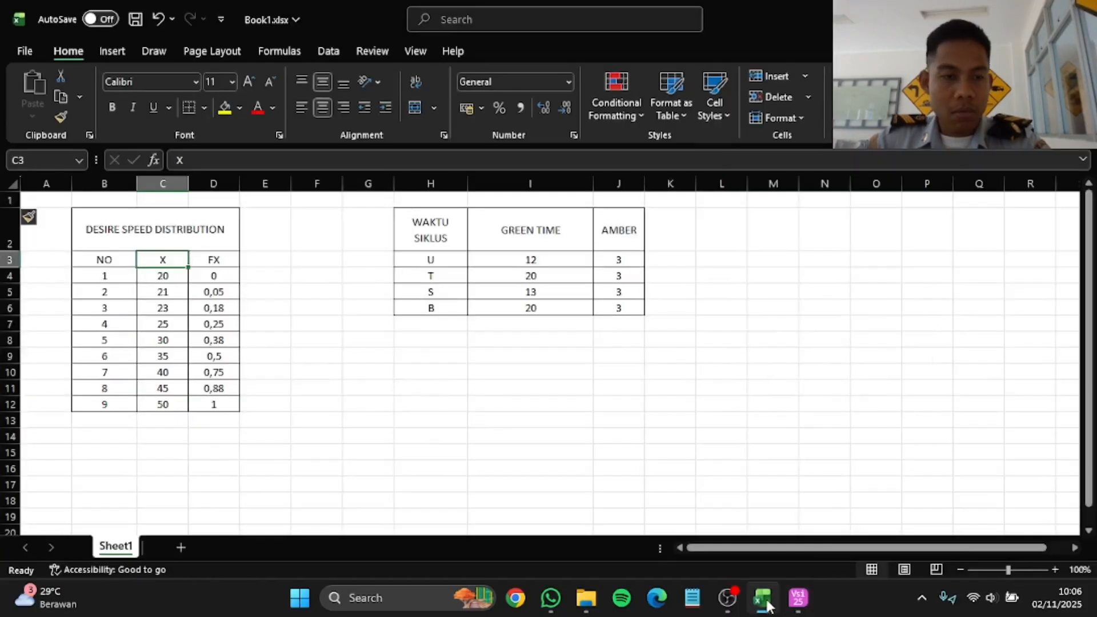
pyautogui.click(767, 605)
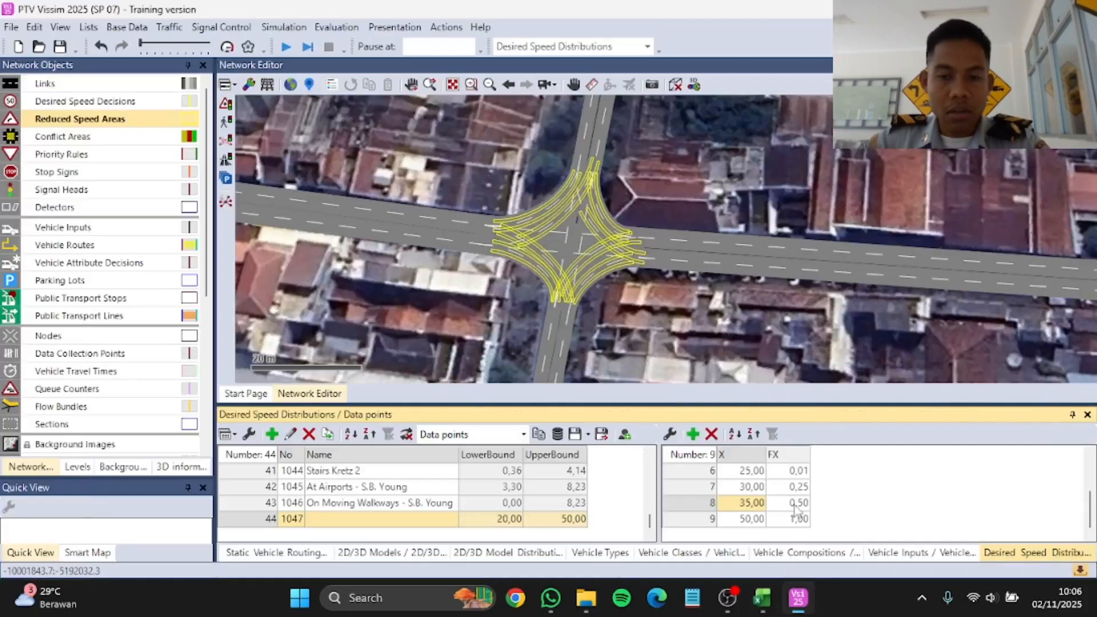
pyautogui.click(766, 608)
pyautogui.click(766, 607)
pyautogui.click(754, 520)
pyautogui.click(756, 535)
pyautogui.scroll(-2, 757, 514)
pyautogui.click(755, 503)
pyautogui.click(763, 603)
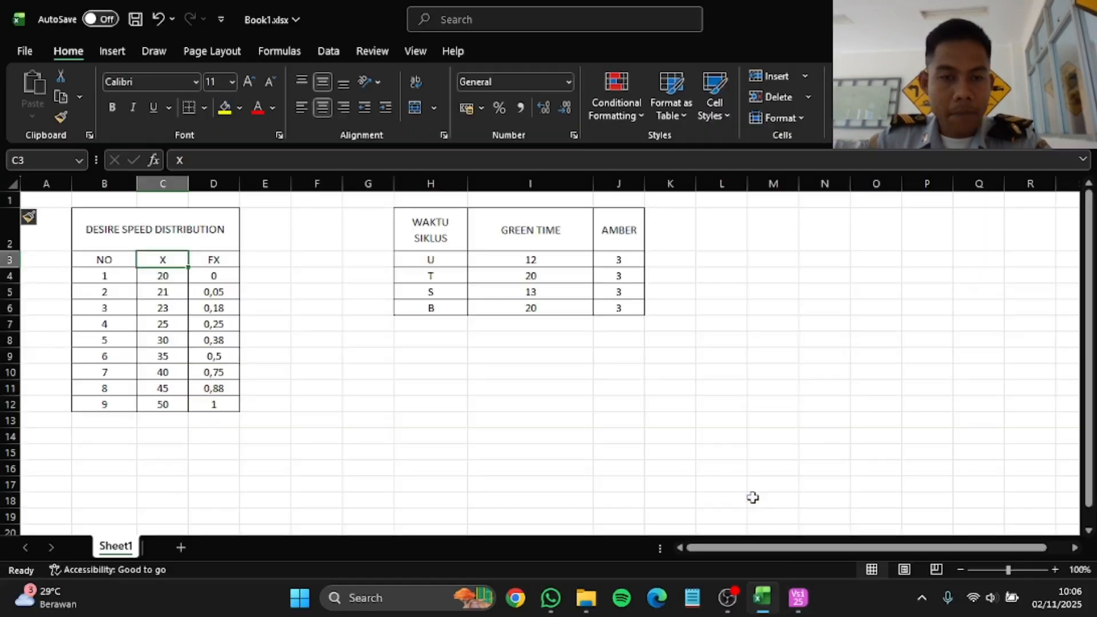
pyautogui.click(762, 598)
pyautogui.write('40')
pyautogui.press('Return')
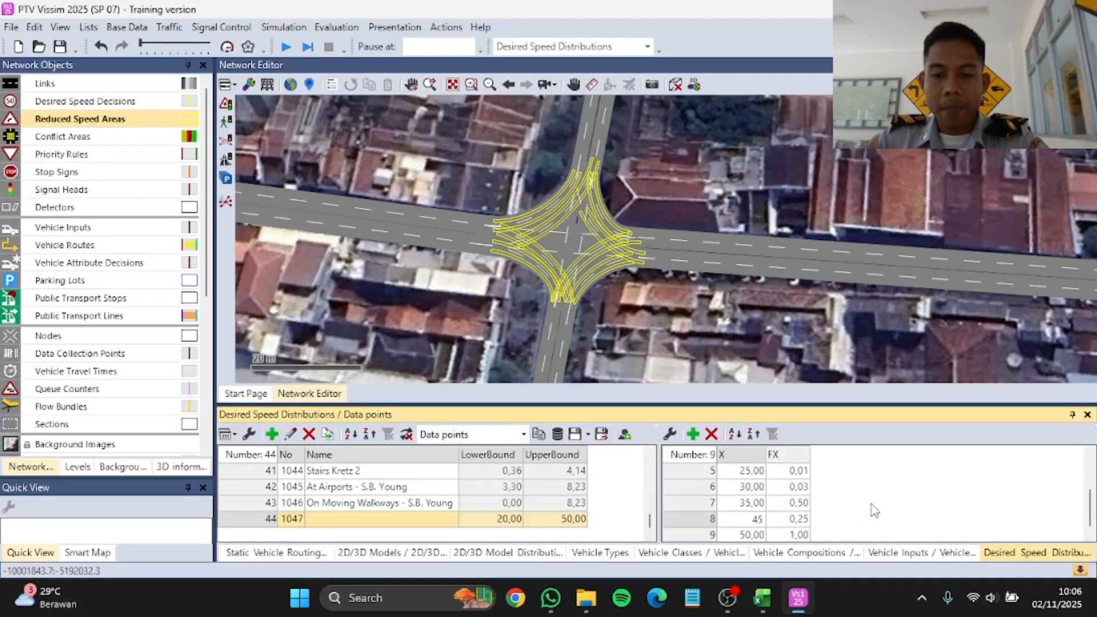
# Step: Set the FX values of data points 2 to 5 to 0,05, 0,18, 0,25 and 0,38 from the Excel table
pyautogui.scroll(2, 801, 486)
pyautogui.hotkey('alt', 'Tab')
pyautogui.hotkey('alt', 'Tab')
pyautogui.click(802, 487)
pyautogui.write('0,05')
pyautogui.press('Return')
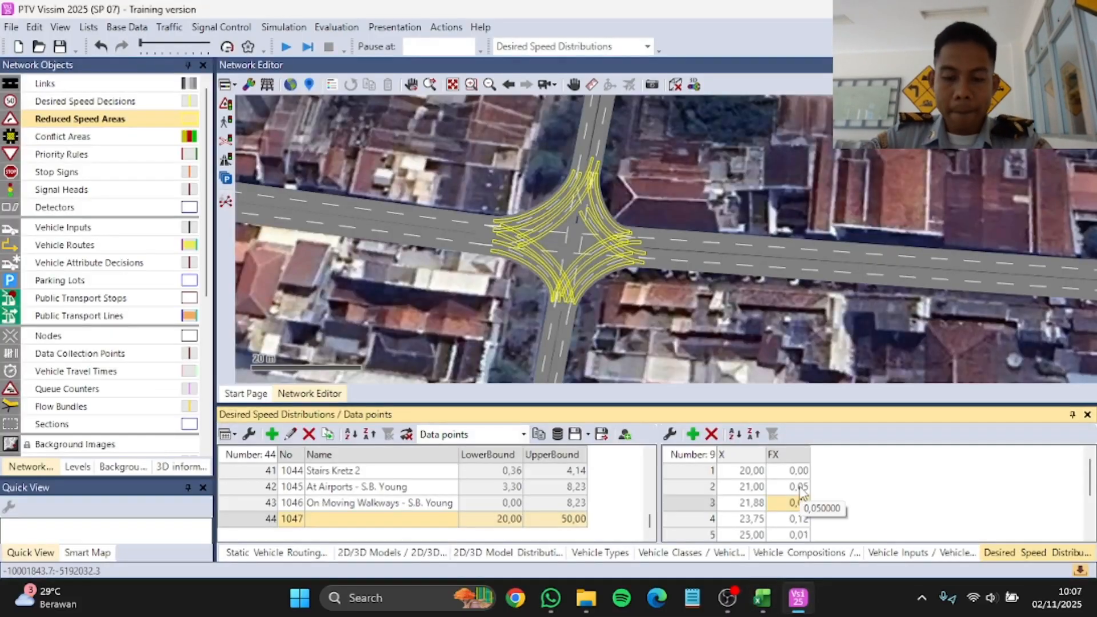
pyautogui.hotkey('alt', 'Tab')
# Step: Set the FX values of data points 6 to 8 to 0,5, 0,75 and 0,88, and name the distribution PROYEK SIMPANG MALIOBORO
pyautogui.hotkey('alt', 'Tab')
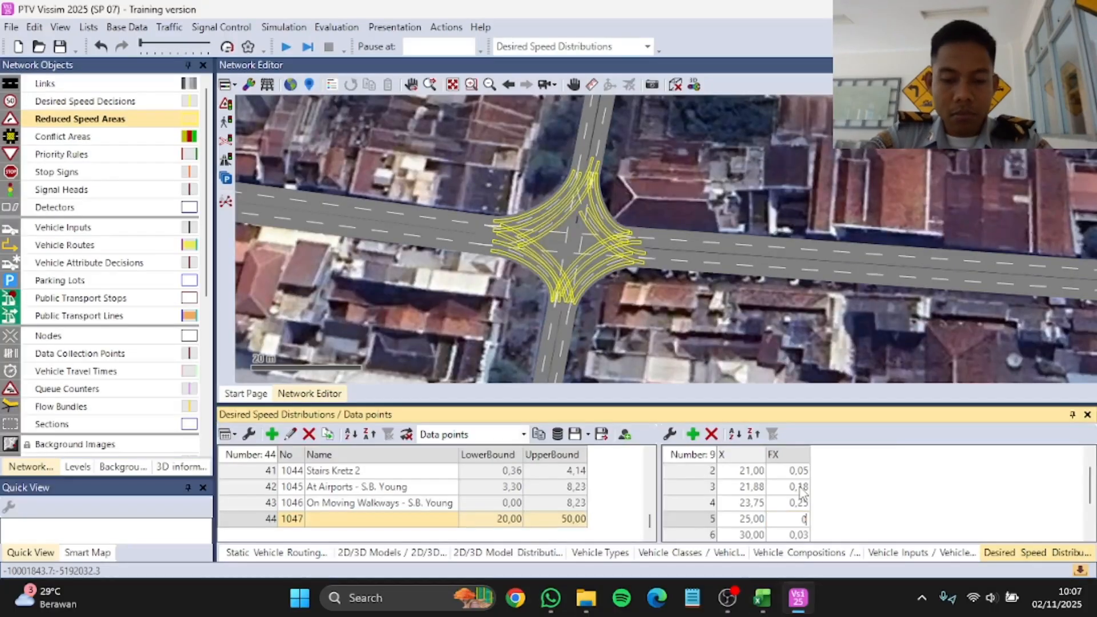
pyautogui.hotkey('alt', 'Tab')
pyautogui.hotkey('alt', 'Tab')
pyautogui.write('0,5')
pyautogui.press('Return')
pyautogui.hotkey('alt', 'Tab')
pyautogui.hotkey('alt', 'Tab')
pyautogui.write('0,75')
pyautogui.press('Return')
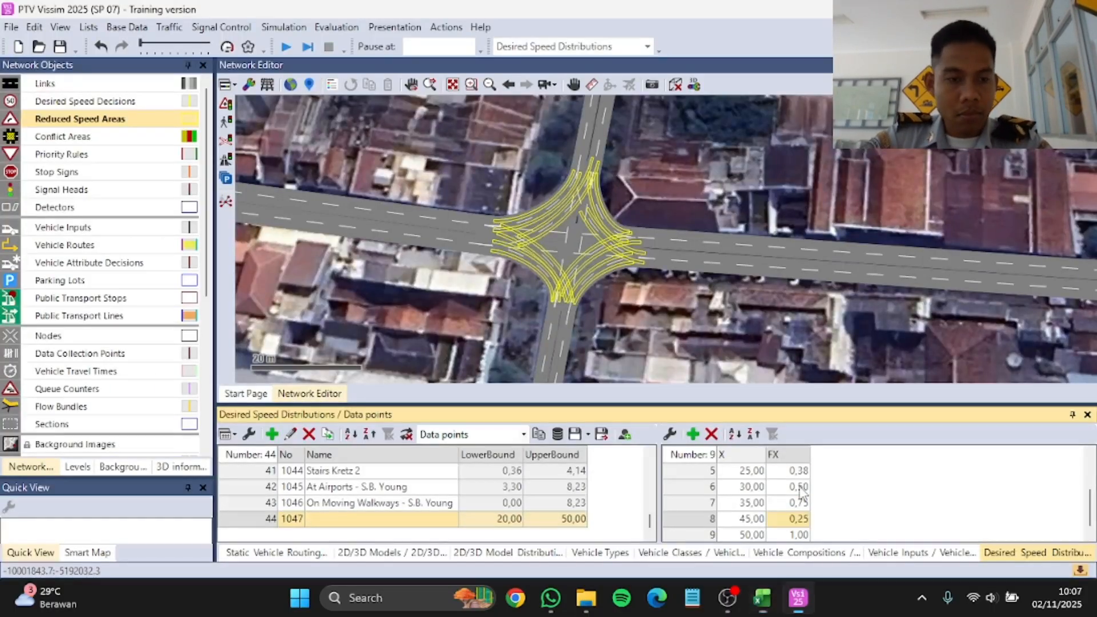
pyautogui.write('0,88')
pyautogui.press('Return')
pyautogui.doubleClick(382, 522)
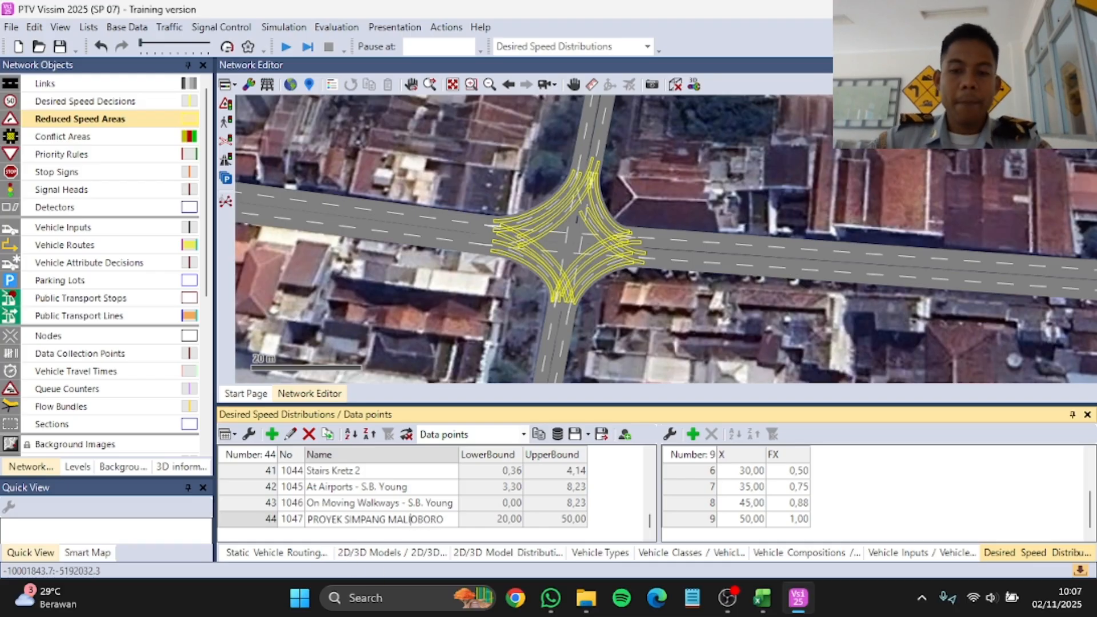
pyautogui.press('Return')
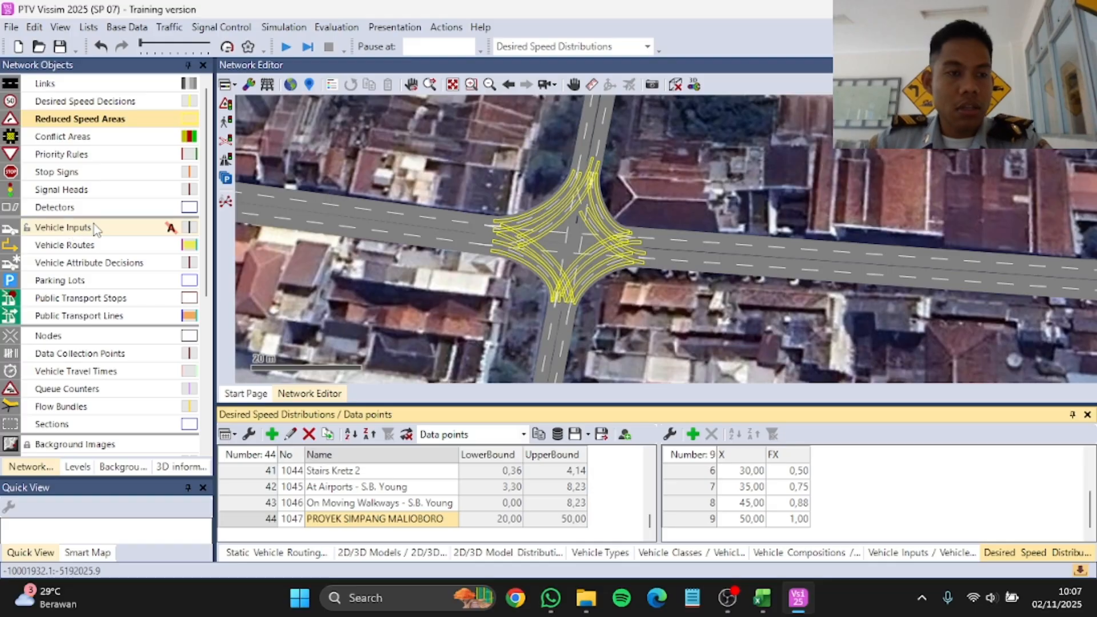
# Step: Add a new desired speed decision on lane 1 of the Jalan Barat link, about 15.3 m from its start
pyautogui.click(85, 102)
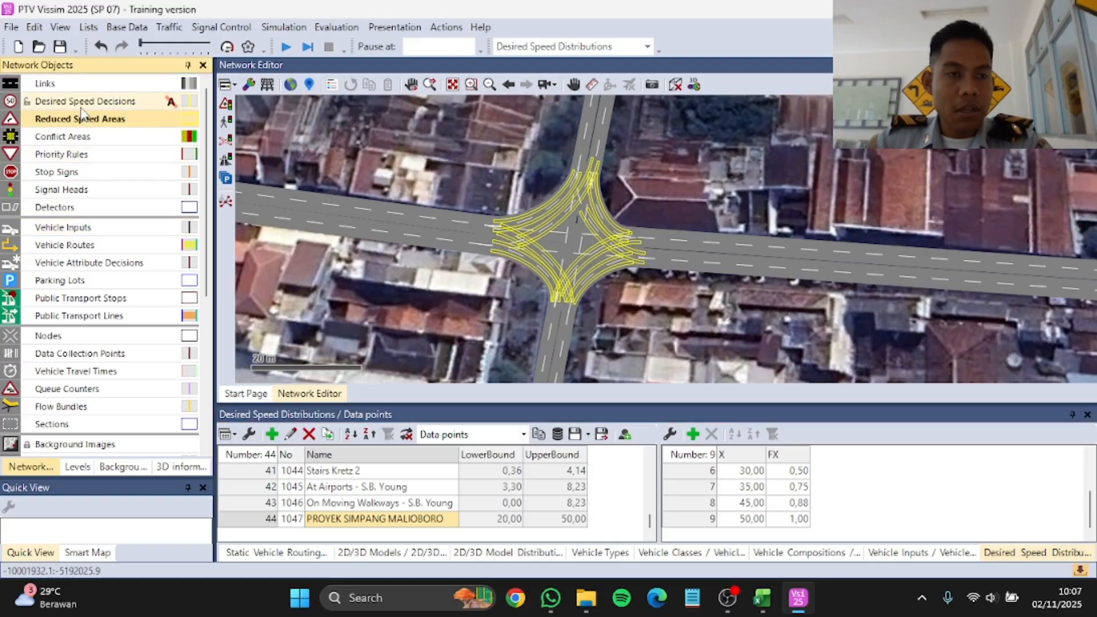
pyautogui.click(465, 266)
pyautogui.scroll(-5, 465, 266)
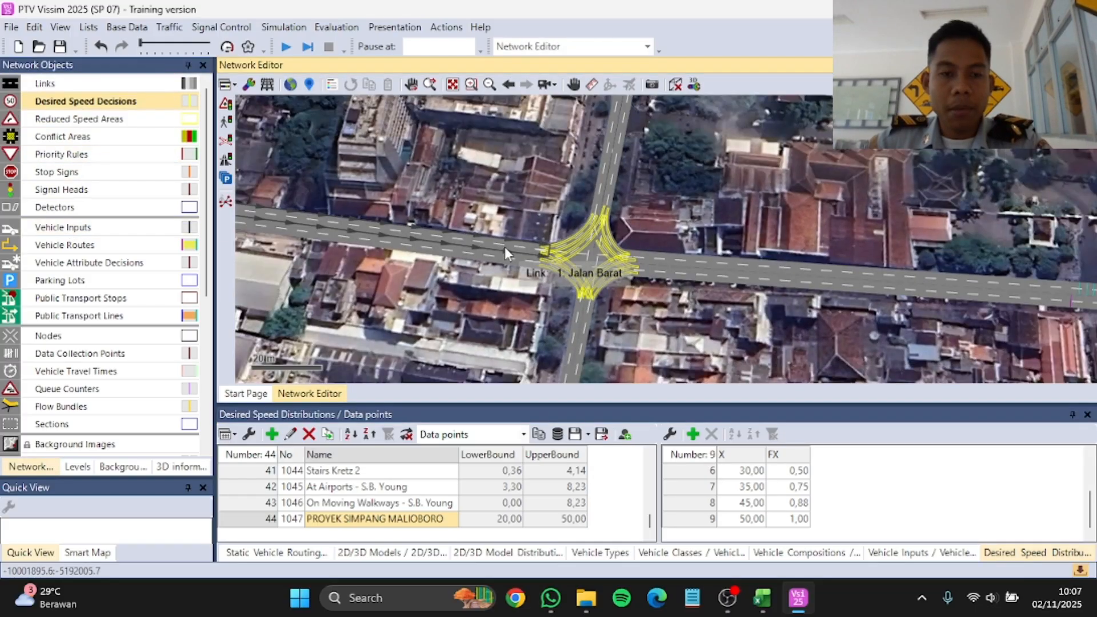
pyautogui.scroll(-2, 575, 260)
pyautogui.scroll(5, 419, 237)
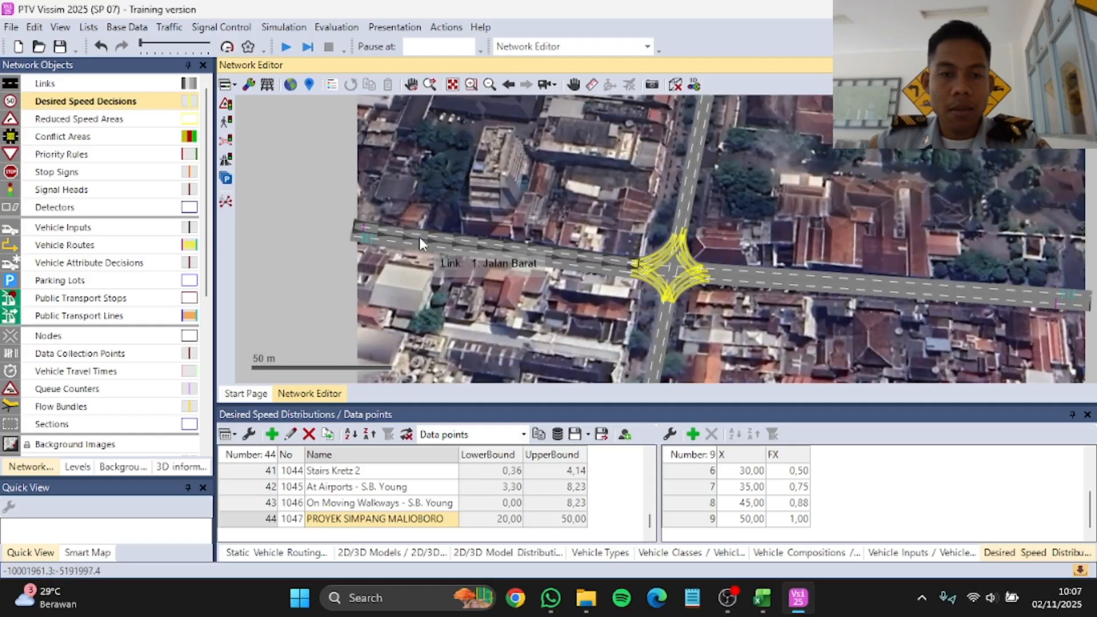
pyautogui.click(321, 193)
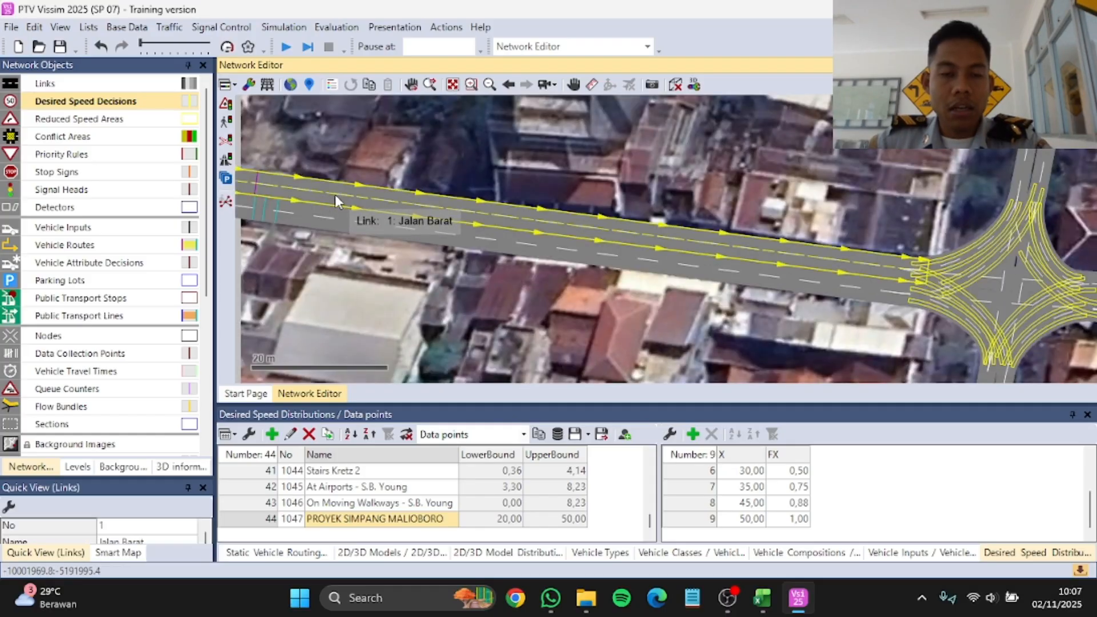
pyautogui.rightClick(335, 194)
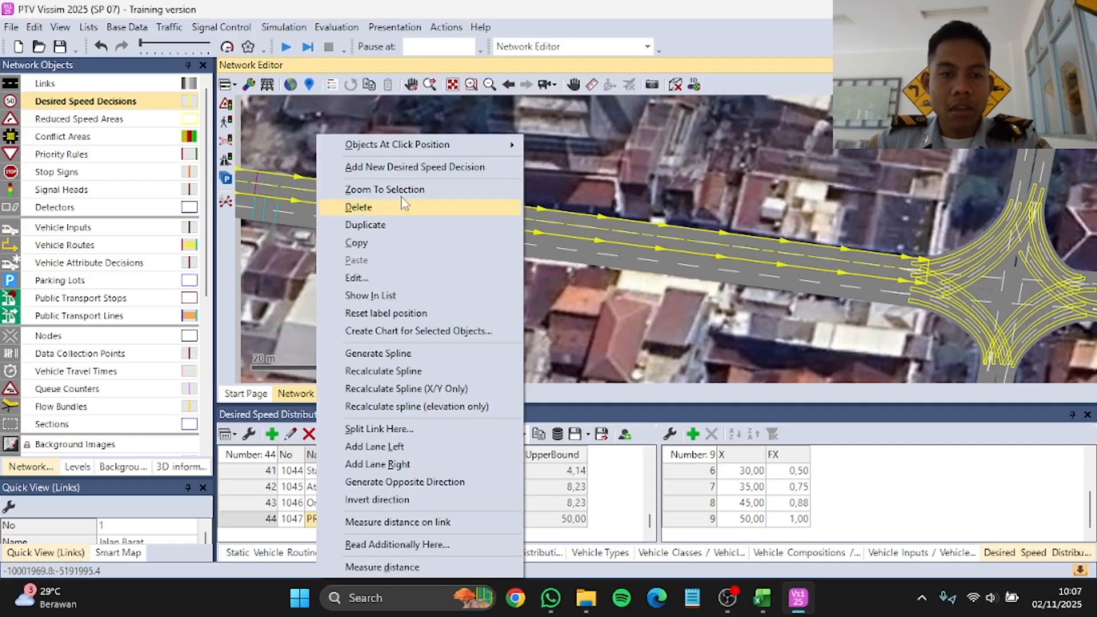
pyautogui.click(402, 167)
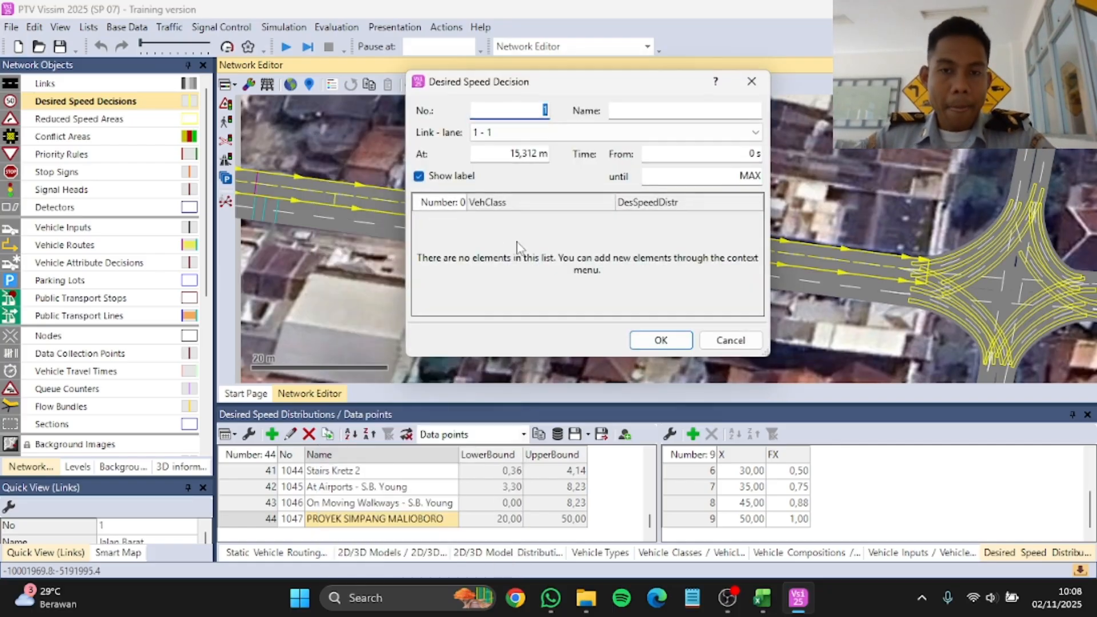
# Step: Add five vehicle class rows to the desired speed decision
pyautogui.rightClick(517, 247)
pyautogui.click(555, 250)
pyautogui.rightClick(531, 253)
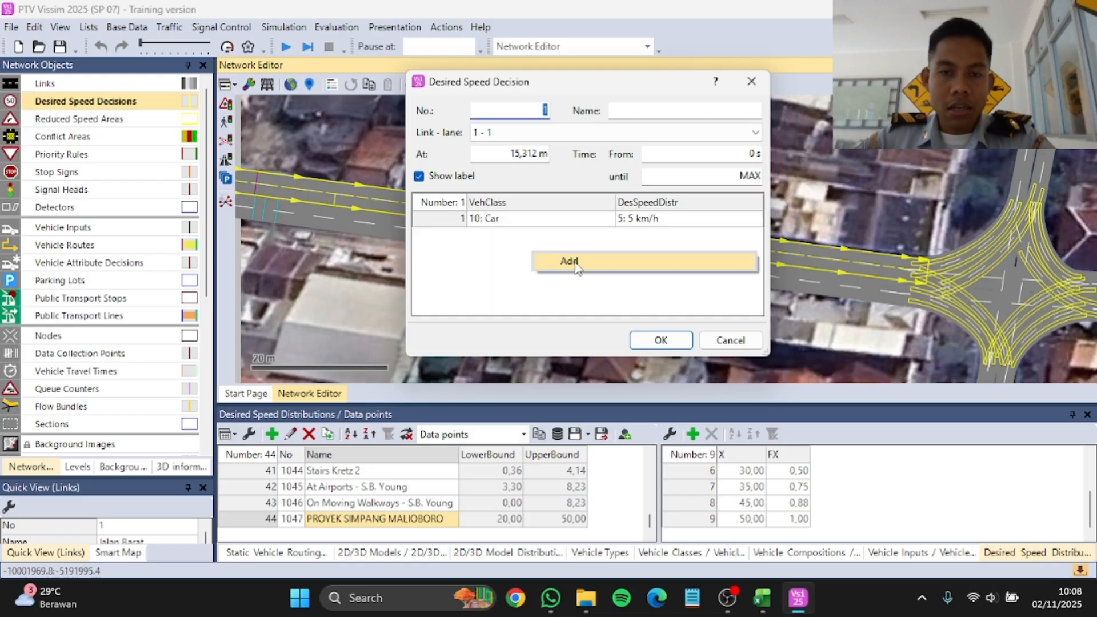
pyautogui.click(554, 263)
pyautogui.rightClick(588, 265)
pyautogui.click(598, 273)
pyautogui.rightClick(581, 285)
pyautogui.click(583, 297)
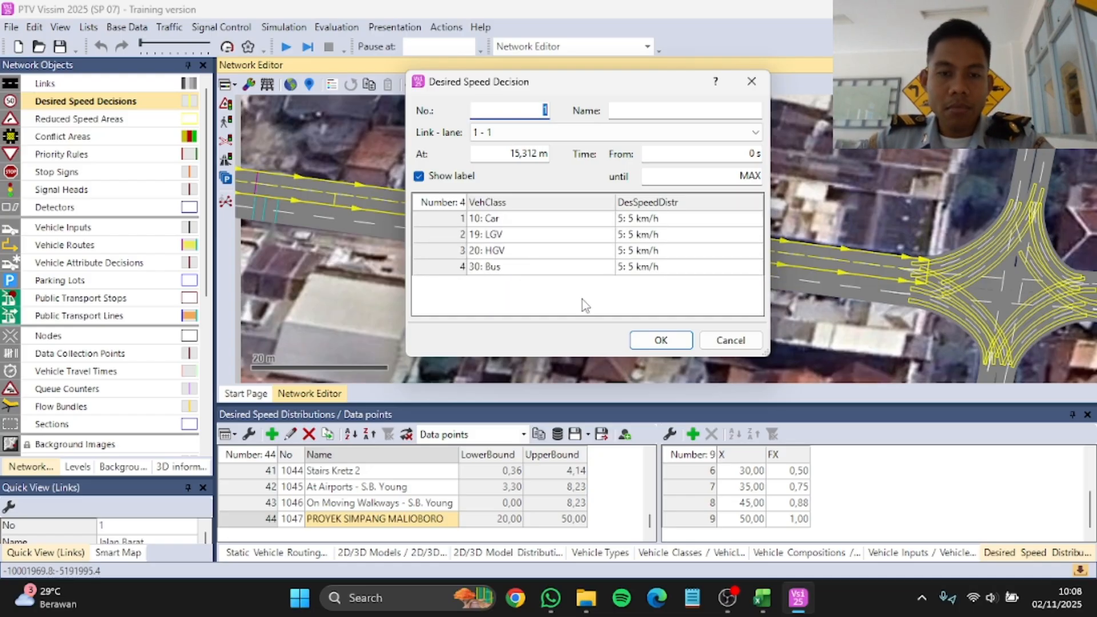
pyautogui.rightClick(583, 300)
pyautogui.click(601, 309)
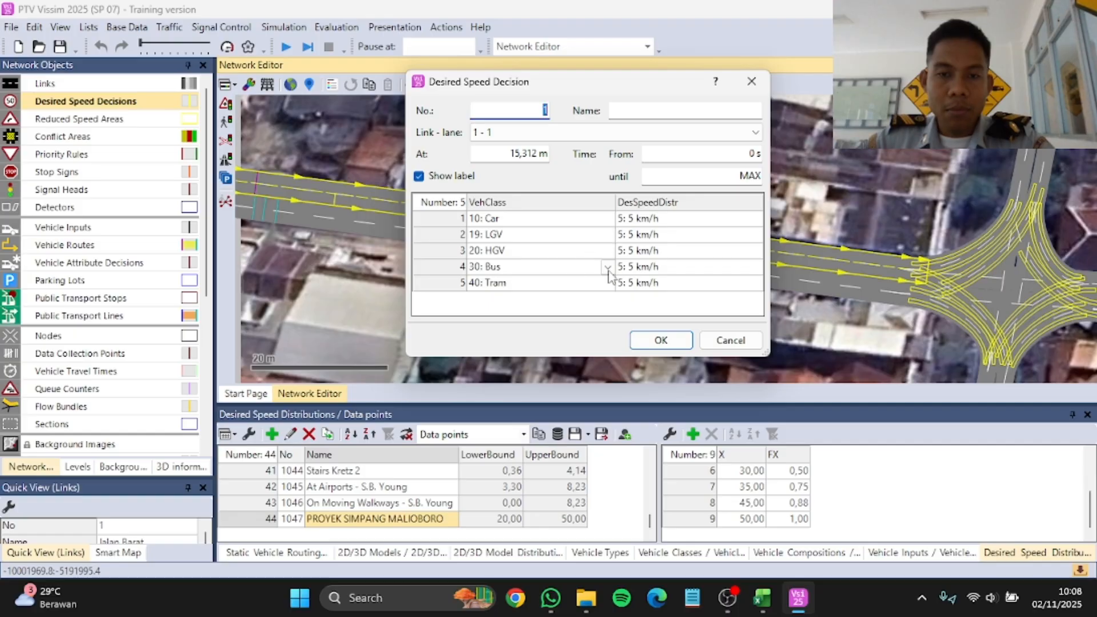
# Step: Replace the Bus and Tram classes in the desired speed decision with 70: Motor and 80: Trans Jogja
pyautogui.click(607, 268)
pyautogui.click(492, 364)
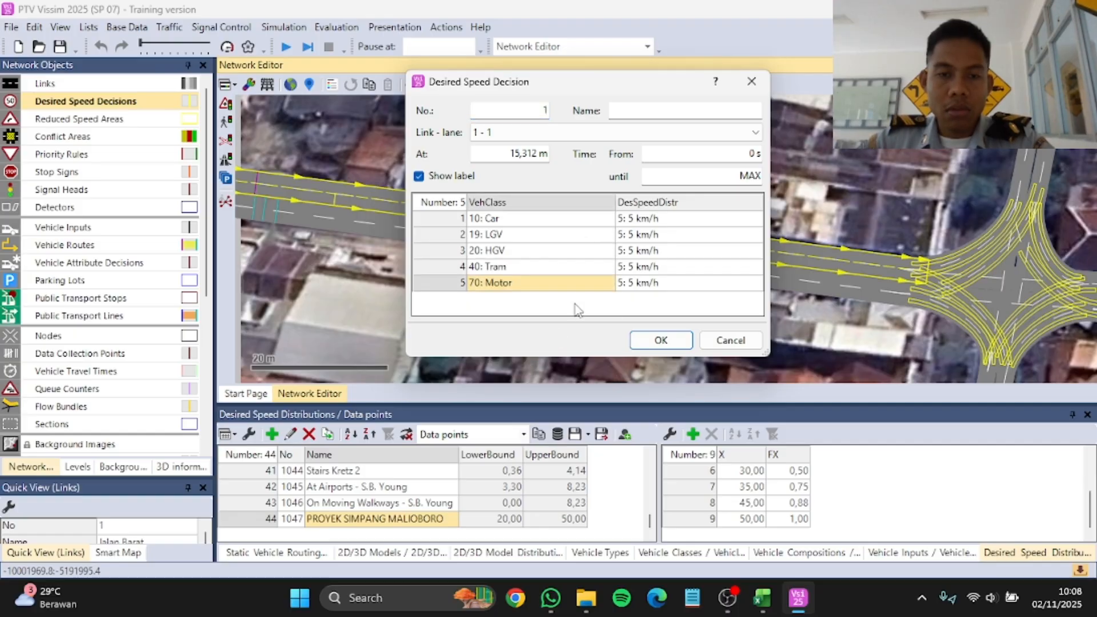
pyautogui.click(610, 268)
pyautogui.click(560, 375)
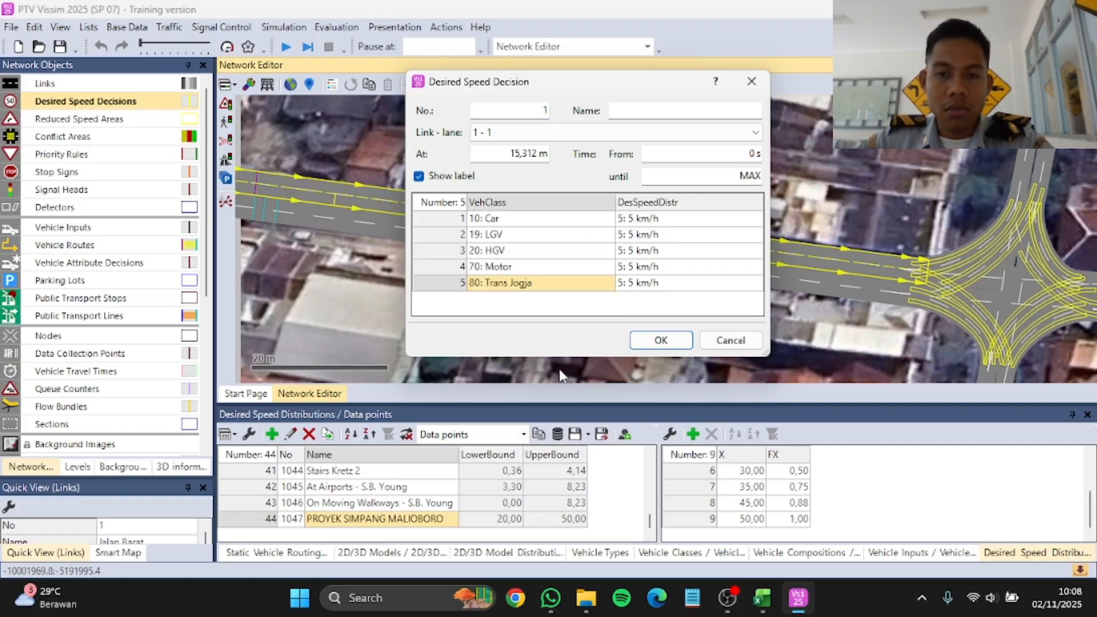
# Step: Assign the 12 km/h distribution to Car, LGV, HGV, Motor and Trans Jogja and confirm the desired speed decision
pyautogui.click(760, 223)
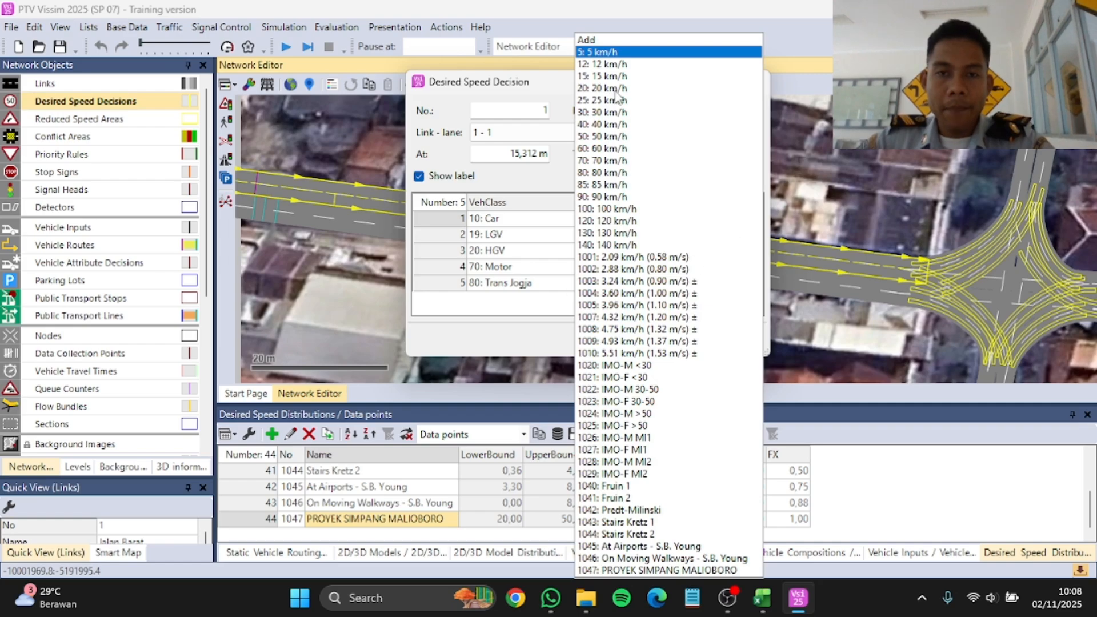
pyautogui.click(614, 69)
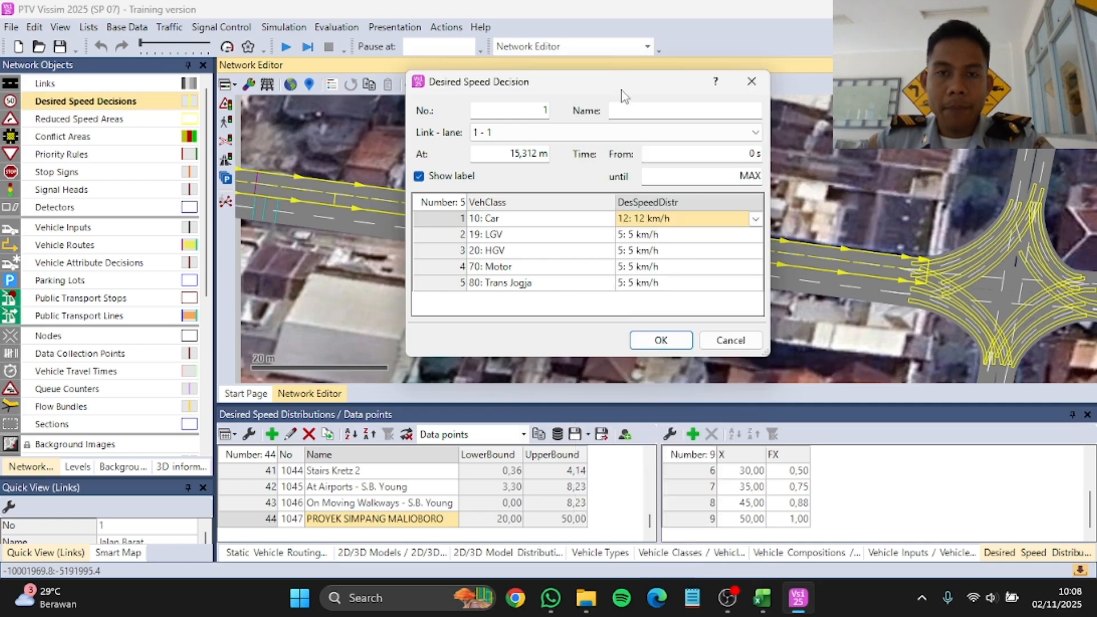
pyautogui.click(755, 235)
pyautogui.click(628, 64)
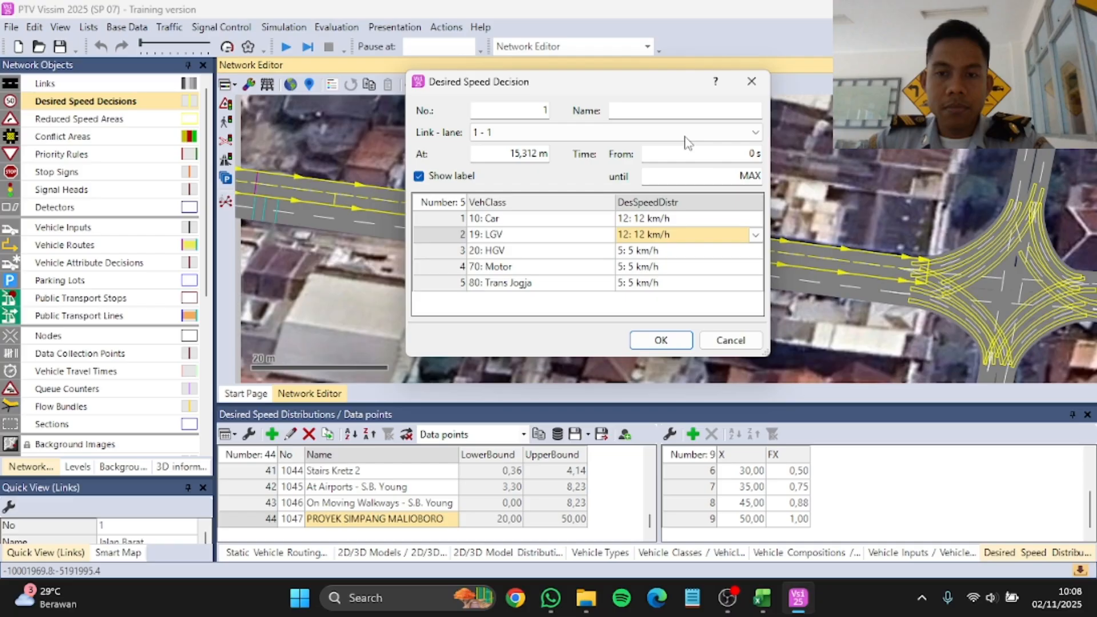
pyautogui.click(749, 248)
pyautogui.click(631, 65)
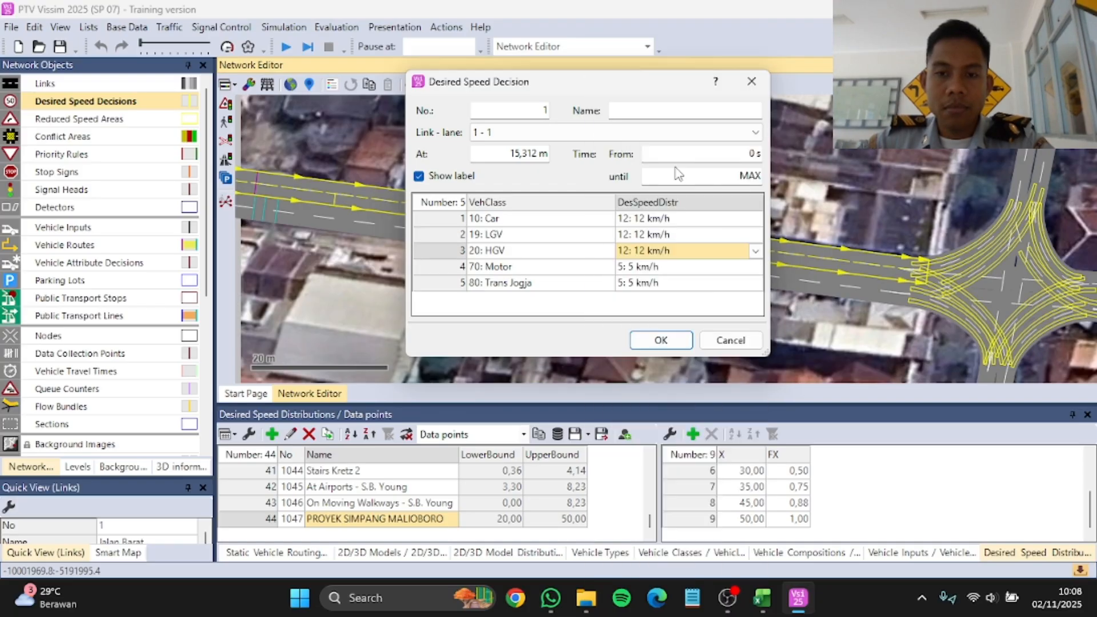
pyautogui.click(755, 266)
pyautogui.click(608, 64)
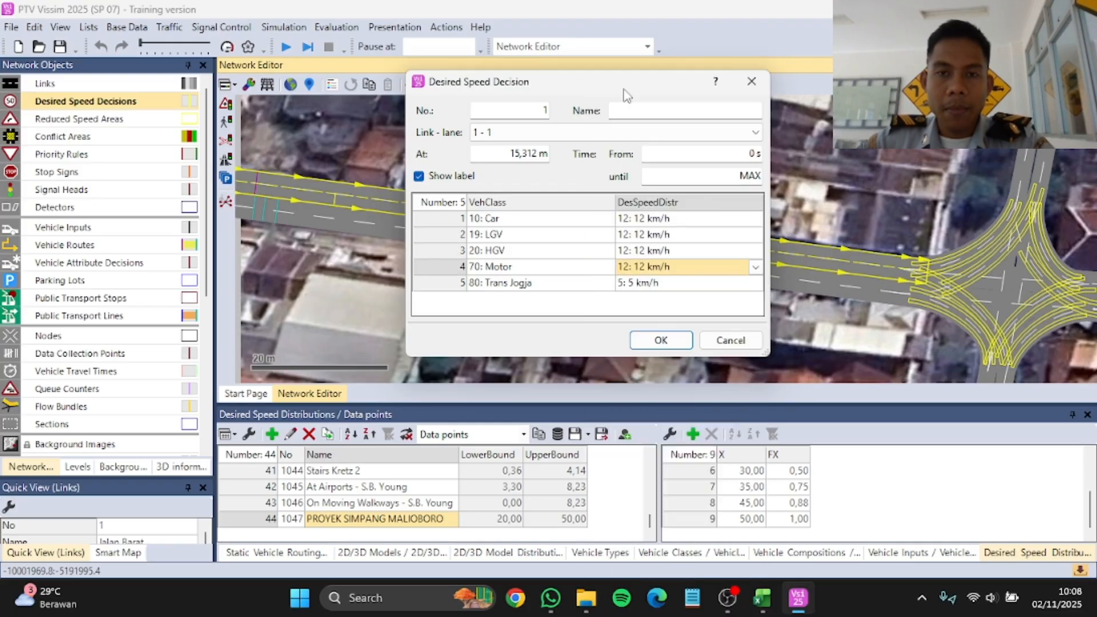
pyautogui.click(756, 282)
pyautogui.click(620, 68)
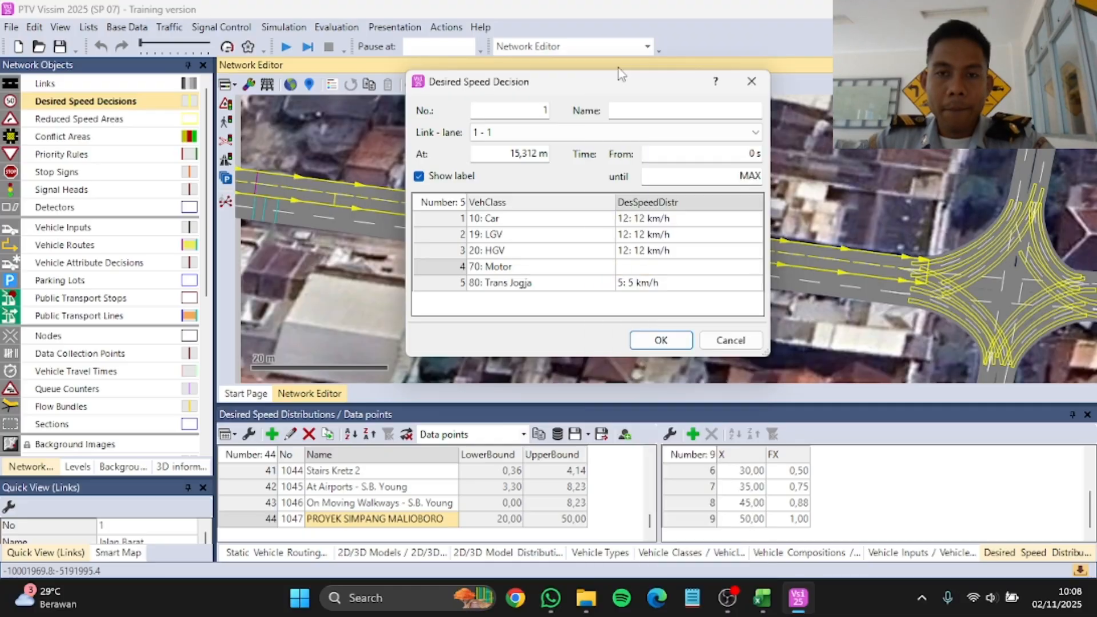
pyautogui.click(749, 281)
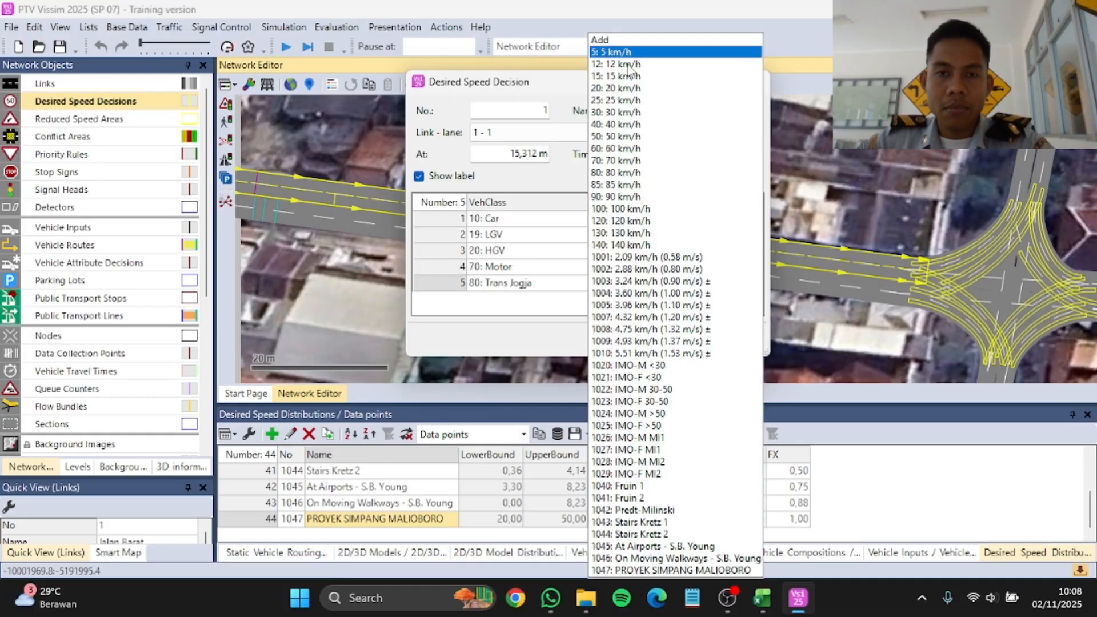
pyautogui.click(628, 65)
pyautogui.click(661, 340)
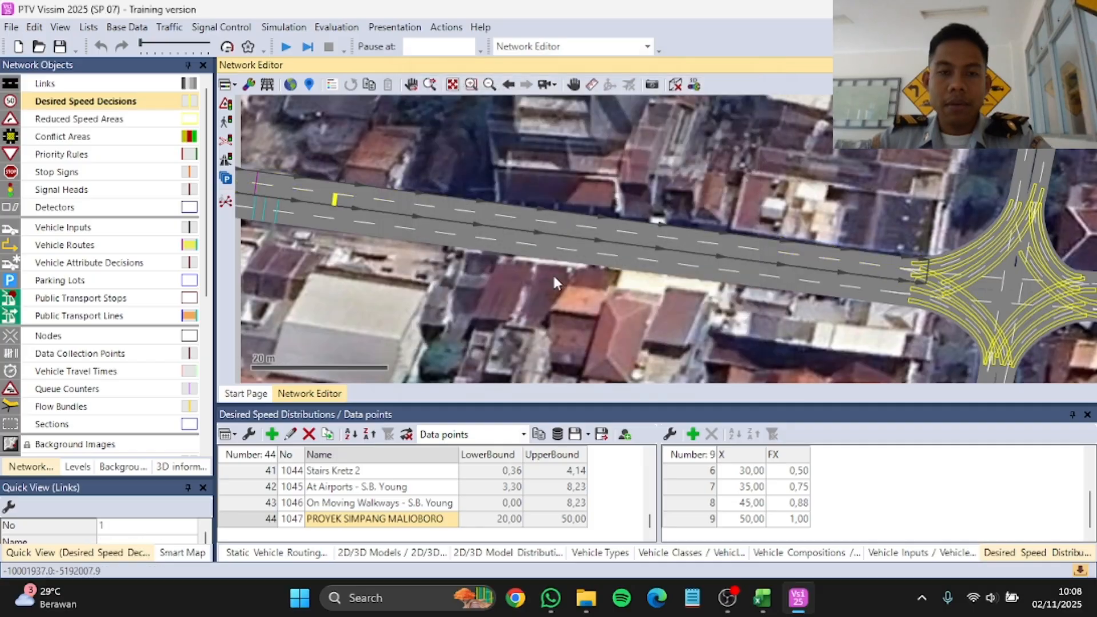
# Step: Copy the desired speed decision onto the neighbouring lane of the Jalan Barat link
pyautogui.scroll(5, 396, 223)
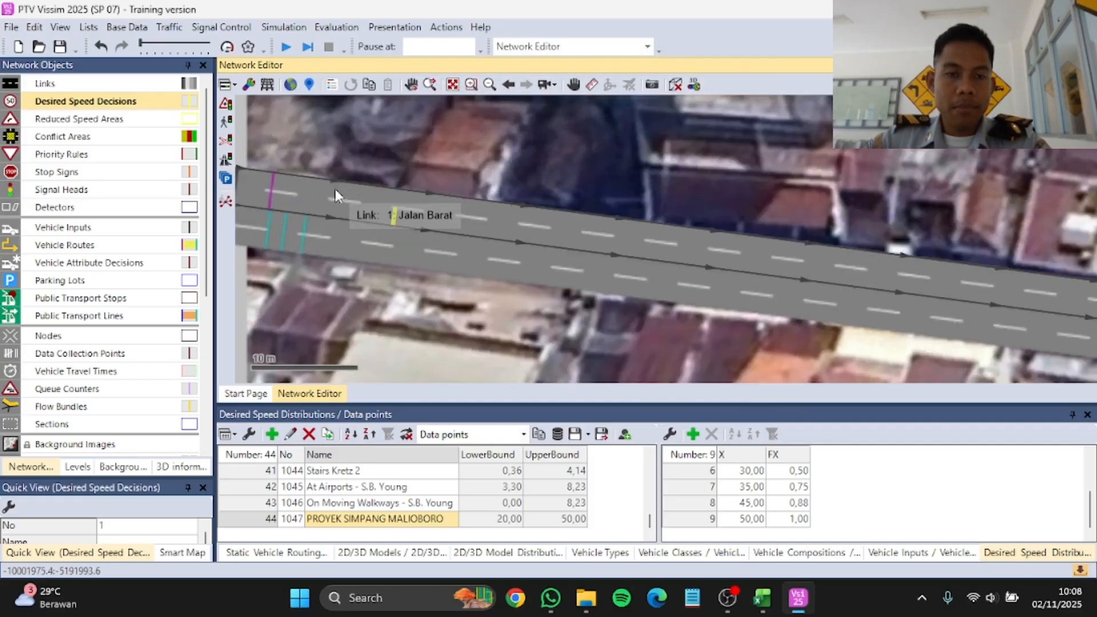
pyautogui.moveTo(416, 220)
pyautogui.mouseDown()
pyautogui.moveTo(368, 218)
pyautogui.moveTo(366, 191)
pyautogui.mouseUp()
# Step: Add a desired speed decision on lane 2 of the Jalan Utara link at about 9.18 m with Car, LGV, HGV, Motor and Trans Jogja rows
pyautogui.scroll(-8, 400, 232)
pyautogui.scroll(6, 566, 134)
pyautogui.click(565, 130)
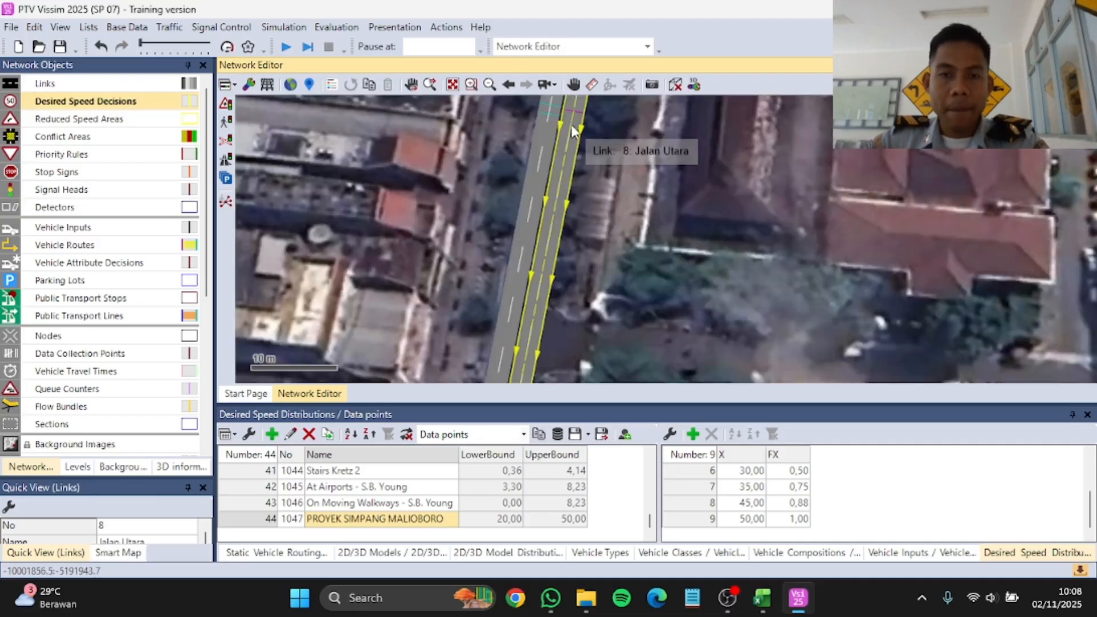
pyautogui.keyDown('ctrl'); pyautogui.rightClick(564, 130); pyautogui.keyUp('ctrl')
pyautogui.rightClick(703, 291)
pyautogui.click(607, 267)
pyautogui.click(520, 366)
pyautogui.click(608, 282)
# Step: Assign the 12 km/h distribution to all five vehicle classes of the Jalan Utara decision and confirm it
pyautogui.click(755, 218)
pyautogui.click(680, 235)
pyautogui.click(683, 221)
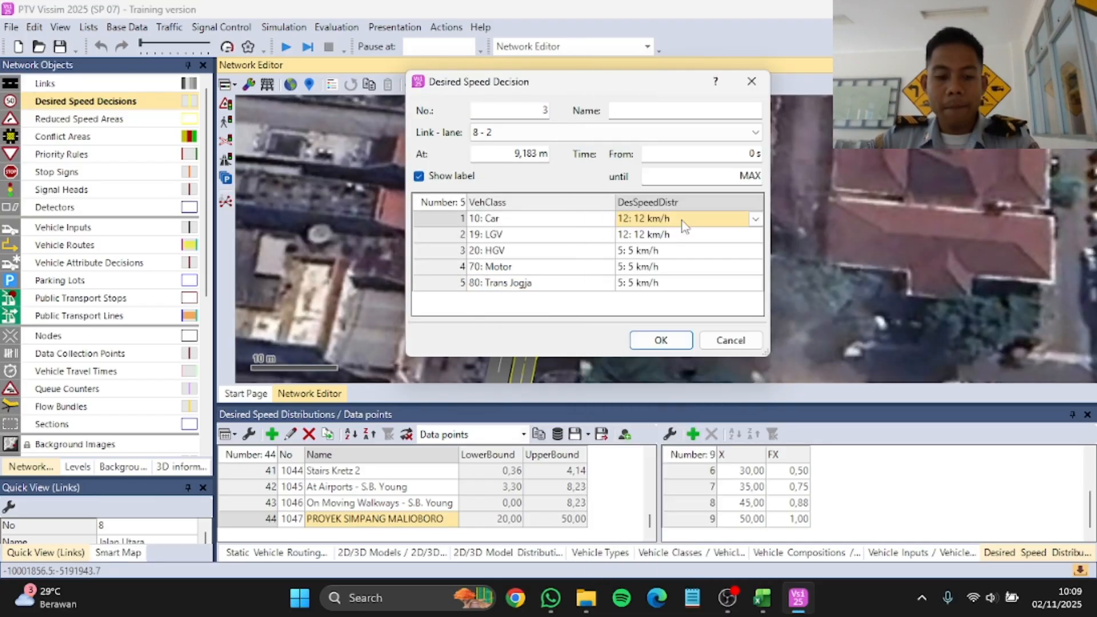
pyautogui.click(674, 267)
pyautogui.click(661, 340)
# Step: Add a desired speed decision on lane 1 of the Jalan Timur link at about 9.57 m and fill in its vehicle class rows
pyautogui.scroll(5, 572, 117)
pyautogui.scroll(-10, 566, 170)
pyautogui.scroll(8, 815, 301)
pyautogui.keyDown('ctrl'); pyautogui.rightClick(734, 269); pyautogui.keyUp('ctrl')
pyautogui.rightClick(545, 238)
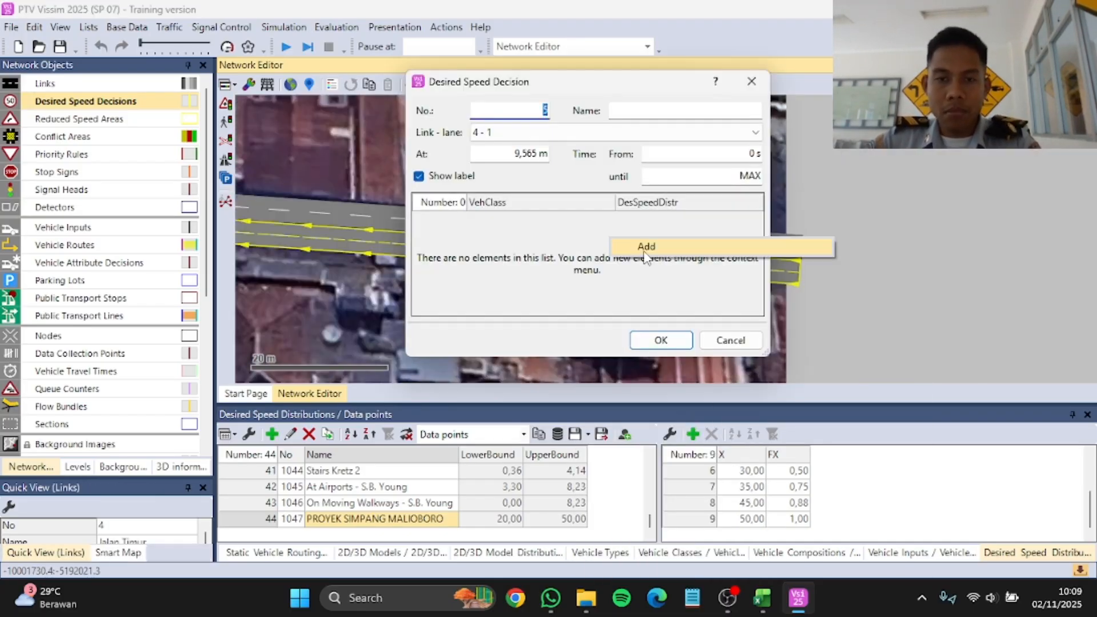
pyautogui.click(646, 247)
pyautogui.click(685, 219)
# Step: Assign the 12 km/h distribution to all vehicle classes of the Jalan Timur decision and confirm it
pyautogui.click(755, 219)
pyautogui.click(680, 235)
pyautogui.moveTo(721, 219)
pyautogui.mouseDown()
pyautogui.moveTo(722, 284)
pyautogui.moveTo(737, 277)
pyautogui.mouseUp()
pyautogui.click(660, 340)
# Step: Add a desired speed decision on lane 2 of the Jalan Selatan link at about 6.72 m with Car, LGV, HGV, Motor and Trans Jogja rows
pyautogui.scroll(-8, 737, 277)
pyautogui.scroll(8, 513, 354)
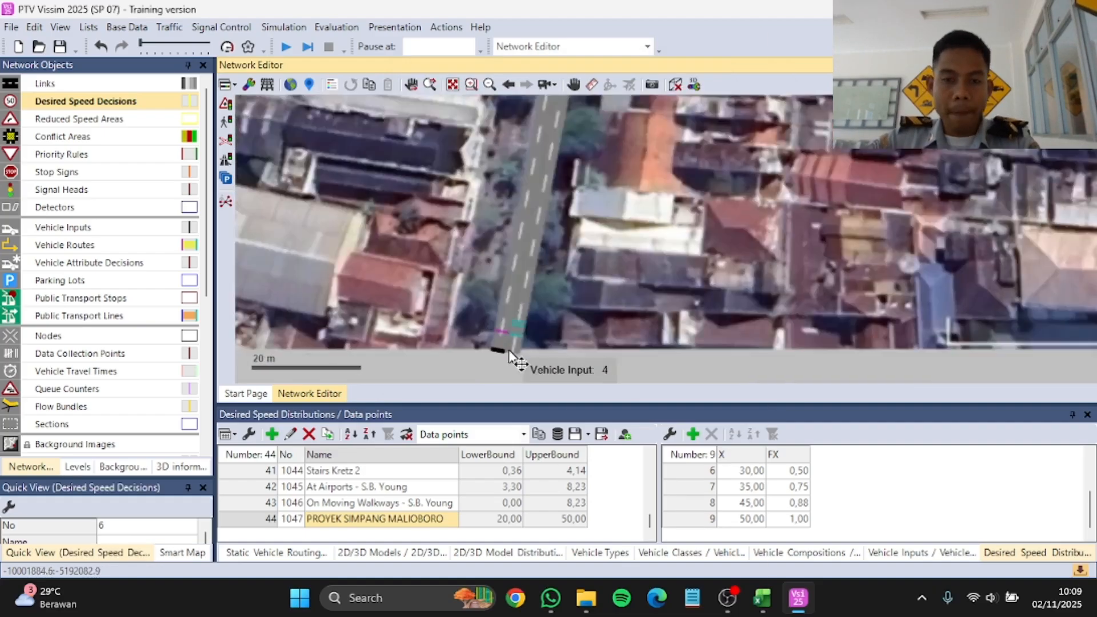
pyautogui.keyDown('ctrl'); pyautogui.rightClick(517, 289); pyautogui.keyUp('ctrl')
pyautogui.rightClick(639, 254)
pyautogui.click(607, 267)
pyautogui.click(519, 365)
pyautogui.click(607, 283)
# Step: Assign the 12 km/h distribution to all five vehicle classes of the Jalan Selatan decision and confirm it
pyautogui.click(755, 219)
pyautogui.click(608, 64)
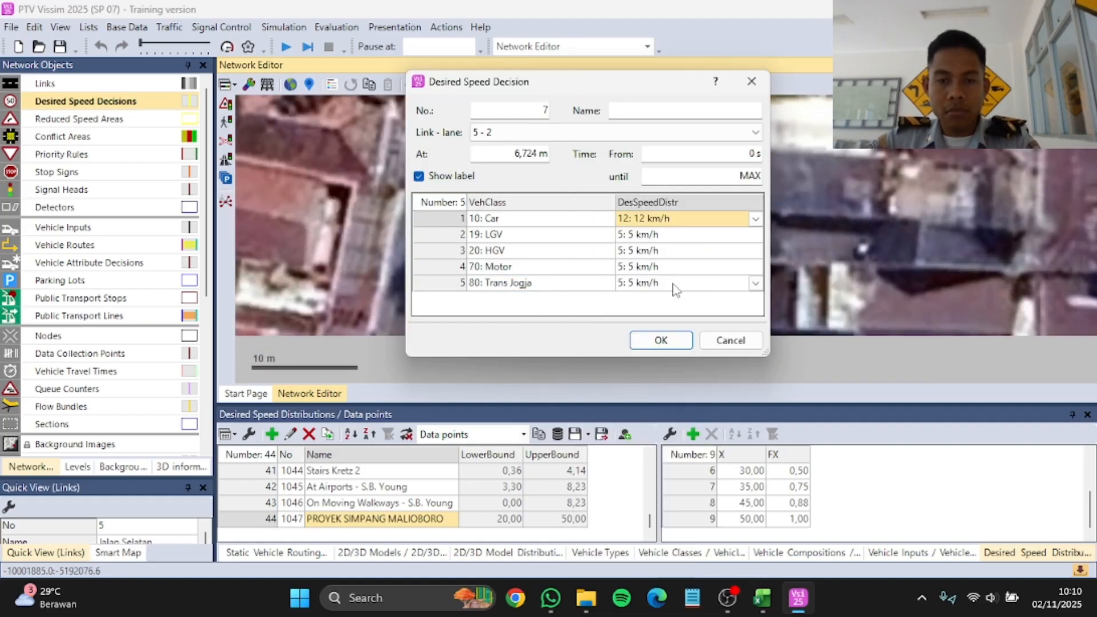
pyautogui.moveTo(674, 219); pyautogui.dragTo(674, 284)
pyautogui.click(657, 341)
# Step: Copy the desired speed decision onto the neighbouring lane of the Jalan Selatan link
pyautogui.scroll(-2, 629, 299)
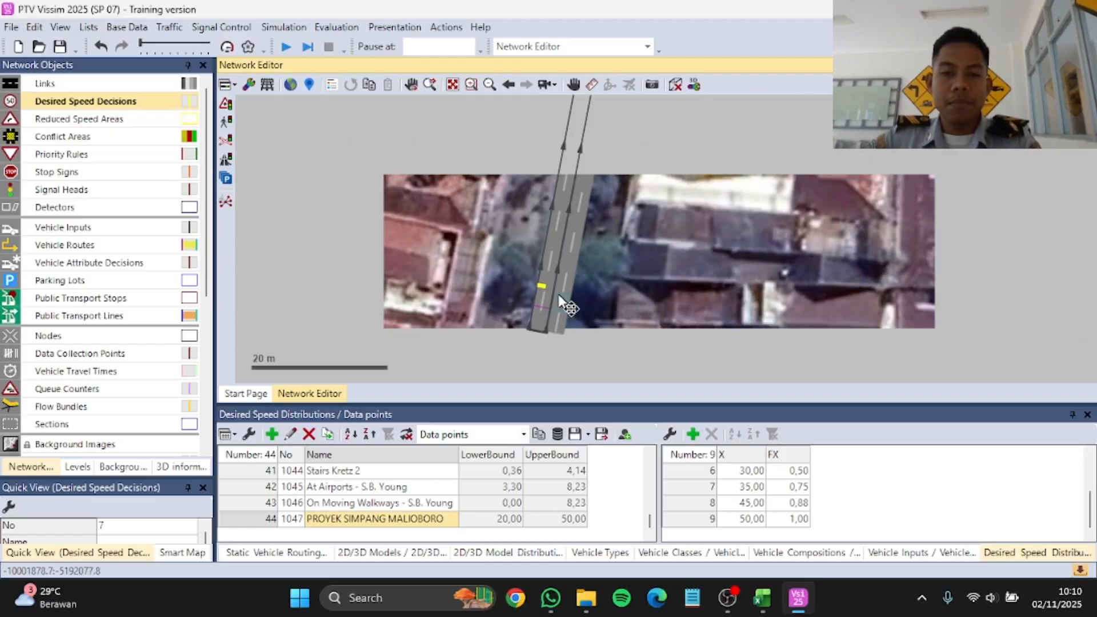
pyautogui.scroll(4, 552, 297)
pyautogui.moveTo(530, 269); pyautogui.dragTo(548, 277)
# Step: Turn off the visibility of reduced speed areas in the network view
pyautogui.scroll(-3, 646, 271)
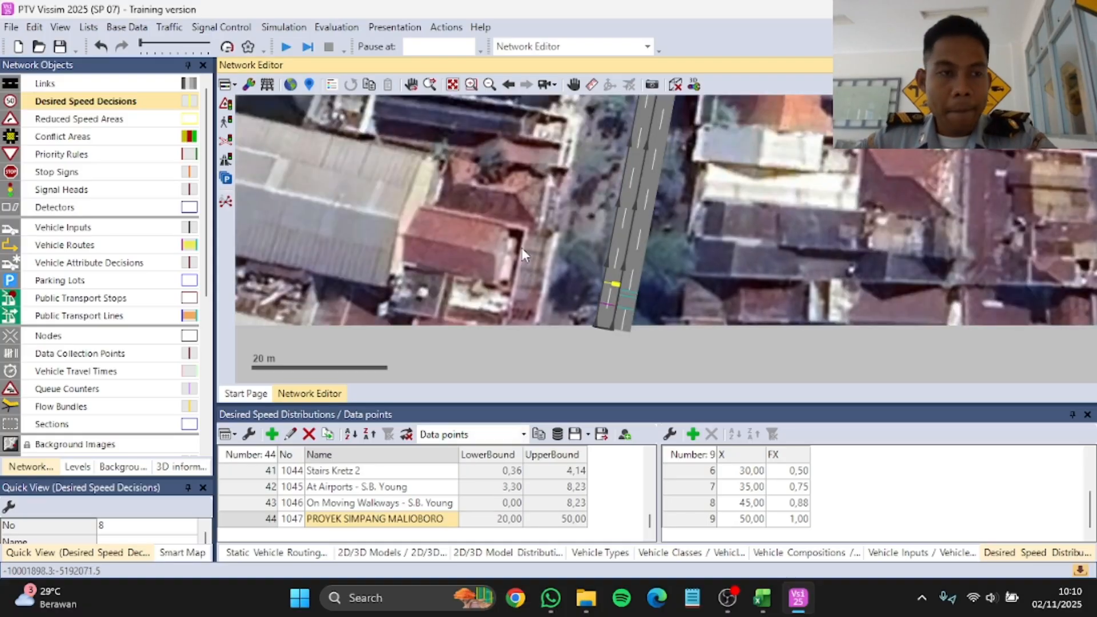
pyautogui.scroll(-5, 500, 252)
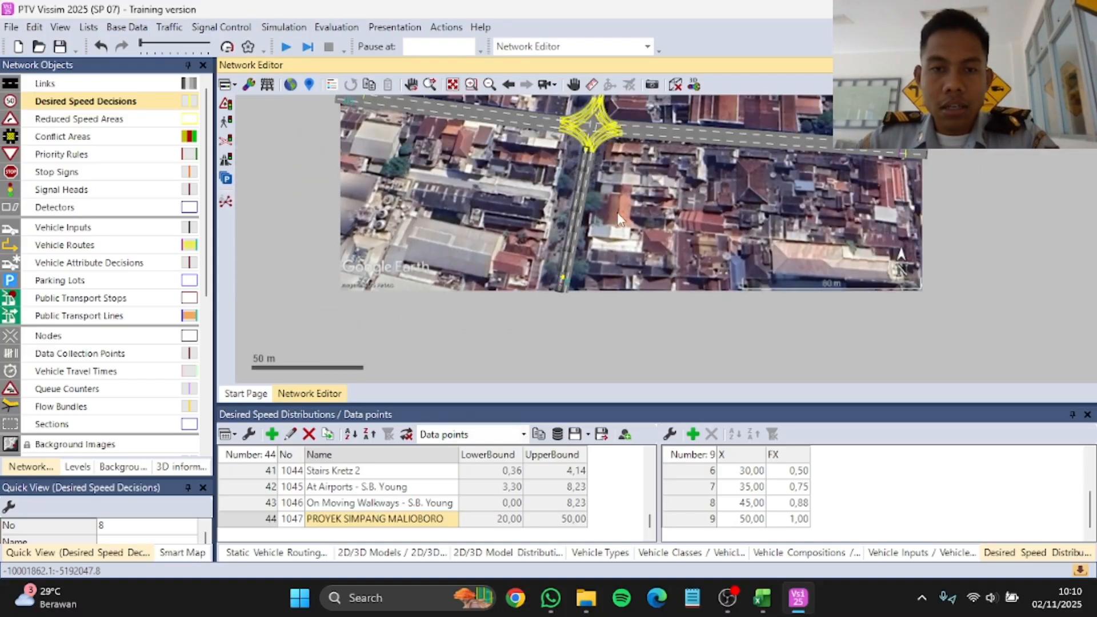
pyautogui.scroll(4, 611, 119)
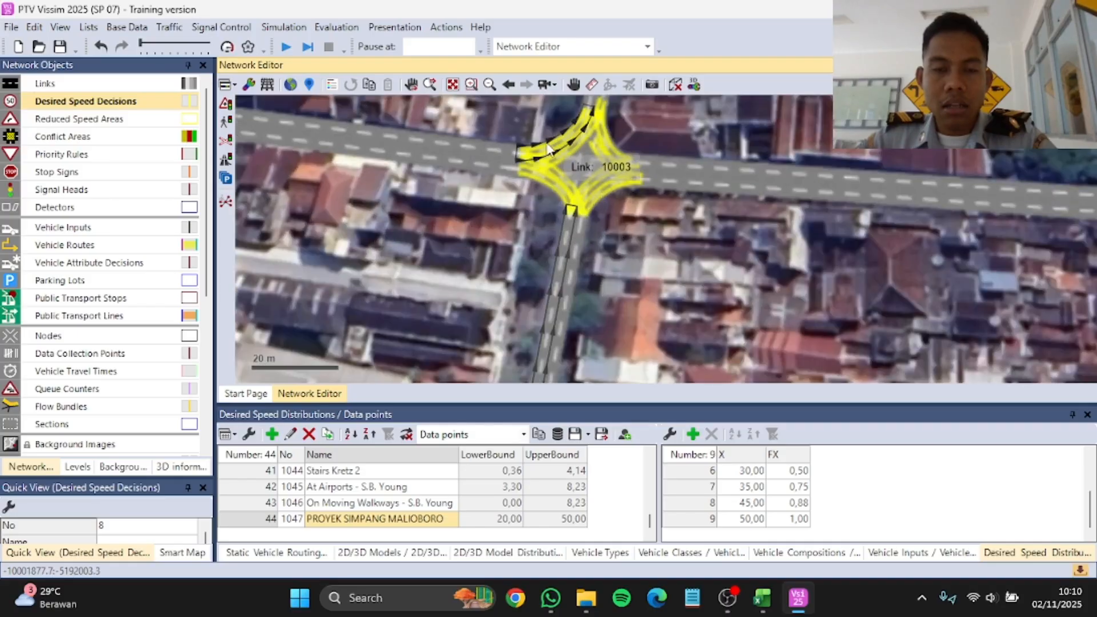
pyautogui.scroll(5, 527, 111)
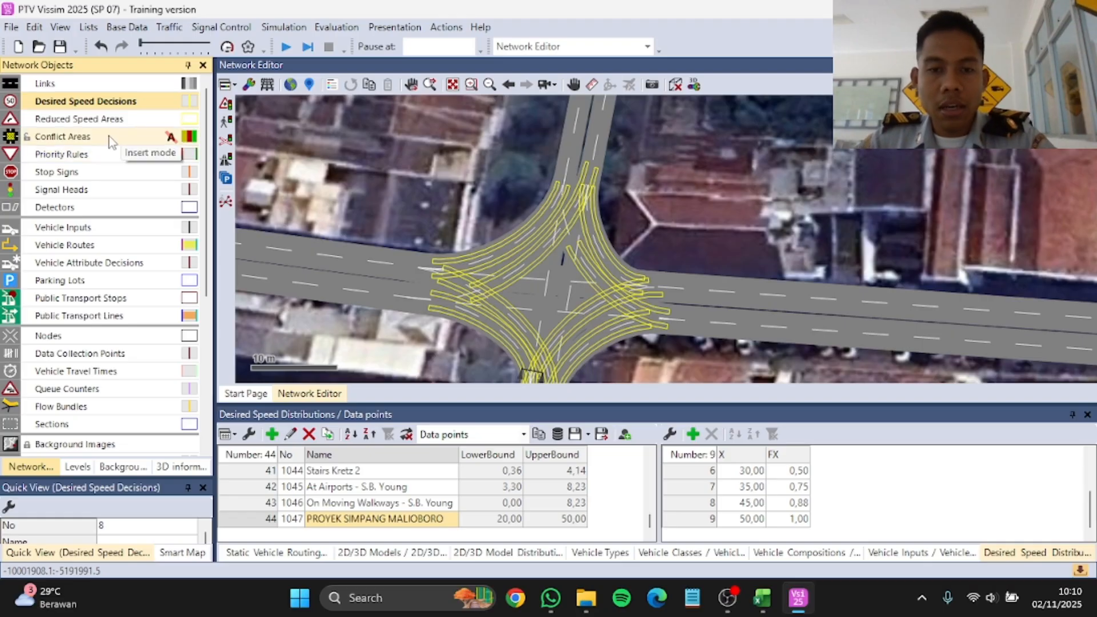
pyautogui.scroll(-2, 451, 219)
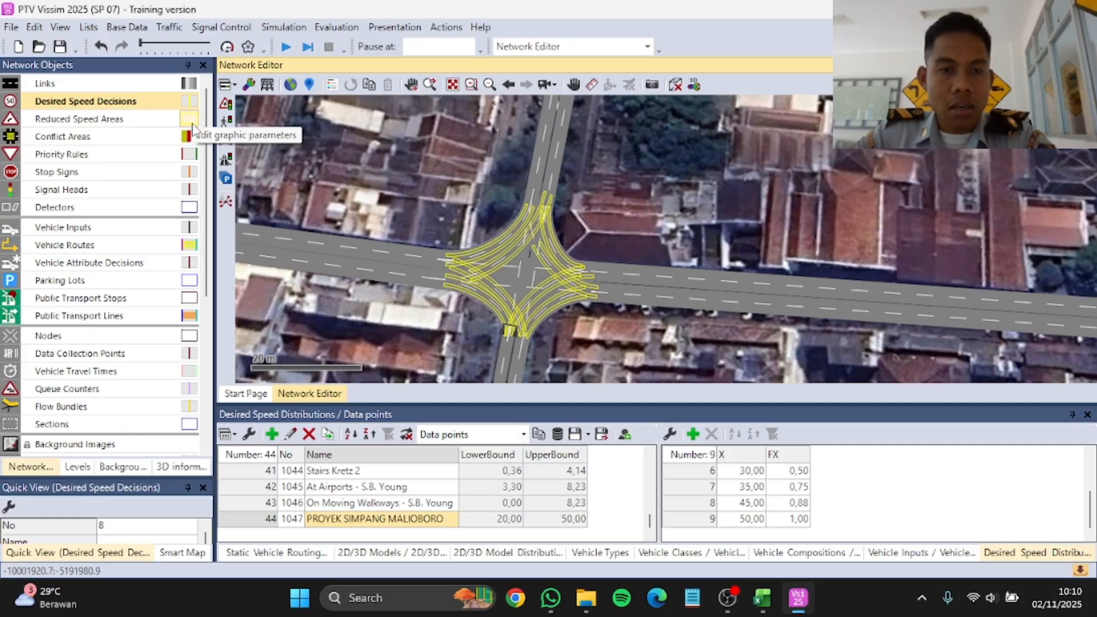
pyautogui.click(192, 127)
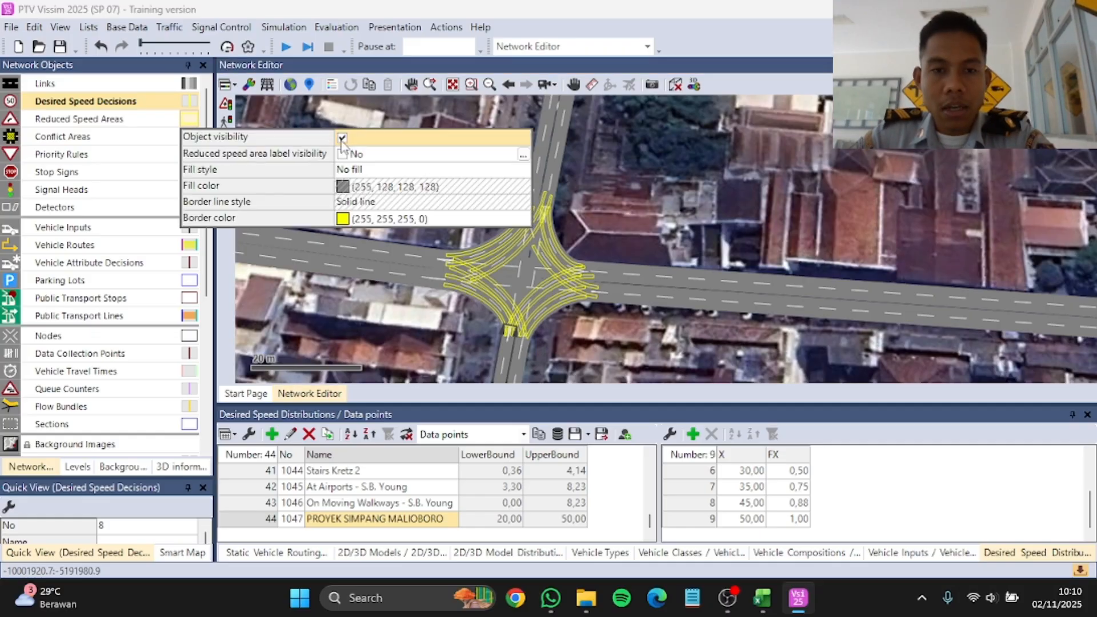
pyautogui.click(341, 139)
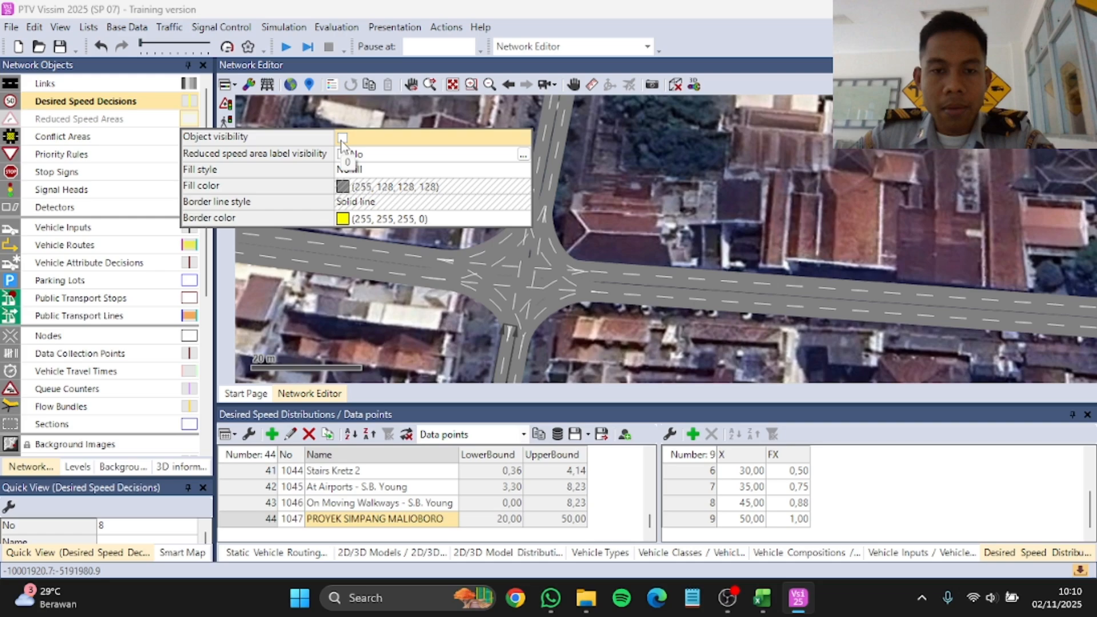
# Step: Make Conflict Areas the active network object type and open its attribute list
pyautogui.click(114, 139)
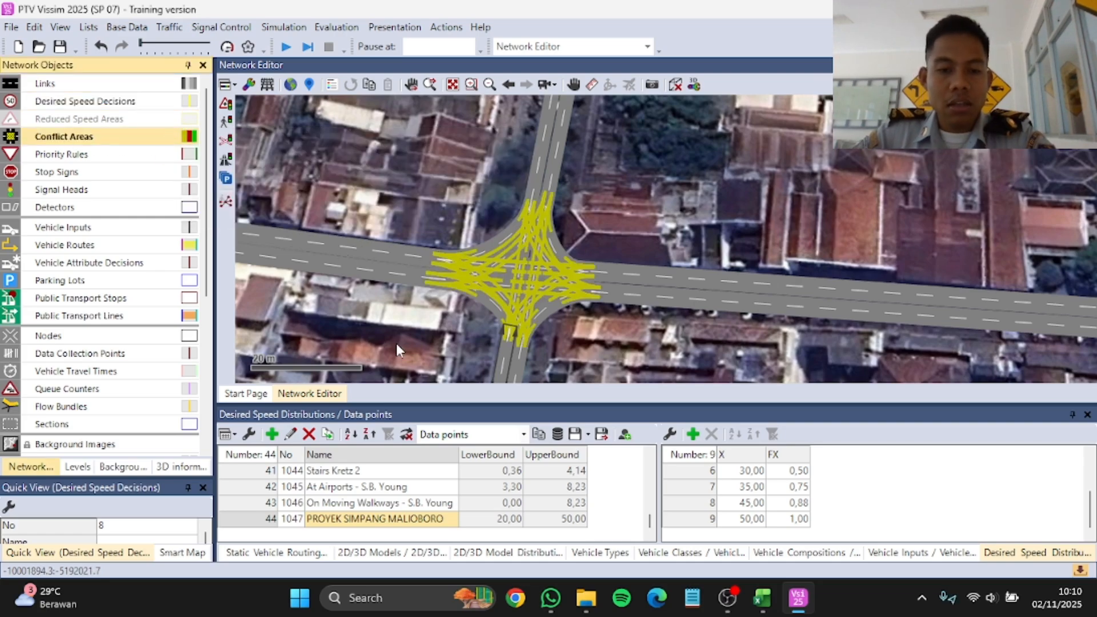
pyautogui.rightClick(146, 138)
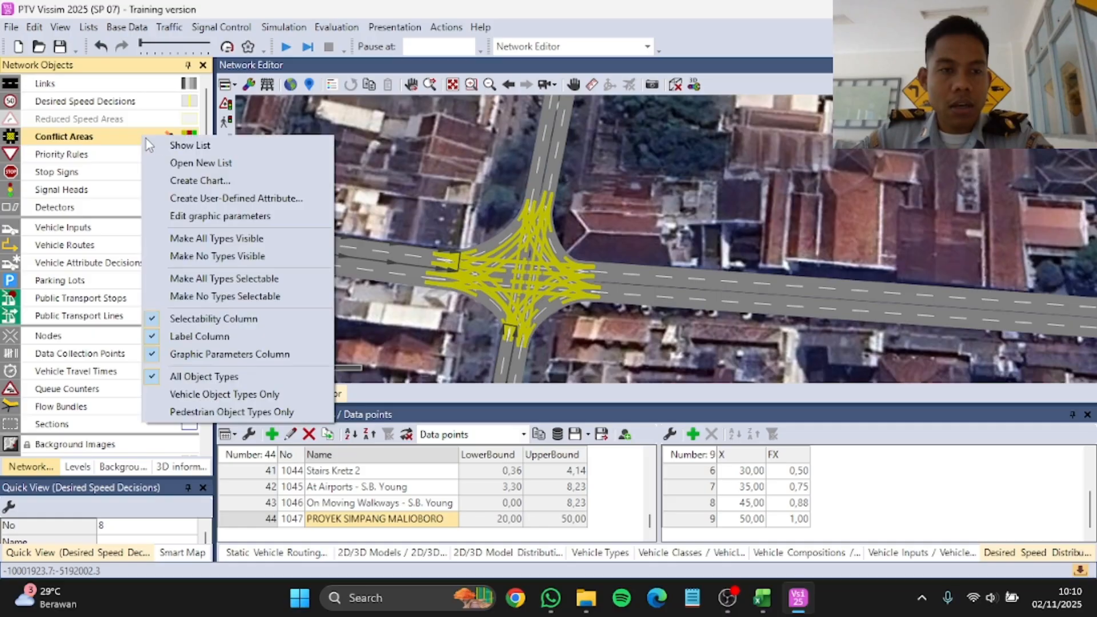
pyautogui.click(189, 146)
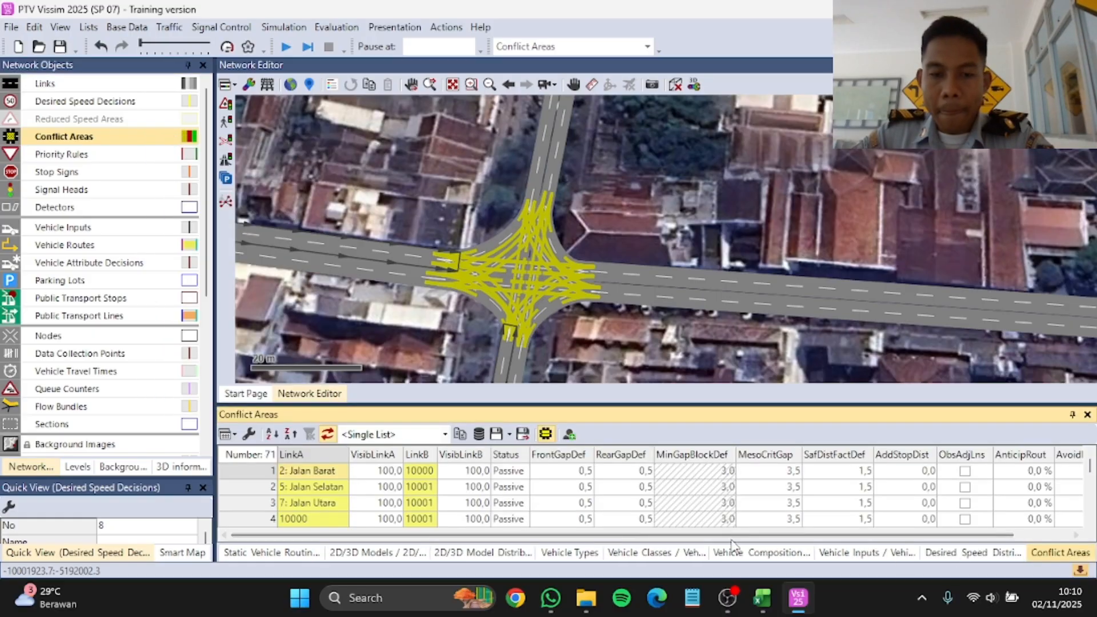
# Step: Review the conflict area list and the conflict areas drawn across the intersection
pyautogui.scroll(-15, 326, 491)
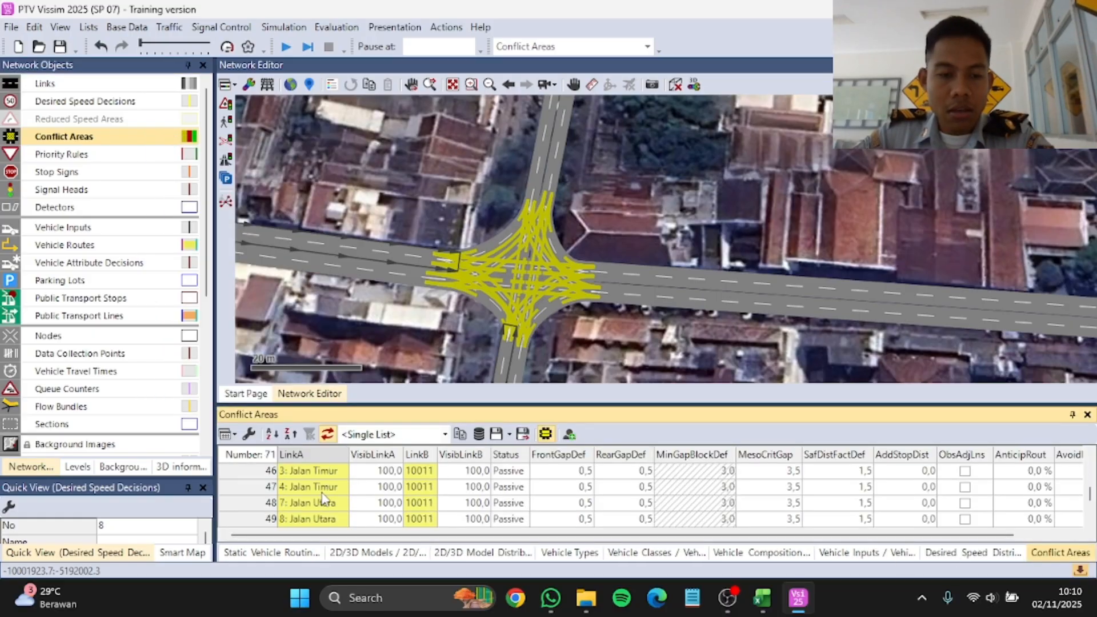
pyautogui.scroll(-7, 324, 499)
pyautogui.scroll(15, 329, 502)
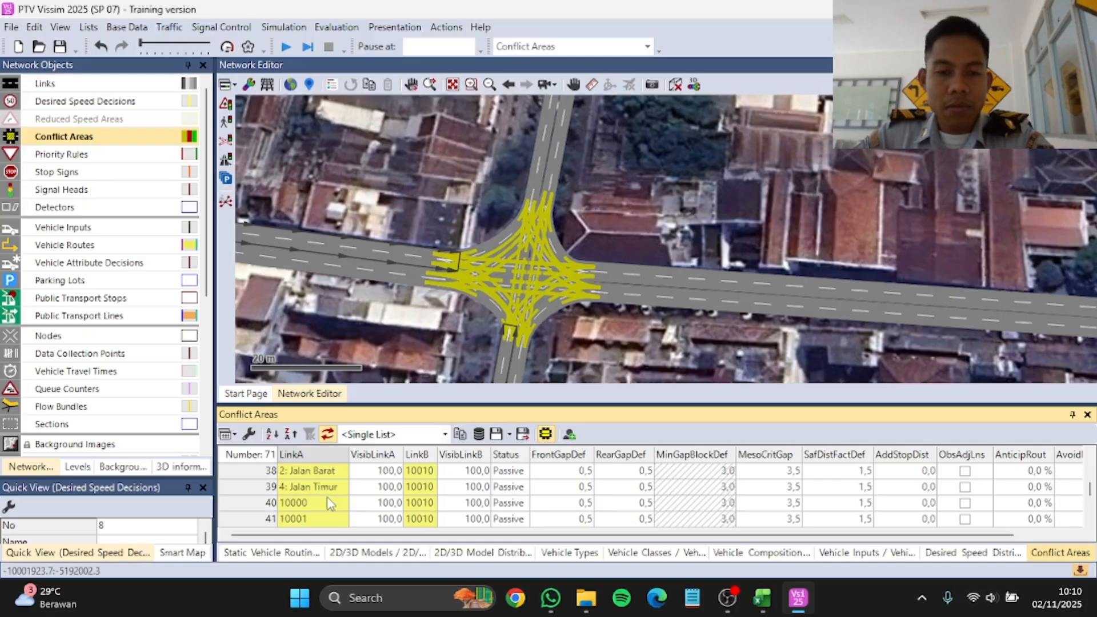
pyautogui.scroll(4, 394, 501)
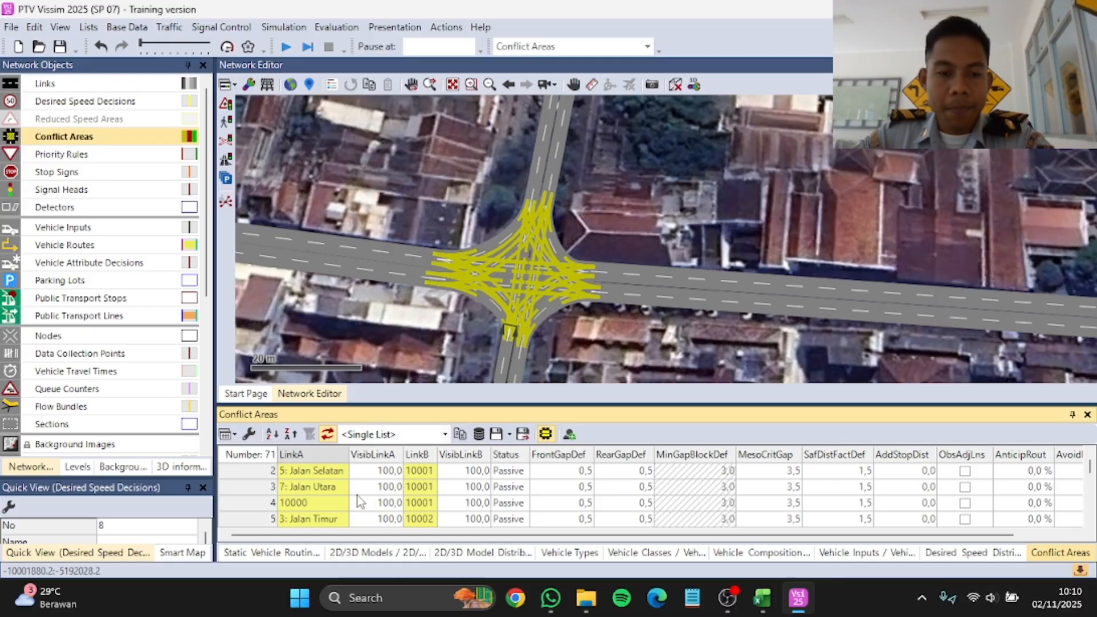
pyautogui.scroll(5, 539, 262)
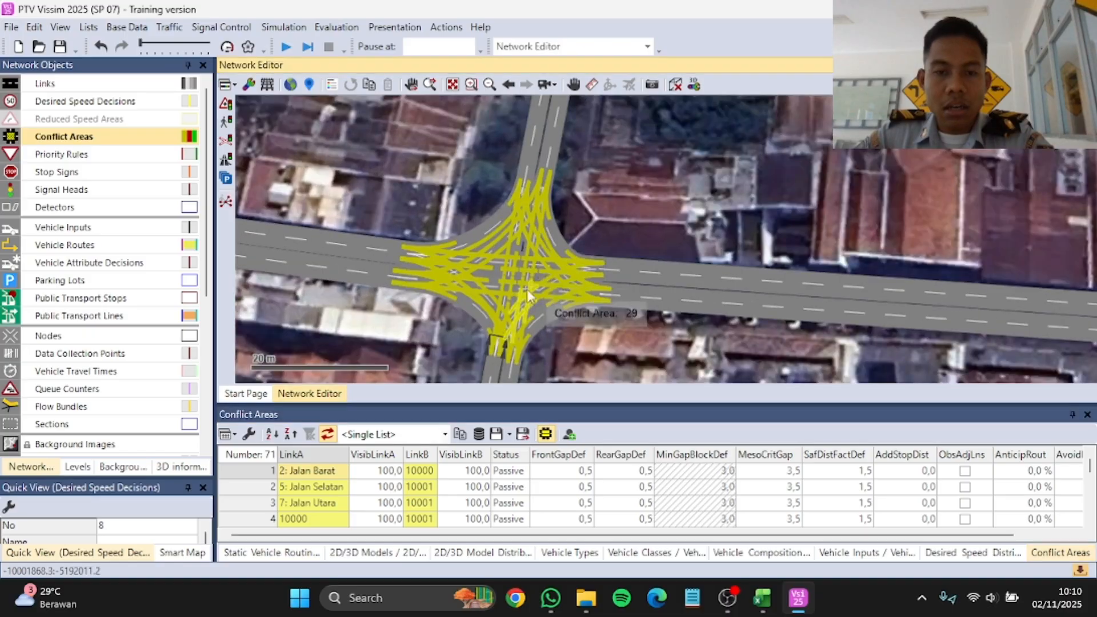
pyautogui.scroll(-5, 547, 273)
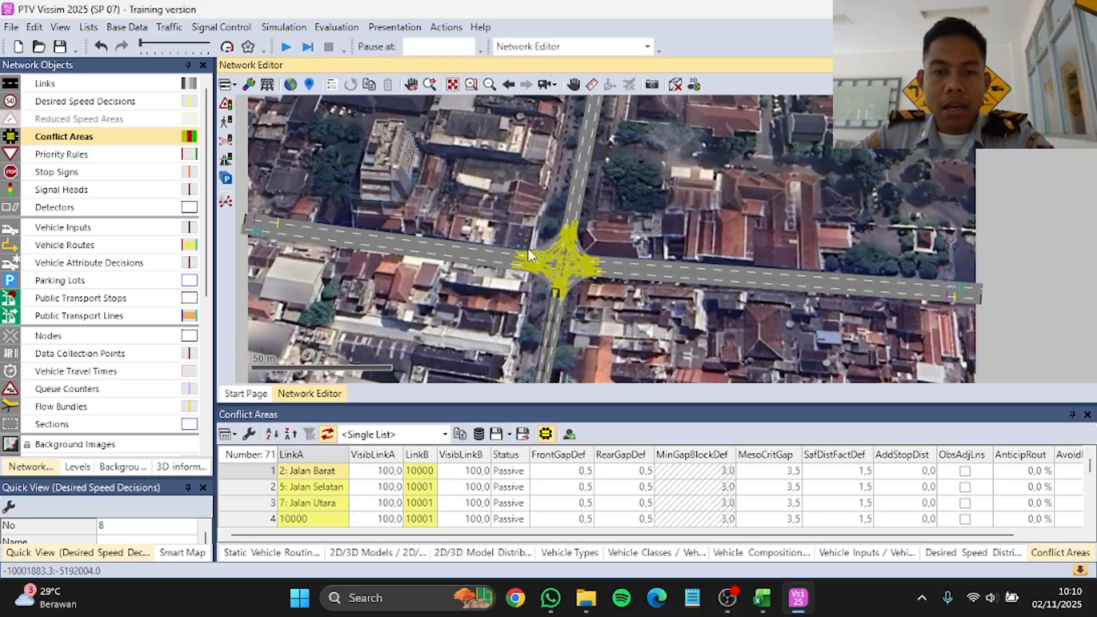
pyautogui.scroll(6, 528, 248)
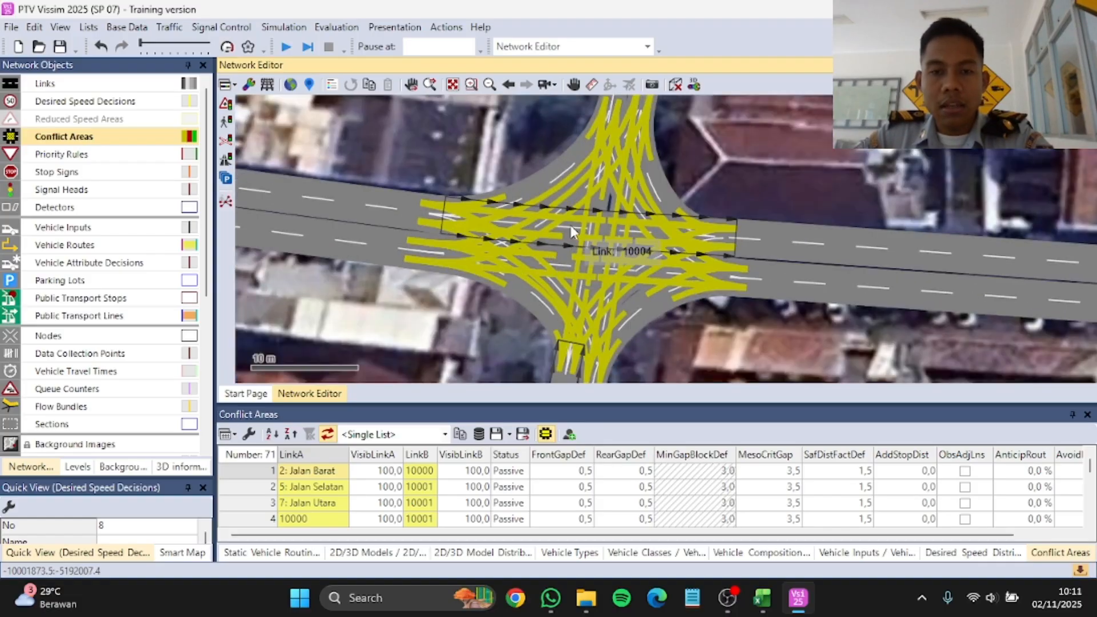
pyautogui.scroll(-3, 552, 228)
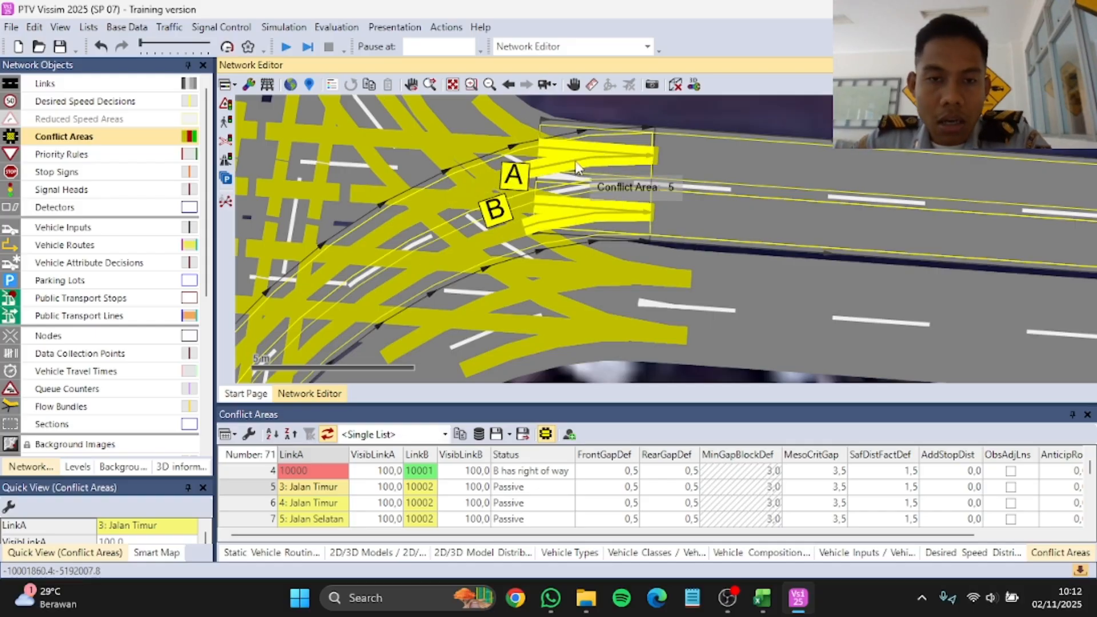
# Step: Give link 3: Jalan Timur the right of way over connector 10002 in conflict area 5
pyautogui.scroll(2, 583, 173)
pyautogui.scroll(-1, 619, 220)
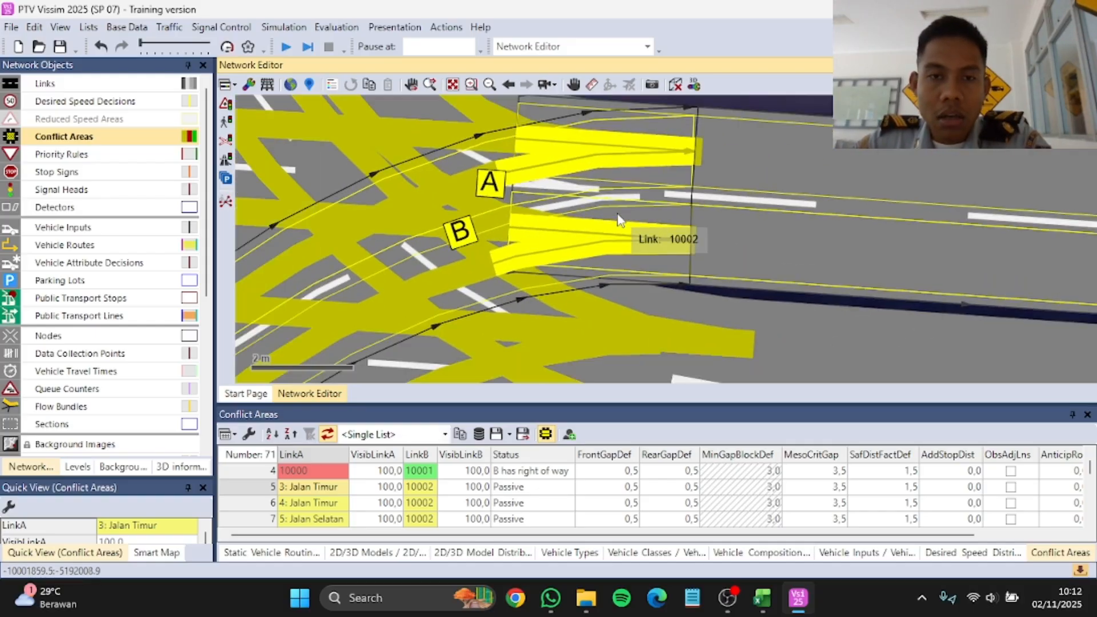
pyautogui.scroll(-1, 619, 220)
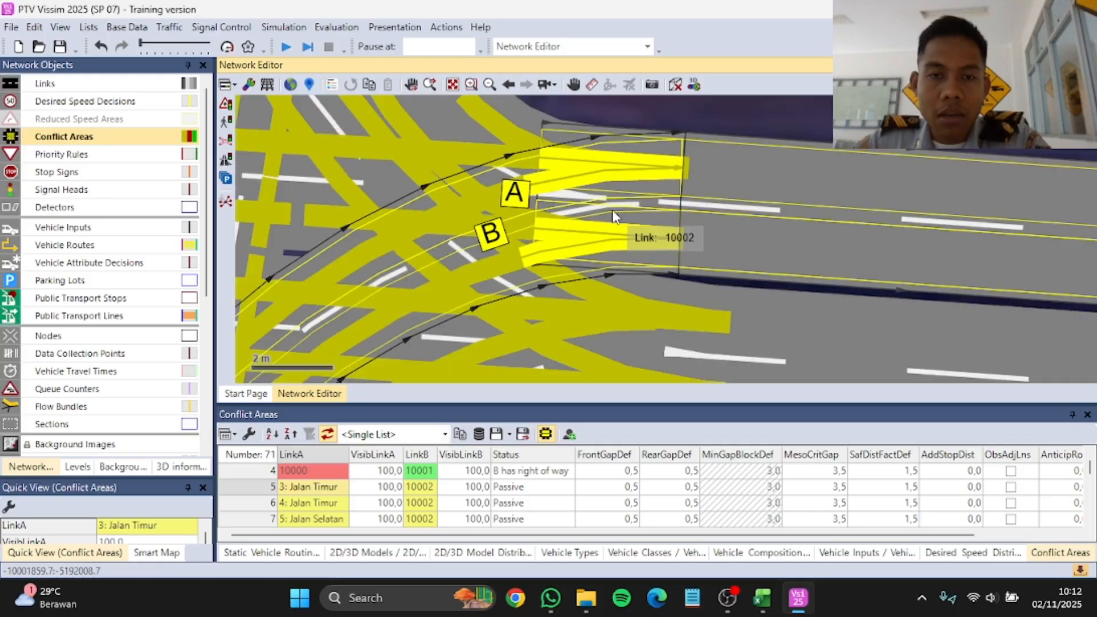
pyautogui.click(606, 169)
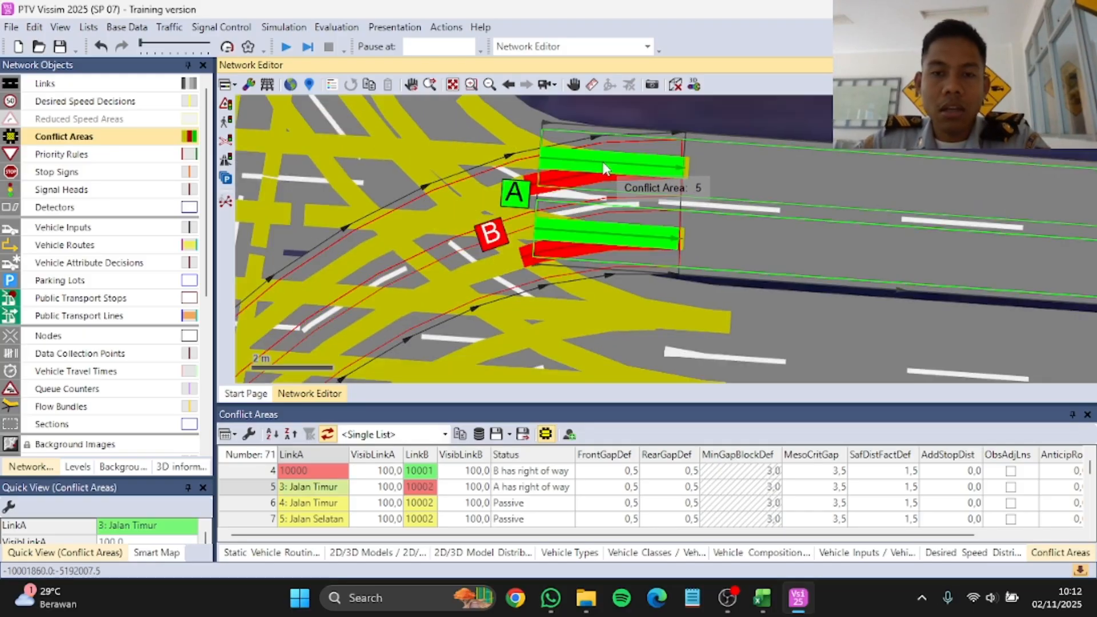
# Step: Give link 4: Jalan Timur the right of way over connector 10002 in conflict area 6
pyautogui.scroll(-10, 635, 191)
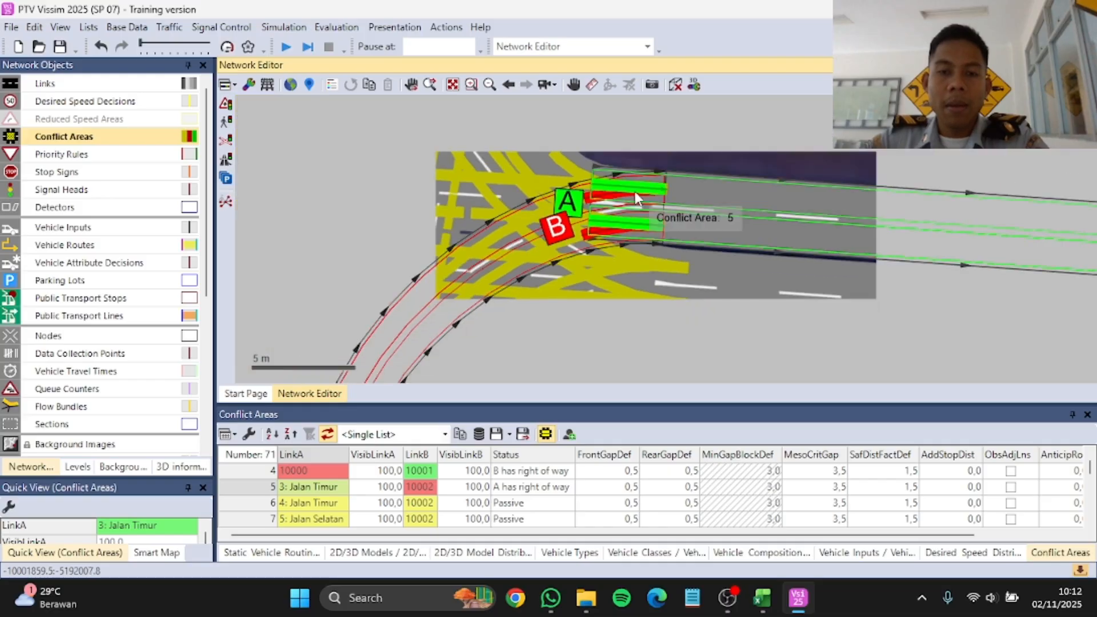
pyautogui.click(313, 503)
pyautogui.scroll(10, 625, 215)
pyautogui.scroll(2, 594, 171)
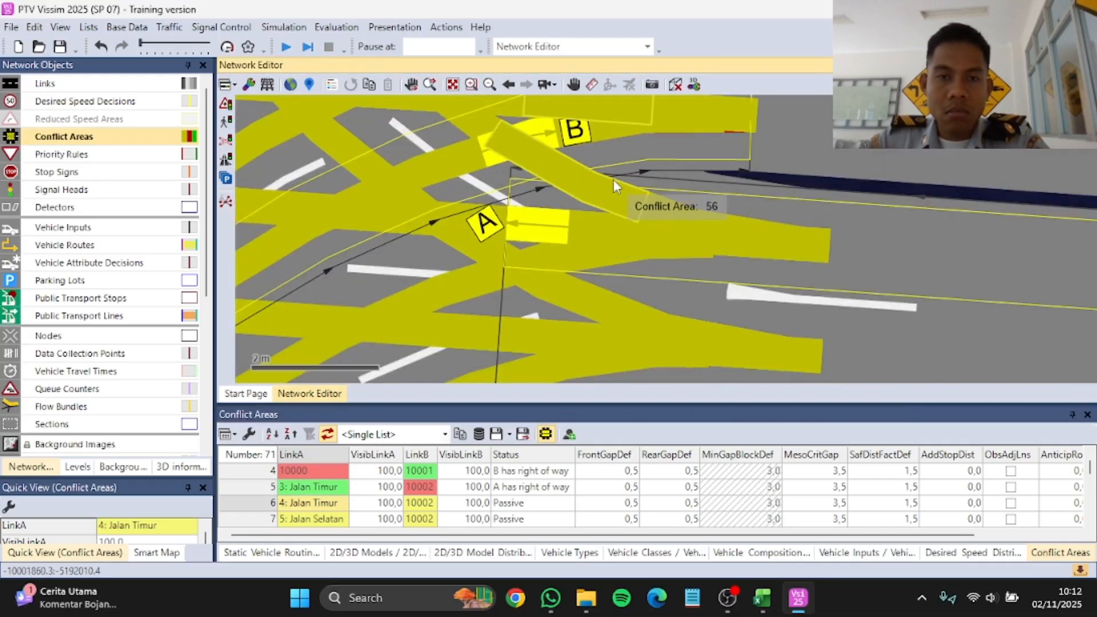
pyautogui.keyDown('ctrl'); pyautogui.rightClick(612, 180); pyautogui.keyUp('ctrl')
# Step: Give link 5: Jalan Selatan the right of way over connector 10002 in conflict area 7
pyautogui.scroll(-8, 614, 212)
pyautogui.click(312, 519)
pyautogui.scroll(5, 457, 271)
pyautogui.scroll(-7, 449, 264)
pyautogui.scroll(6, 438, 283)
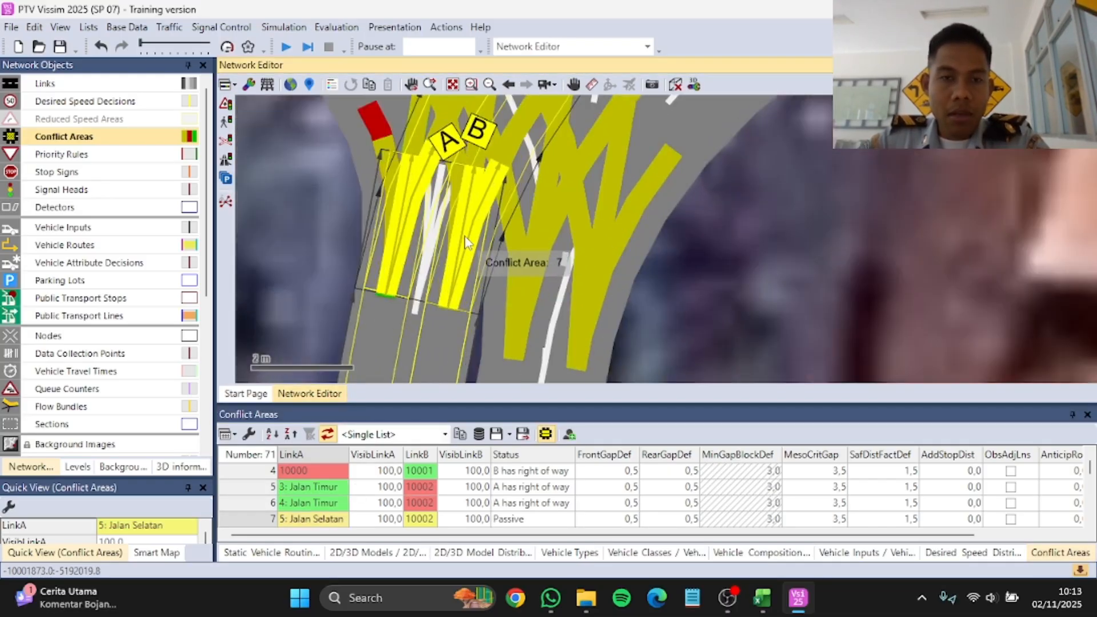
pyautogui.keyDown('ctrl'); pyautogui.rightClick(460, 237); pyautogui.keyUp('ctrl')
# Step: Give link 6: Jalan Selatan the right of way over connector 10002 in conflict area 8
pyautogui.scroll(-1, 332, 488)
pyautogui.click(320, 487)
pyautogui.scroll(-7, 523, 245)
pyautogui.scroll(5, 511, 228)
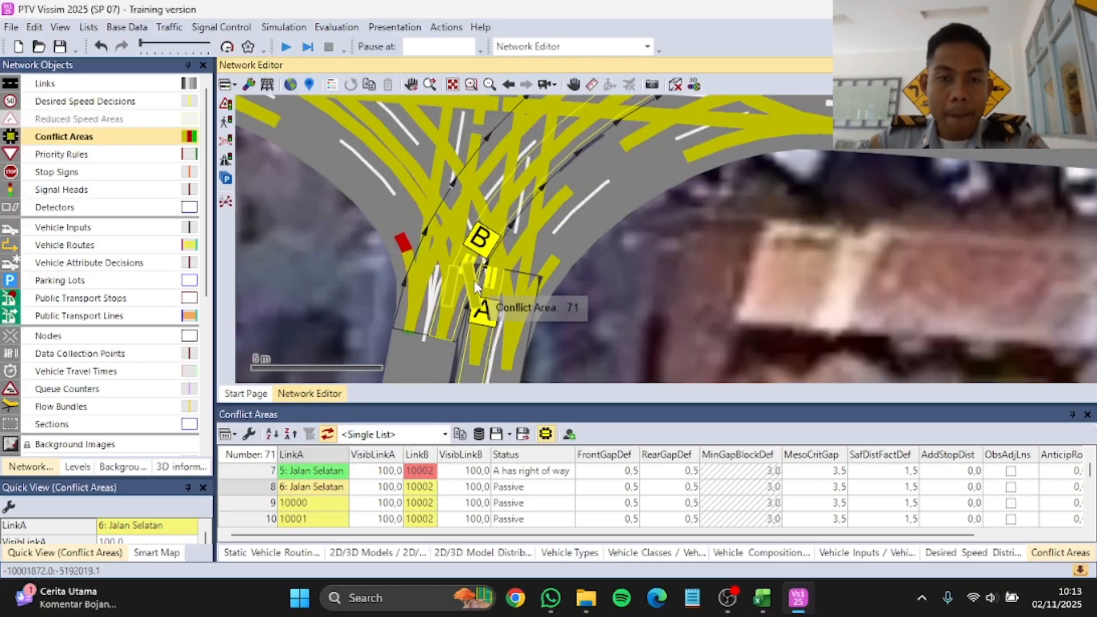
pyautogui.keyDown('ctrl'); pyautogui.rightClick(514, 278); pyautogui.keyUp('ctrl')
# Step: Give connectors 10000 and 10001 the right of way over connector 10002 in conflict areas 9 and 10
pyautogui.scroll(-5, 520, 262)
pyautogui.click(320, 503)
pyautogui.scroll(6, 508, 246)
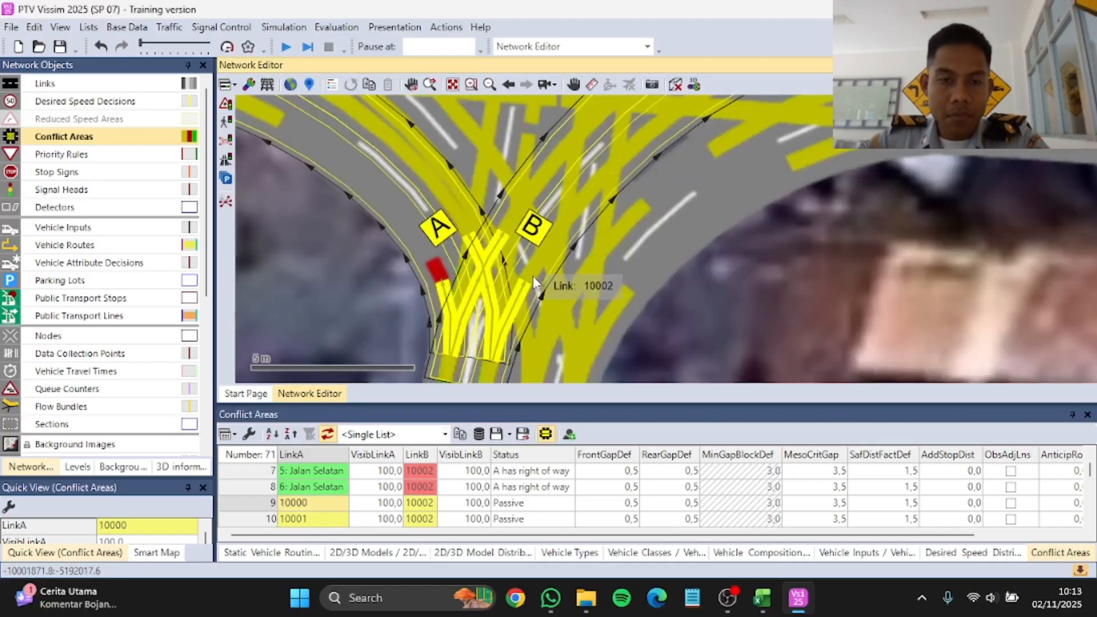
pyautogui.keyDown('ctrl'); pyautogui.rightClick(497, 327); pyautogui.keyUp('ctrl')
pyautogui.scroll(-5, 497, 325)
pyautogui.click(320, 518)
pyautogui.scroll(5, 504, 322)
pyautogui.keyDown('ctrl'); pyautogui.rightClick(454, 247); pyautogui.keyUp('ctrl')
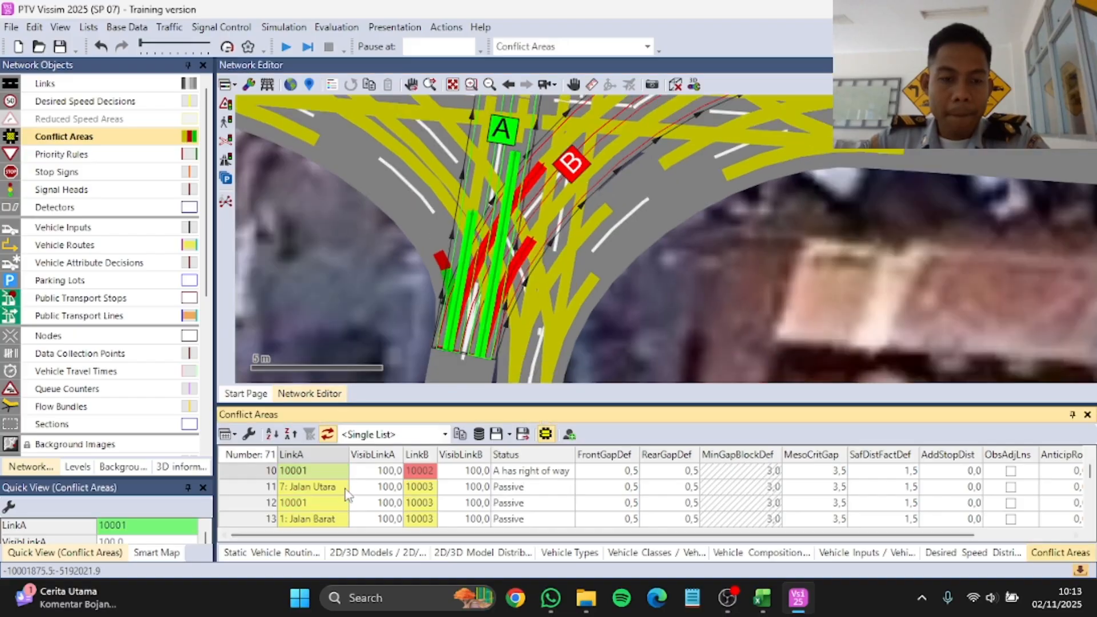
# Step: Give link 7: Jalan Utara the right of way over connector 10003 in conflict area 11
pyautogui.scroll(-5, 457, 246)
pyautogui.click(320, 487)
pyautogui.scroll(6, 501, 217)
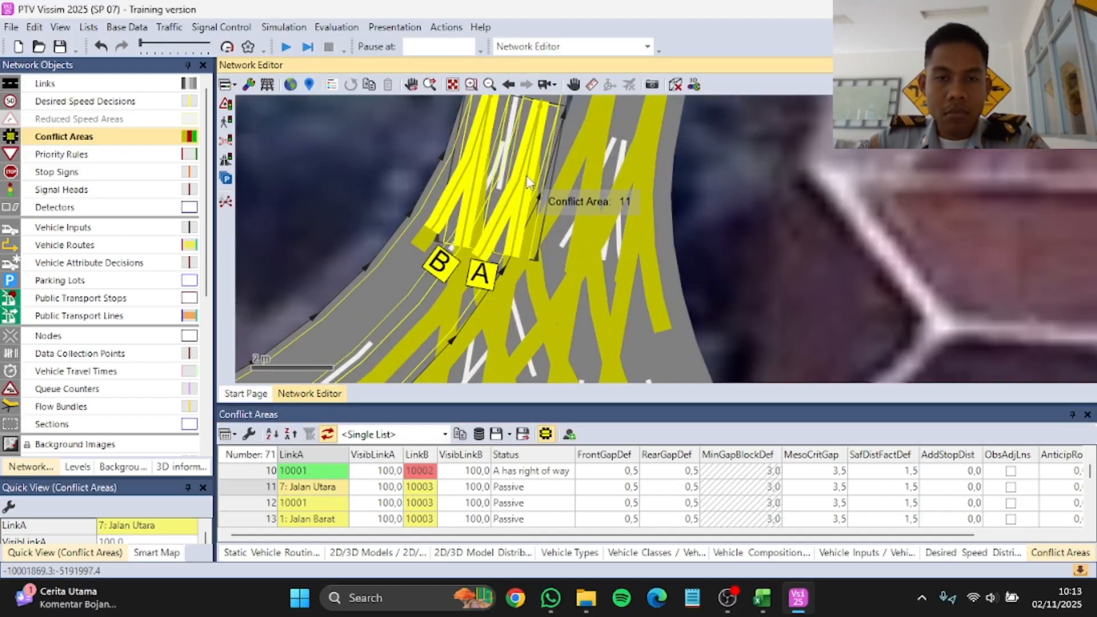
pyautogui.keyDown('ctrl'); pyautogui.rightClick(526, 182); pyautogui.keyUp('ctrl')
# Step: Give connector 10003 the right of way over link 7: Jalan Utara in conflict area 11, and connector 10001 over 10003 in area 12
pyautogui.scroll(-5, 527, 182)
pyautogui.click(319, 503)
pyautogui.scroll(5, 525, 220)
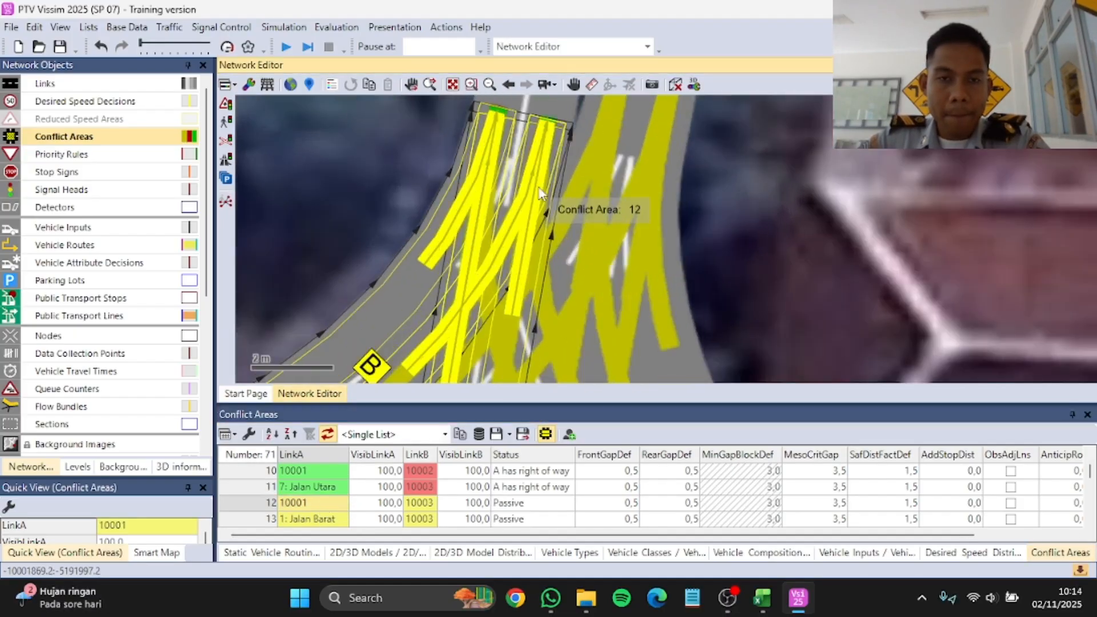
pyautogui.keyDown('ctrl'); pyautogui.rightClick(527, 220); pyautogui.keyUp('ctrl')
pyautogui.click(331, 490)
pyautogui.keyDown('ctrl'); pyautogui.rightClick(482, 219); pyautogui.keyUp('ctrl')
# Step: Give link 1: Jalan Barat the right of way over connector 10003 in conflict area 13
pyautogui.click(330, 519)
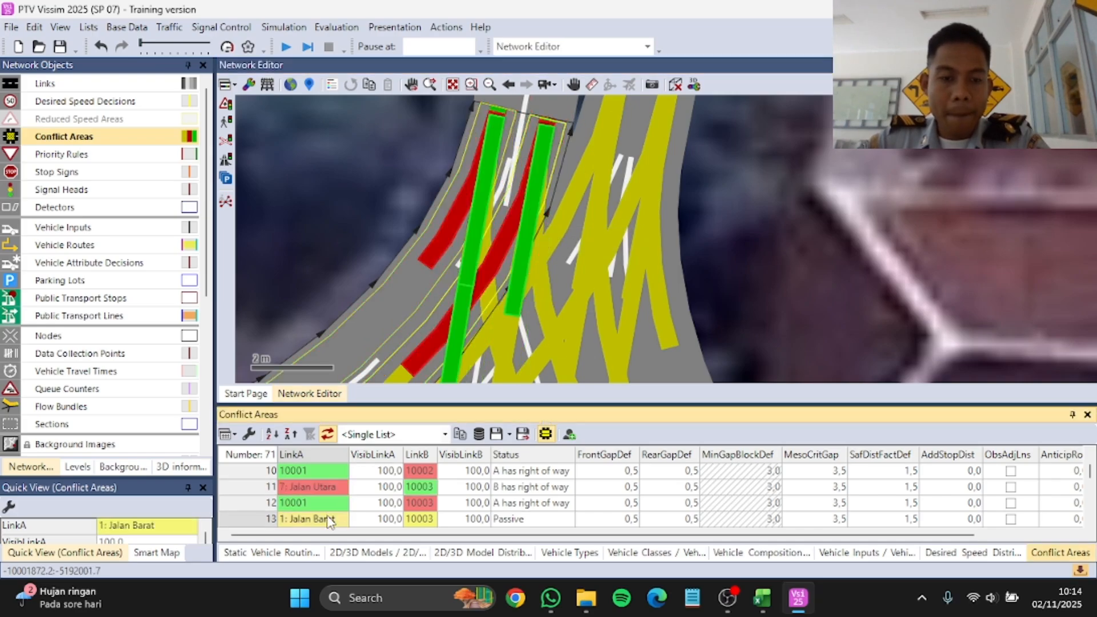
pyautogui.scroll(-5, 513, 253)
pyautogui.scroll(5, 386, 324)
pyautogui.keyDown('ctrl'); pyautogui.rightClick(426, 248); pyautogui.keyUp('ctrl')
pyautogui.scroll(-1, 338, 495)
# Step: Give link 3: Jalan Timur the right of way over connector 10004 in conflict area 14
pyautogui.click(338, 490)
pyautogui.scroll(-5, 434, 251)
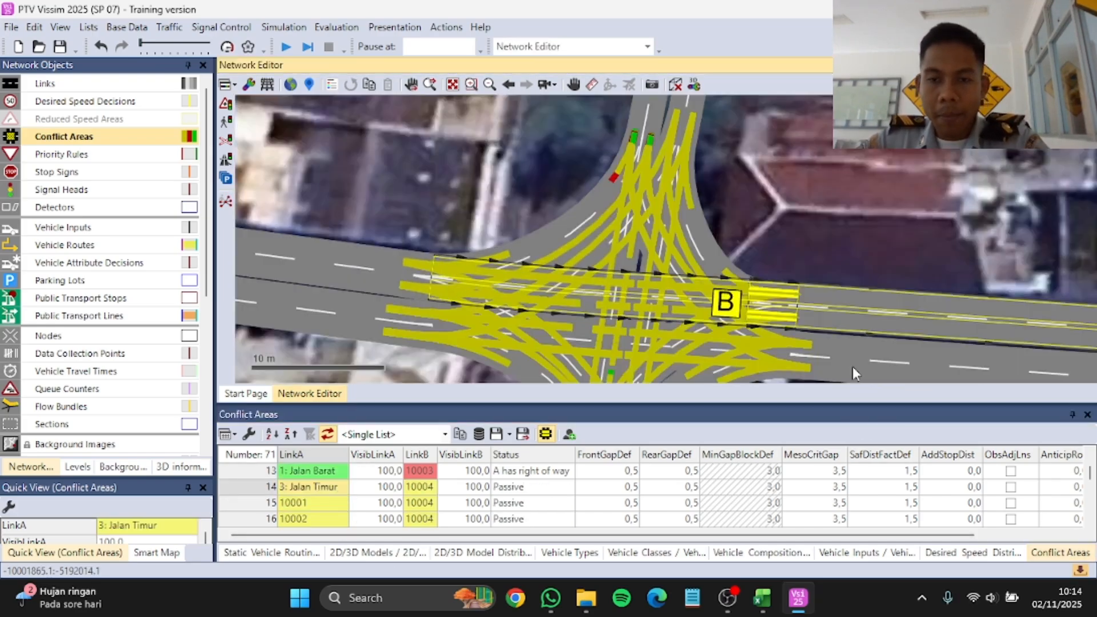
pyautogui.scroll(5, 771, 300)
pyautogui.keyDown('ctrl'); pyautogui.rightClick(704, 256); pyautogui.keyUp('ctrl')
pyautogui.scroll(-2, 704, 253)
# Step: Set the right of way between connectors 10001 and 10004 in conflict area 15
pyautogui.click(312, 503)
pyautogui.scroll(1, 308, 223)
pyautogui.scroll(-3, 728, 249)
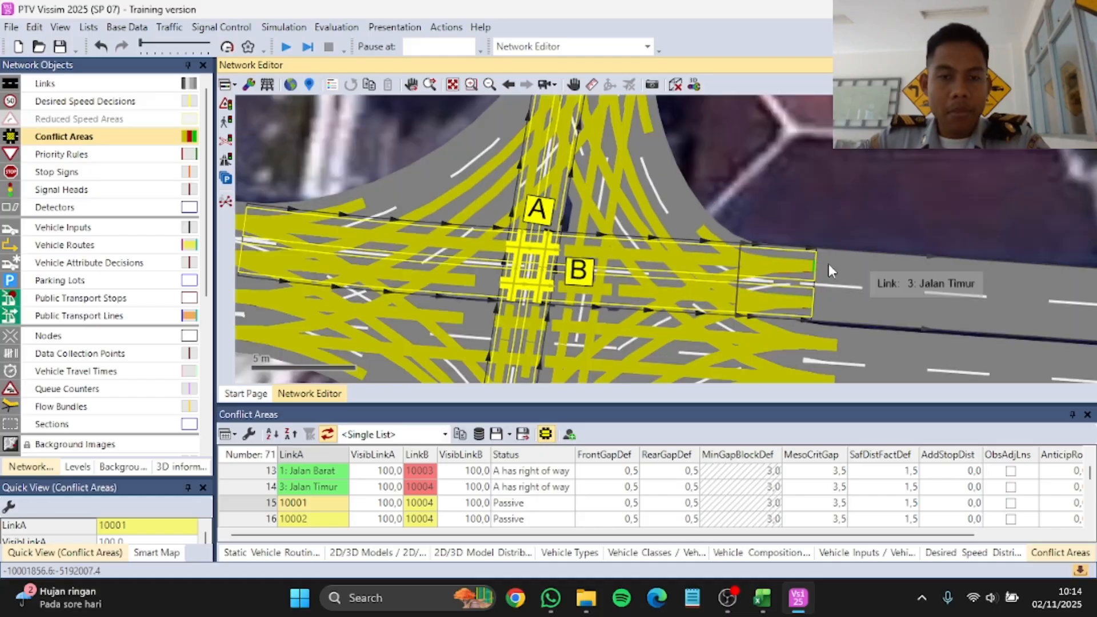
pyautogui.scroll(3, 500, 248)
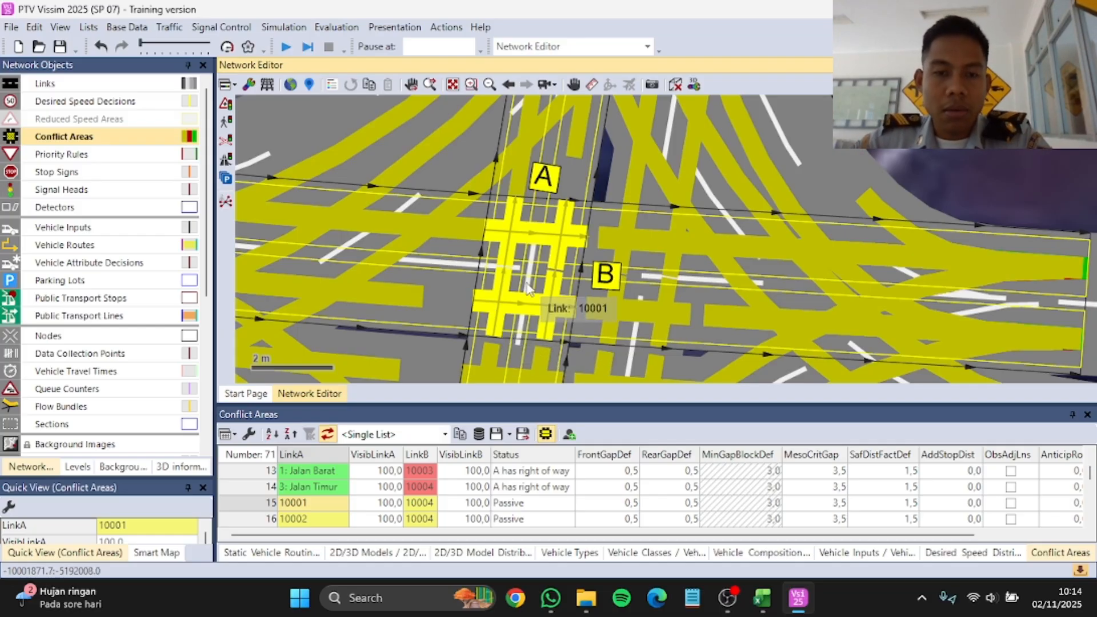
pyautogui.click(512, 239)
pyautogui.click(512, 239)
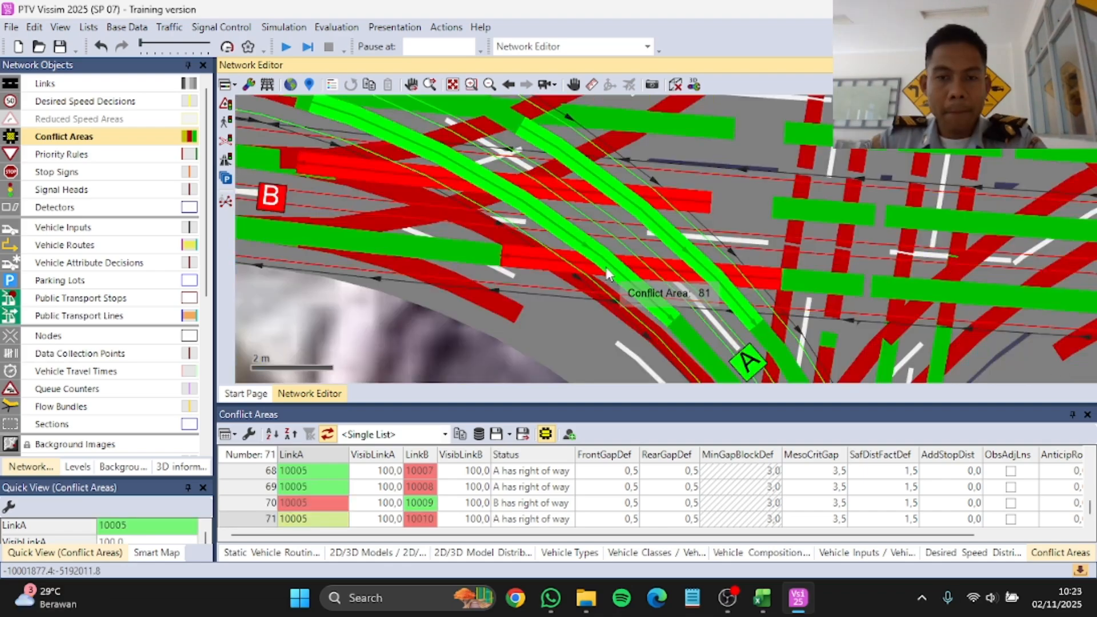
# Step: Give connector 10010 the right of way over connector 10005 in the last conflict area of the list
pyautogui.scroll(-2, 430, 204)
pyautogui.scroll(-3, 617, 243)
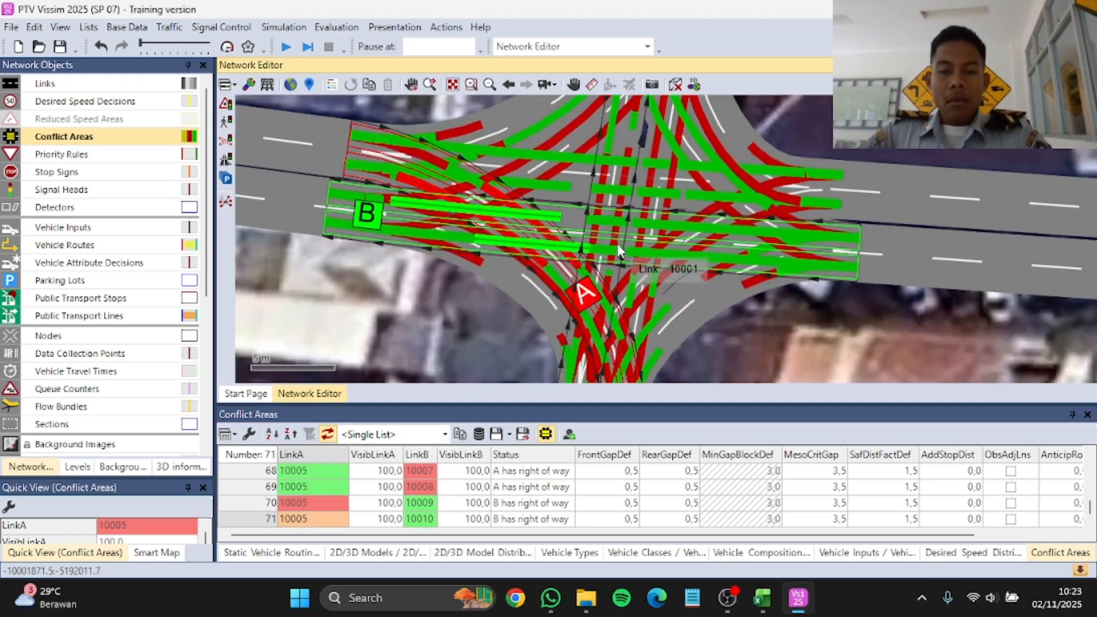
pyautogui.scroll(1, 573, 310)
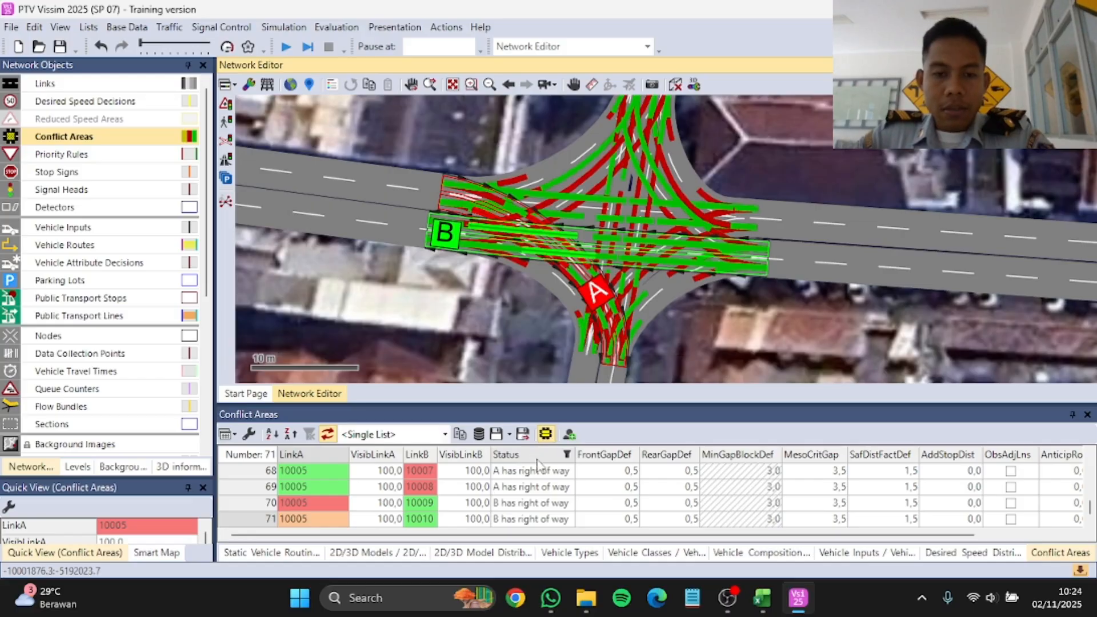
# Step: Review the right-of-way statuses throughout the conflict areas list
pyautogui.scroll(8, 486, 497)
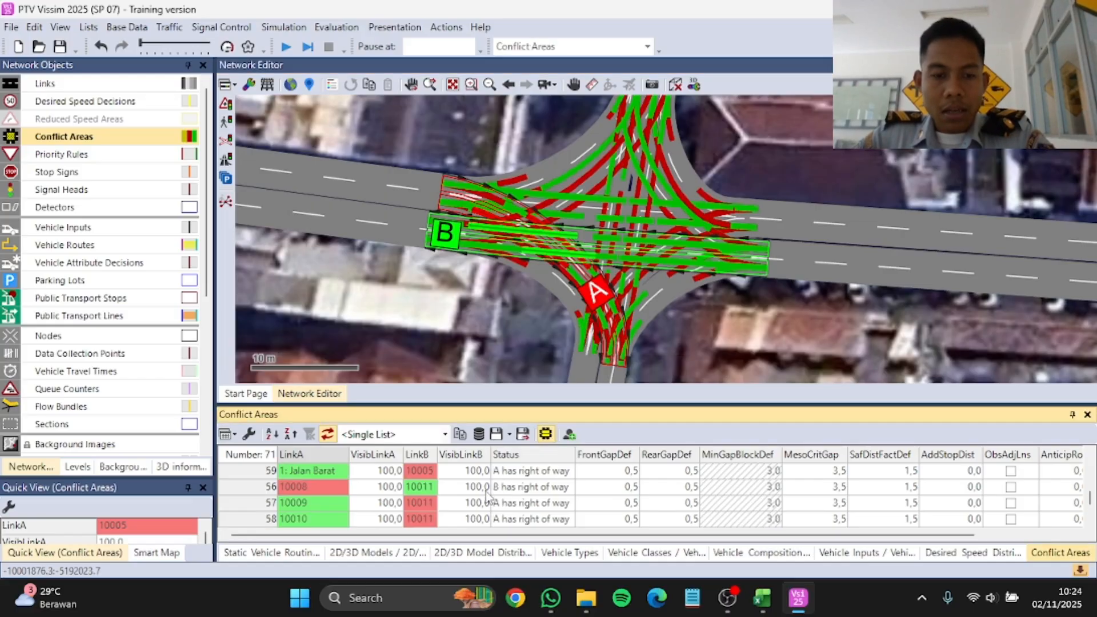
pyautogui.scroll(8, 486, 494)
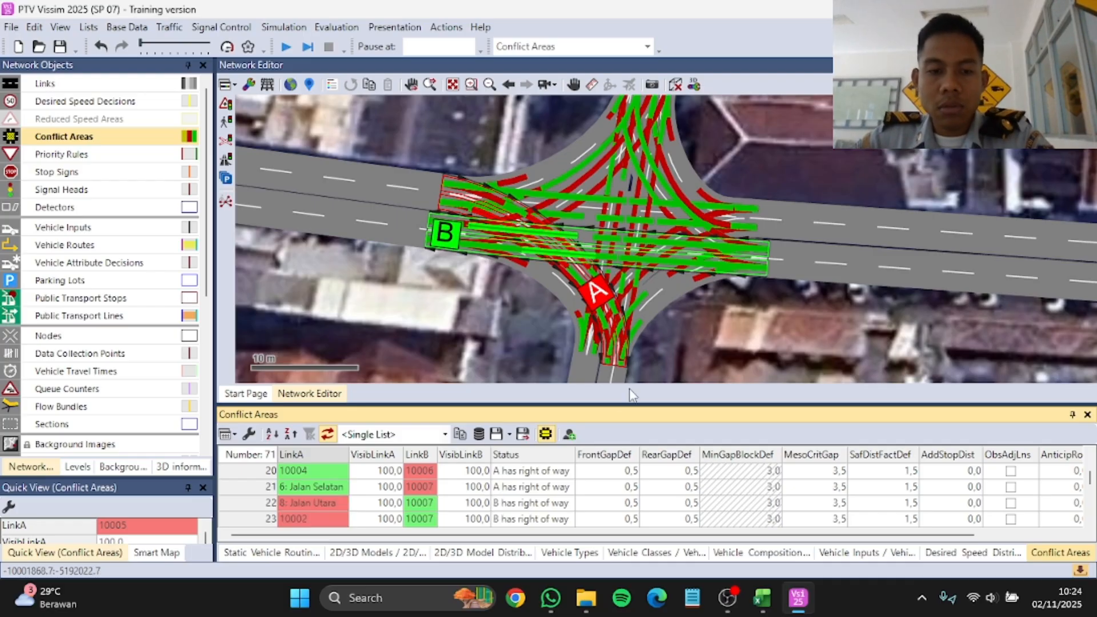
pyautogui.scroll(7, 616, 490)
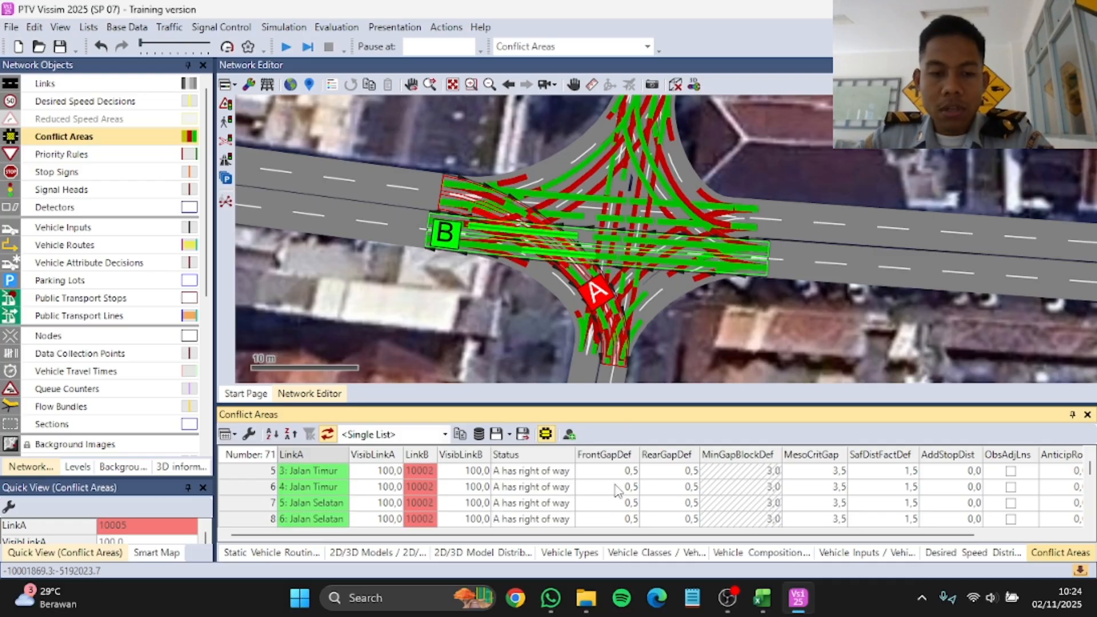
pyautogui.scroll(-5, 400, 514)
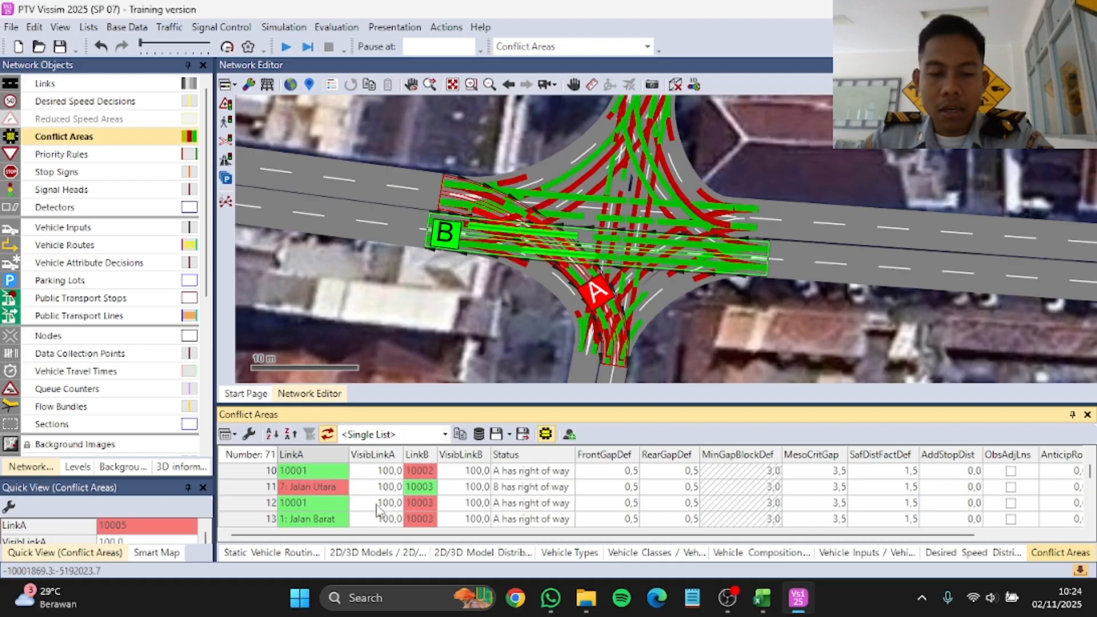
pyautogui.scroll(-6, 381, 506)
pyautogui.scroll(6, 384, 504)
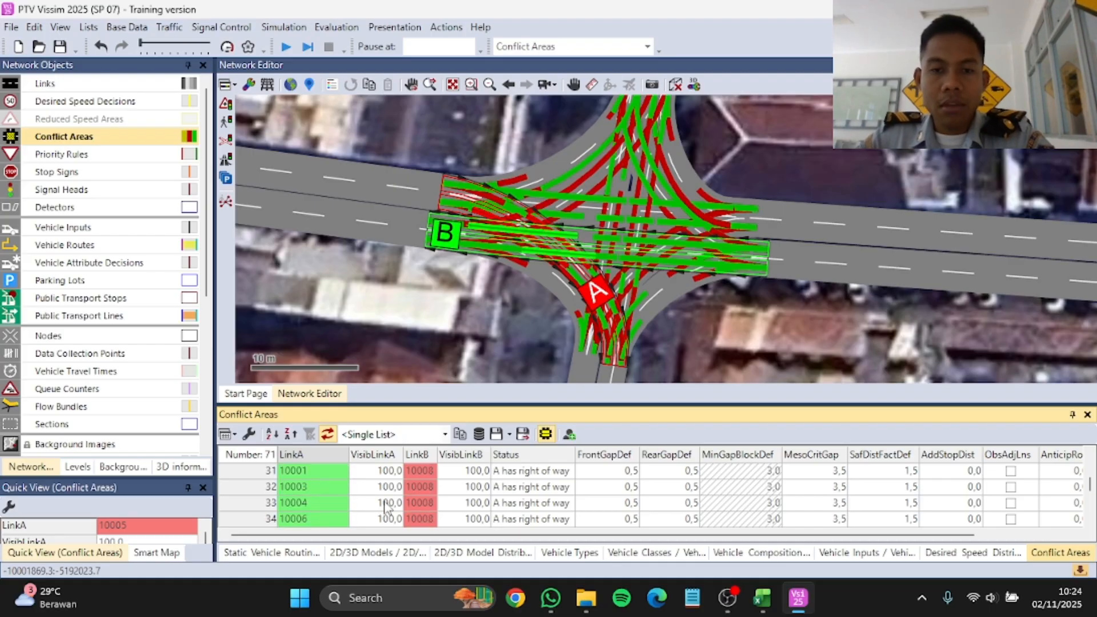
# Step: Check the simulation parameters and accept them
pyautogui.click(302, 26)
pyautogui.click(303, 41)
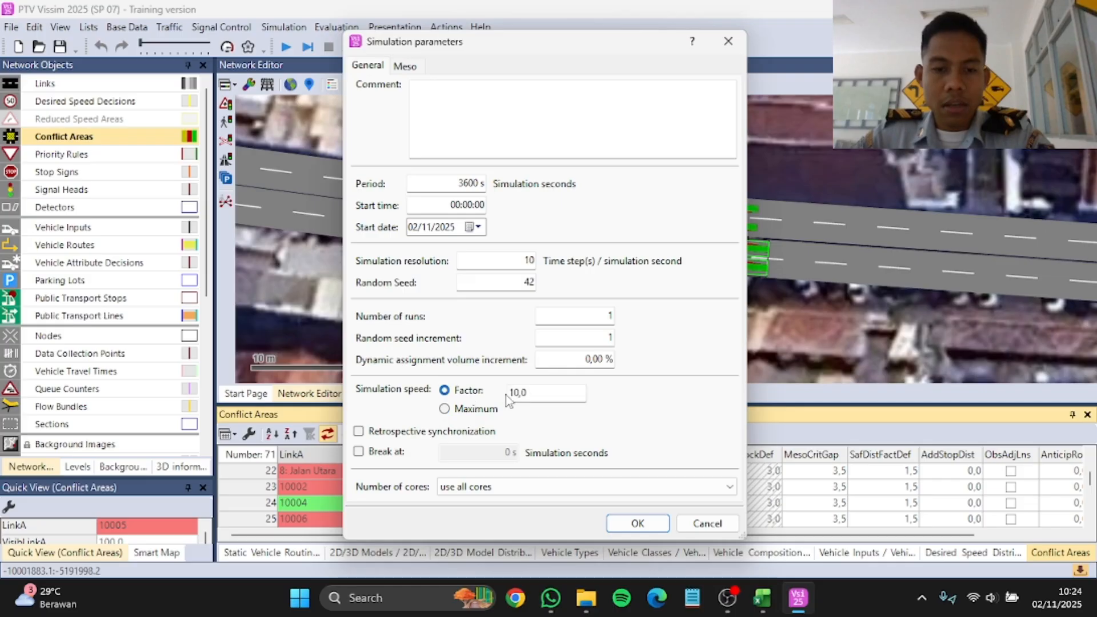
pyautogui.click(637, 524)
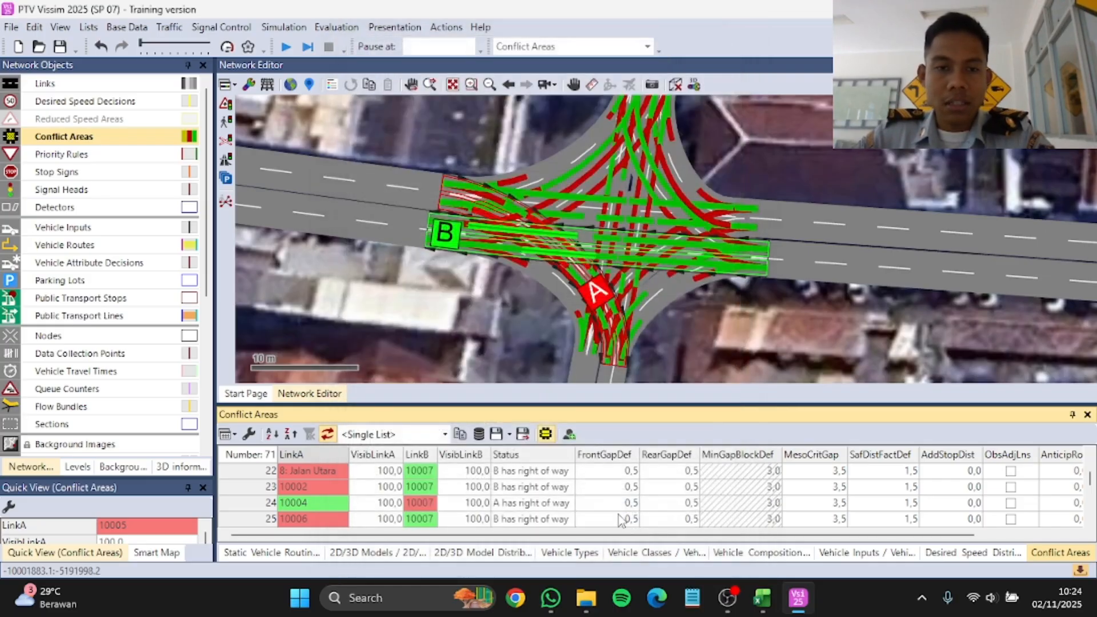
# Step: Hide the Simpang 4 Malioboro background image and show the network in 3D
pyautogui.click(674, 84)
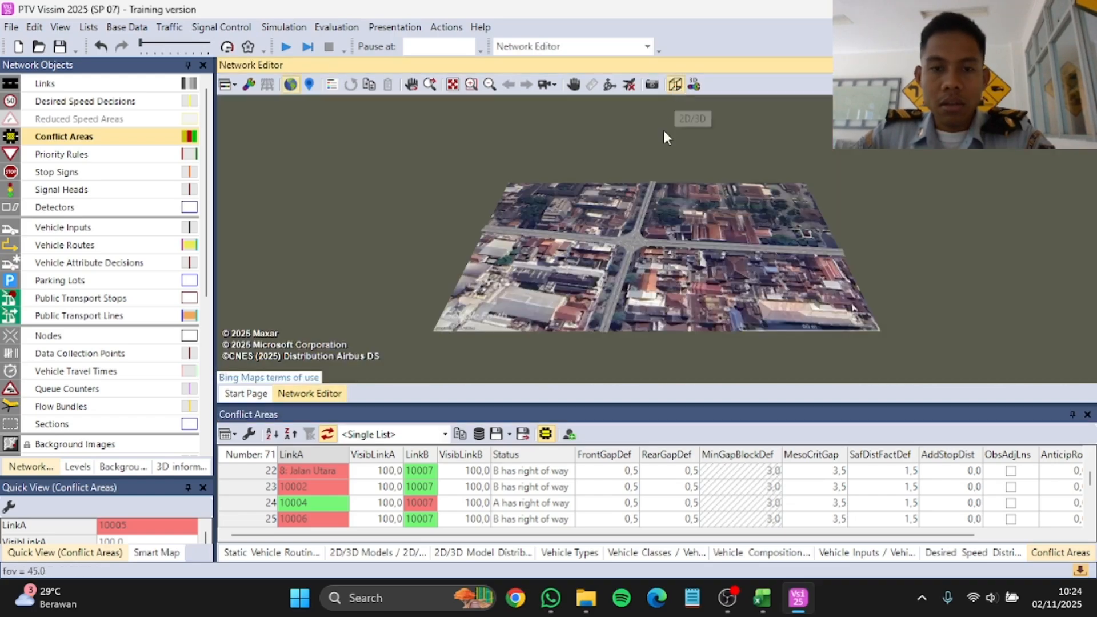
pyautogui.click(682, 86)
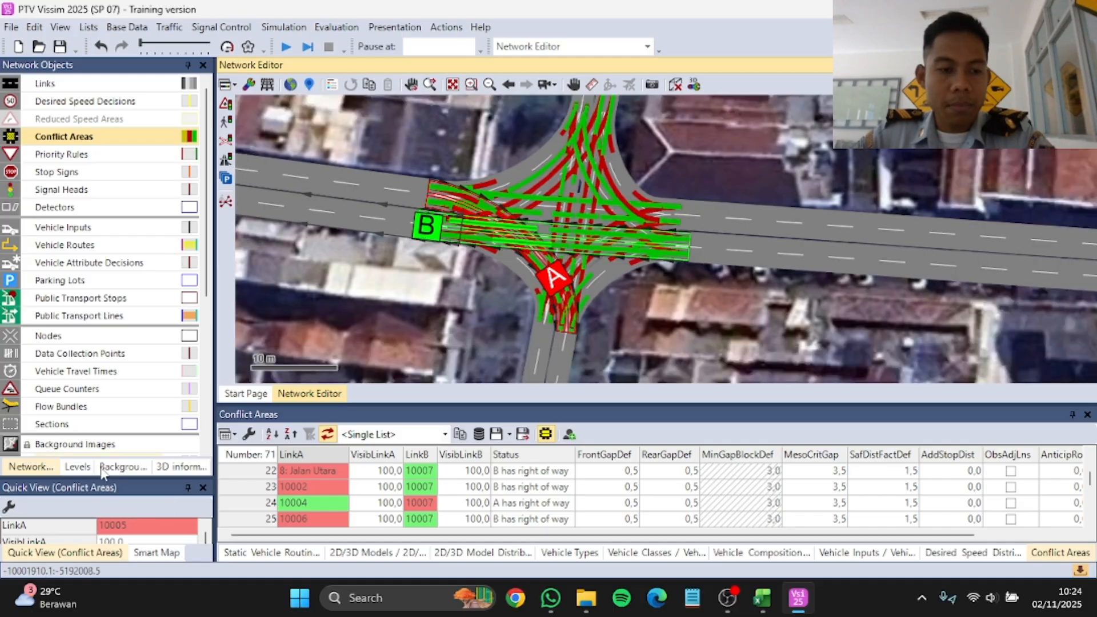
pyautogui.click(121, 467)
pyautogui.click(10, 115)
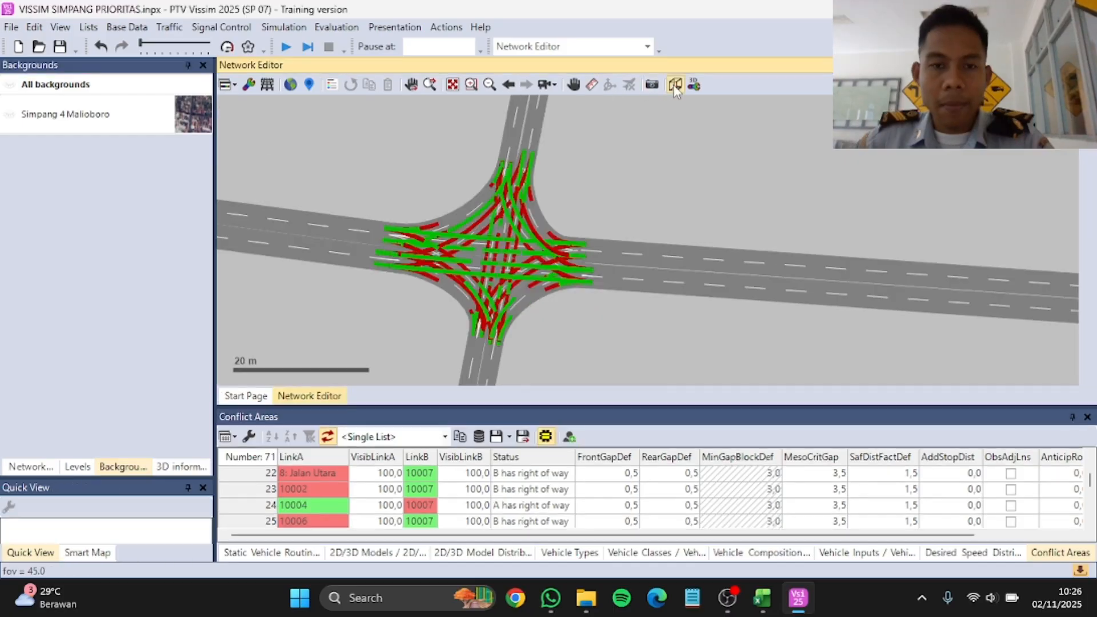
pyautogui.click(675, 85)
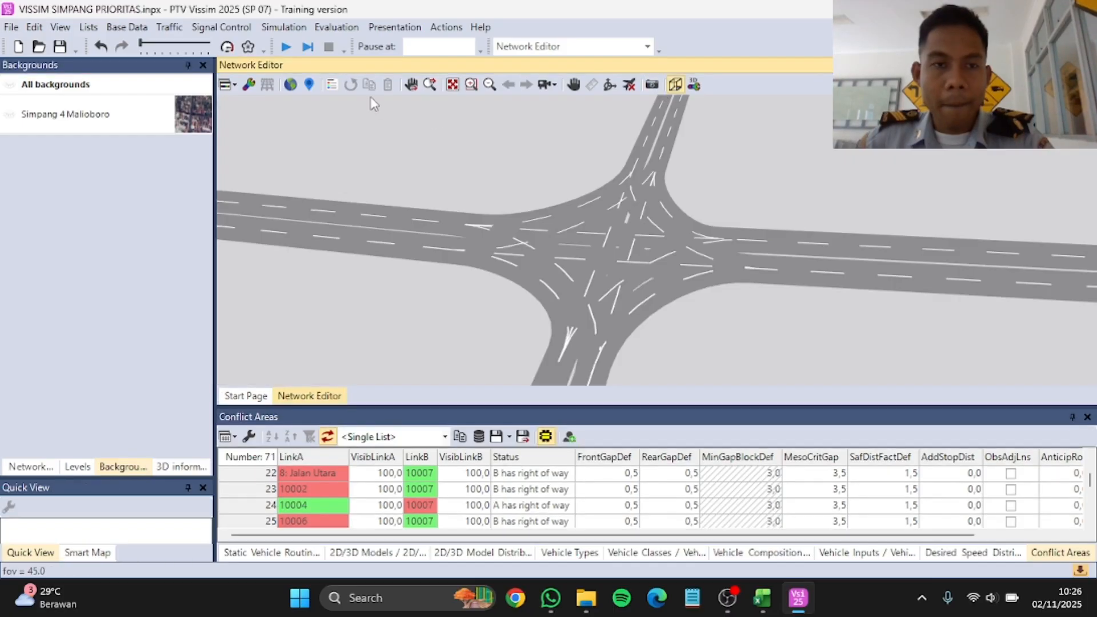
# Step: Start the continuous simulation run and bring the network objects list back into view
pyautogui.click(286, 46)
pyautogui.click(514, 297)
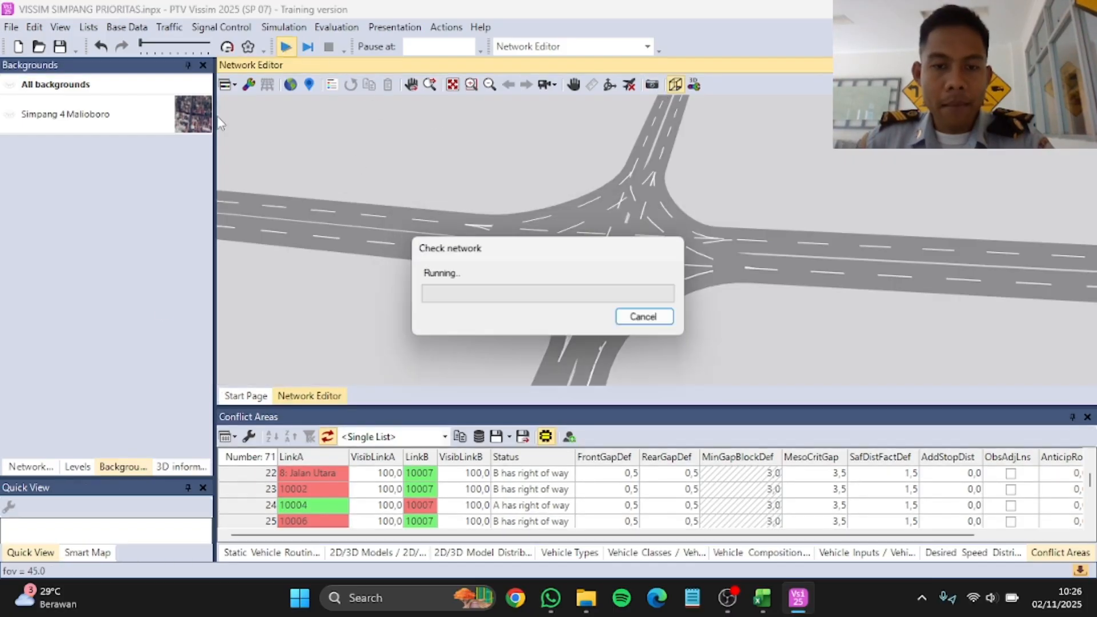
pyautogui.click(34, 467)
pyautogui.click(564, 287)
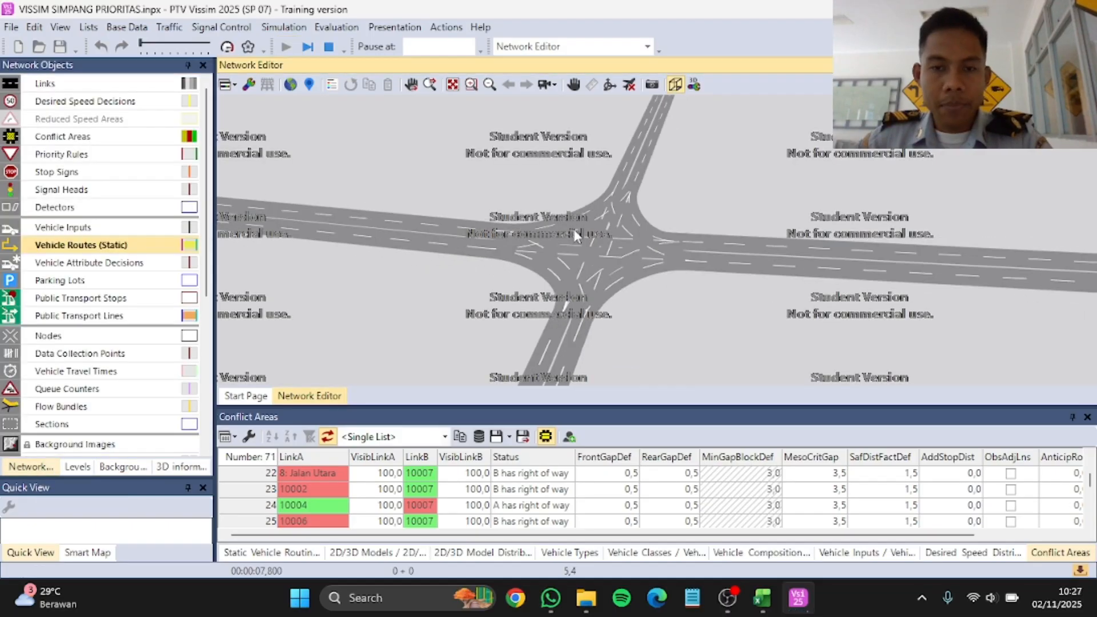
# Step: Observe the simulated traffic at the intersection in 3D from several distances and from a flatter viewing angle
pyautogui.scroll(-2, 581, 248)
pyautogui.scroll(2, 590, 252)
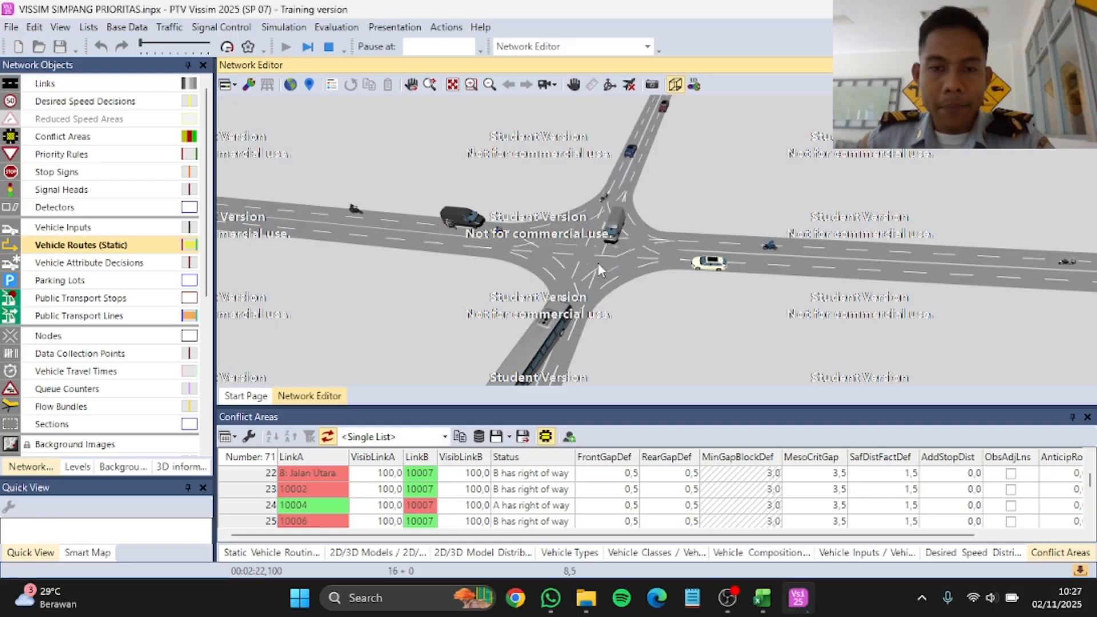
pyautogui.scroll(-2, 597, 263)
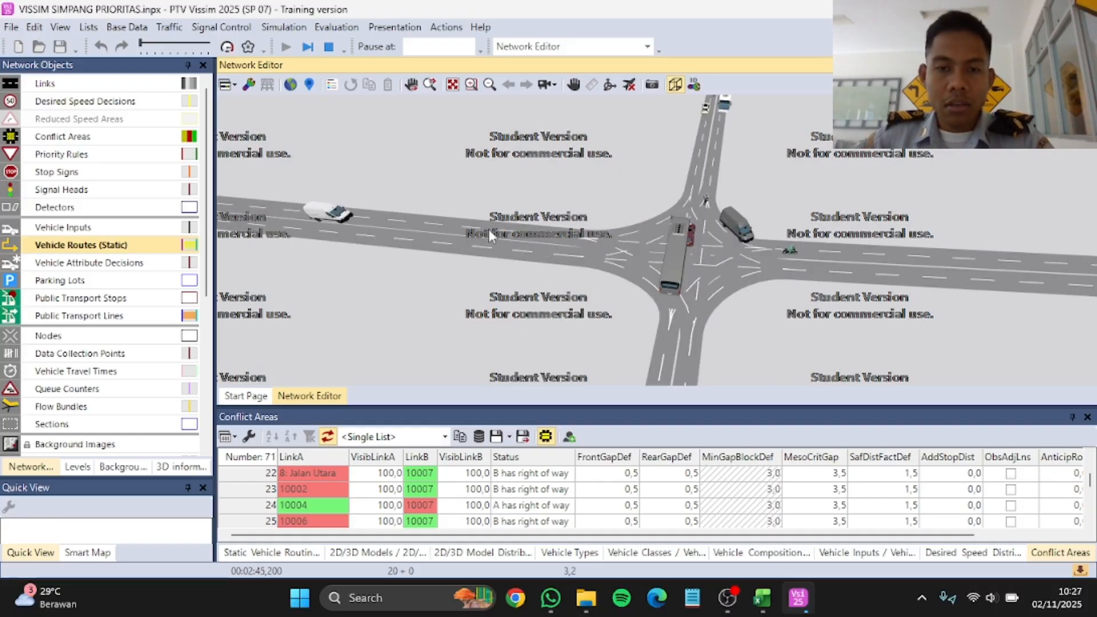
pyautogui.scroll(3, 621, 248)
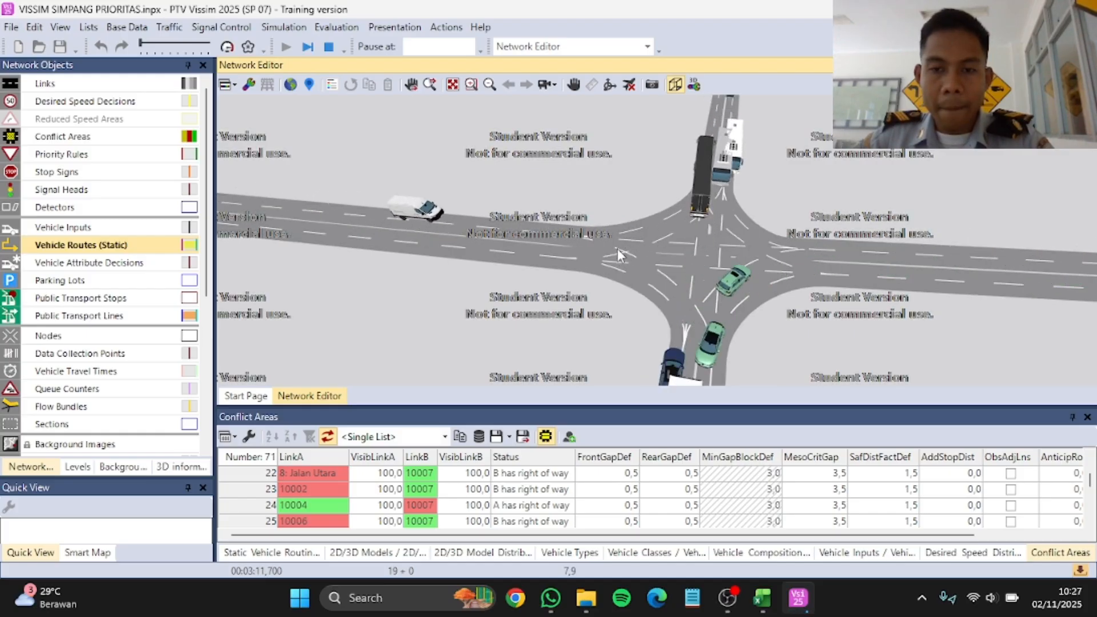
pyautogui.scroll(-4, 539, 235)
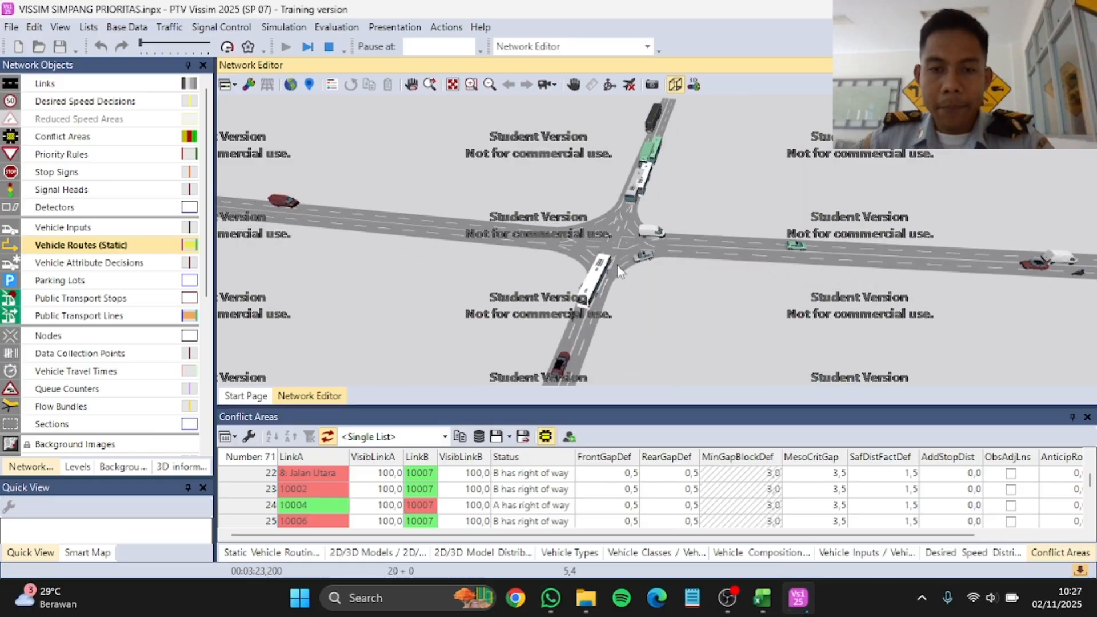
pyautogui.scroll(3, 615, 277)
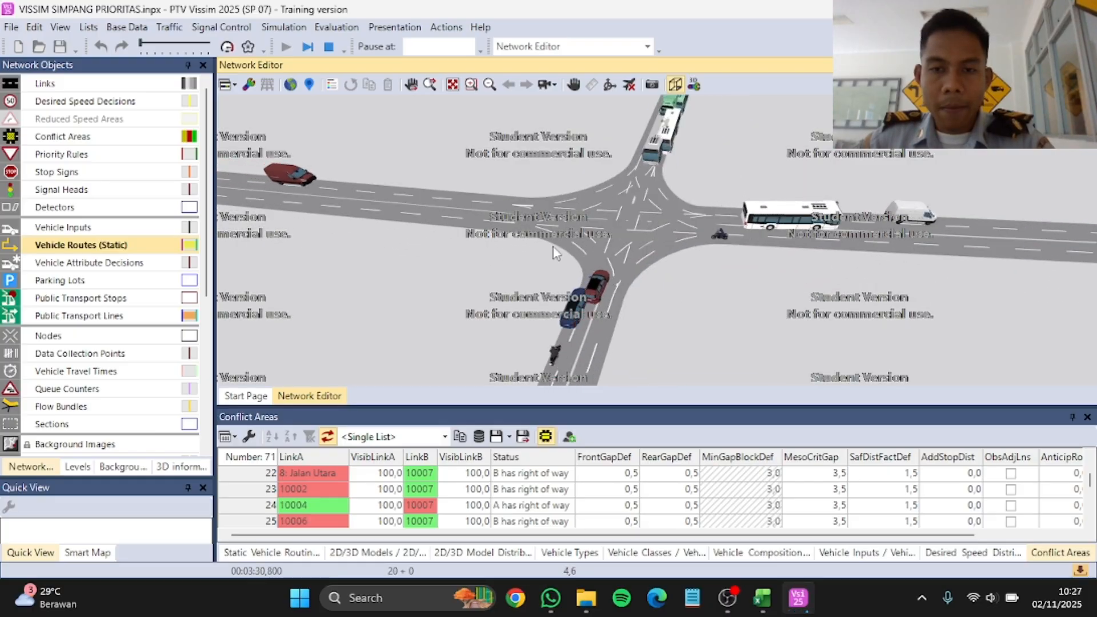
pyautogui.scroll(-1, 652, 237)
pyautogui.click(609, 84)
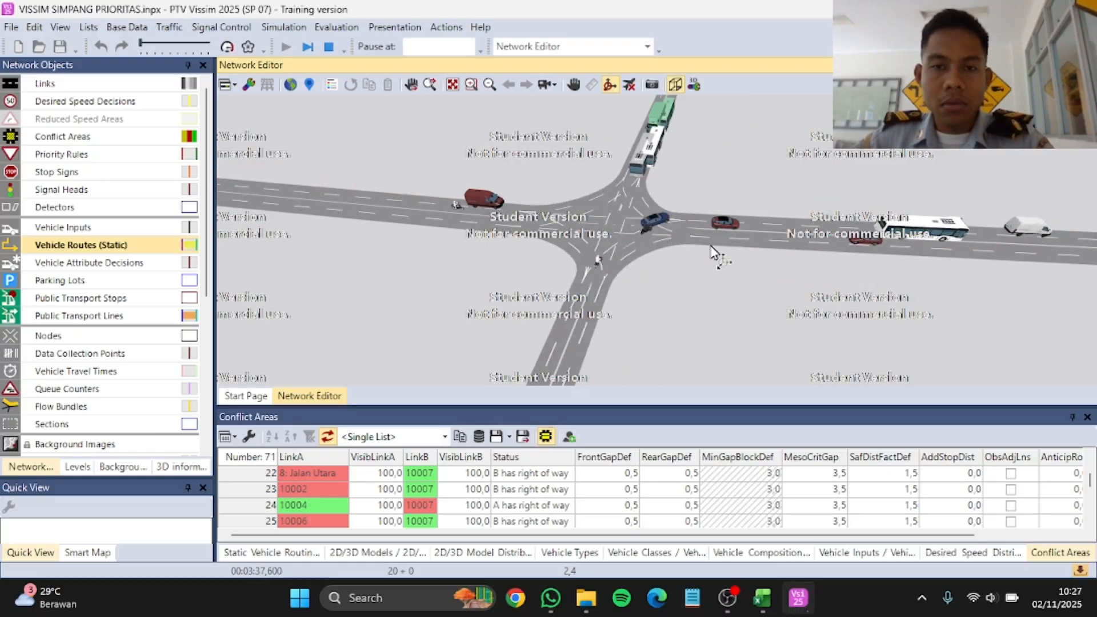
pyautogui.moveTo(771, 320); pyautogui.dragTo(744, 255)
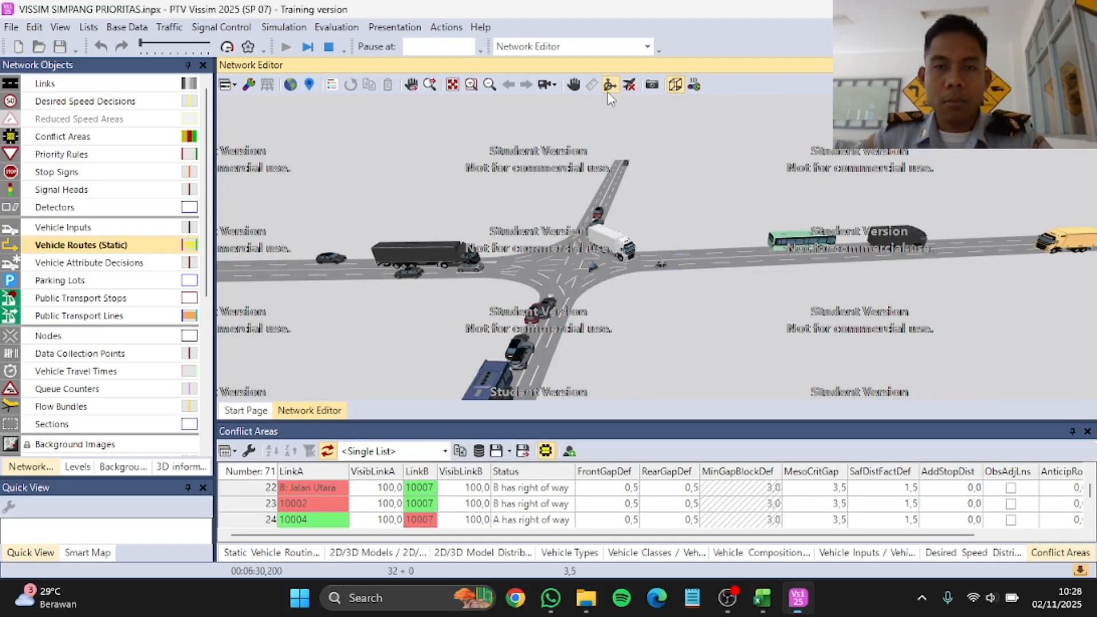